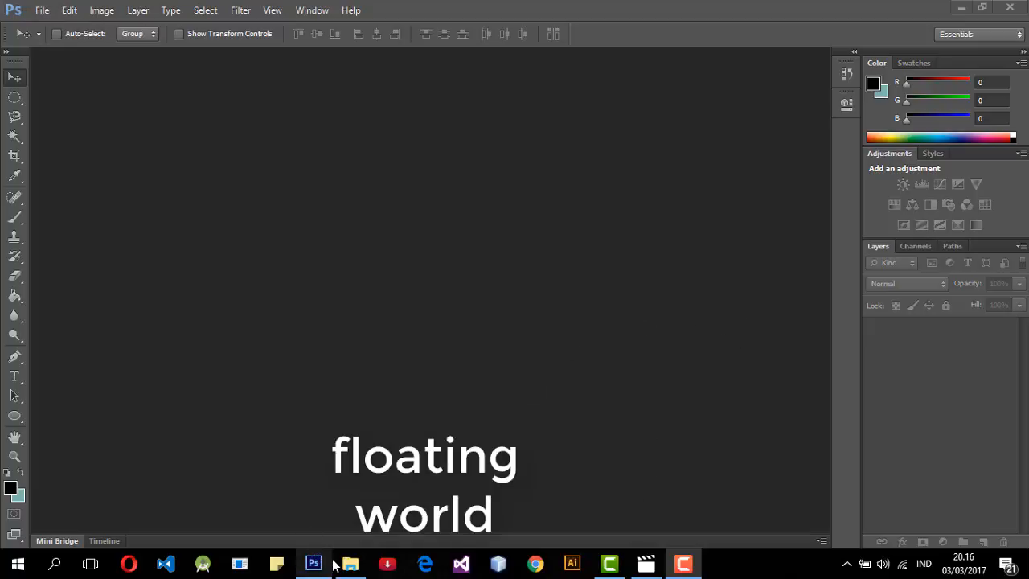
mouse_move(348, 568)
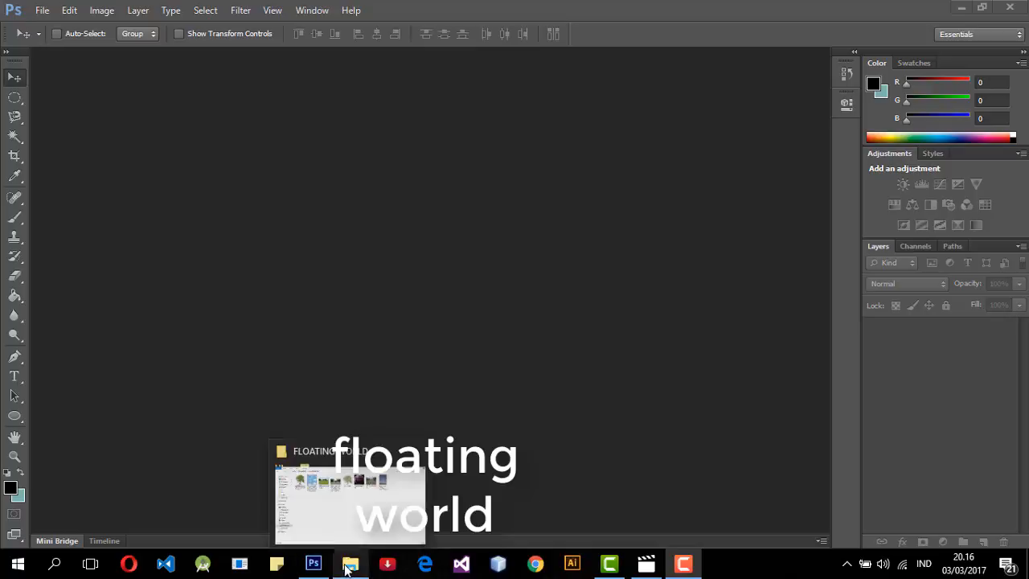
left_click(595, 258)
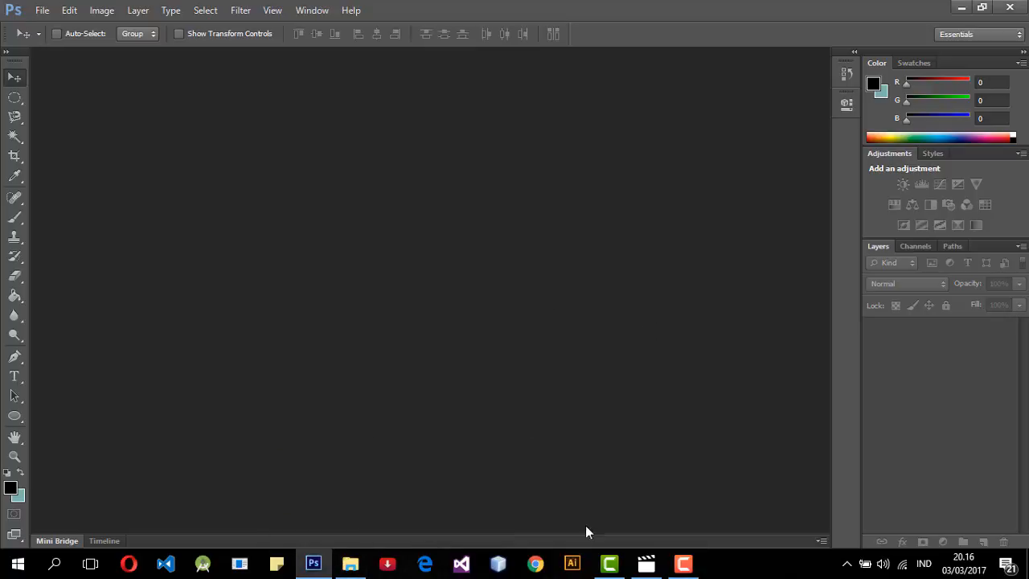
Step: Start a new document and set its width to 297 mm and its height to 210 mm
left_click(43, 10)
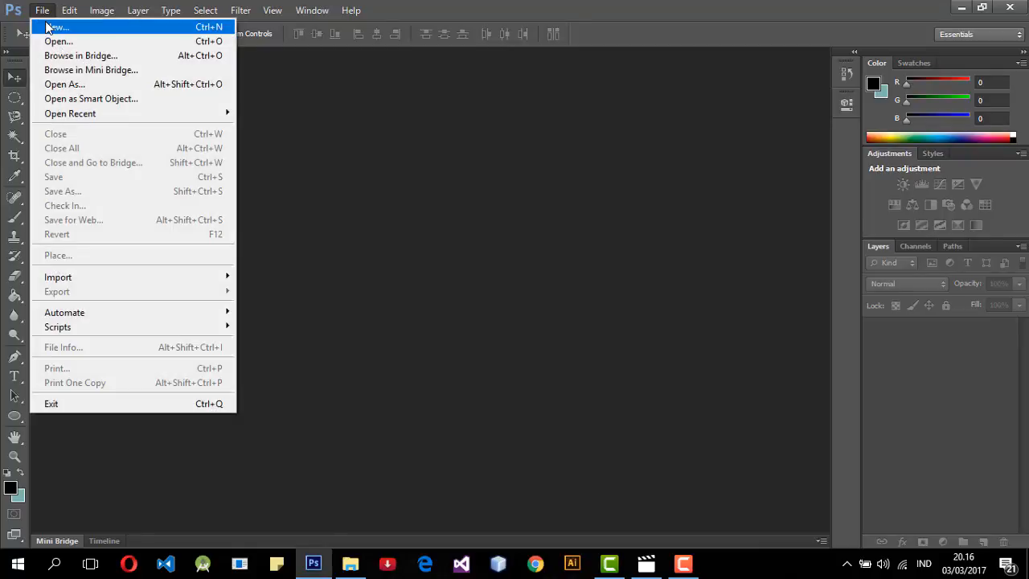
left_click(50, 27)
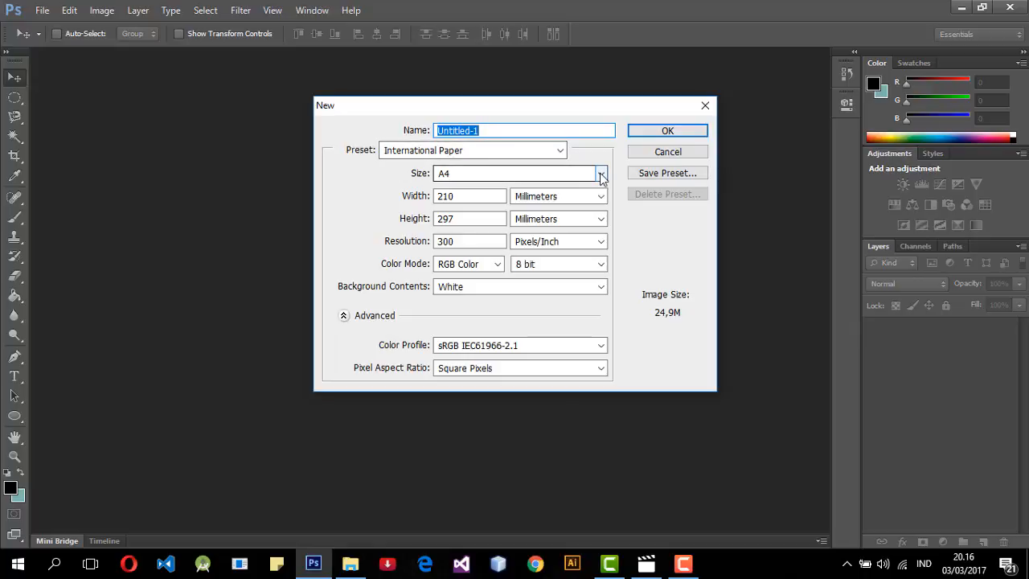
left_click(484, 196)
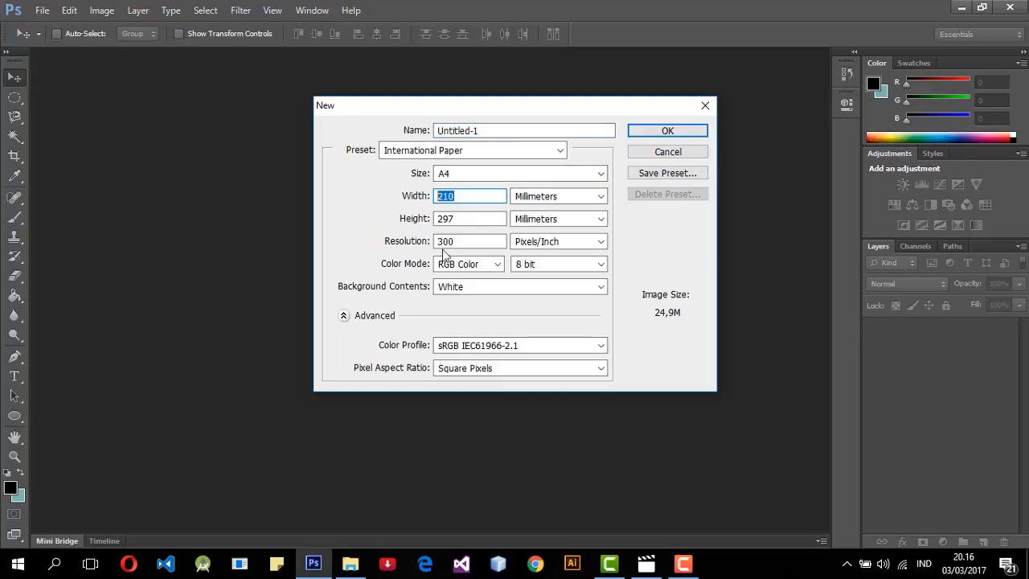
type("29")
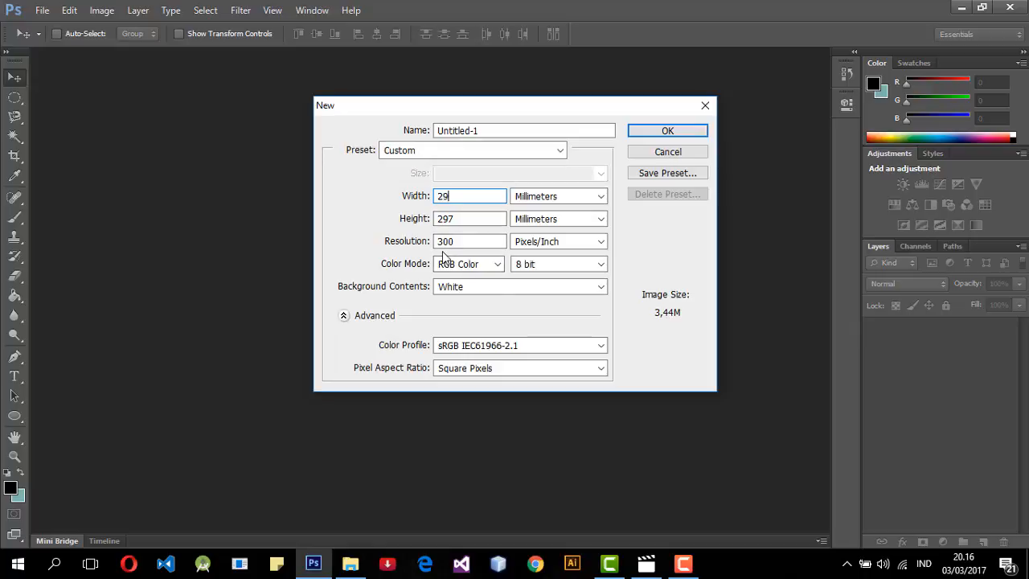
type("7")
key("Tab")
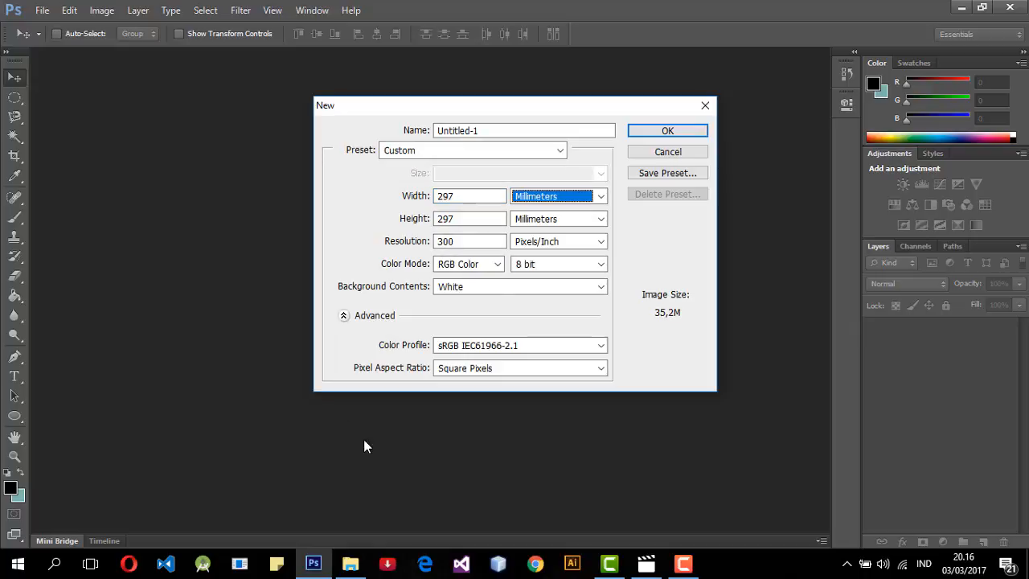
left_click(449, 216)
type("210")
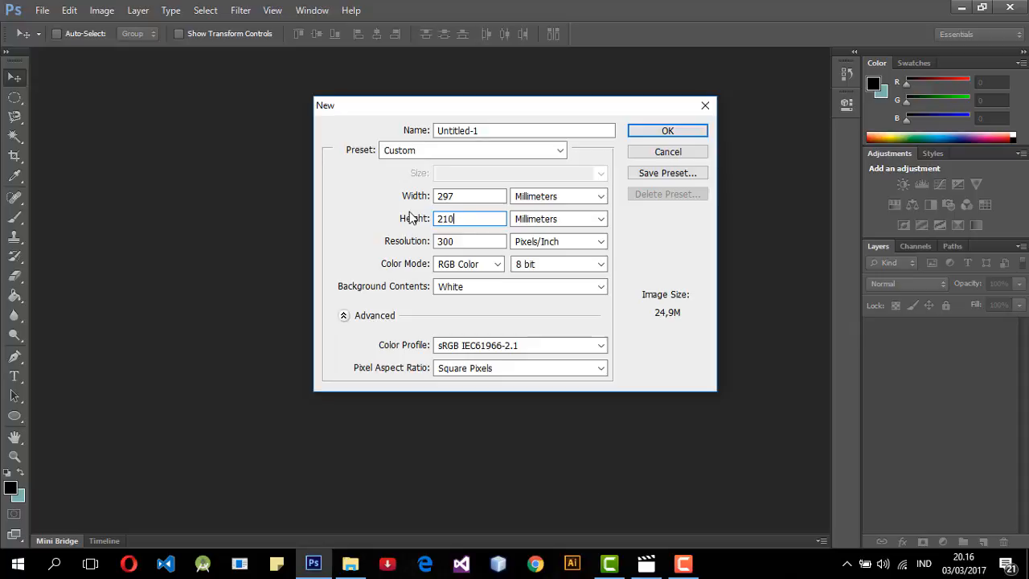
Step: Name the new document Floating World and create it
left_click_drag(502, 131, 387, 131)
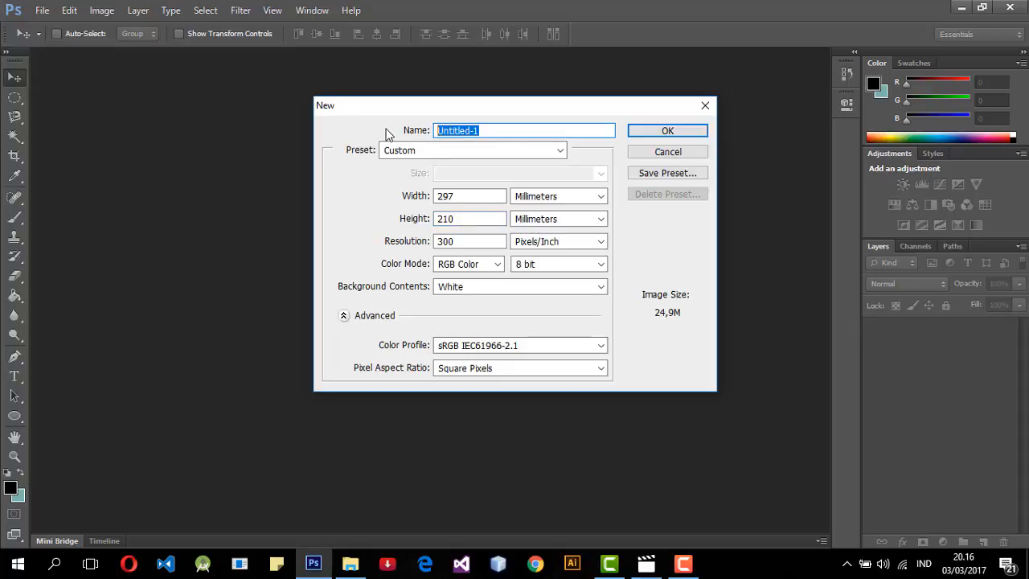
type("Floating World")
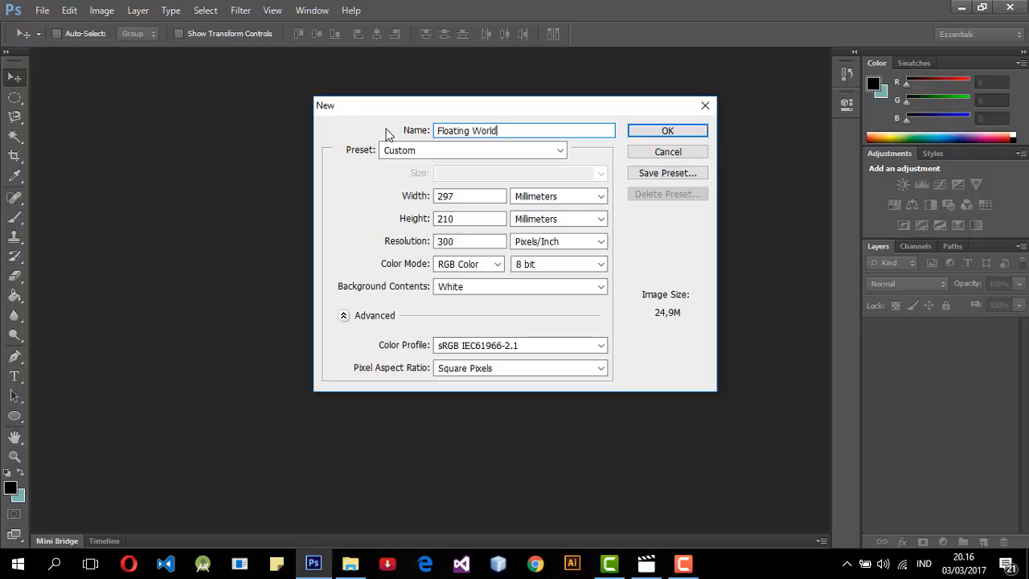
key("Return")
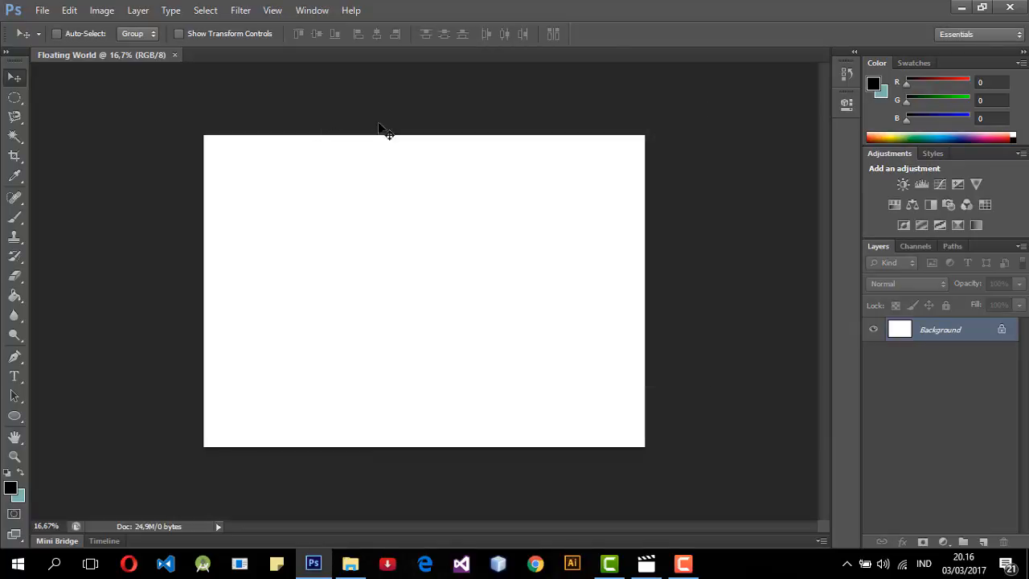
left_click_drag(397, 225, 418, 297)
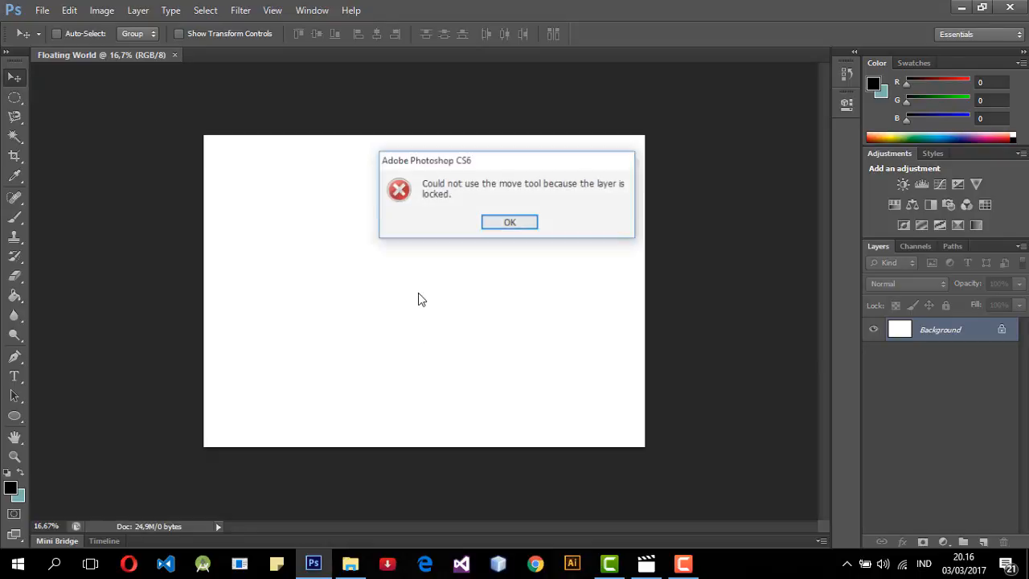
left_click(501, 222)
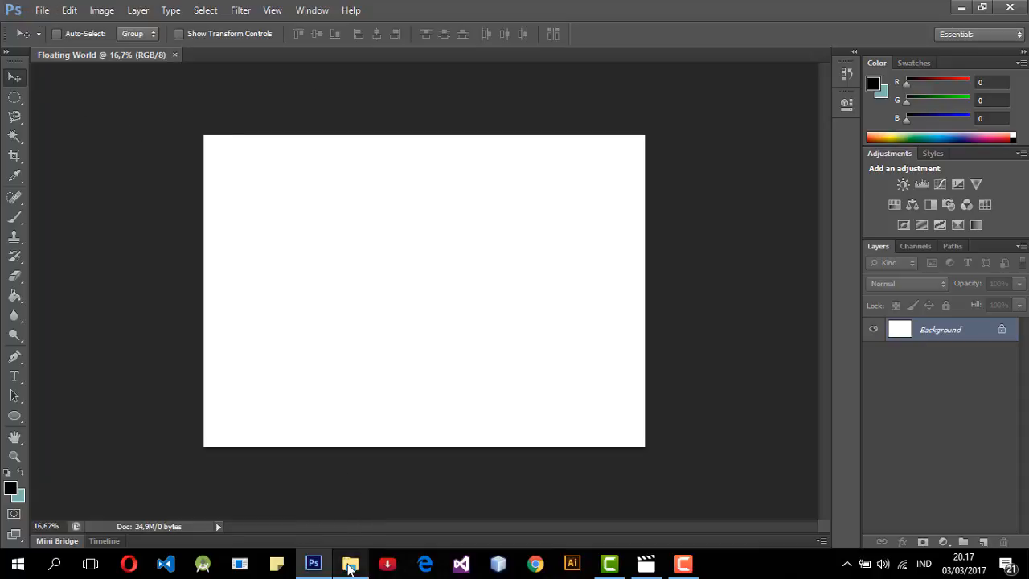
Step: Switch to File Explorer, look over the source images in the FLOATING WORLD folder and preview the road photo
left_click(351, 567)
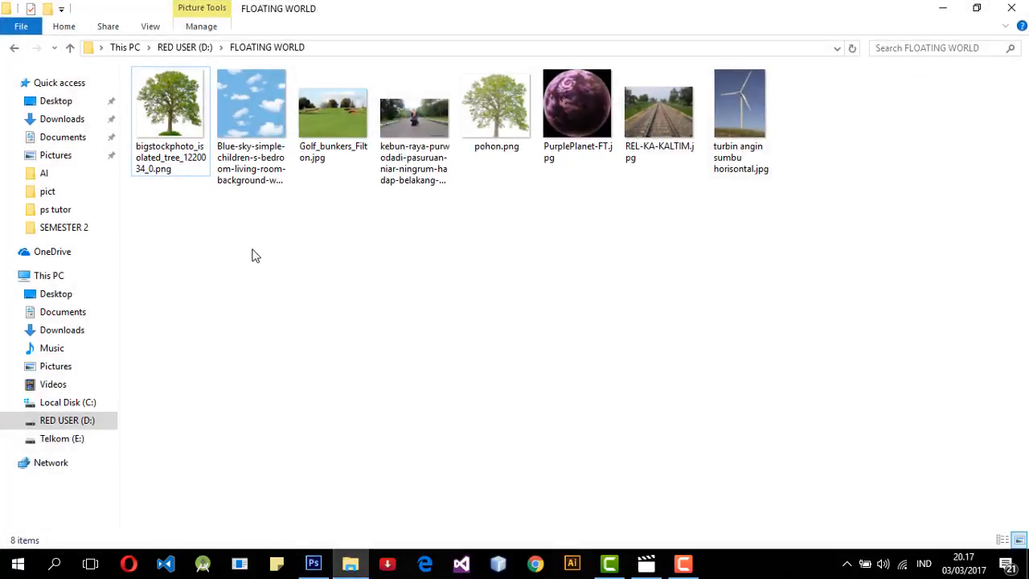
left_click_drag(803, 295, 135, 88)
left_click(287, 289)
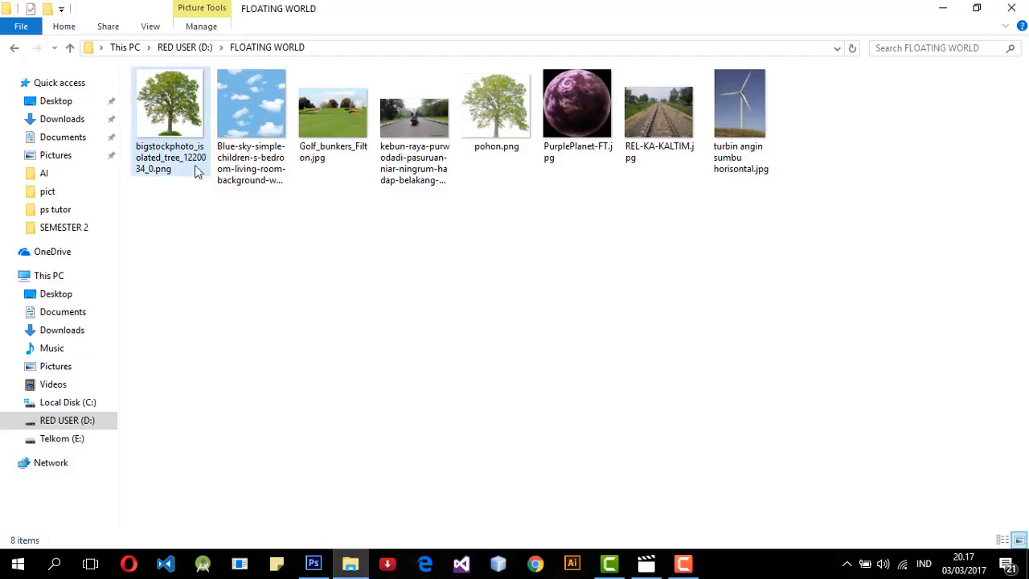
left_click(190, 152)
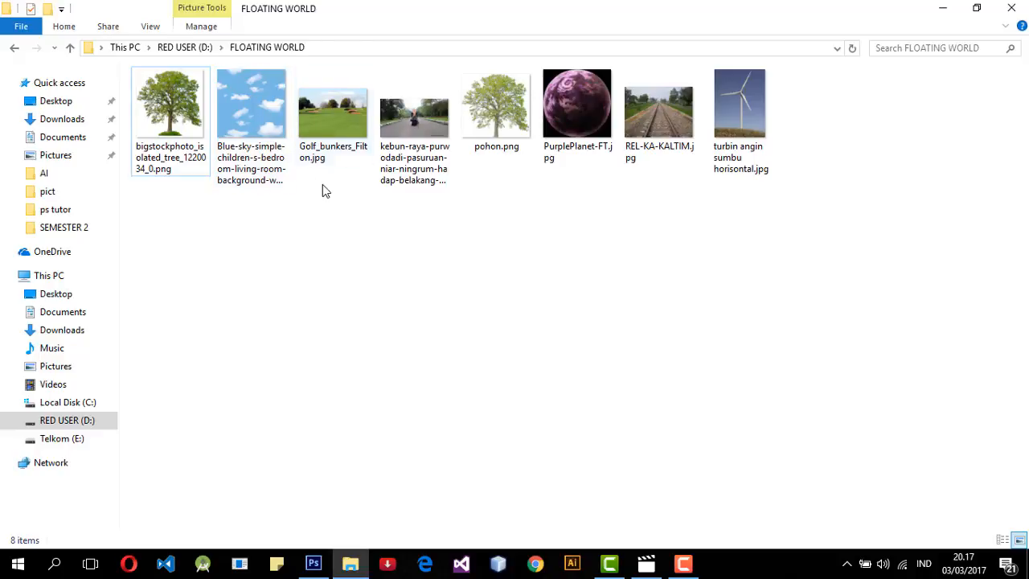
left_click_drag(346, 217, 340, 168)
mouse_move(354, 138)
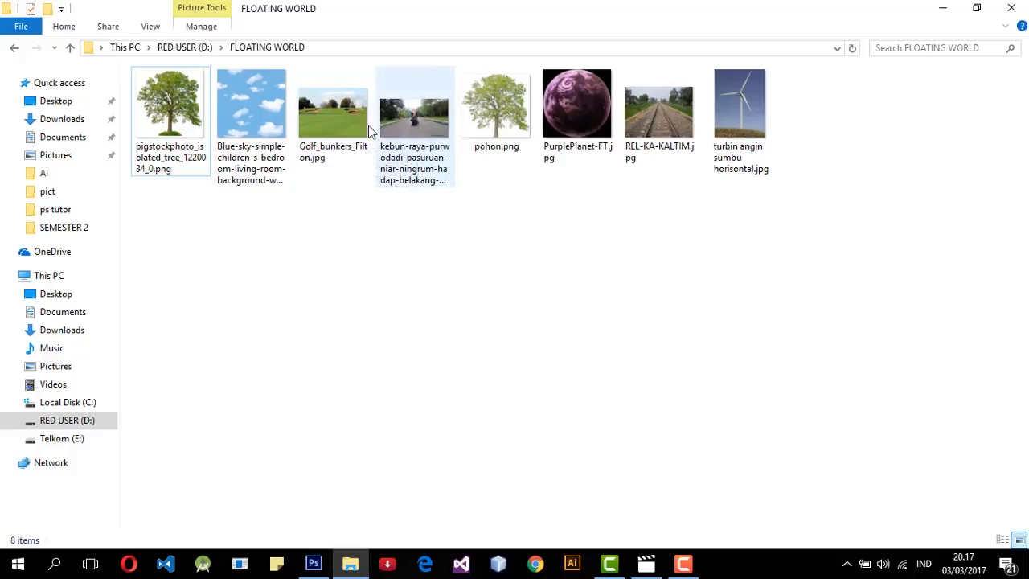
double_click(431, 124)
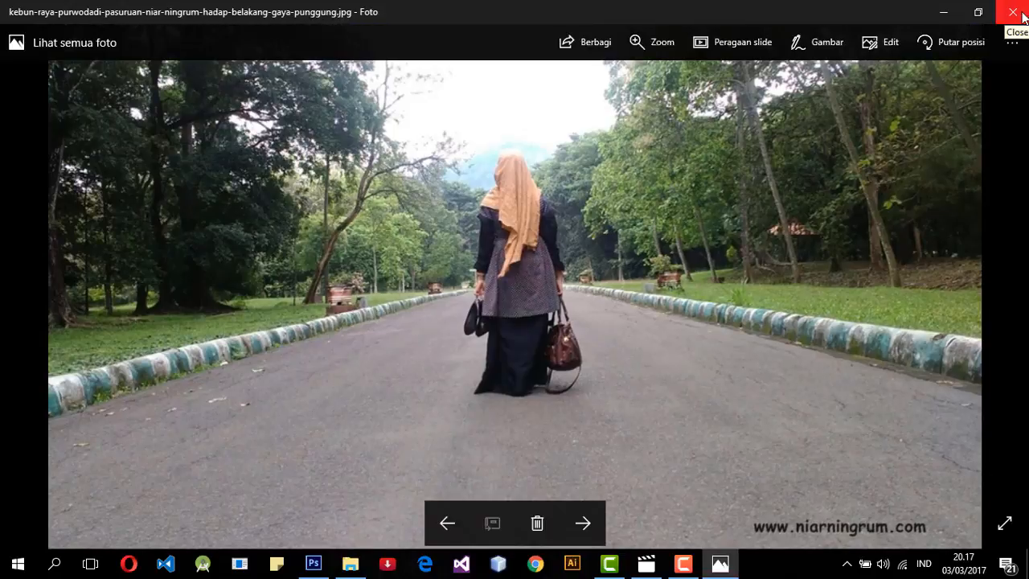
left_click(1013, 13)
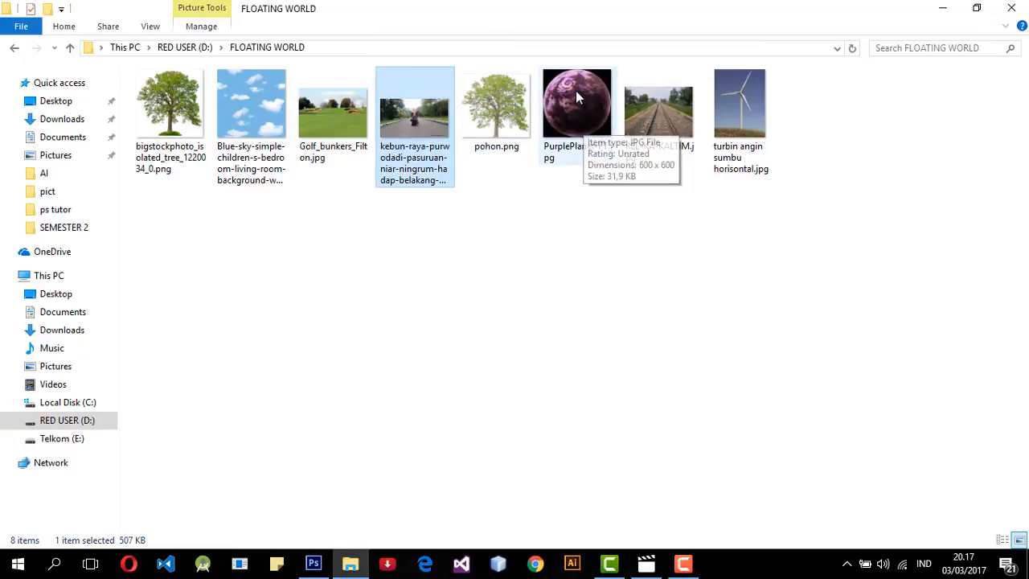
Step: Preview the purple planet, railway track and wind turbine images one after another, closing each preview
double_click(576, 90)
left_click(1012, 10)
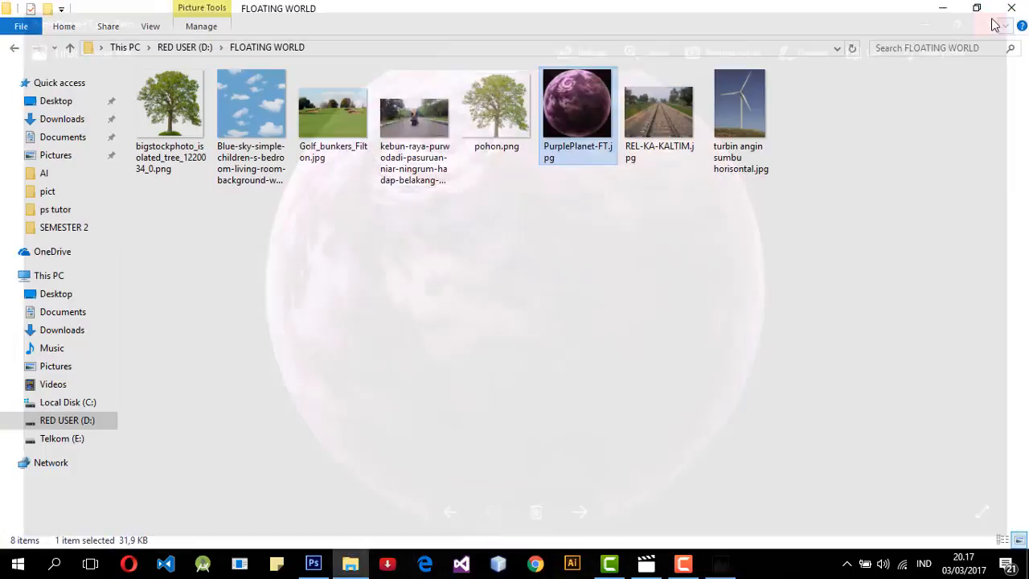
left_click(648, 165)
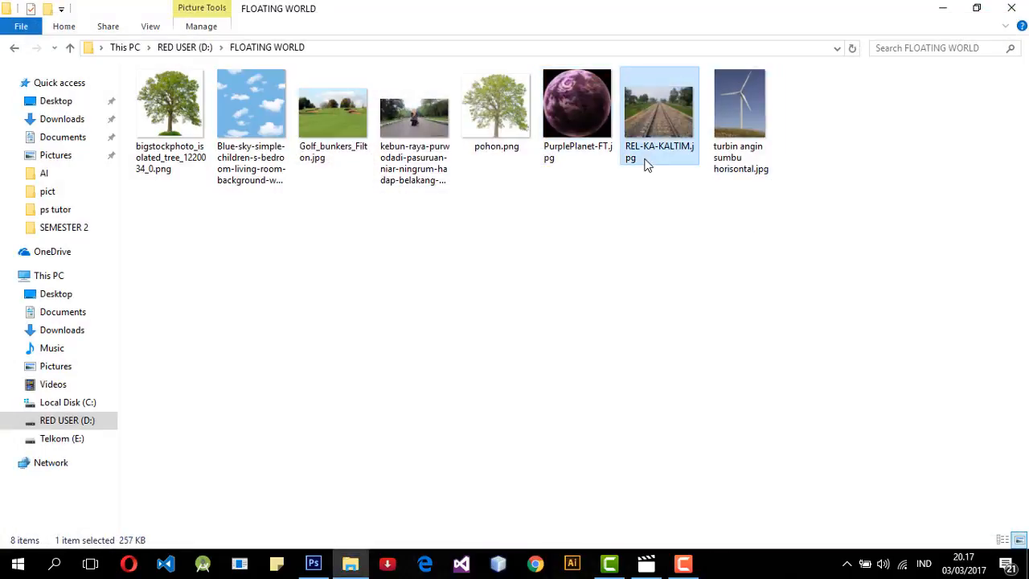
double_click(648, 165)
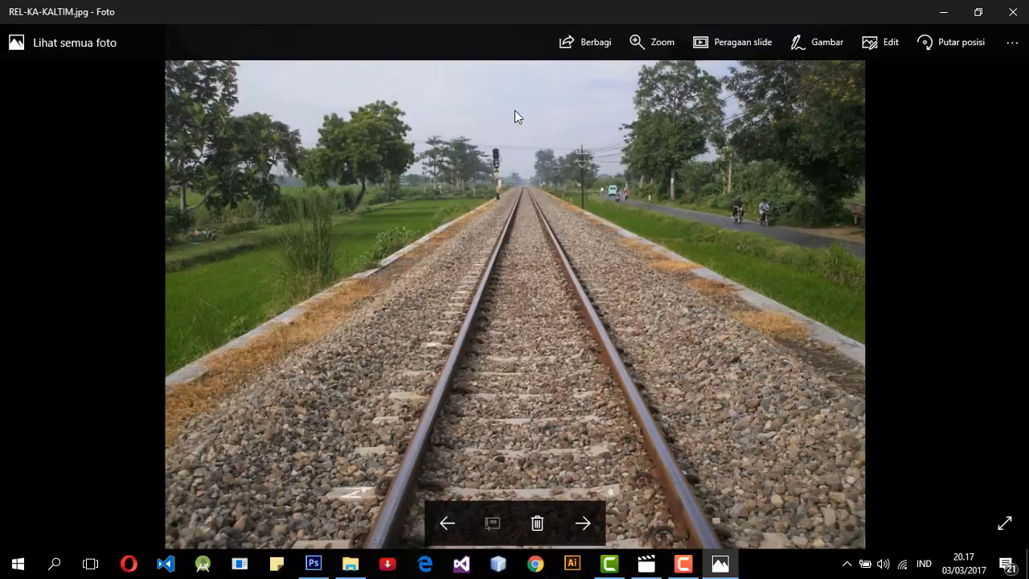
left_click(1012, 13)
left_click(770, 119)
double_click(732, 149)
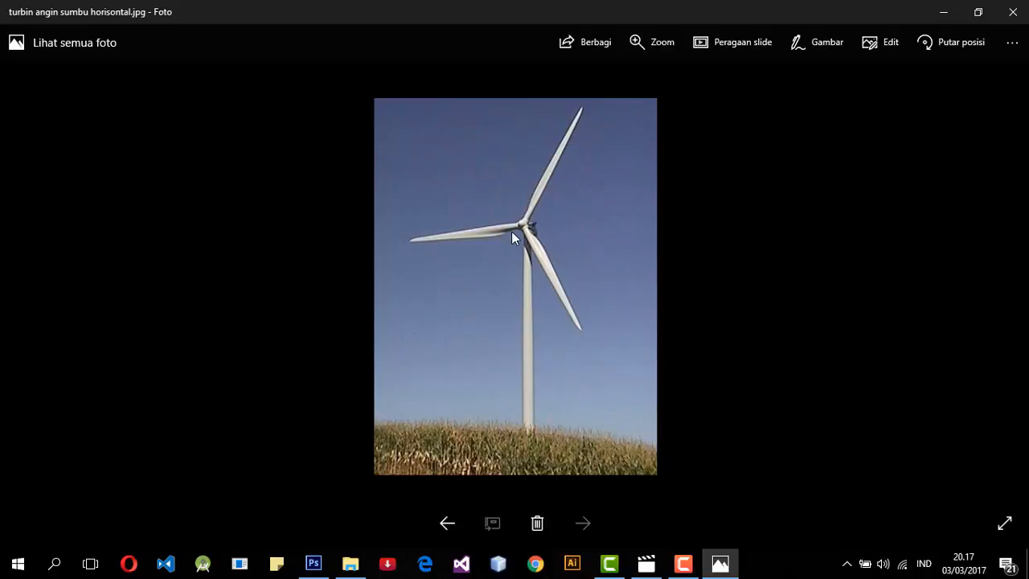
left_click(1015, 11)
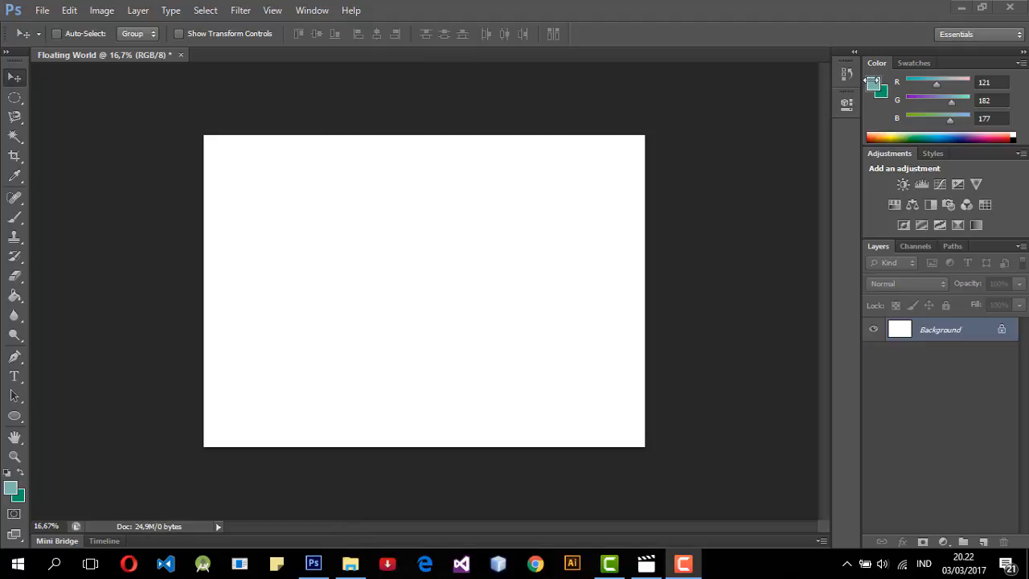
Step: Set the foreground color to hex 79b6b1 in the Color Picker
left_click(875, 89)
left_click(874, 88)
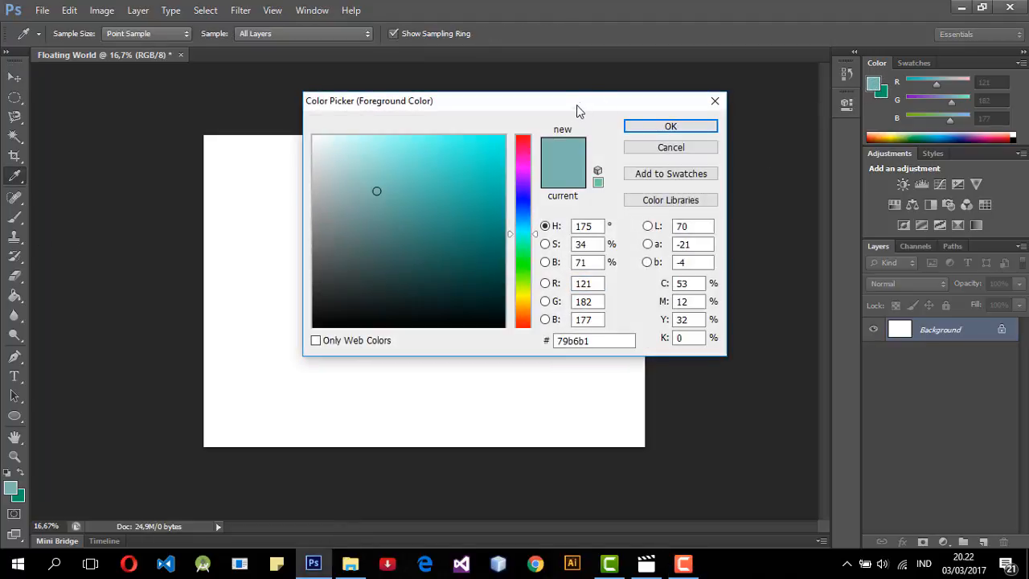
left_click_drag(576, 104, 664, 110)
left_click_drag(698, 345, 593, 336)
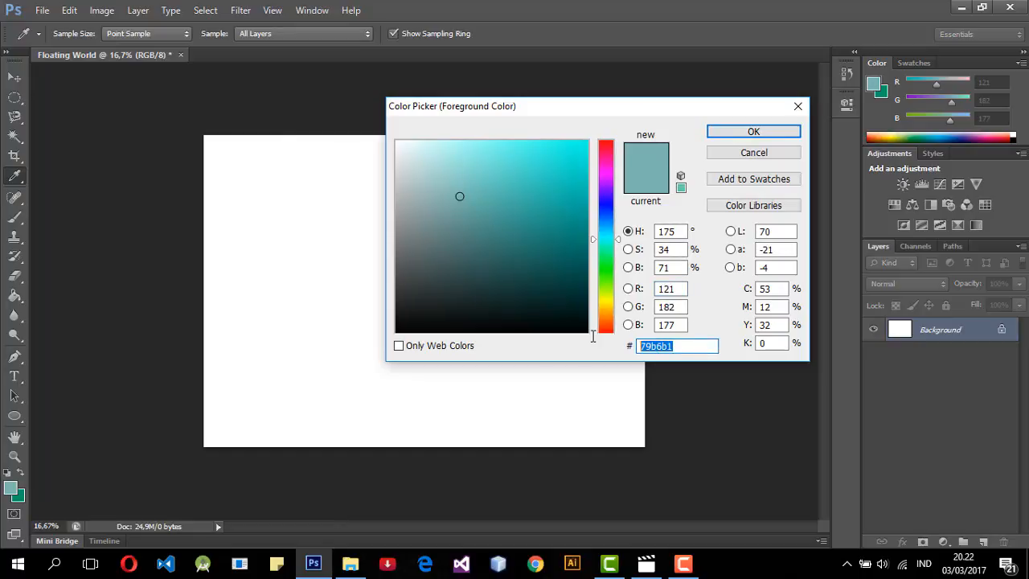
left_click(695, 344)
left_click_drag(686, 352, 567, 355)
left_click_drag(687, 347, 618, 358)
left_click_drag(684, 351, 589, 357)
left_click(753, 133)
key("v")
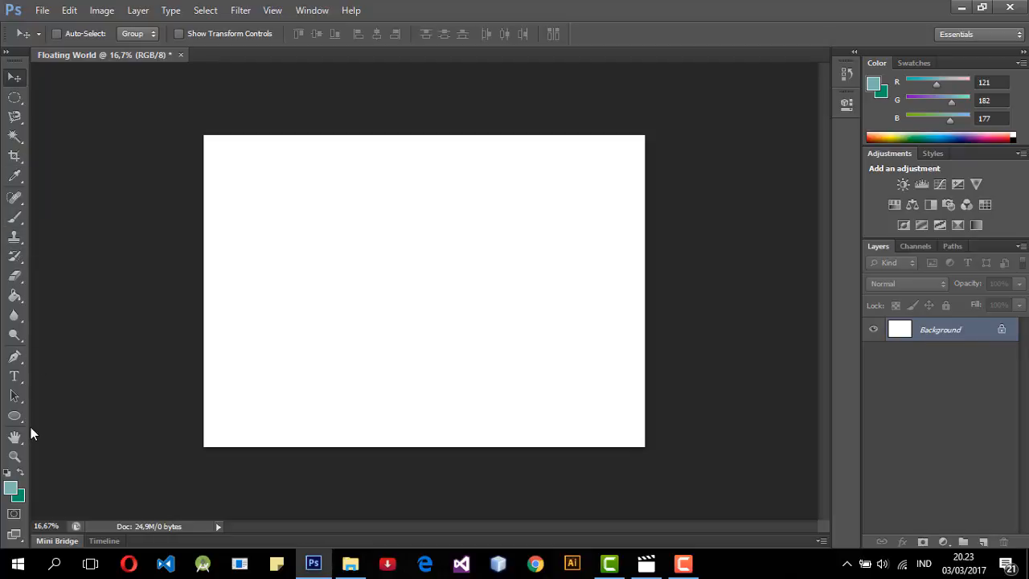
Step: Fill the Background layer with the foreground color using the Paint Bucket
left_click(16, 298)
left_click(397, 266)
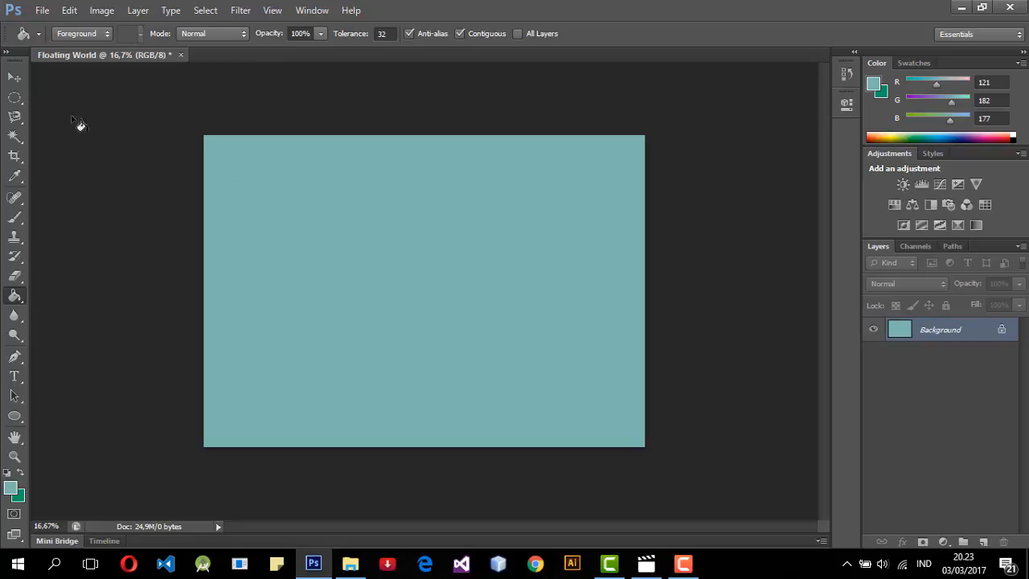
left_click(16, 78)
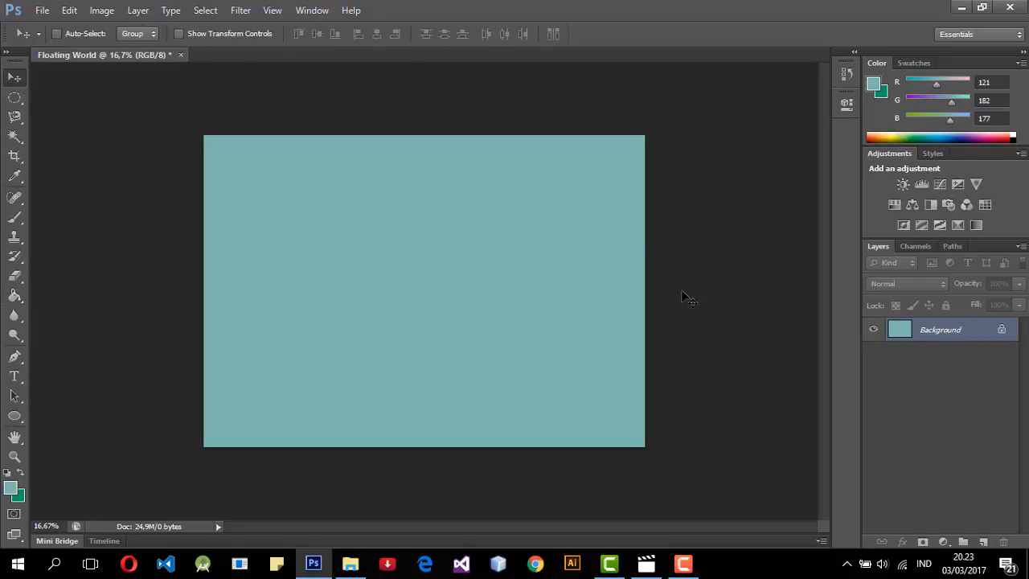
Step: Add a new empty layer above the Background and activate the Brush tool
left_click(986, 543)
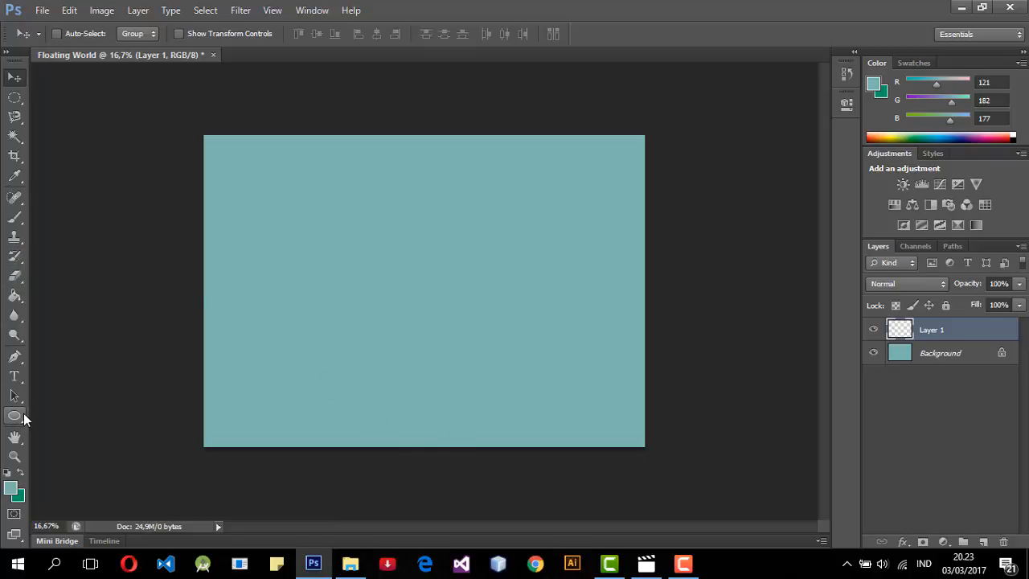
left_click(14, 315)
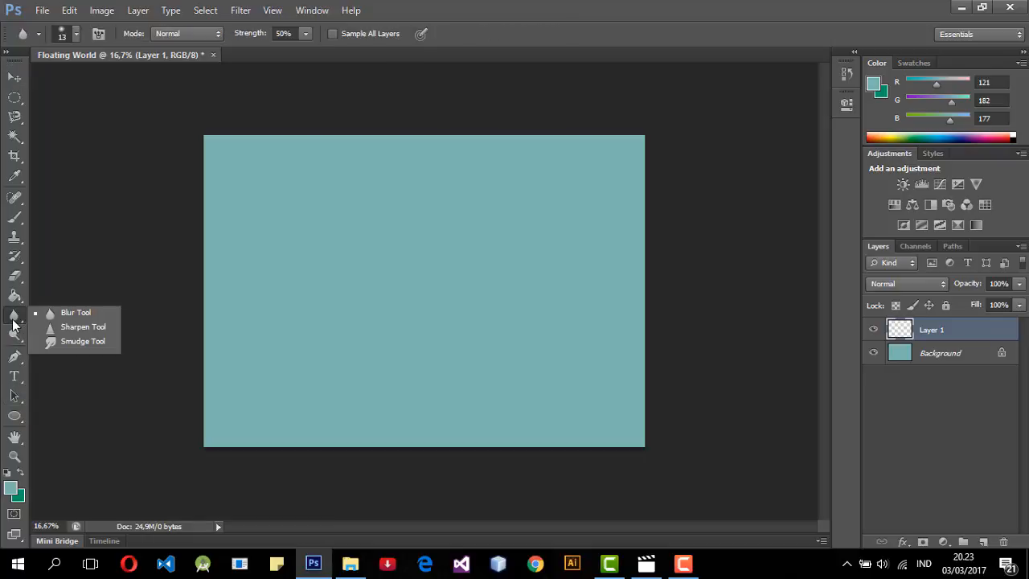
left_click(14, 217)
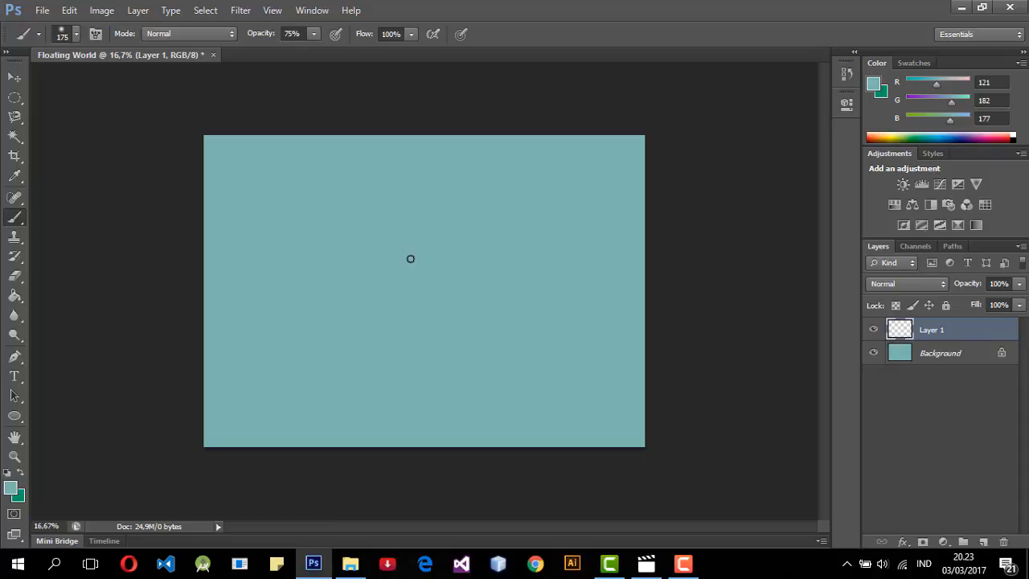
Step: Enlarge the brush size to 3900 px so it spans most of the canvas
key("bracketright")
key("bracketright")
key("bracketright")
key("bracketright")
key("bracketright")
key("bracketright")
key("bracketright")
key("bracketright")
key("bracketright")
key("bracketright")
key("bracketright")
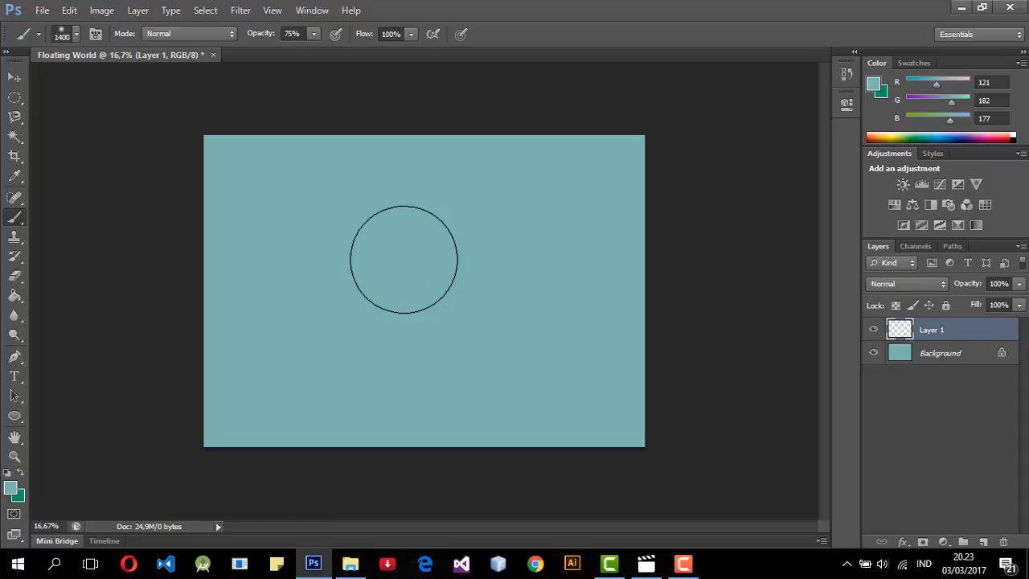
key("bracketright")
key("bracketright")
key("bracketright")
key("bracketright")
key("bracketright")
key("bracketright")
key("bracketright")
key("bracketright")
key("bracketright")
key("bracketright")
key("bracketright")
key("bracketright")
key("bracketright")
key("bracketright")
key("bracketright")
key("bracketright")
key("bracketright")
key("bracketright")
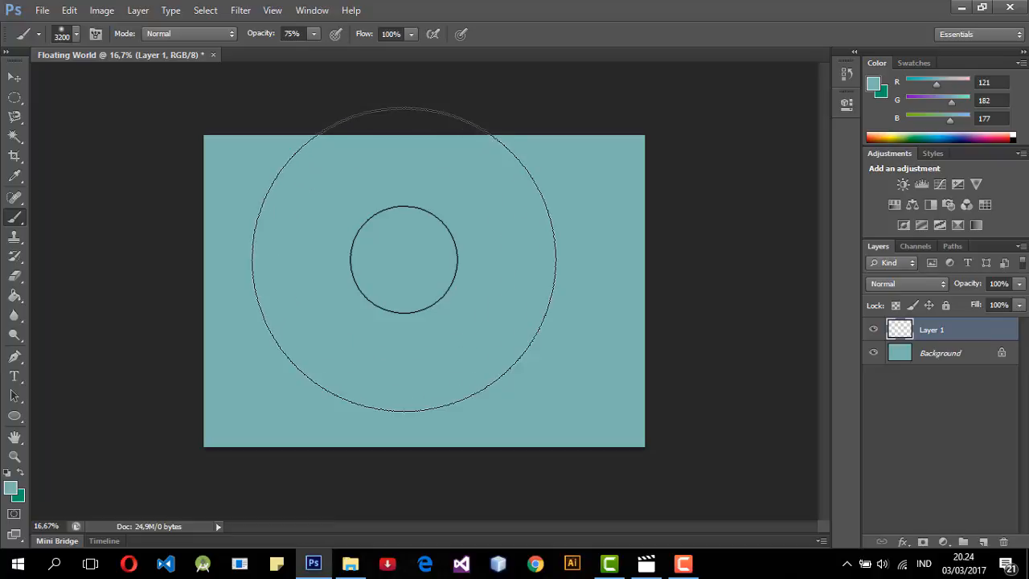
key("bracketright")
key("bracketright")
key("bracketright")
key("bracketright")
key("bracketright")
key("bracketright")
key("bracketright")
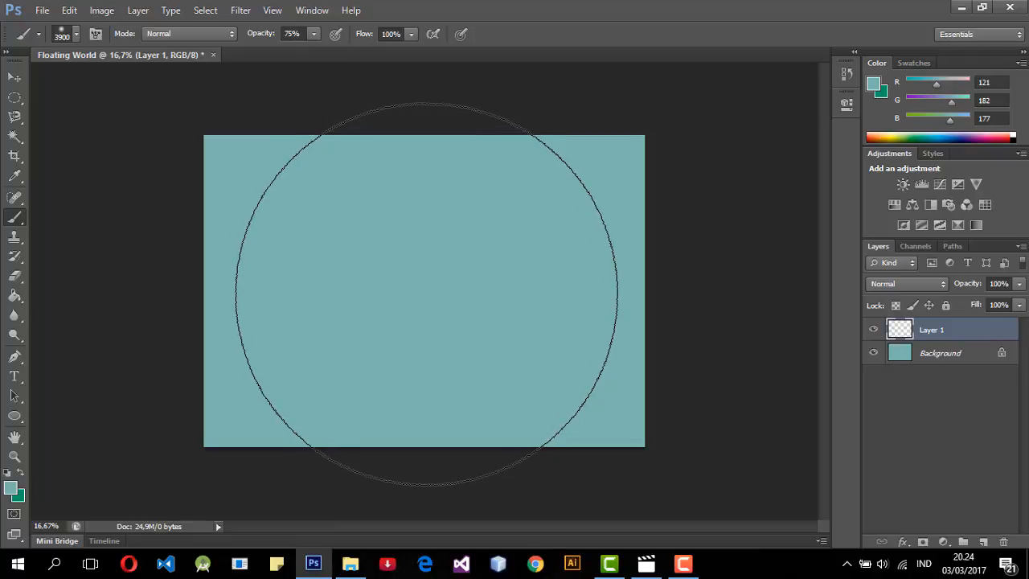
Step: Set the foreground color to white (RGB 255, 255, 255) and return to the Brush tool
left_click(453, 282)
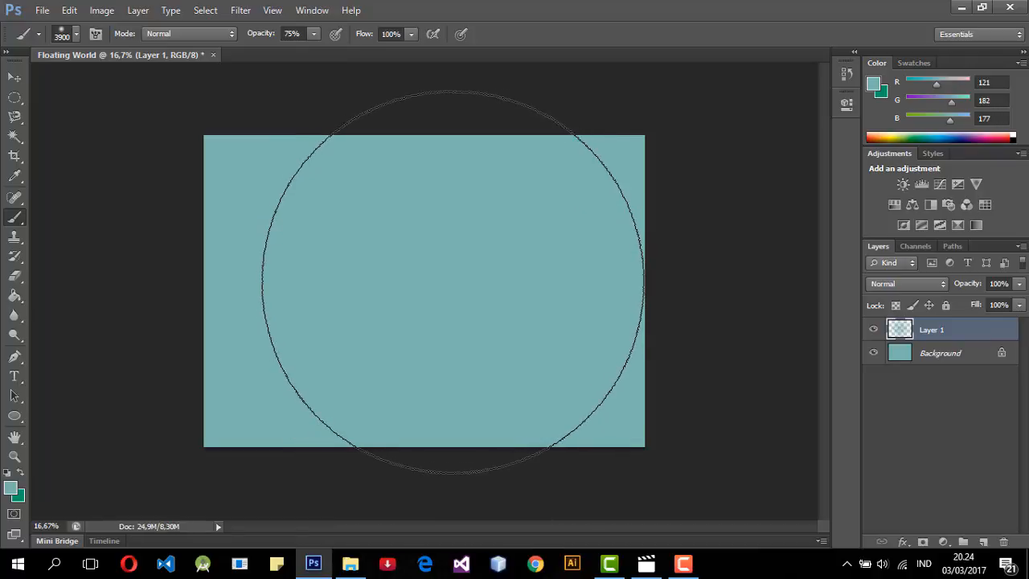
key("ctrl+z")
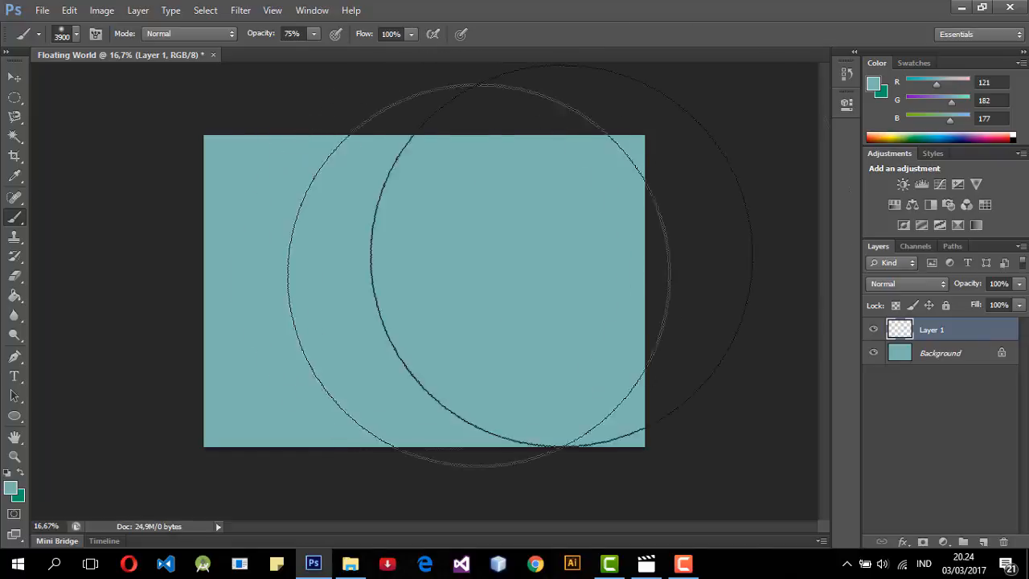
left_click(872, 85)
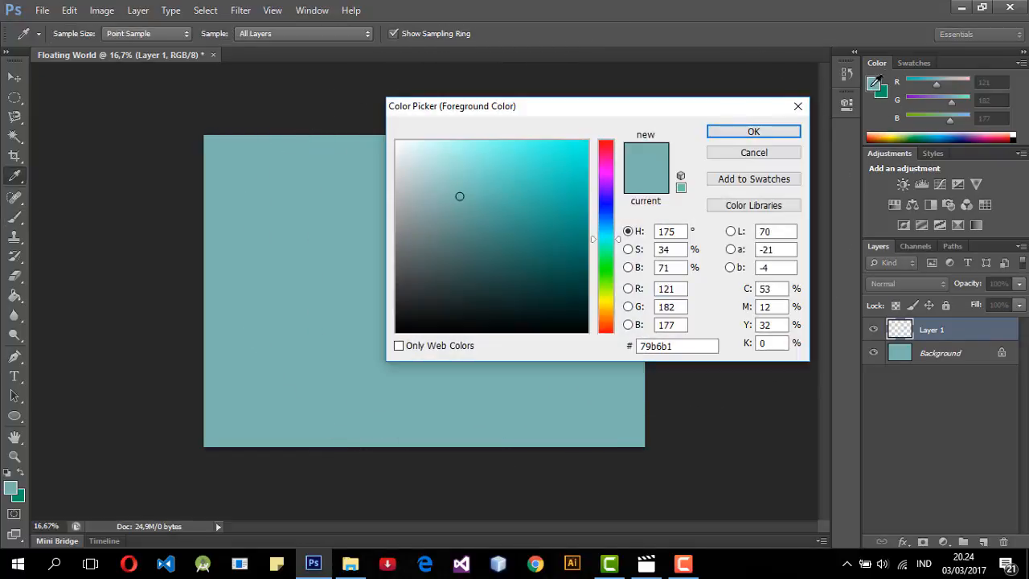
left_click_drag(455, 193, 379, 127)
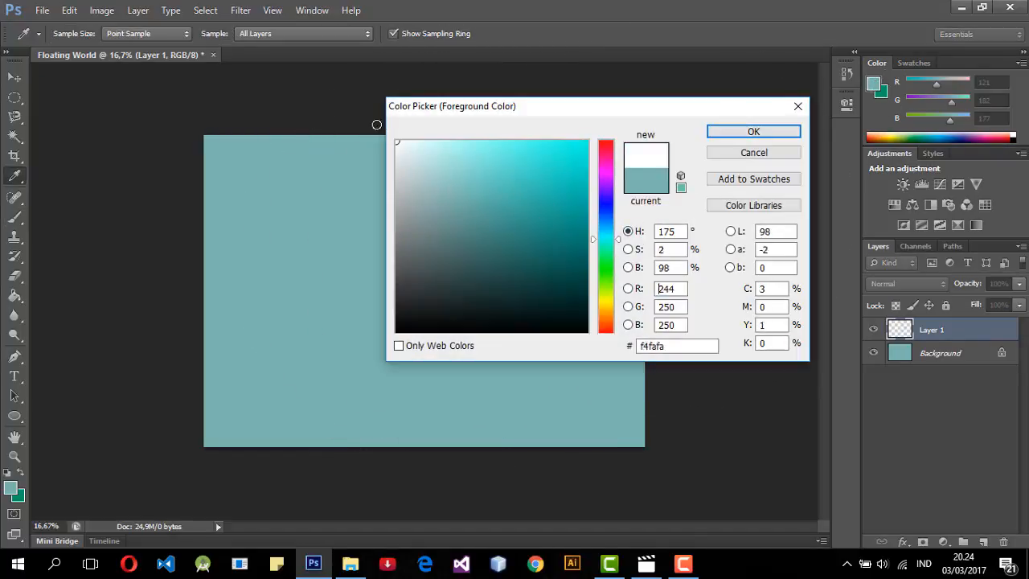
left_click(753, 131)
key("b")
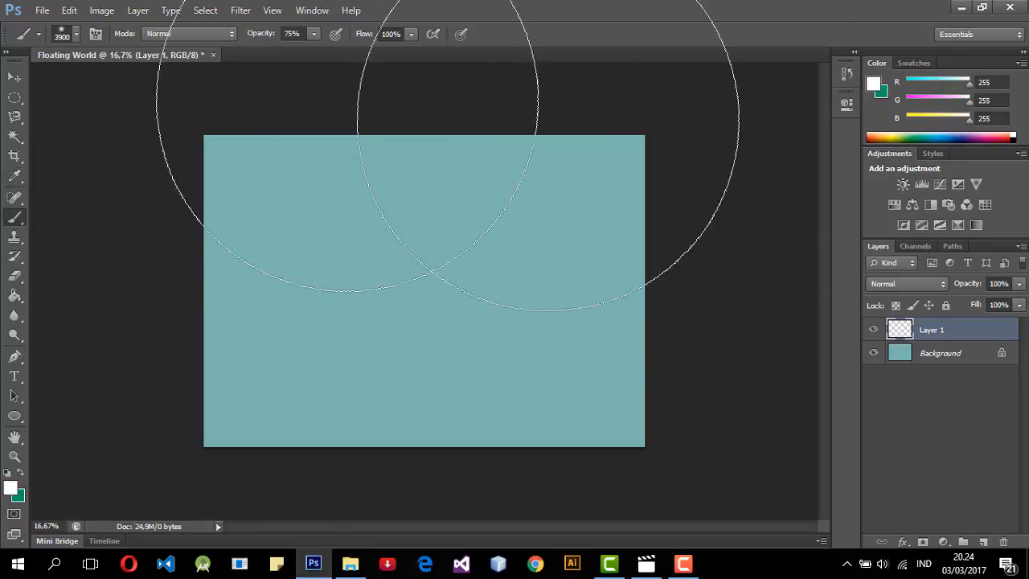
Step: Set the brush opacity to 71% and paint a single soft white glow at the canvas center on Layer 1
left_click(68, 37)
left_click(70, 37)
left_click(313, 36)
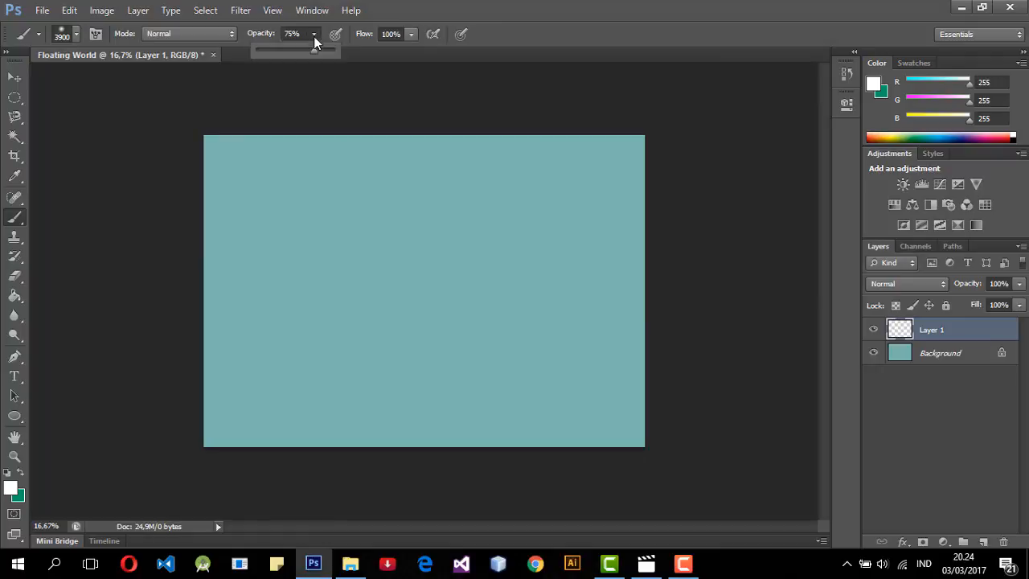
left_click(314, 37)
left_click(314, 36)
left_click_drag(312, 54, 314, 35)
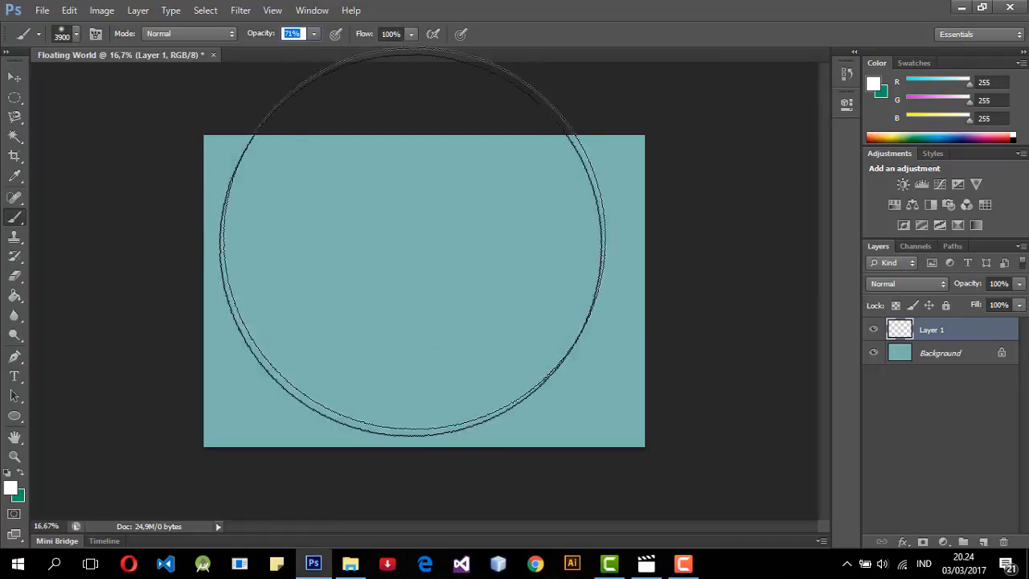
left_click(423, 283)
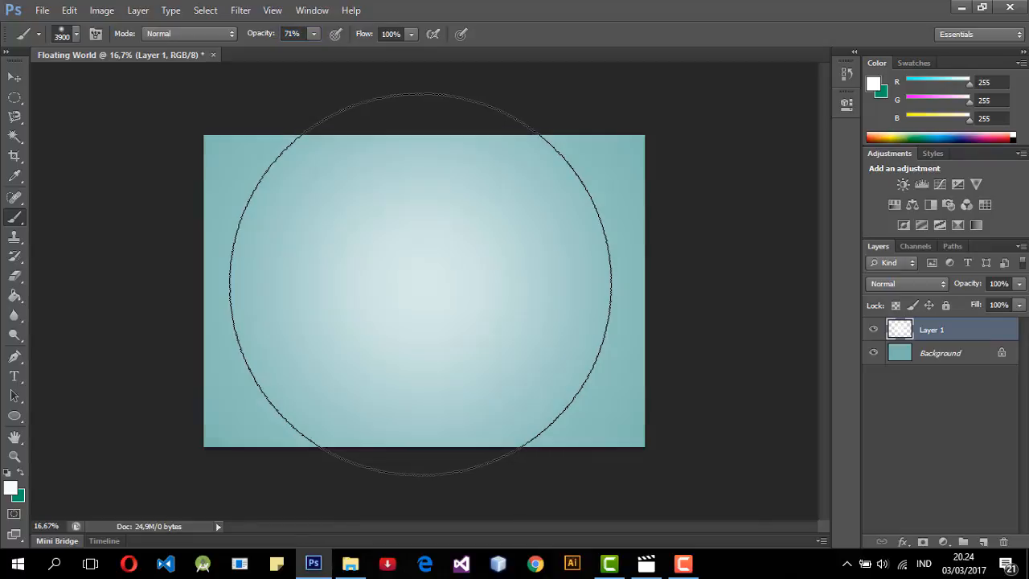
Step: Lower Layer 1's opacity to 75% to soften the white glow
left_click(15, 76)
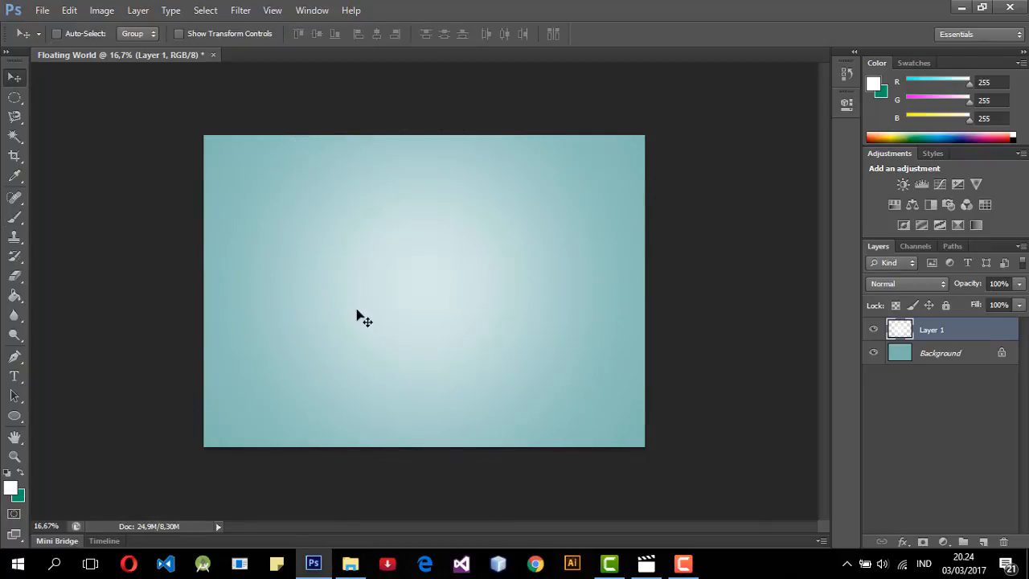
left_click(1019, 284)
left_click_drag(1020, 306, 922, 298)
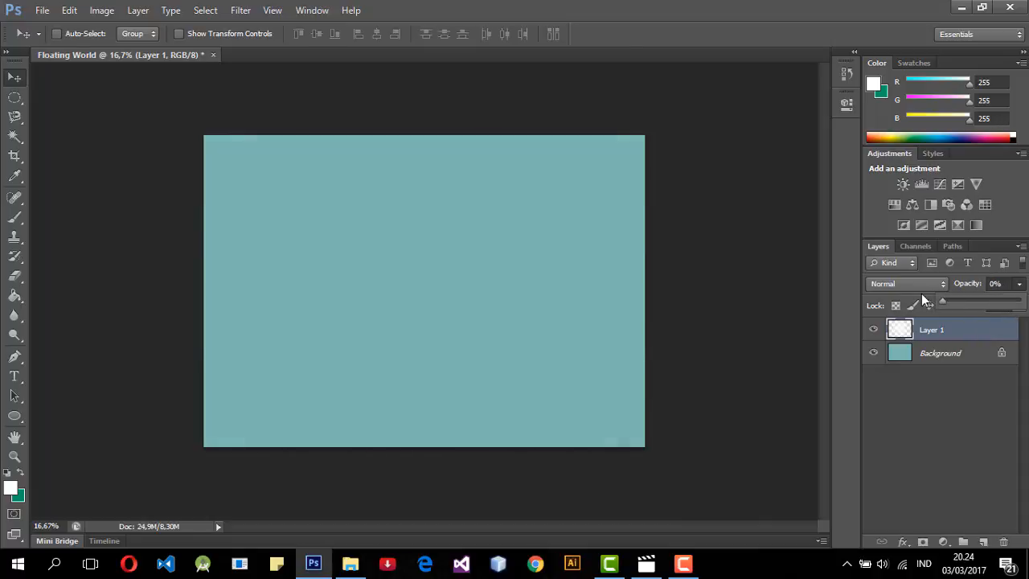
left_click(1019, 286)
left_click_drag(944, 305, 966, 305)
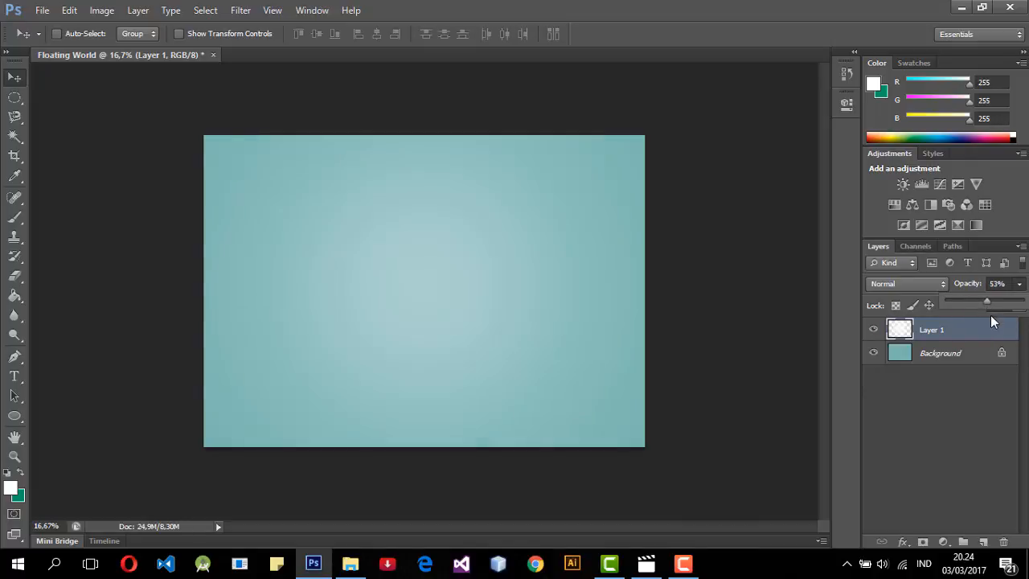
left_click_drag(991, 302, 1015, 310)
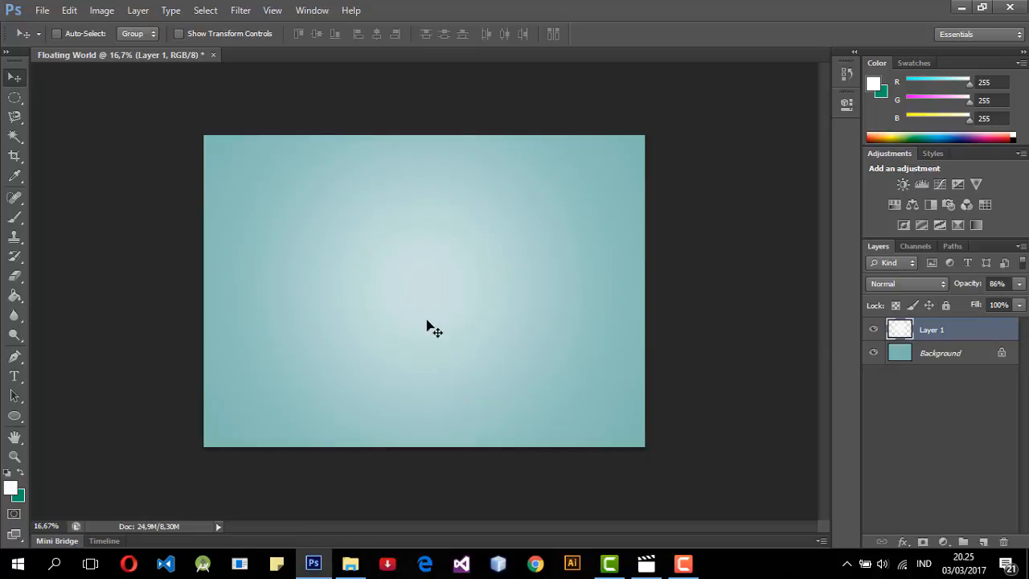
left_click_drag(427, 322, 461, 321)
left_click(1018, 284)
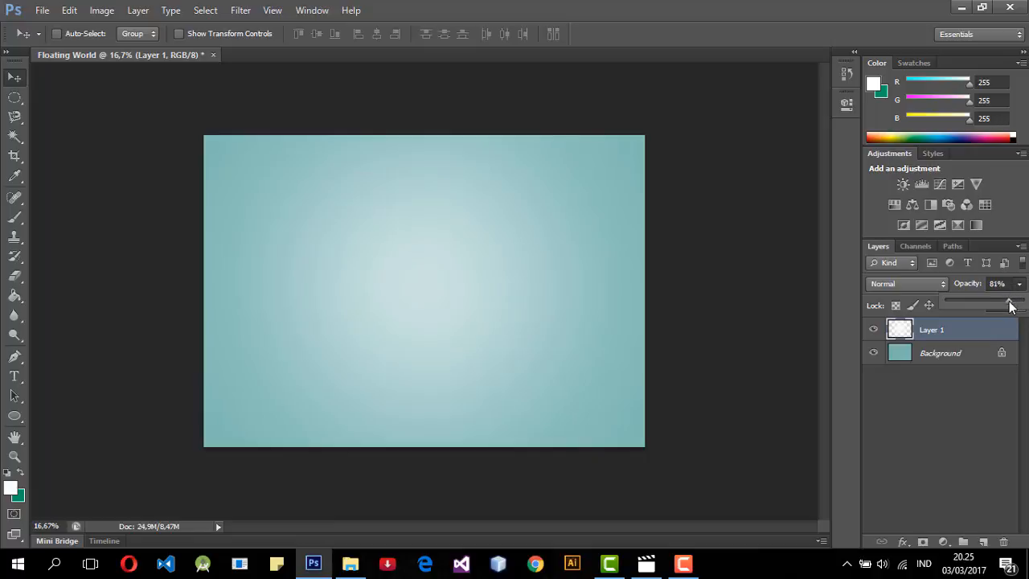
mouse_move(1010, 304)
left_mouse_down()
mouse_move(992, 304)
mouse_move(1007, 306)
left_mouse_up()
left_click(613, 308)
left_click(474, 292)
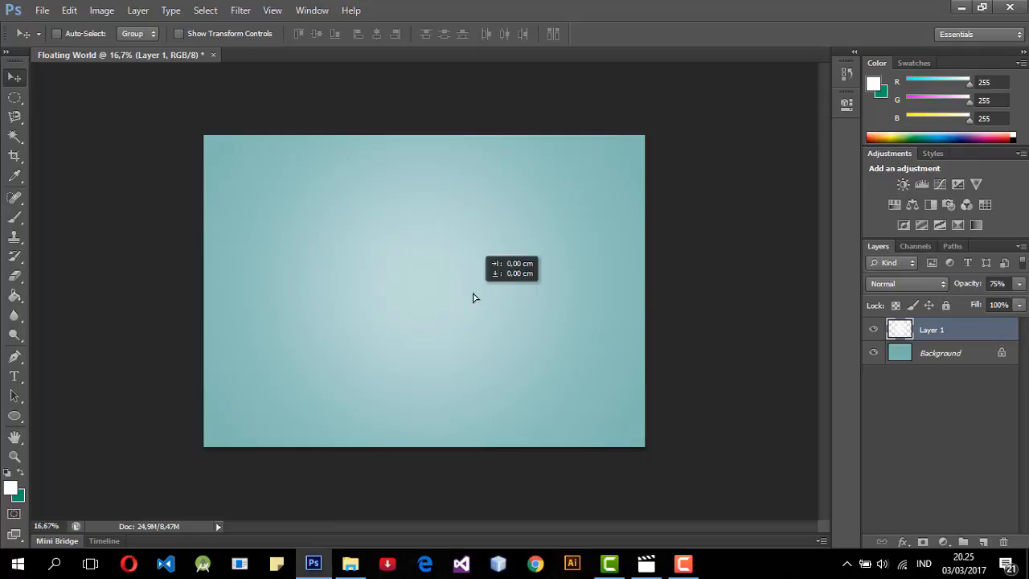
Step: Add a new layer above Layer 1 and draw a wide elliptical marquee selection in the upper middle of the canvas
left_click(19, 105)
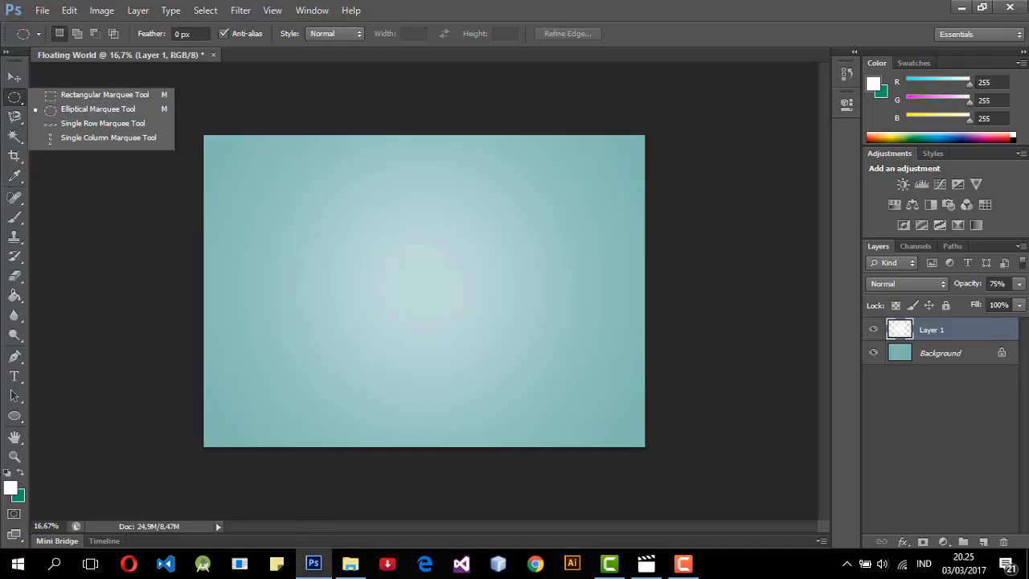
left_click(99, 111)
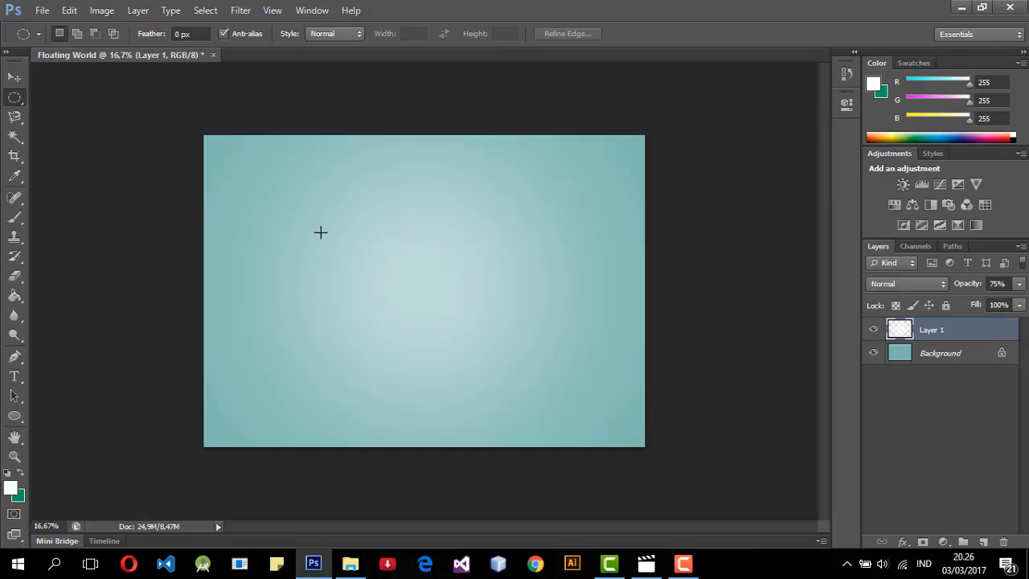
left_click_drag(323, 233, 501, 306)
left_click(987, 542)
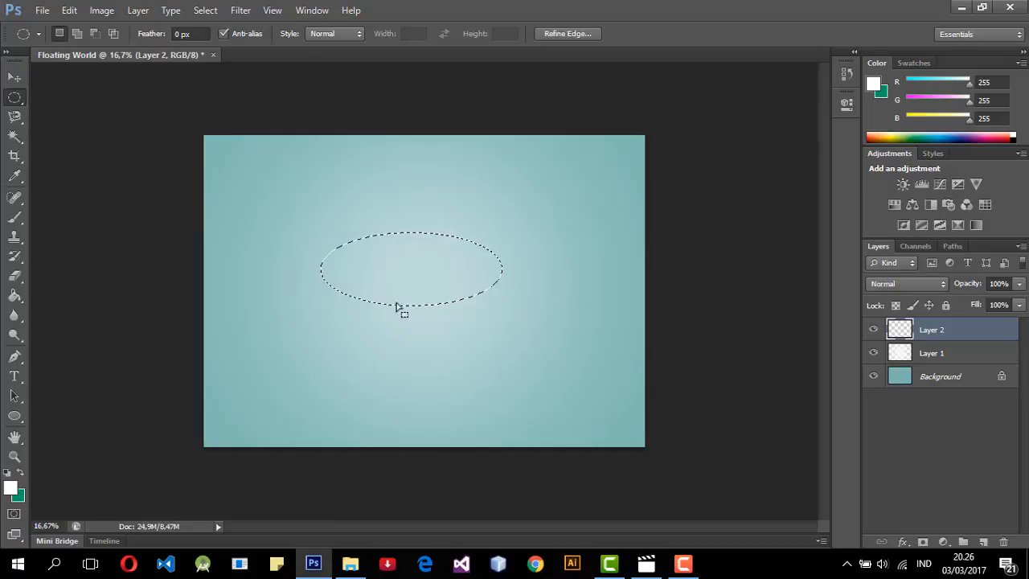
left_click(440, 288)
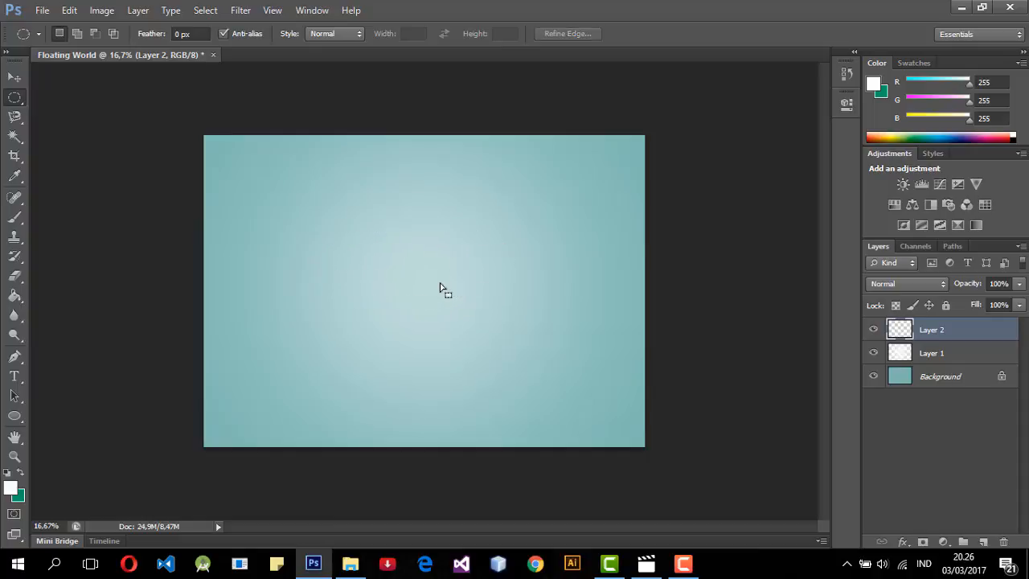
left_click_drag(326, 213, 522, 280)
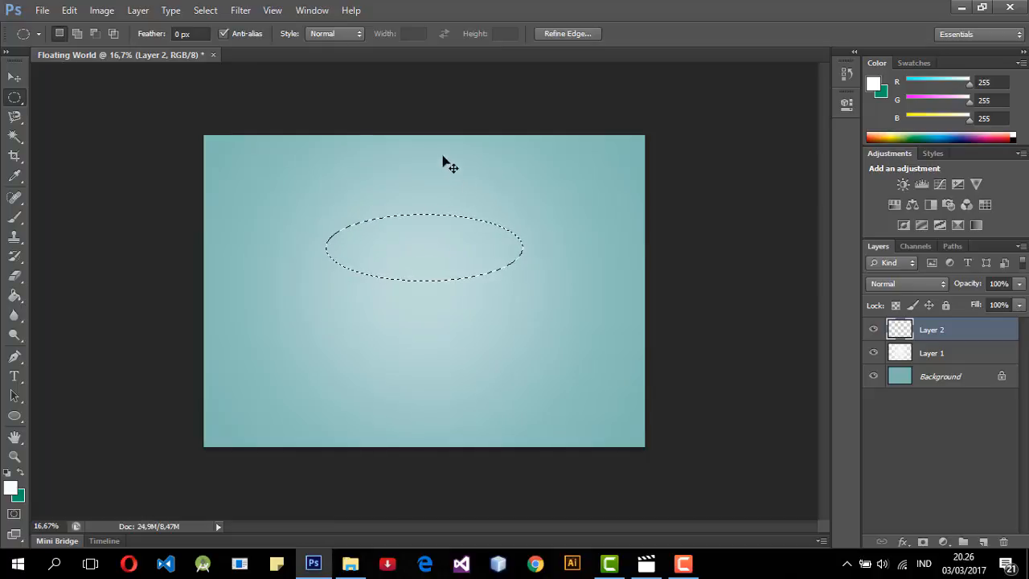
Step: Fill the elliptical selection on Layer 2 with black (000000) and move the ellipse slightly down
left_click(871, 83)
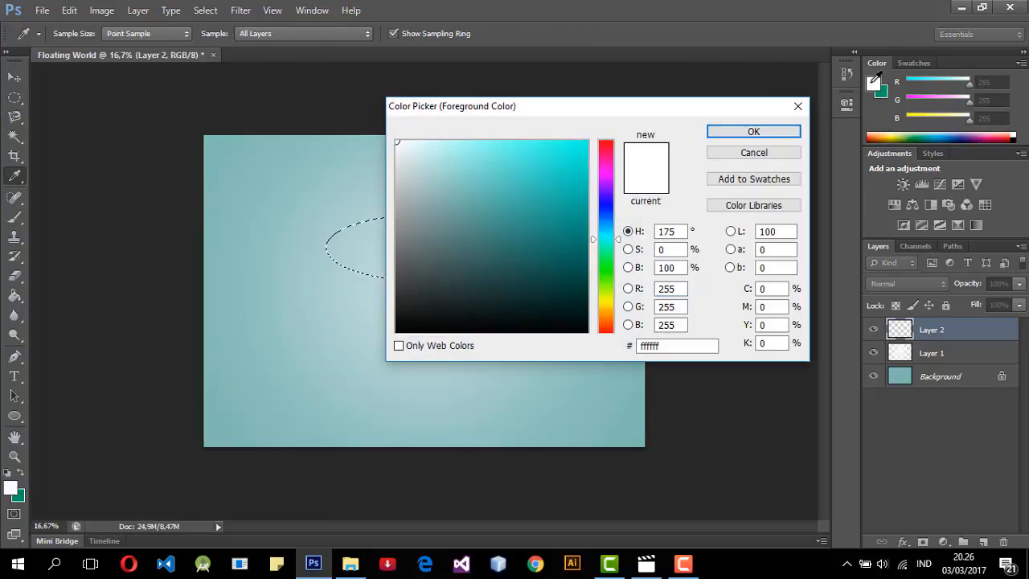
left_click(586, 331)
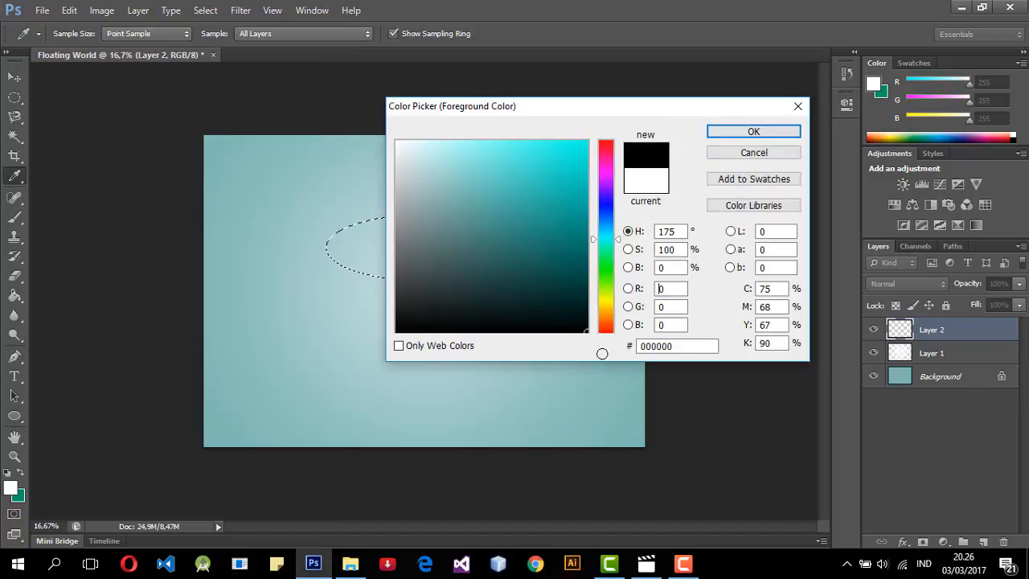
left_click(747, 135)
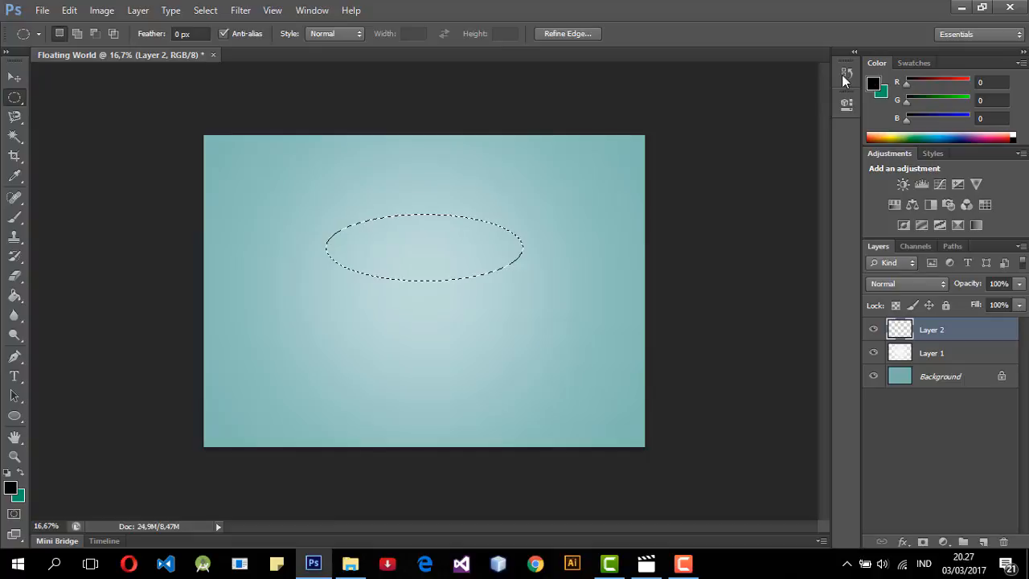
left_click(15, 296)
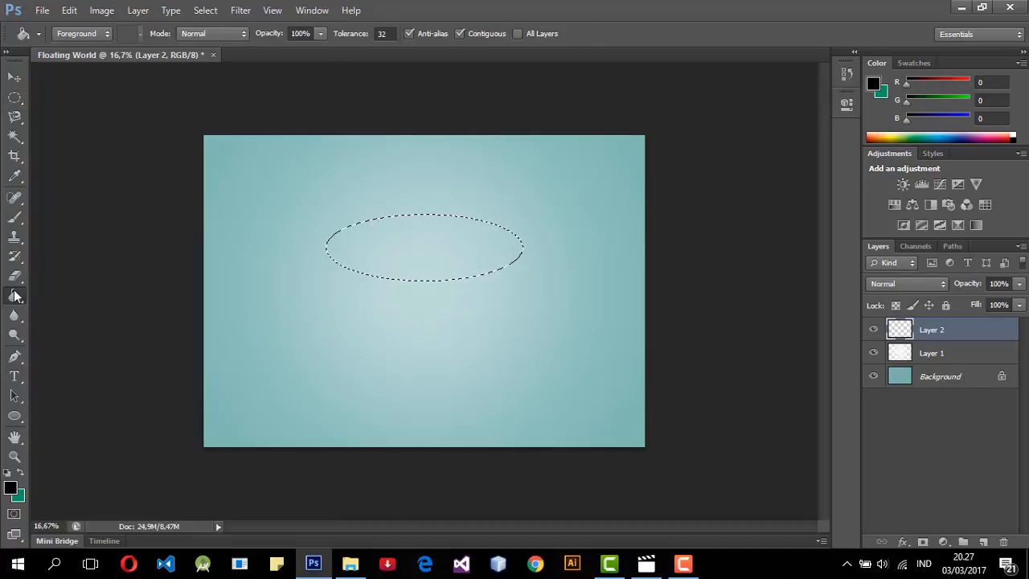
left_click(405, 248)
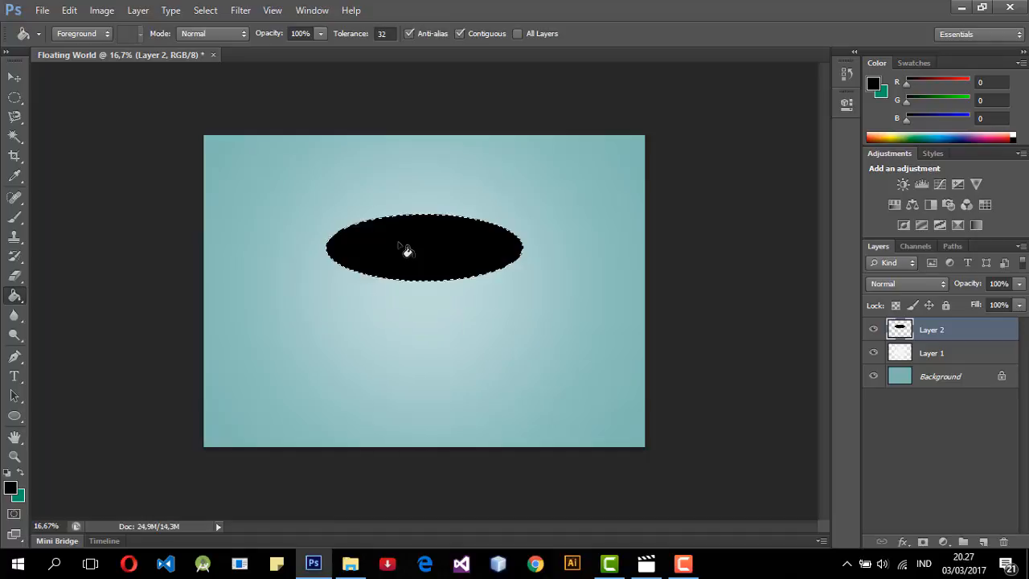
left_click(13, 78)
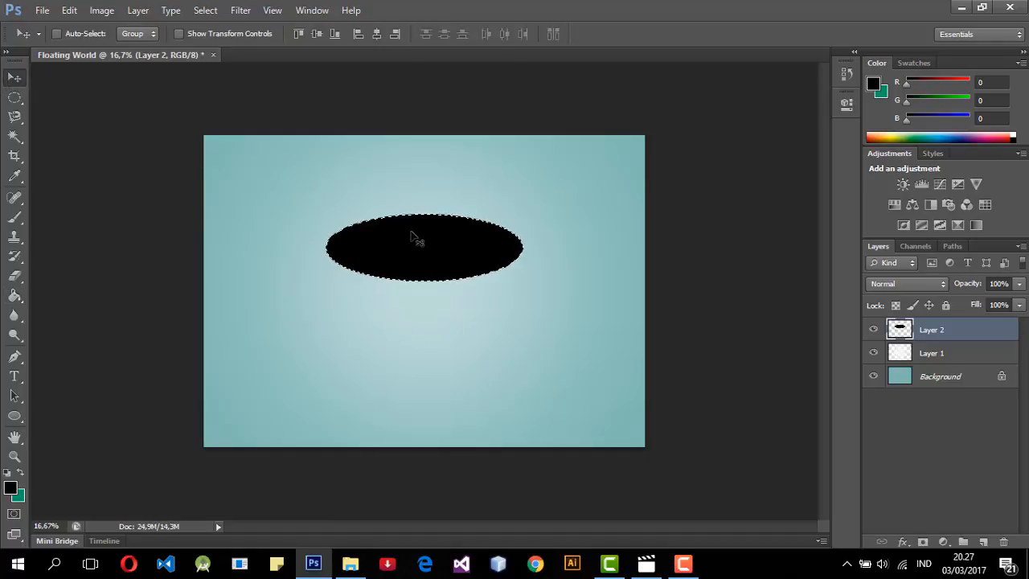
left_click_drag(423, 240, 422, 247)
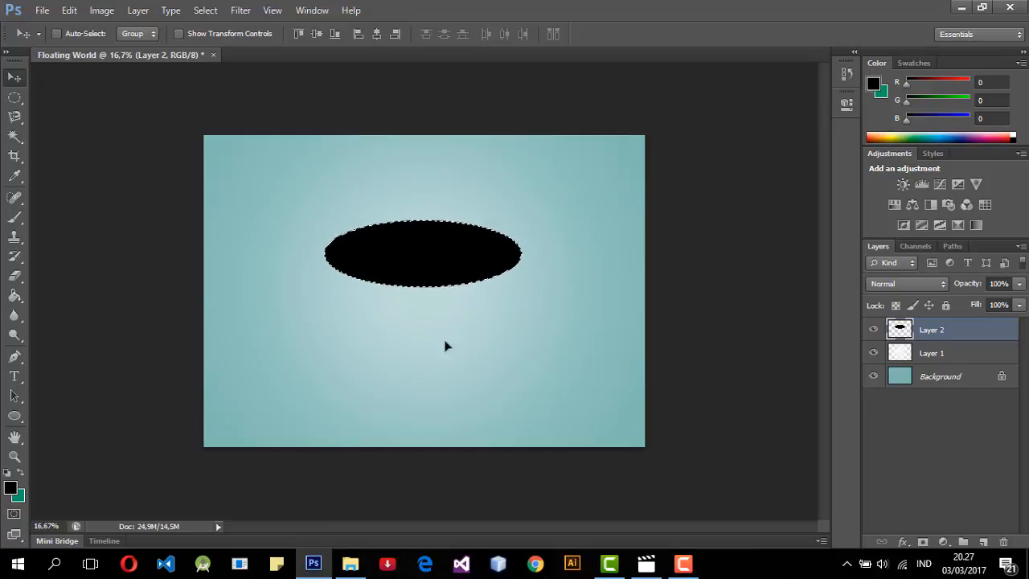
Step: Place Golf_bunkers_Filton.jpg from the FLOATING WORLD folder into the document over the black ellipse
left_click(349, 563)
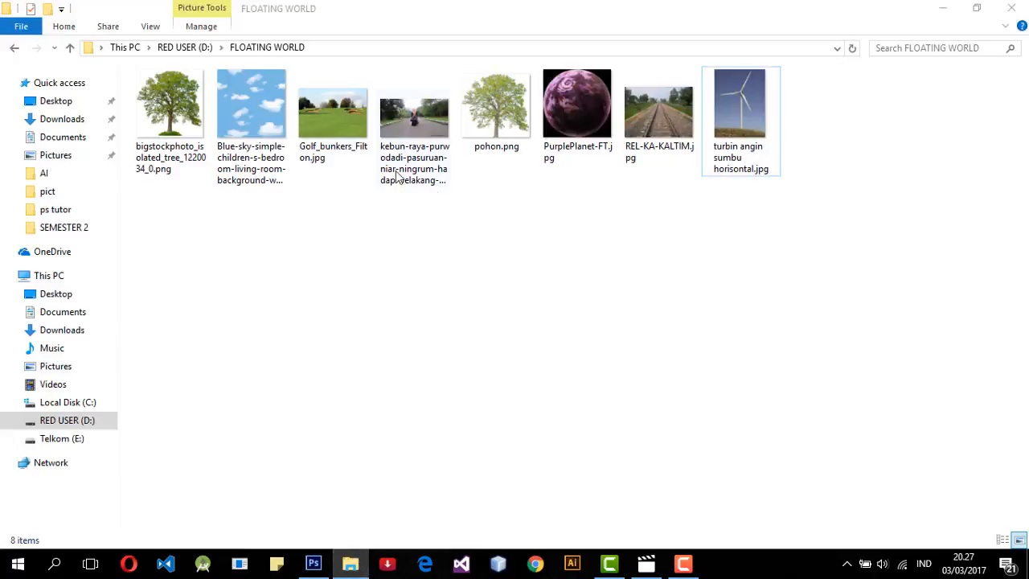
left_click(335, 126)
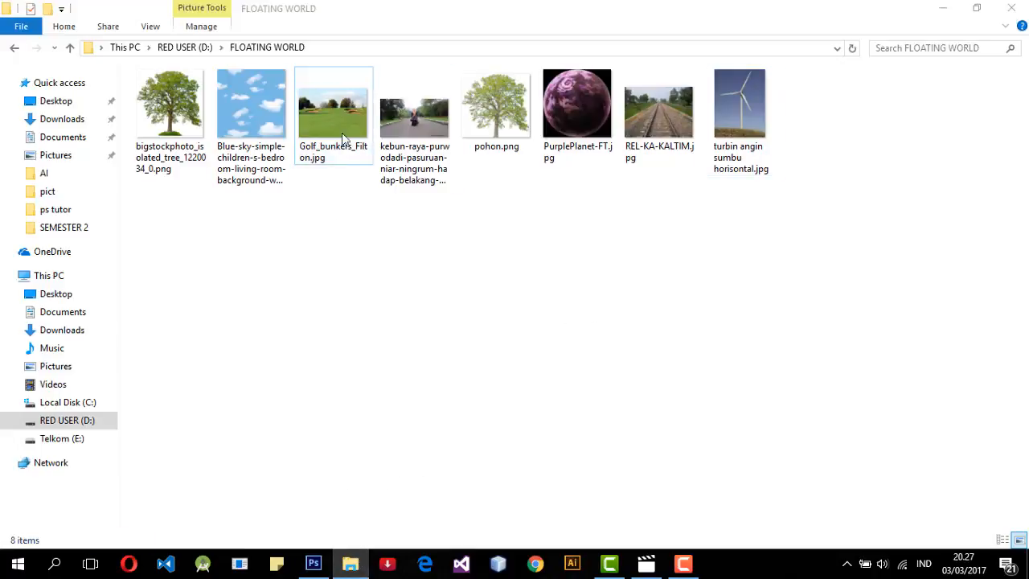
left_click_drag(344, 162, 402, 265)
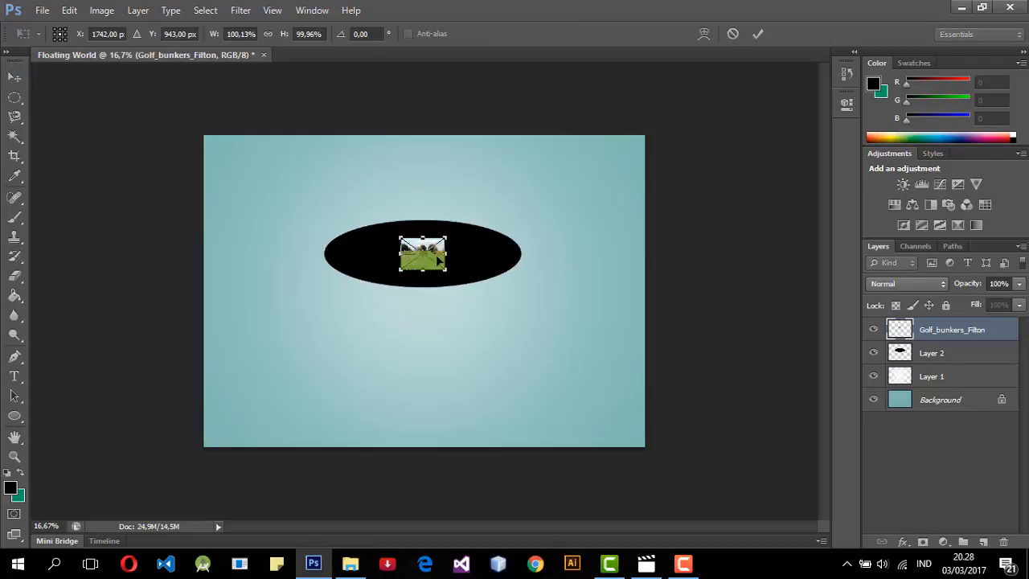
Step: Enlarge the placed golf course image to about 670%, position it to cover the black ellipse, and commit the placement
left_click_drag(449, 238, 603, 129)
left_click_drag(553, 221, 419, 242)
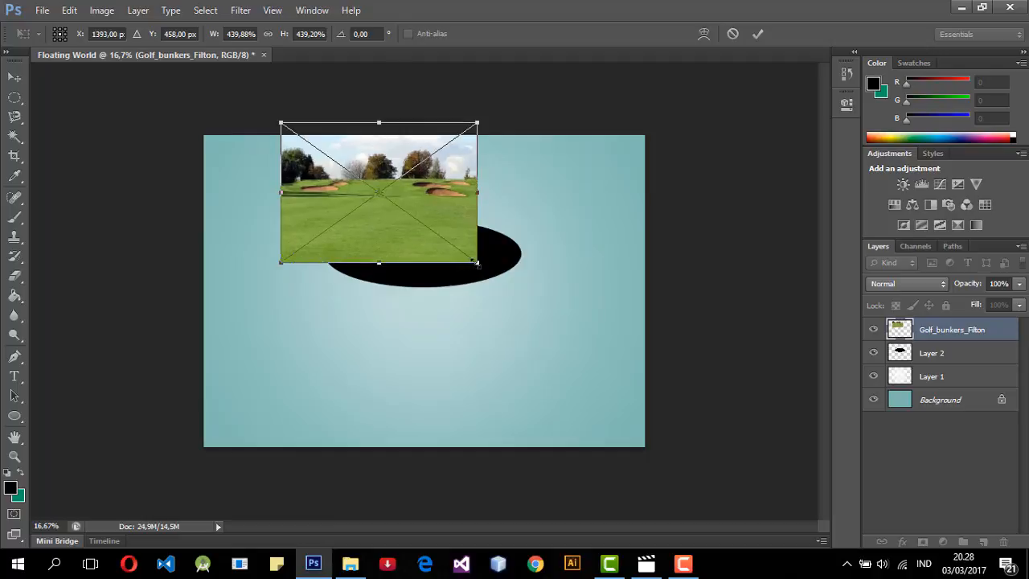
mouse_move(478, 262)
left_mouse_down()
mouse_move(526, 316)
mouse_move(581, 336)
mouse_move(454, 255)
mouse_move(427, 250)
mouse_move(488, 260)
left_mouse_up()
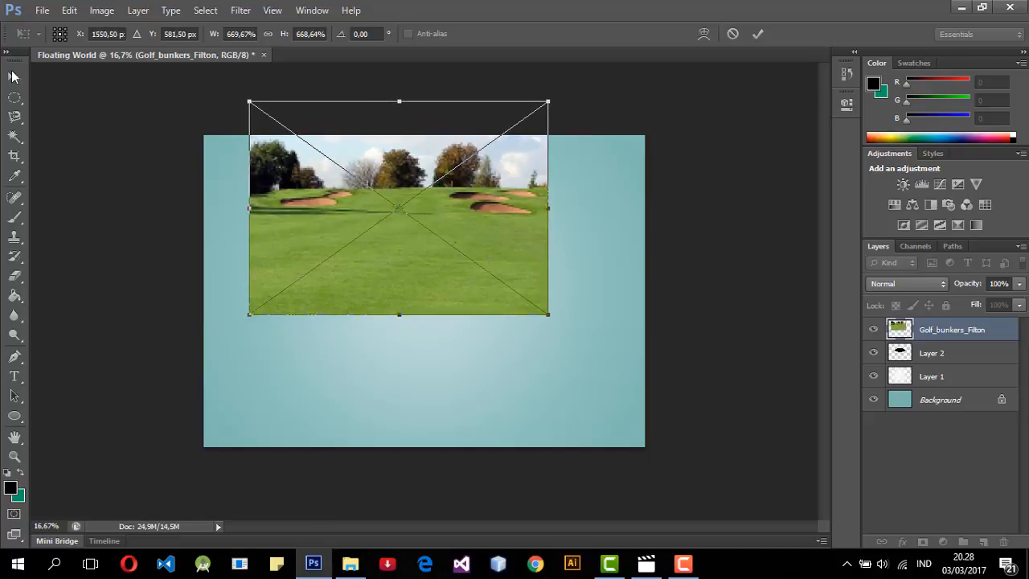
left_click(14, 77)
left_click(474, 224)
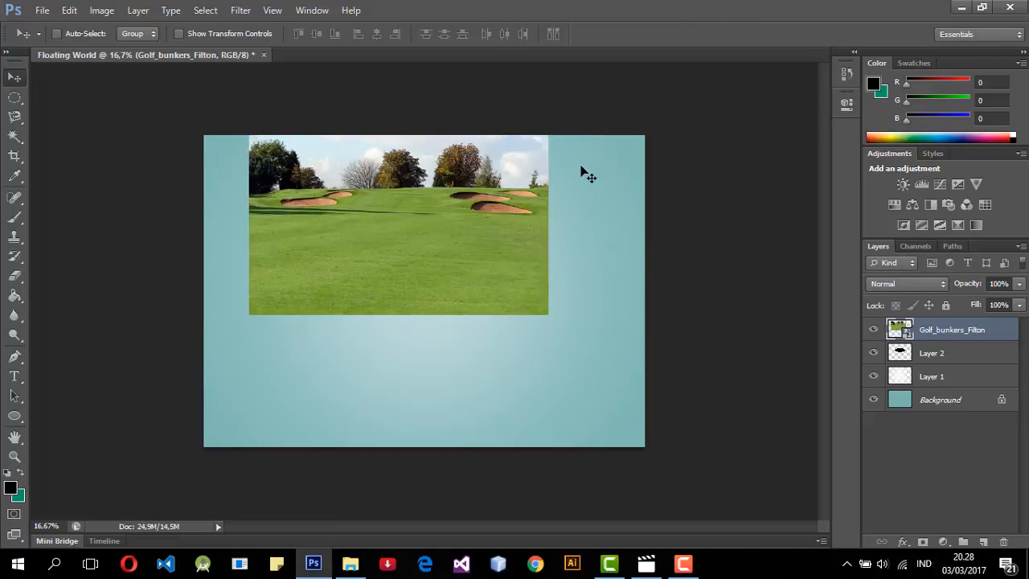
Step: Activate the Eraser tool and rasterize the golf course smart object so it can be erased
left_click(15, 275)
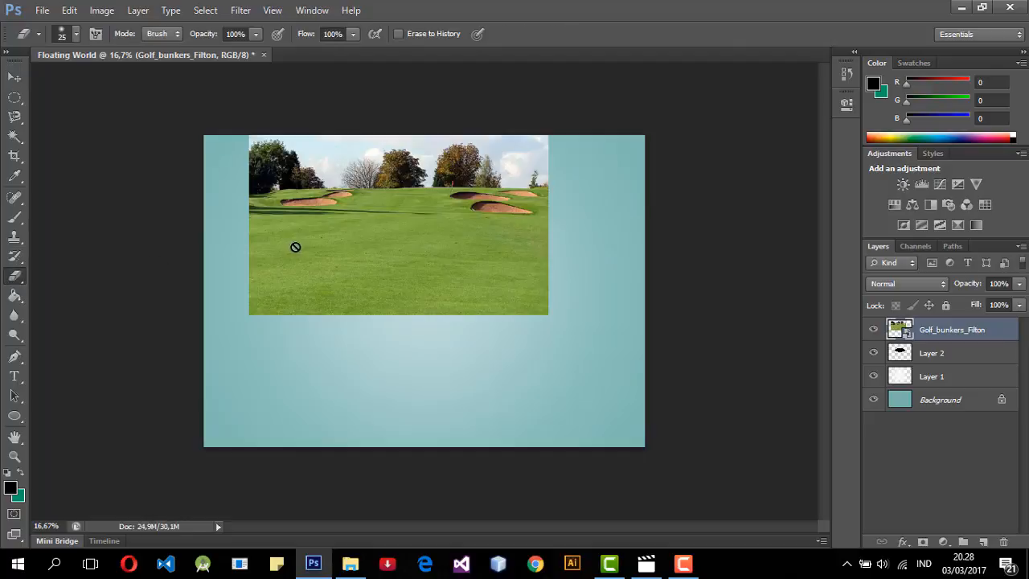
left_click(459, 260)
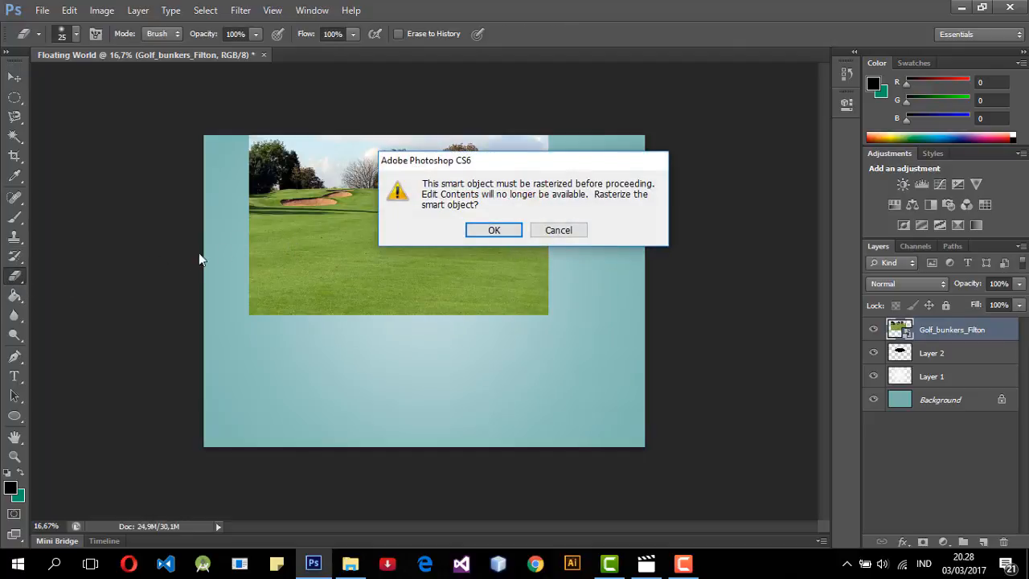
left_click(516, 231)
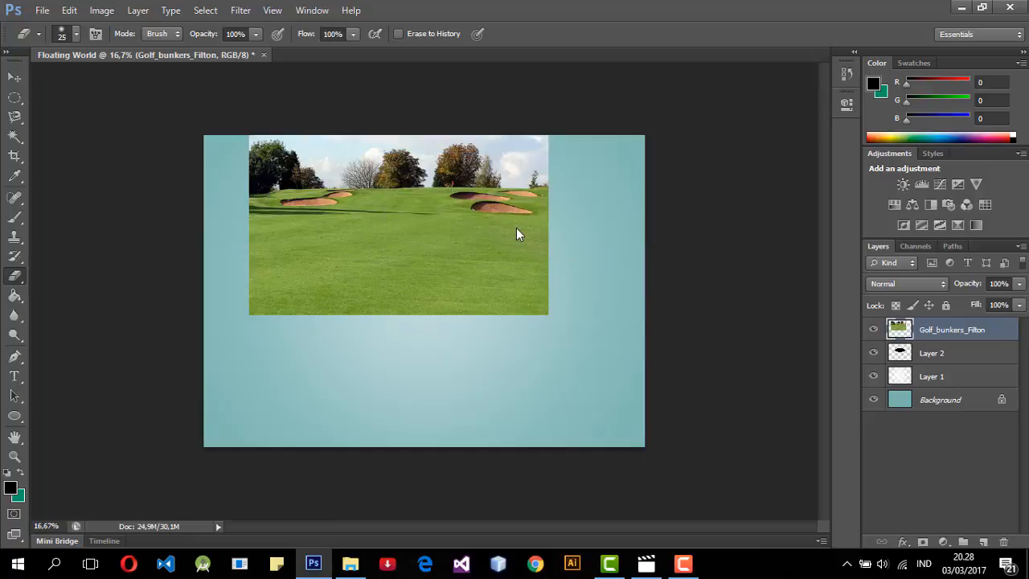
Step: Move the golf course image down so its grass covers the ellipse, and rasterize its smart object layer
key("v")
left_click_drag(318, 239, 404, 243)
left_click(16, 277)
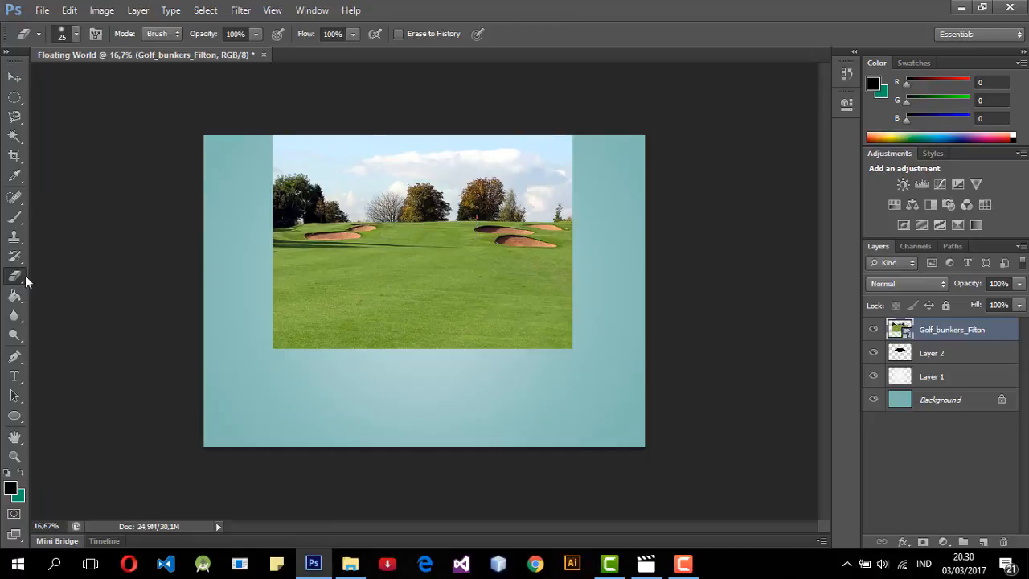
left_click(447, 263)
left_click(490, 230)
Step: Clip the golf course image to the Layer 2 ellipse and shift it so that only plain grass fills the shape
right_click(922, 325)
left_click(884, 212)
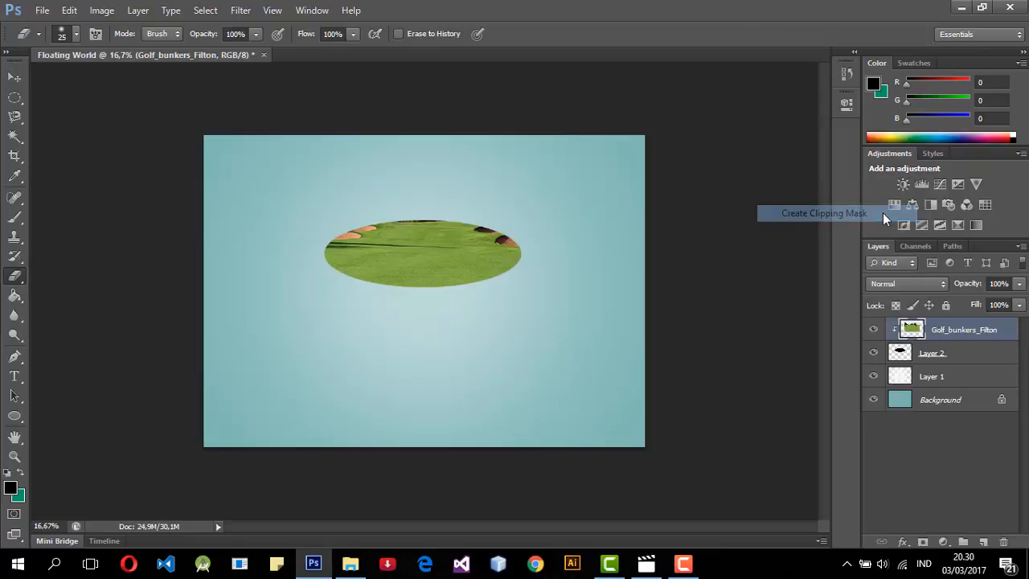
left_click(10, 78)
mouse_move(427, 265)
left_mouse_down()
mouse_move(435, 222)
mouse_move(448, 247)
left_mouse_up()
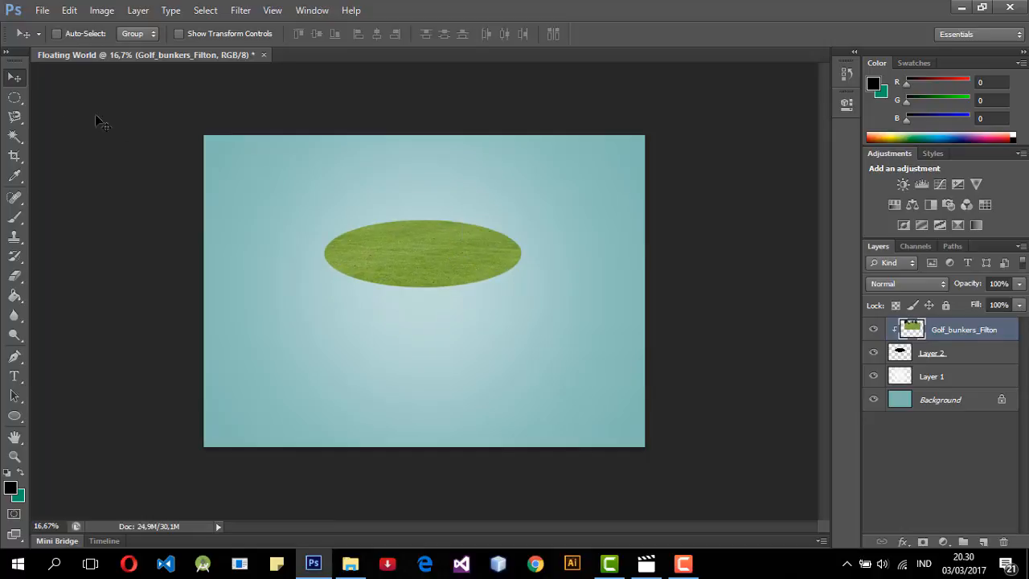
left_click_drag(290, 204, 299, 185)
Step: Select Layer 2 together with the clipped Golf_bunkers_Filton layer and move the grass ellipse to the middle of the canvas
left_click(960, 357)
left_click(951, 378)
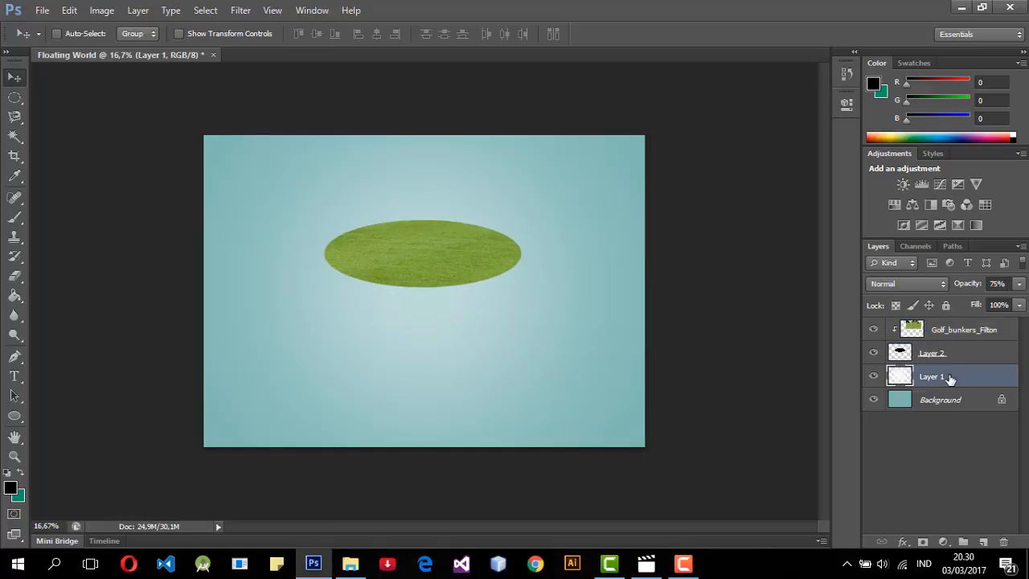
left_click(964, 353)
left_click_drag(503, 254, 489, 232)
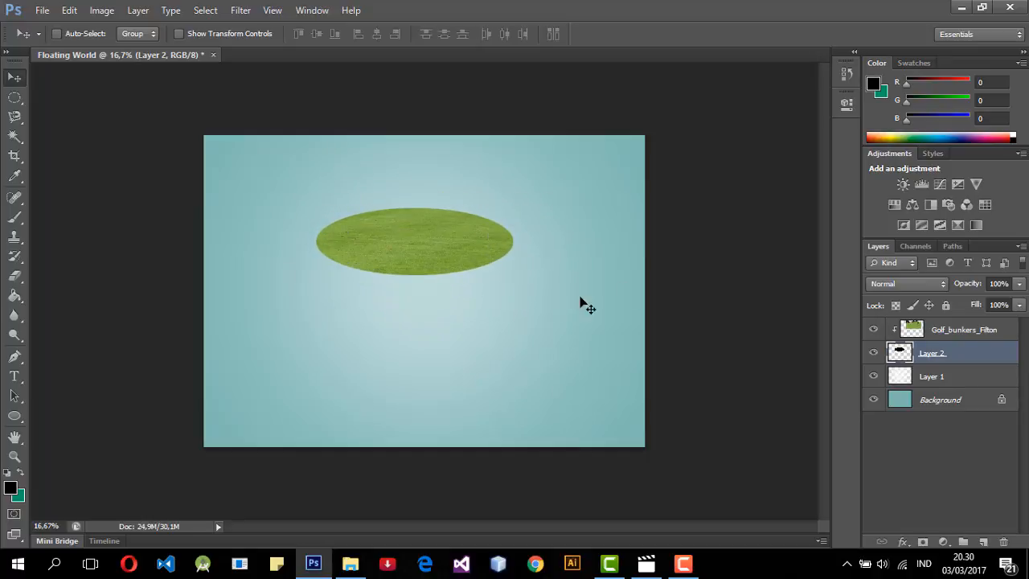
left_click(956, 337, "shift")
left_click_drag(400, 262, 429, 282)
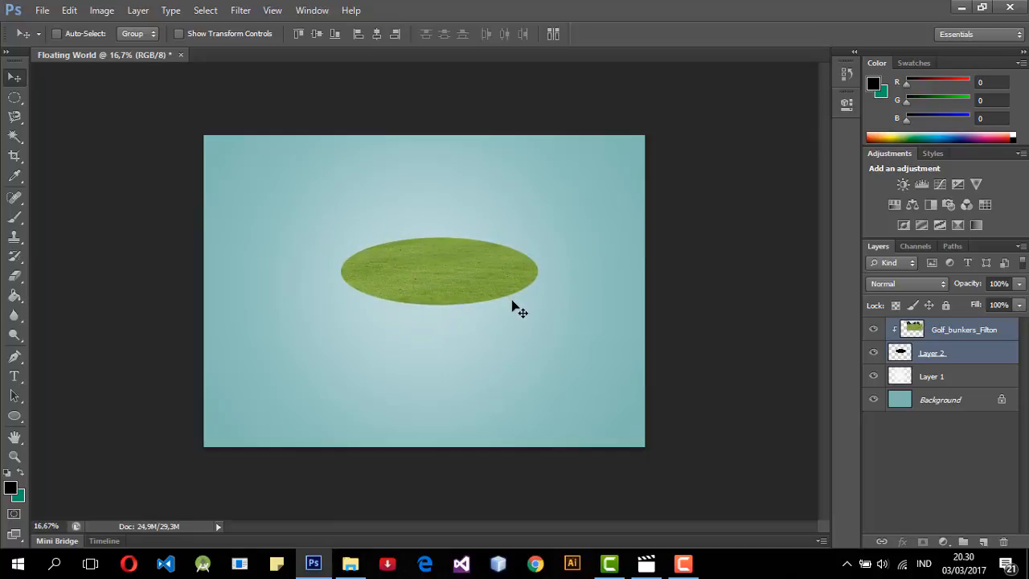
left_click_drag(484, 298, 468, 297)
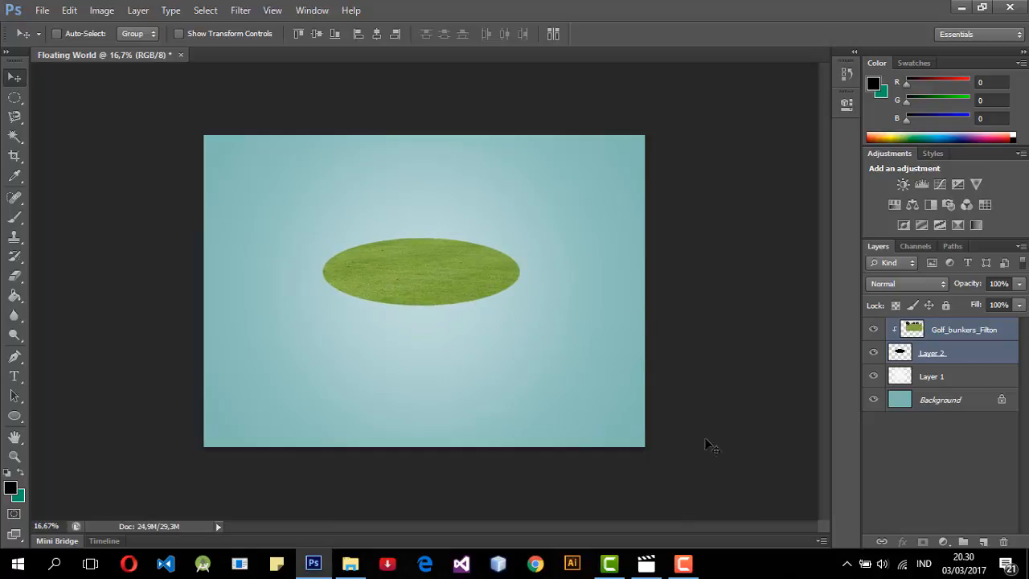
mouse_move(452, 278)
left_mouse_down()
mouse_move(466, 277)
mouse_move(458, 281)
left_mouse_up()
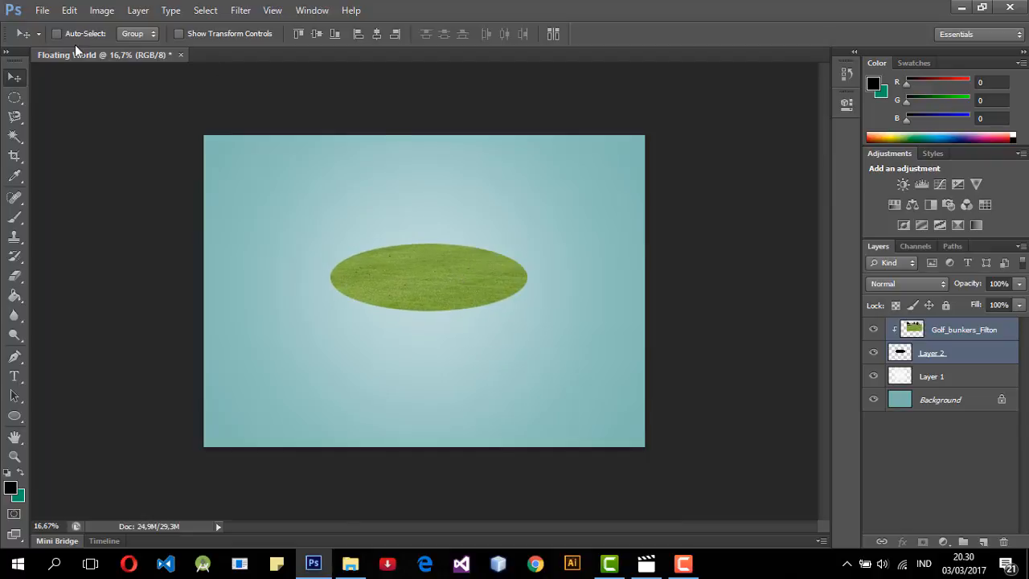
Step: Select only the Golf_bunkers_Filton layer so that image adjustments can be applied to the grass
left_click(137, 10)
mouse_move(168, 7)
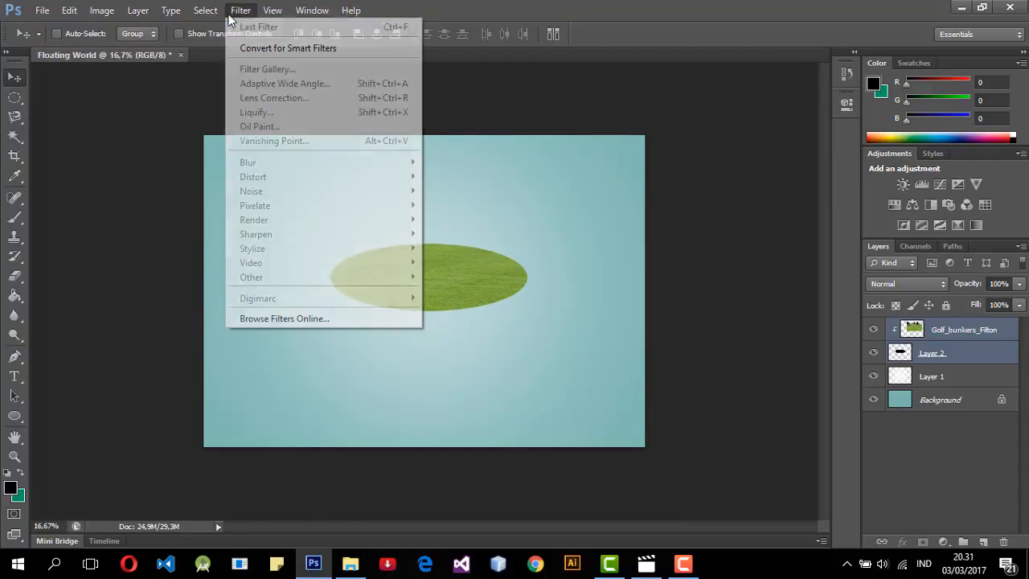
left_click(144, 11)
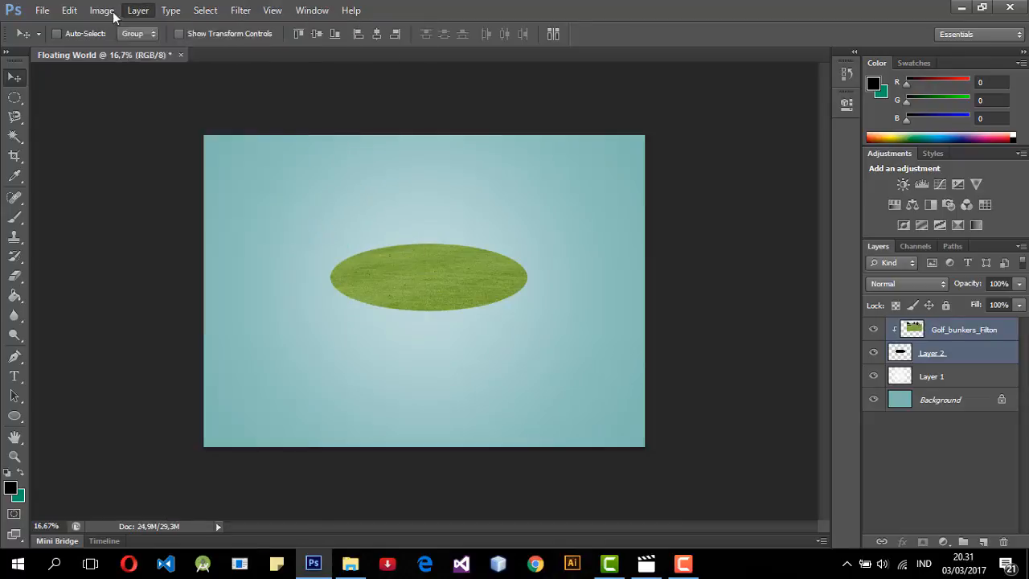
left_click(101, 10)
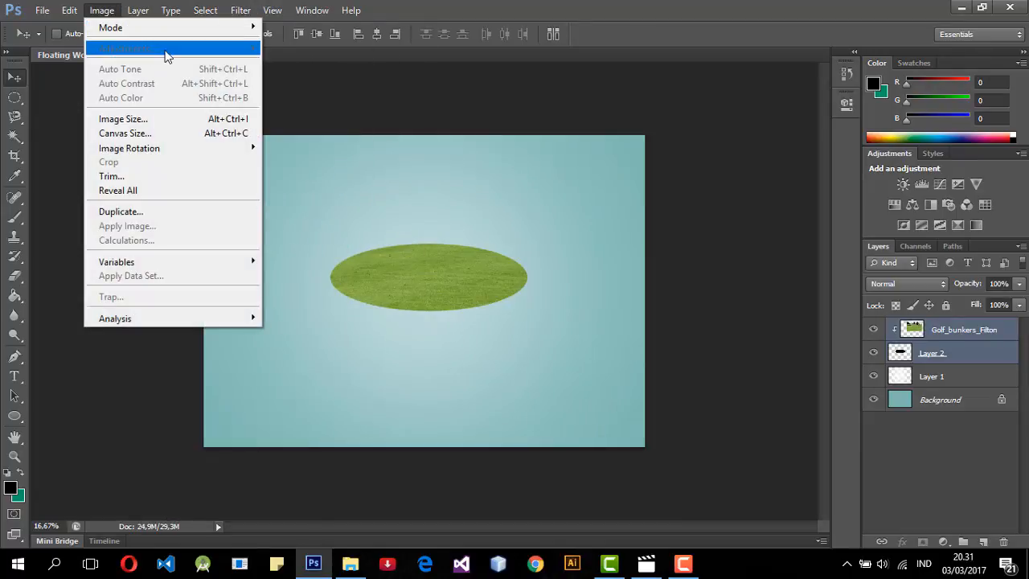
left_click(298, 136)
left_click(953, 334)
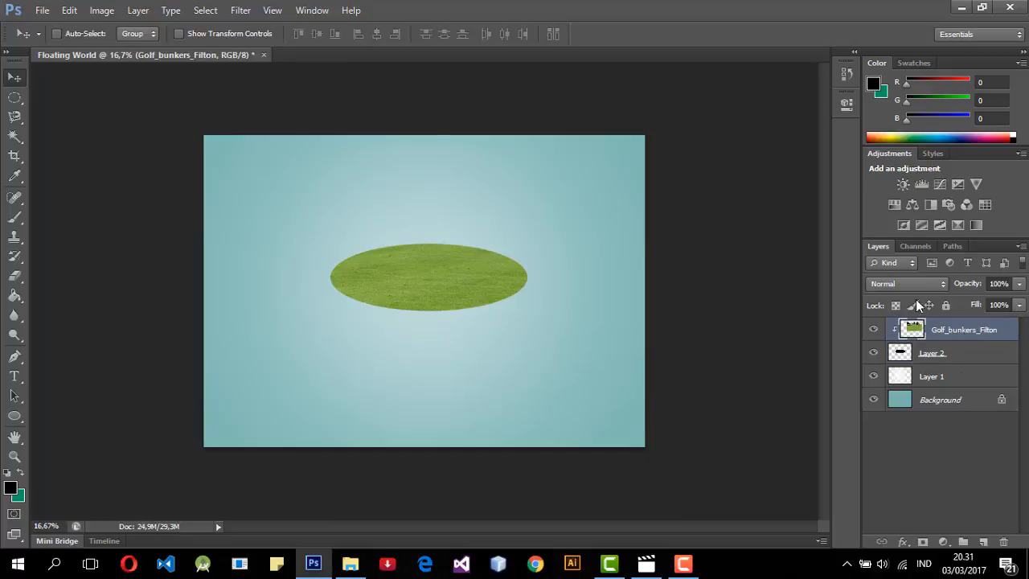
left_click(99, 9)
mouse_move(173, 48)
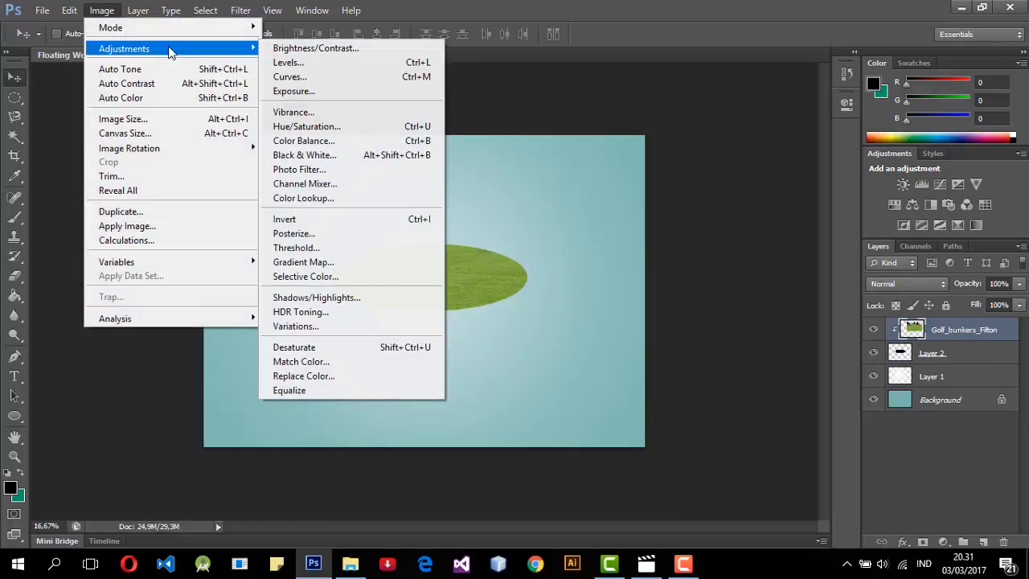
left_click(287, 75)
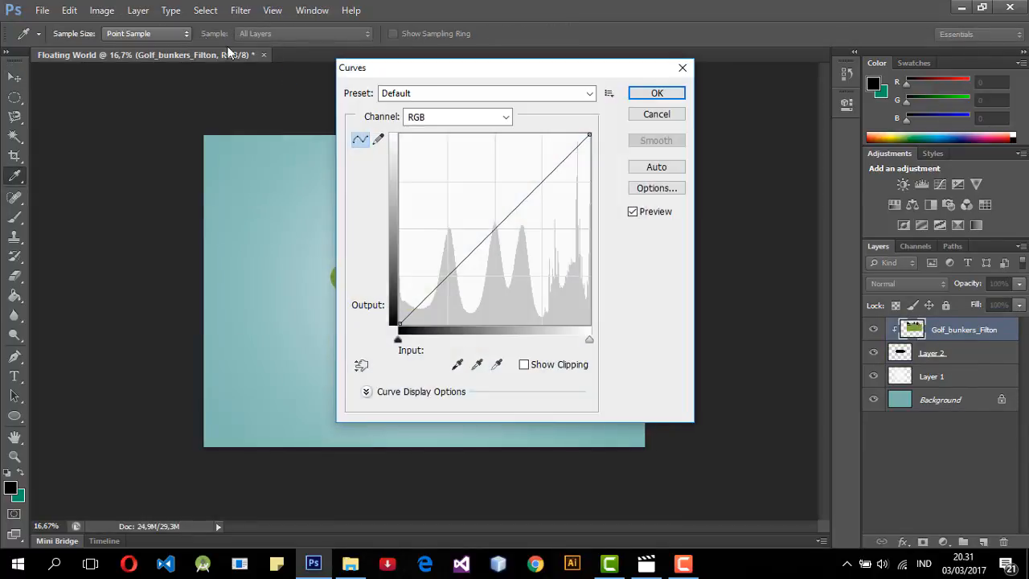
left_click(679, 71)
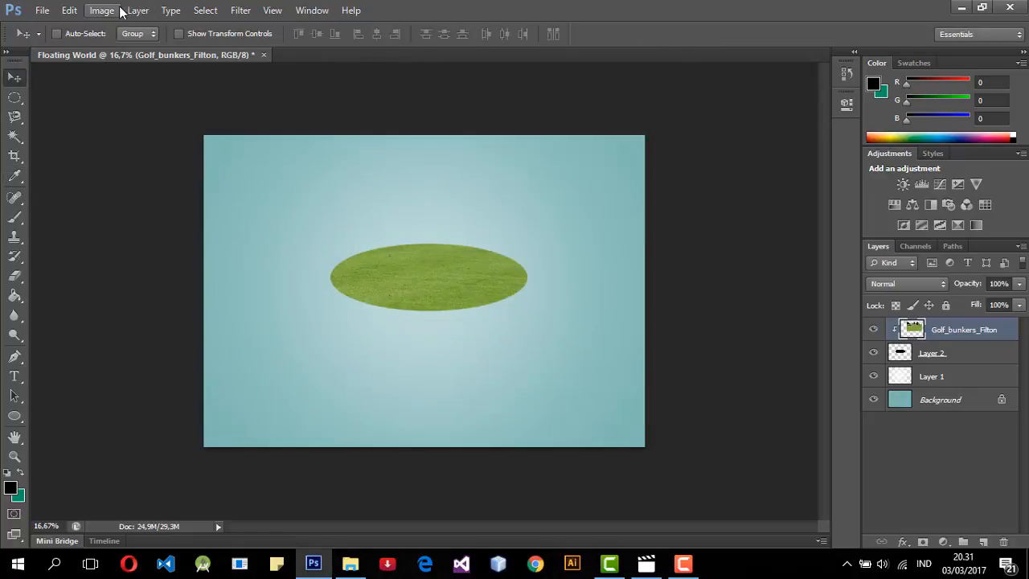
Step: Darken the grass with a Levels adjustment, setting the midtone input to about 0,85 and the white output level to 212
key("ctrl+l")
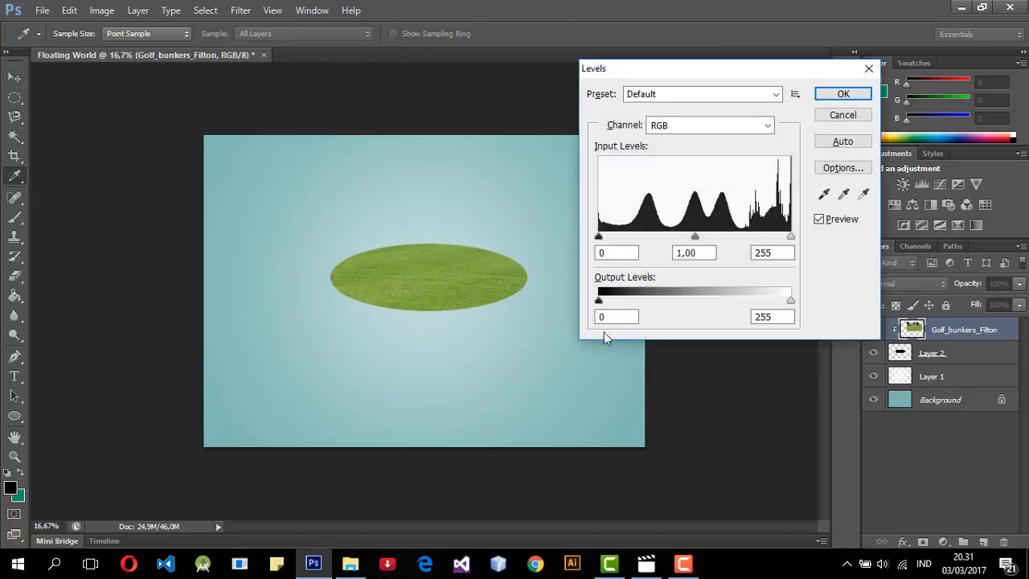
mouse_move(599, 302)
left_mouse_down()
mouse_move(626, 301)
mouse_move(598, 300)
left_mouse_up()
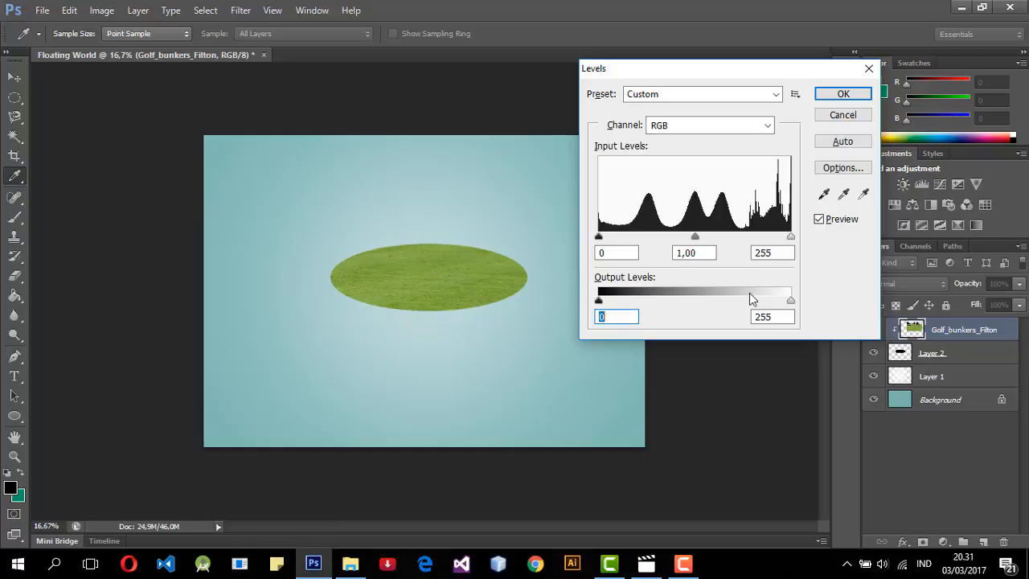
left_click_drag(792, 302, 759, 297)
left_click_drag(694, 238, 719, 248)
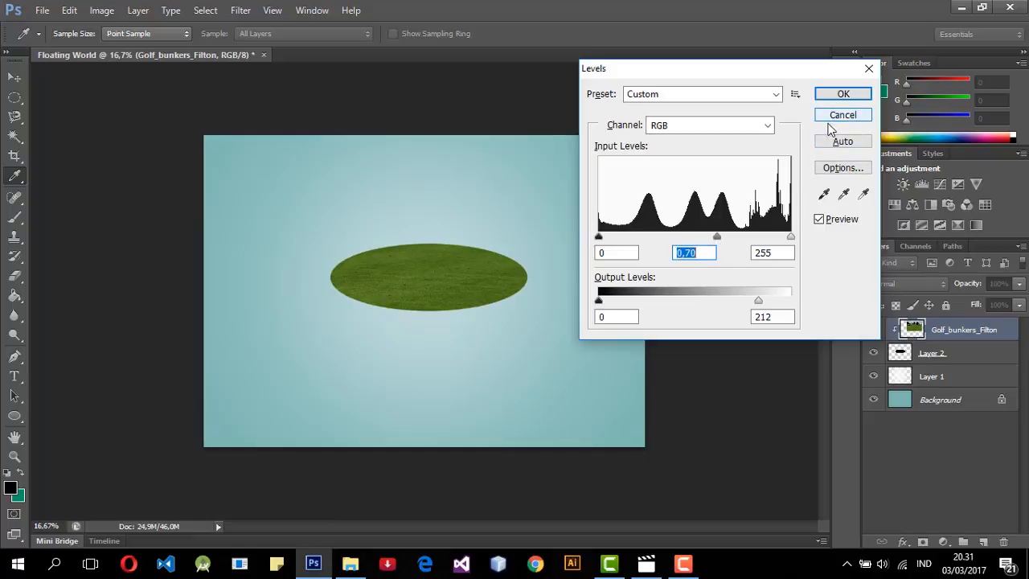
left_click_drag(716, 238, 715, 237)
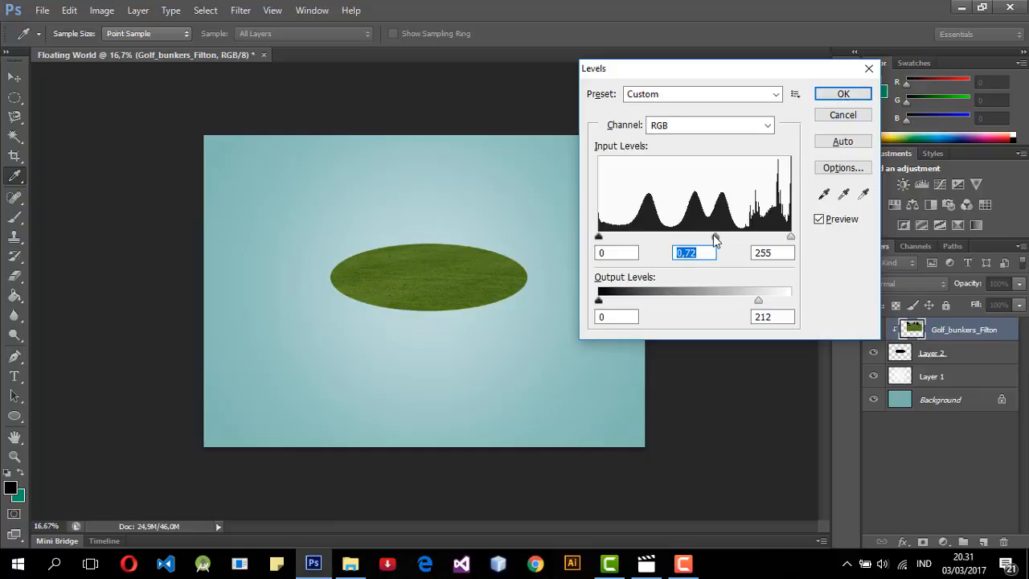
left_click_drag(715, 239, 708, 236)
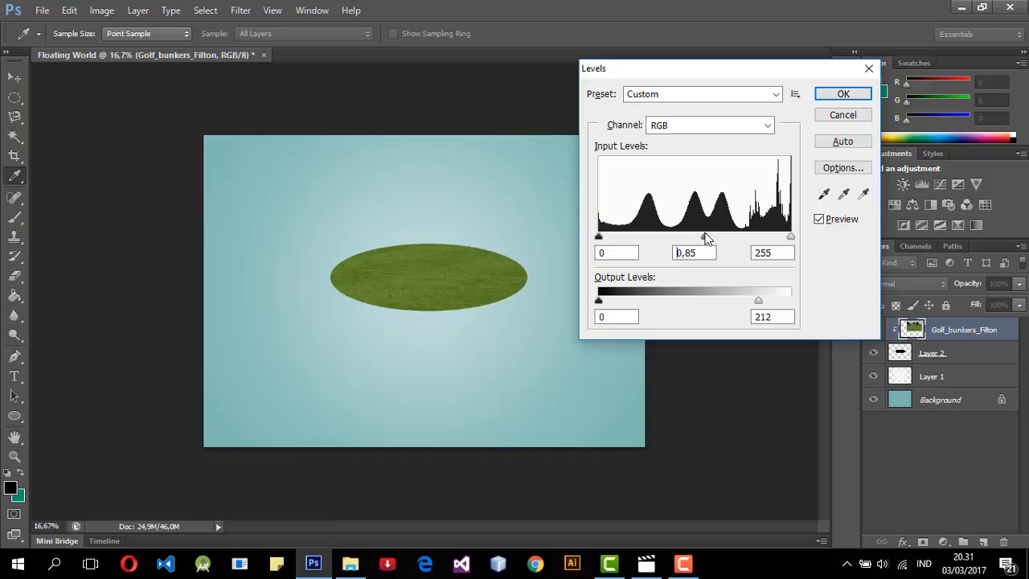
left_click(843, 94)
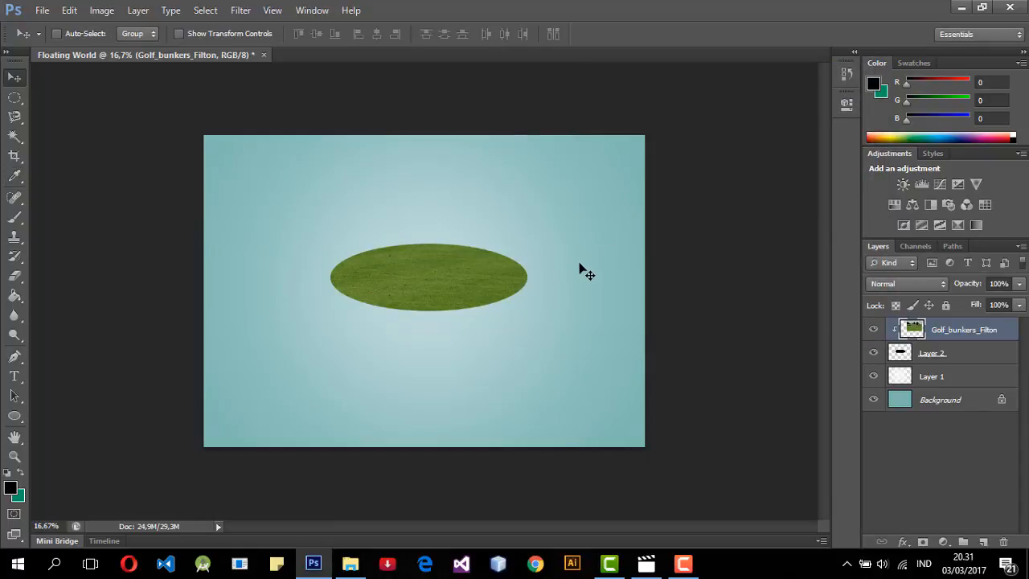
Step: Preview PurplePlanet-FT.jpg in the FLOATING WORLD folder and place it into the Floating World document
mouse_move(352, 571)
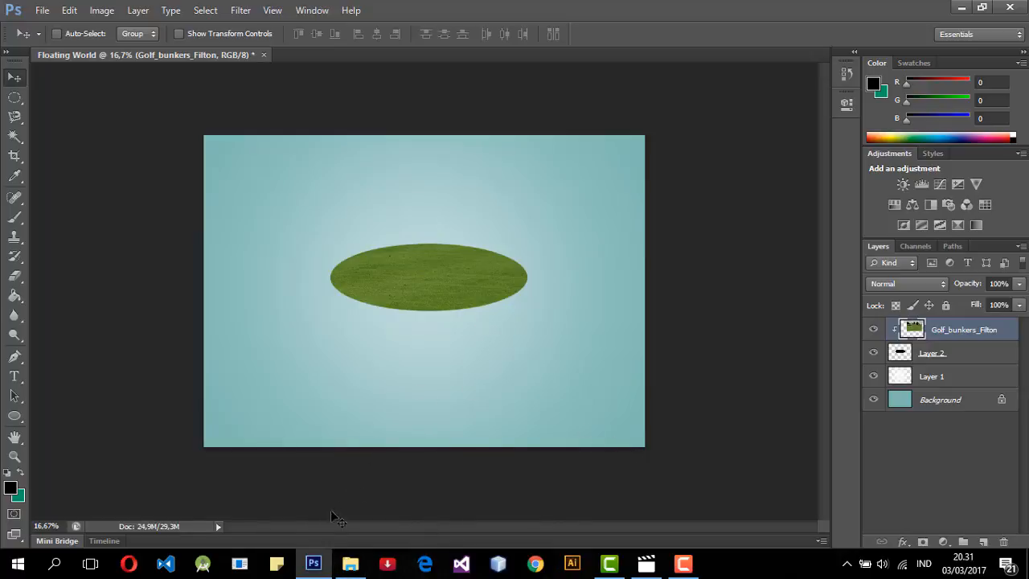
left_click(351, 564)
left_click(351, 563)
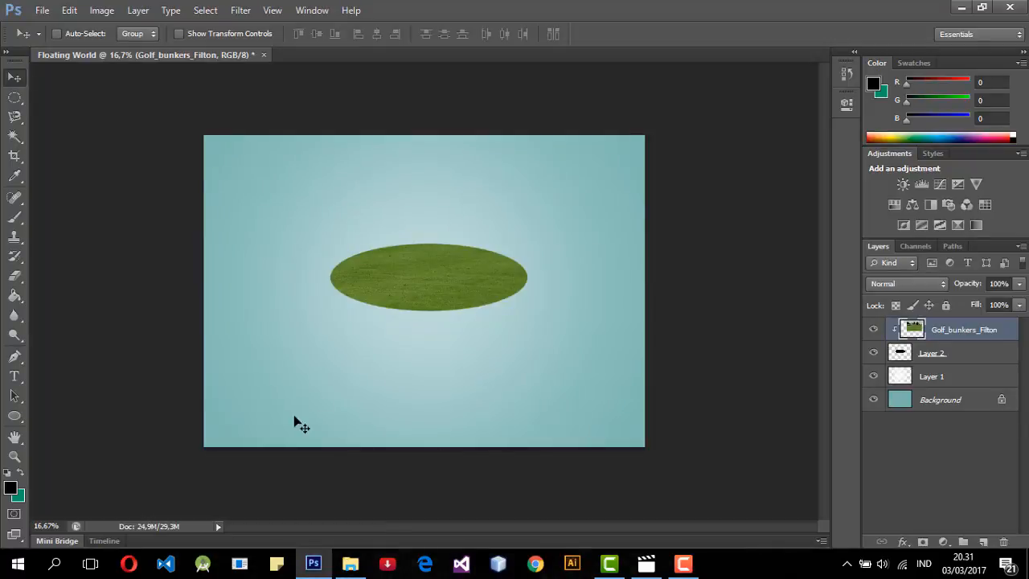
left_click(351, 564)
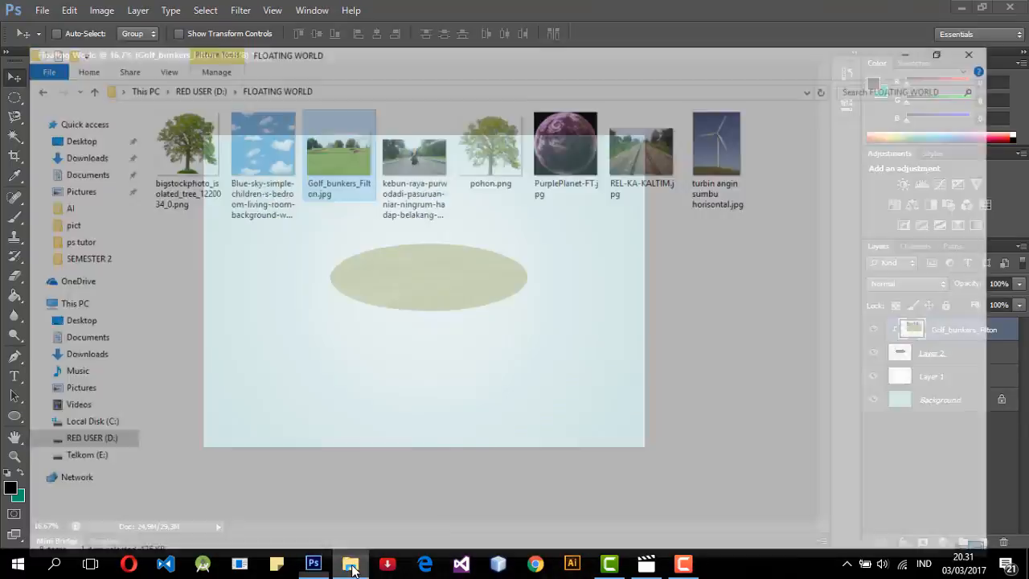
left_click(337, 268)
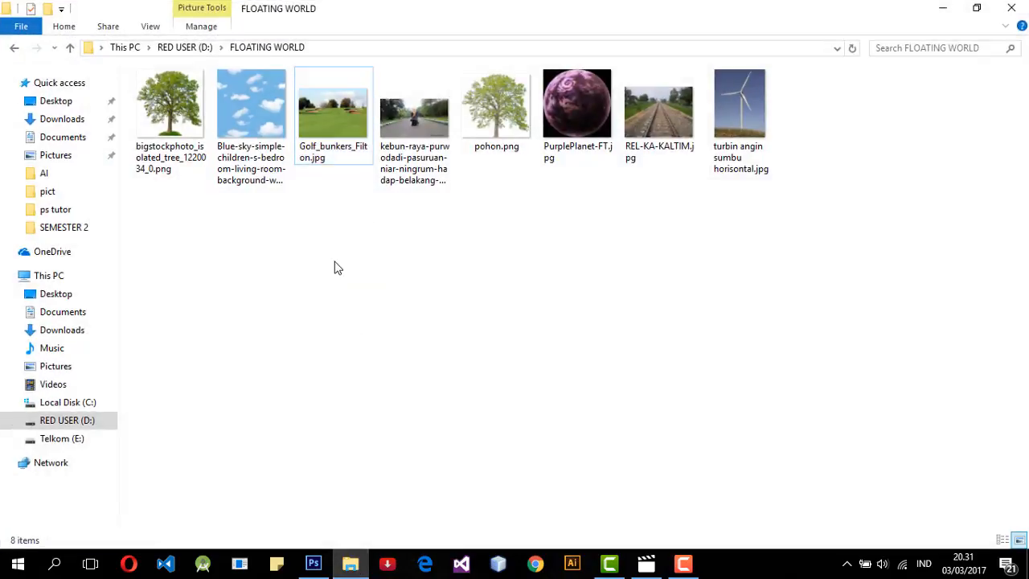
left_click(577, 140)
double_click(586, 145)
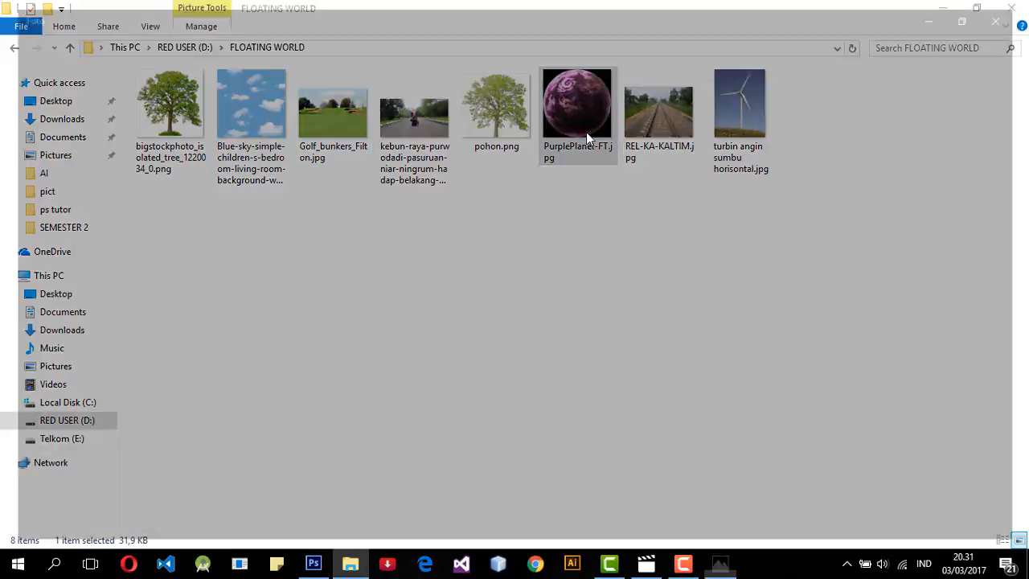
left_click(1011, 8)
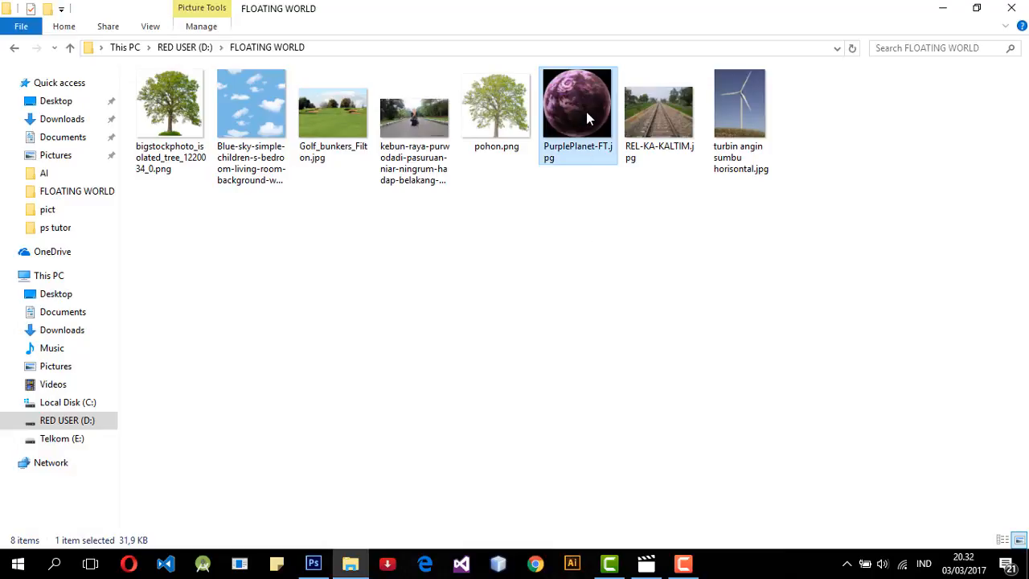
left_click_drag(587, 112, 460, 354)
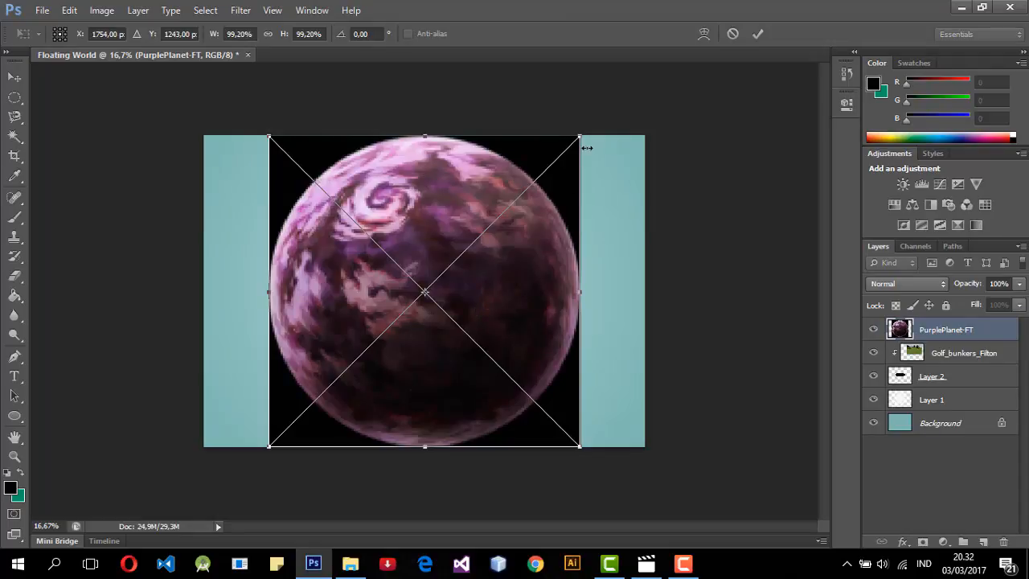
Step: Scale the placed purple planet to about 65,52%, position it over the left part of the grass ellipse, and commit the placement
left_click_drag(584, 137, 344, 300)
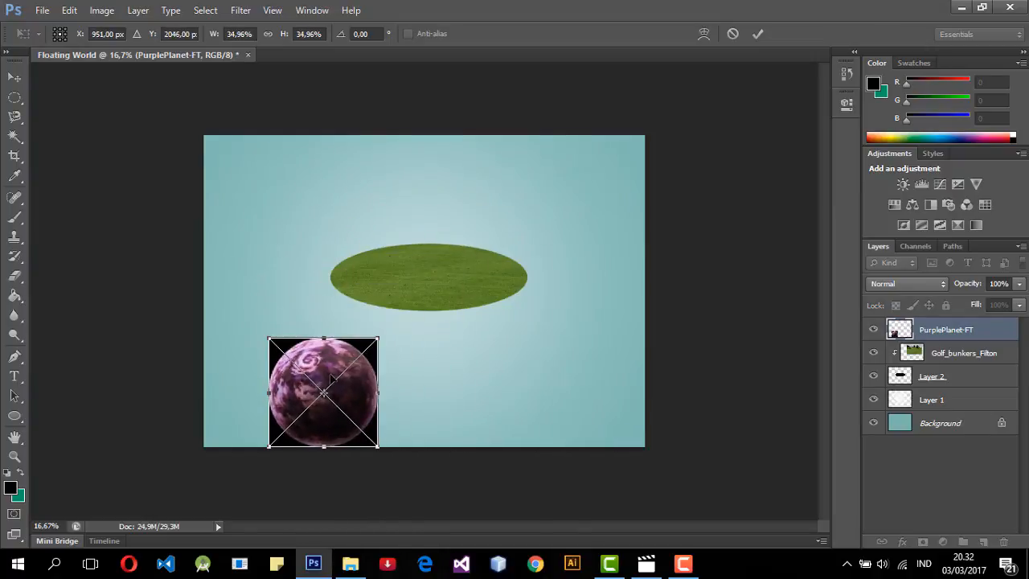
left_click_drag(327, 378, 388, 259)
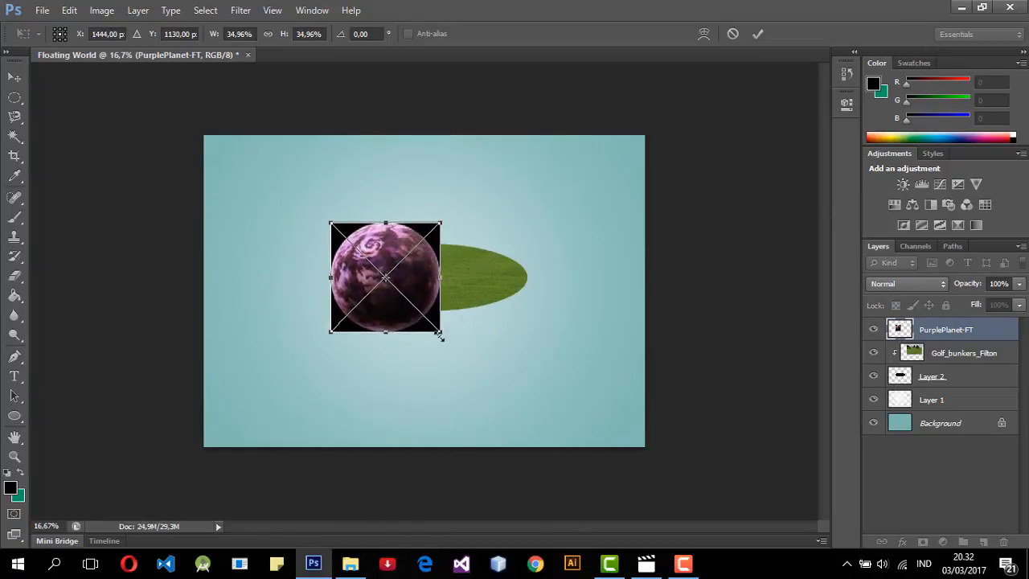
left_click_drag(447, 333, 533, 426)
left_click_drag(480, 374, 405, 335)
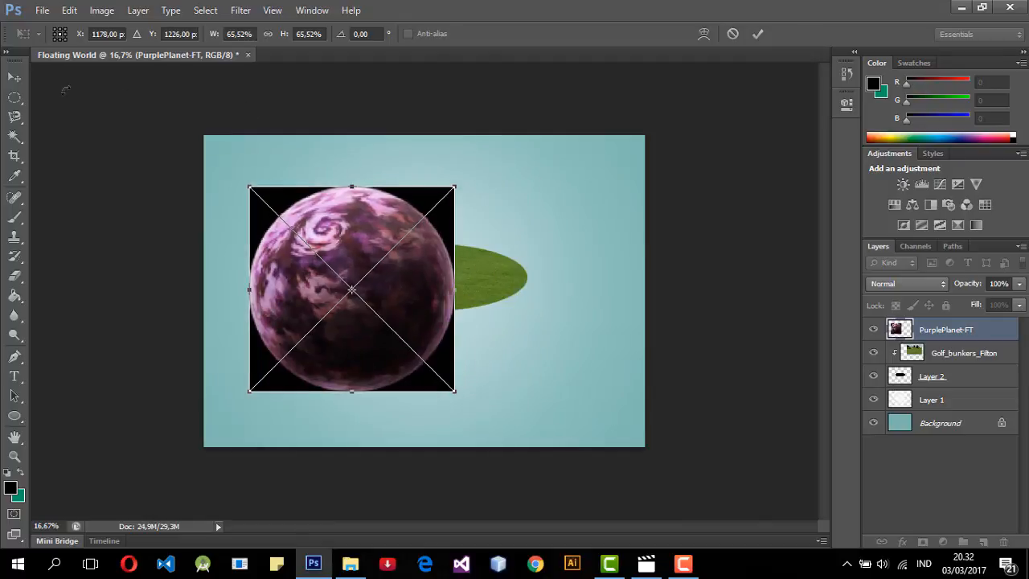
left_click(15, 76)
left_click(433, 227)
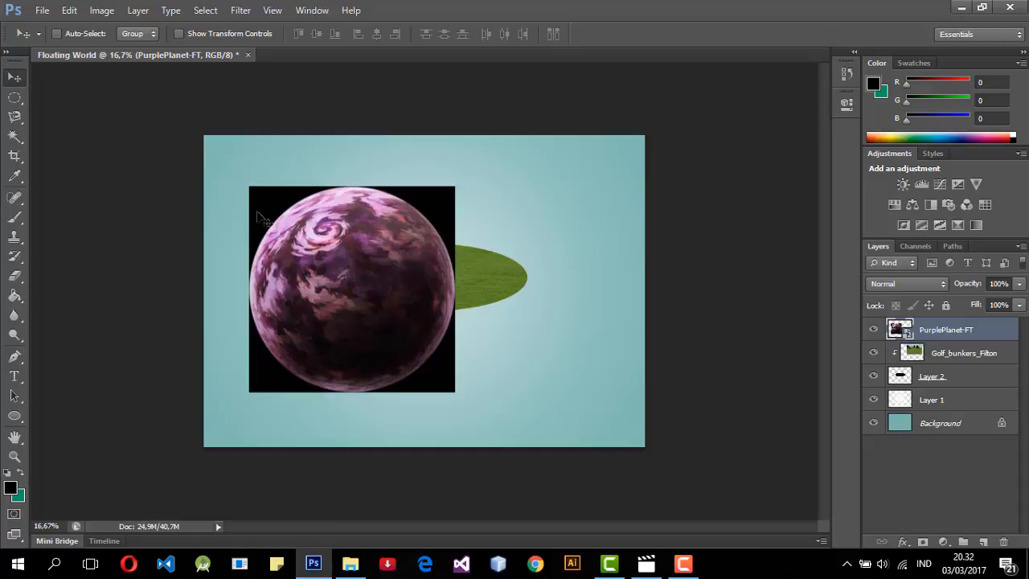
Step: Select the black corner at the planet image's upper left with the Magic Wand and try to delete it
left_click(13, 137)
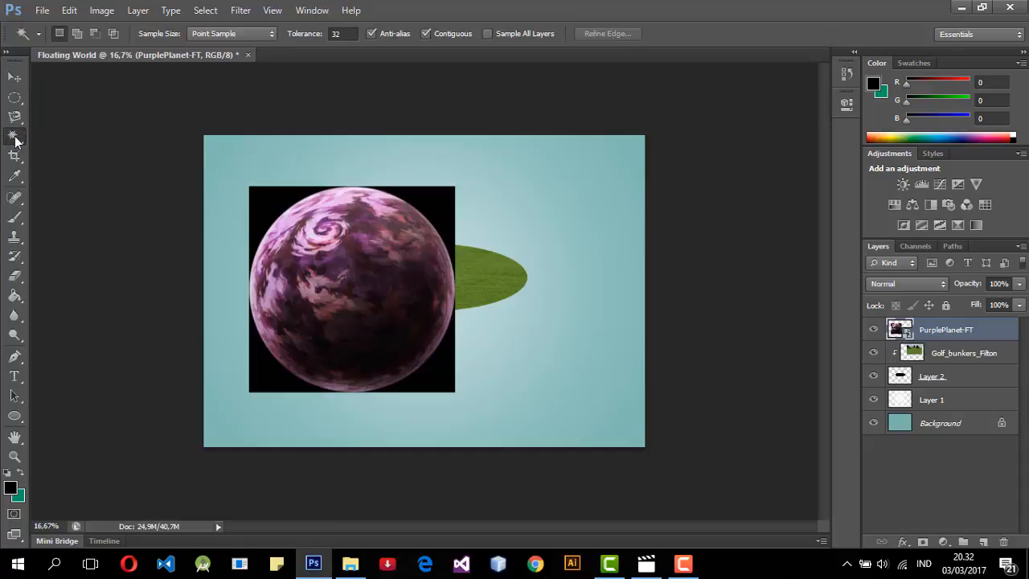
left_click(15, 141)
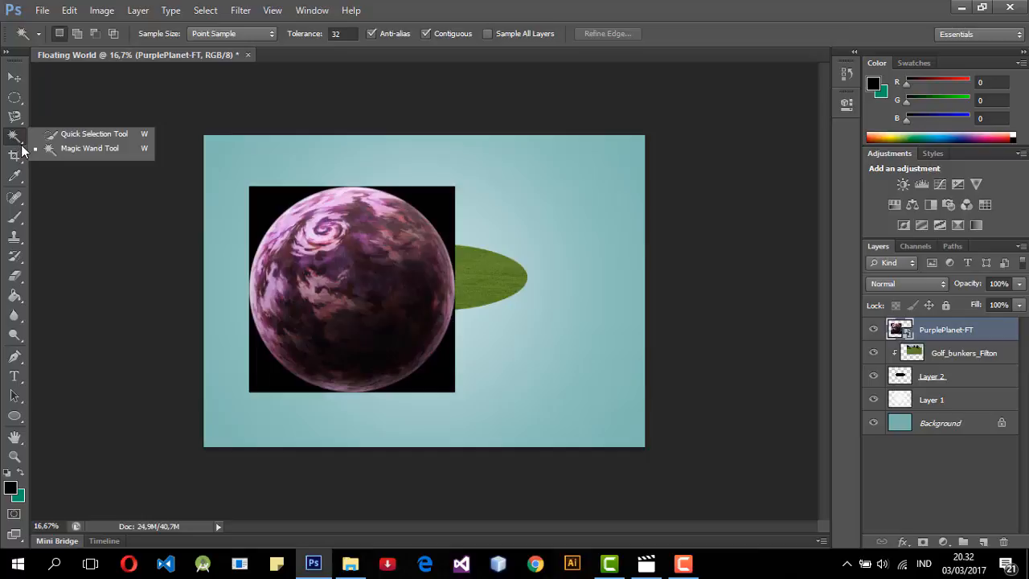
left_click(61, 150)
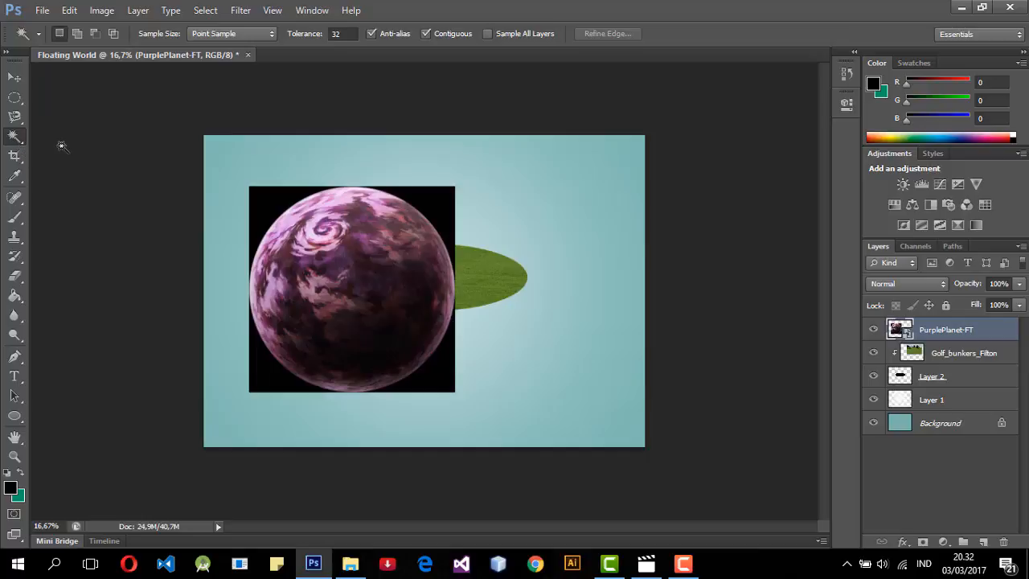
left_click(284, 199)
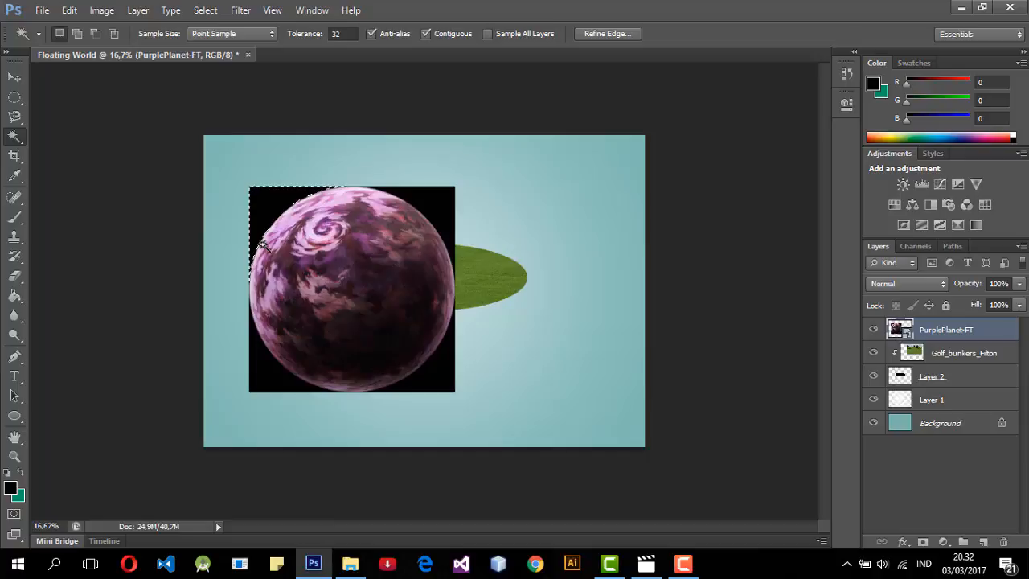
key("Delete")
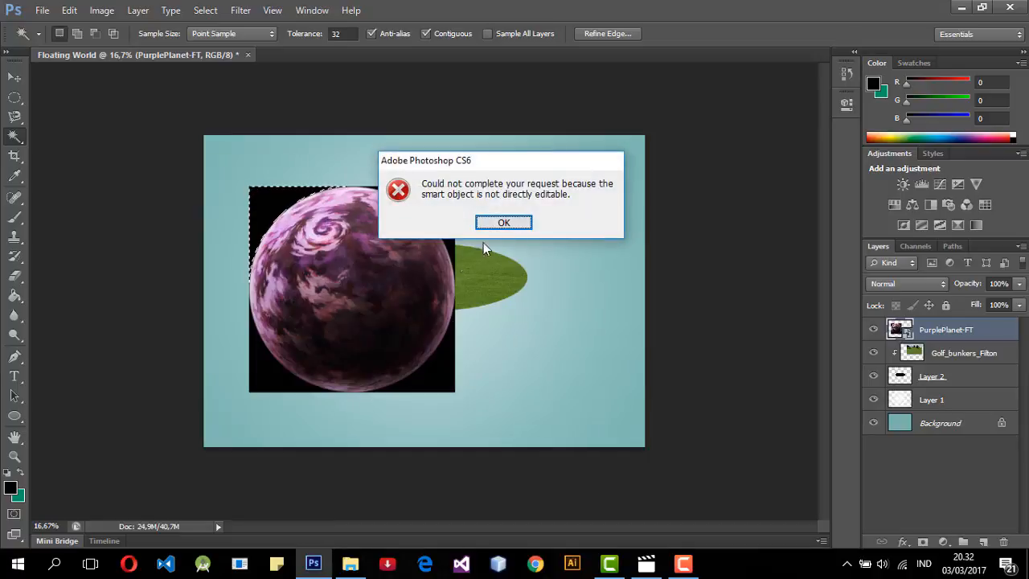
left_click(494, 223)
Step: Rasterize the PurplePlanet-FT smart object and delete the selected black corner at the planet's upper left
left_click(14, 276)
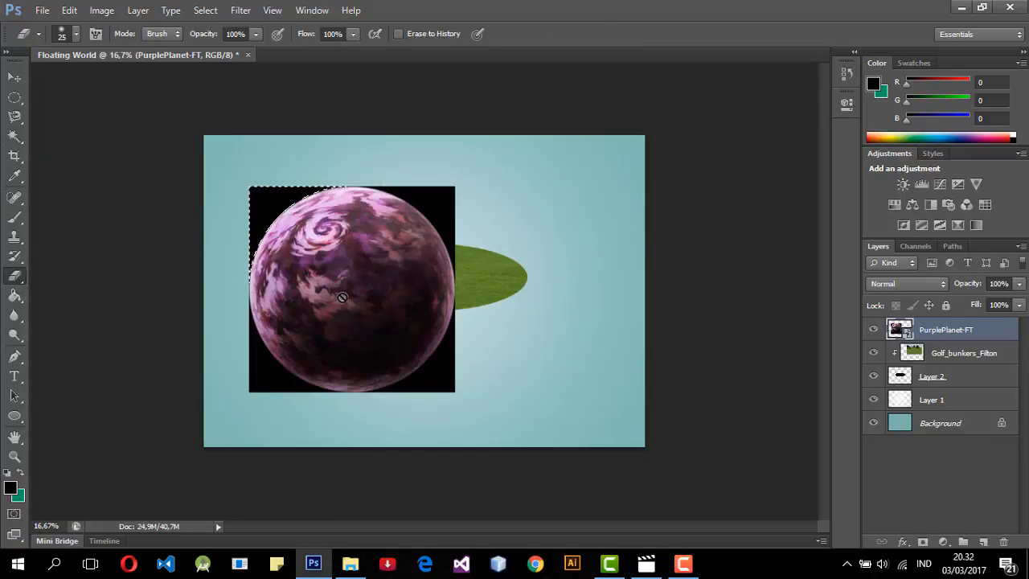
left_click(438, 256)
left_click(492, 230)
left_click(15, 136)
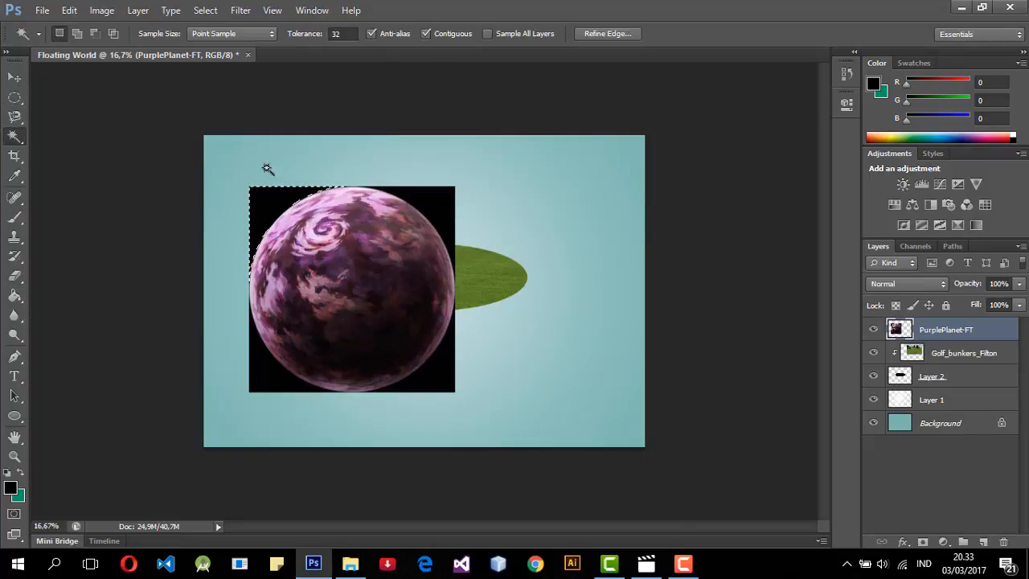
key("Delete")
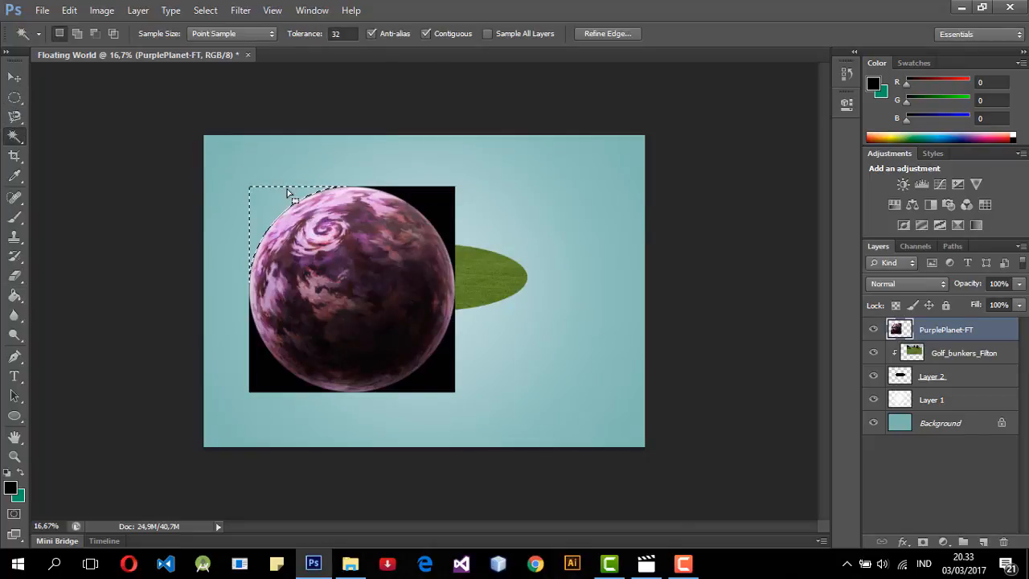
Step: Remove the three remaining black corners around the planet with the Magic Wand at tolerance 32
left_click(438, 206)
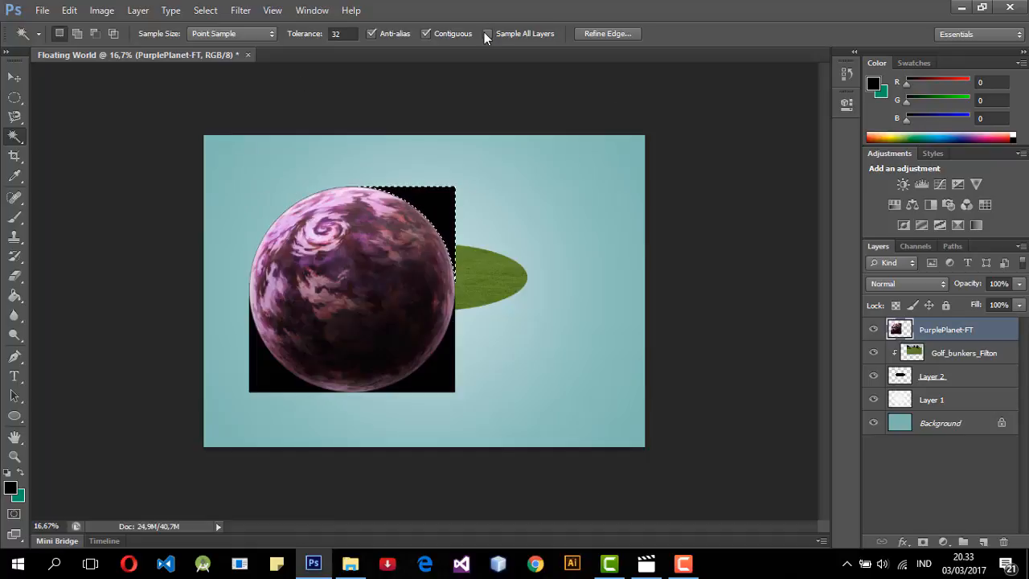
key("Delete")
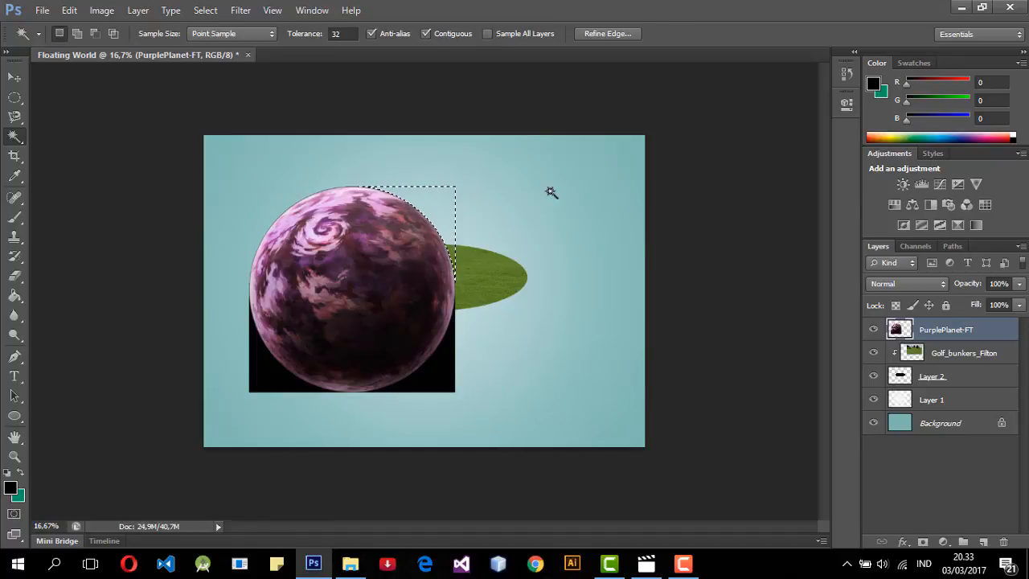
left_click(440, 364)
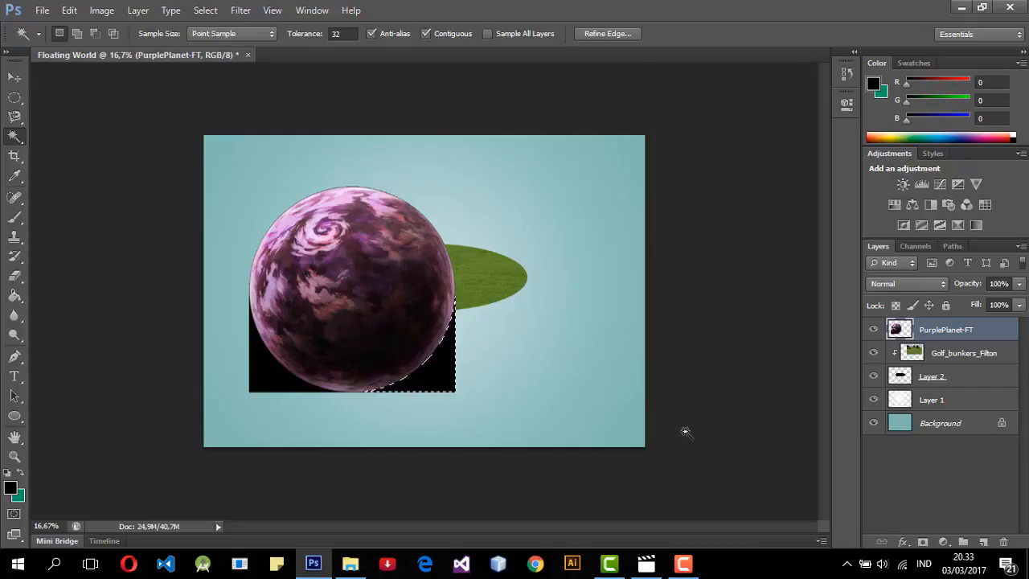
key("Delete")
left_click(280, 376)
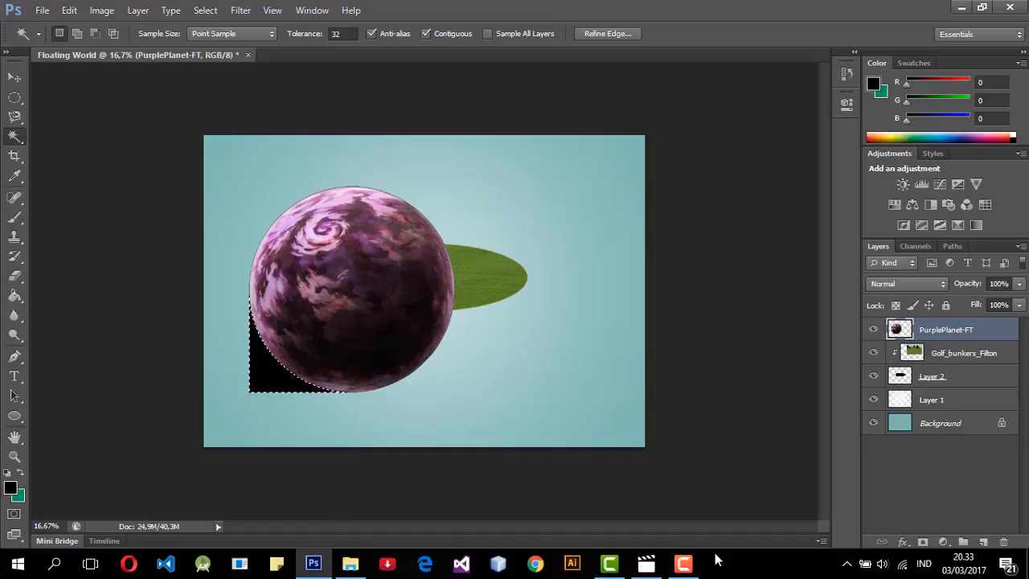
key("Delete")
Step: Nudge the planet slightly to the right and clear the remaining corner selection
left_click(16, 78)
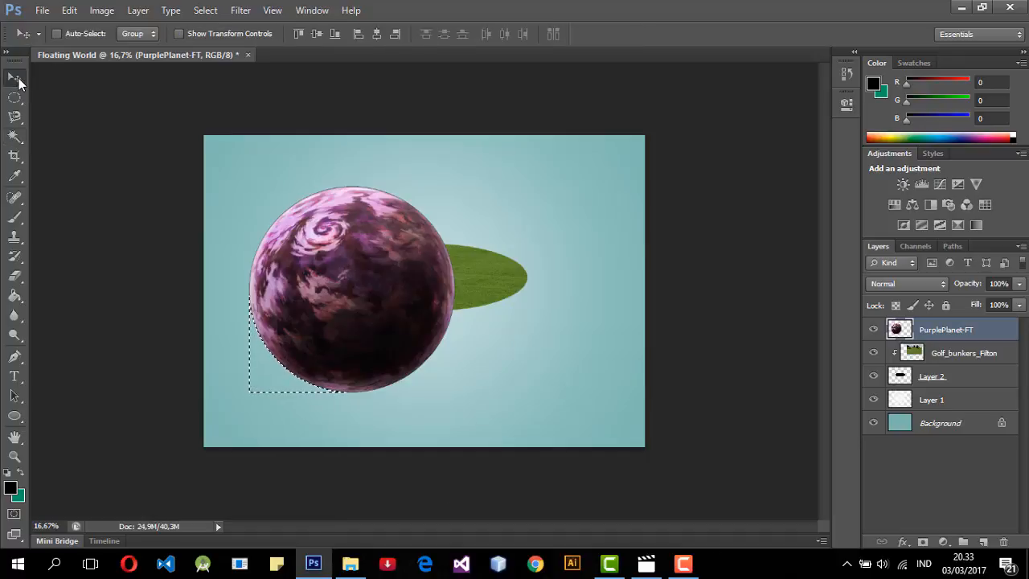
left_click_drag(331, 242, 344, 242)
key("m")
key("v")
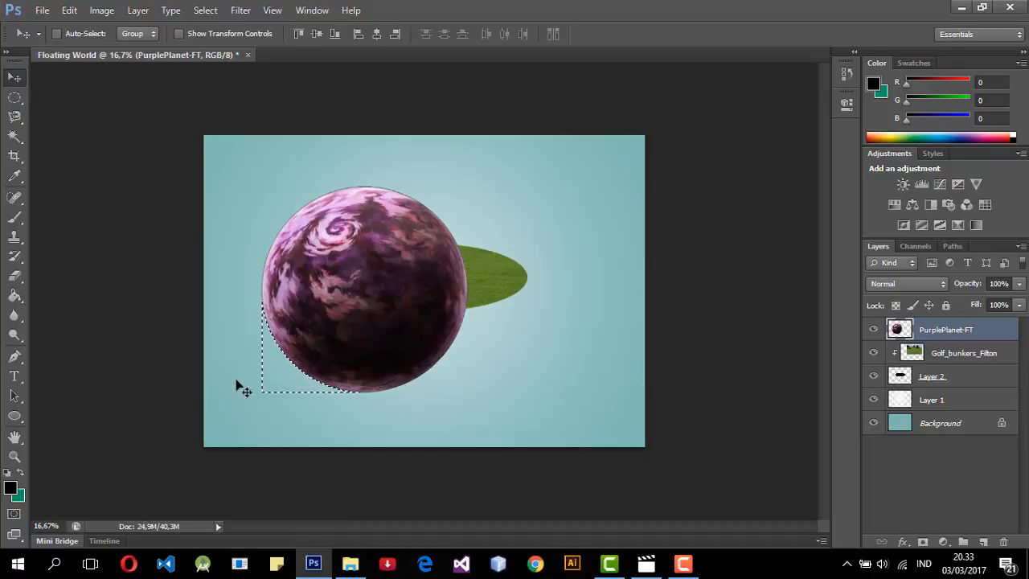
left_click(16, 98)
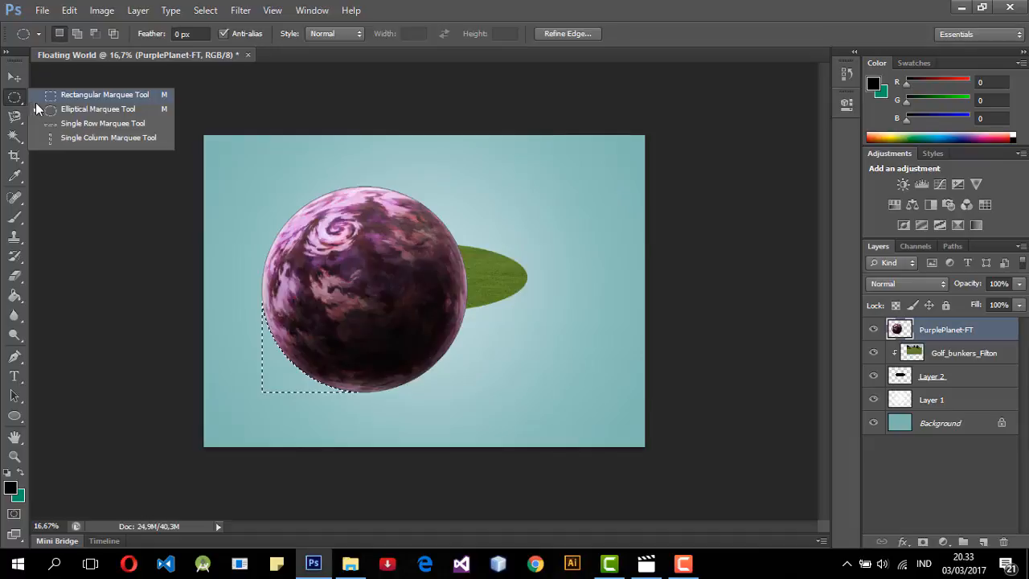
left_click(106, 96)
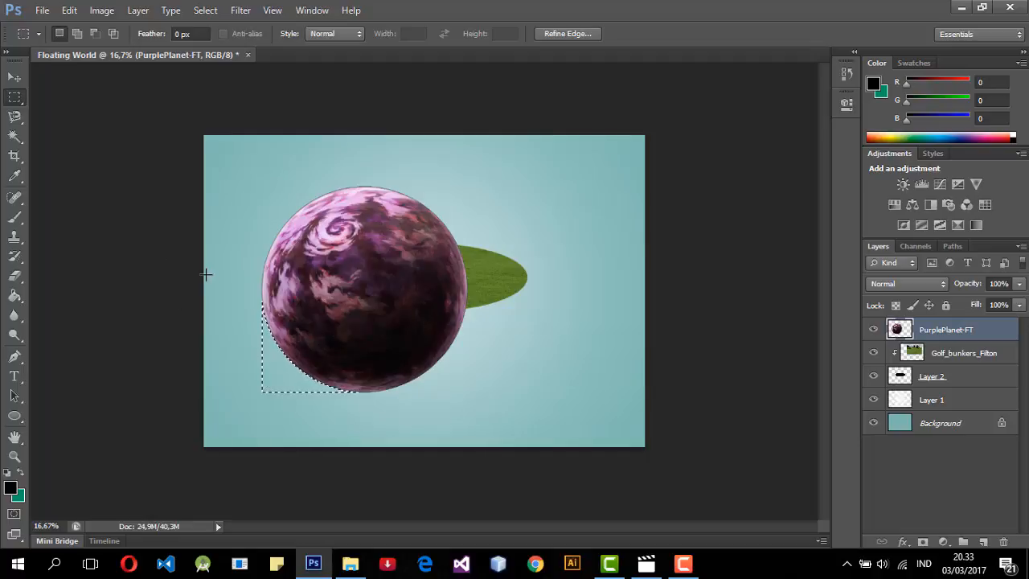
left_click(255, 209)
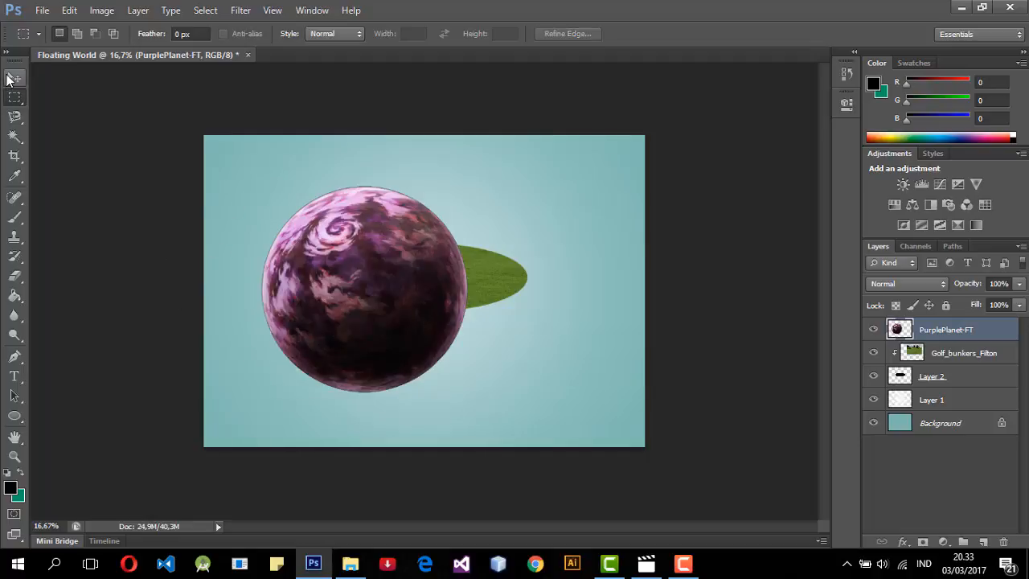
Step: Move the planet so that it covers the grass ellipse, centred at about X 1826, Y 1190 px, and apply the transformation
left_click(12, 78)
left_click_drag(357, 275, 418, 303)
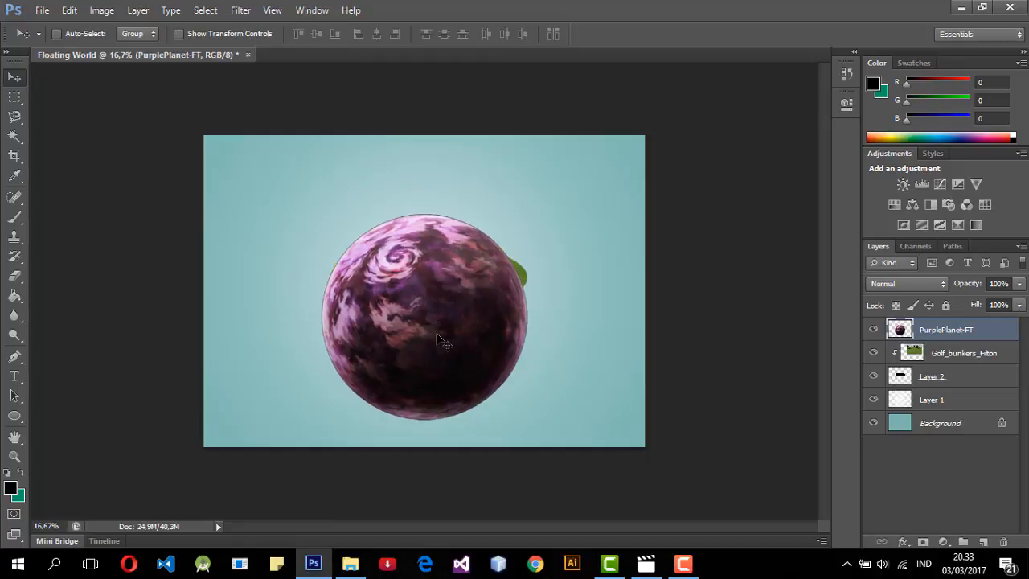
key("ctrl+t")
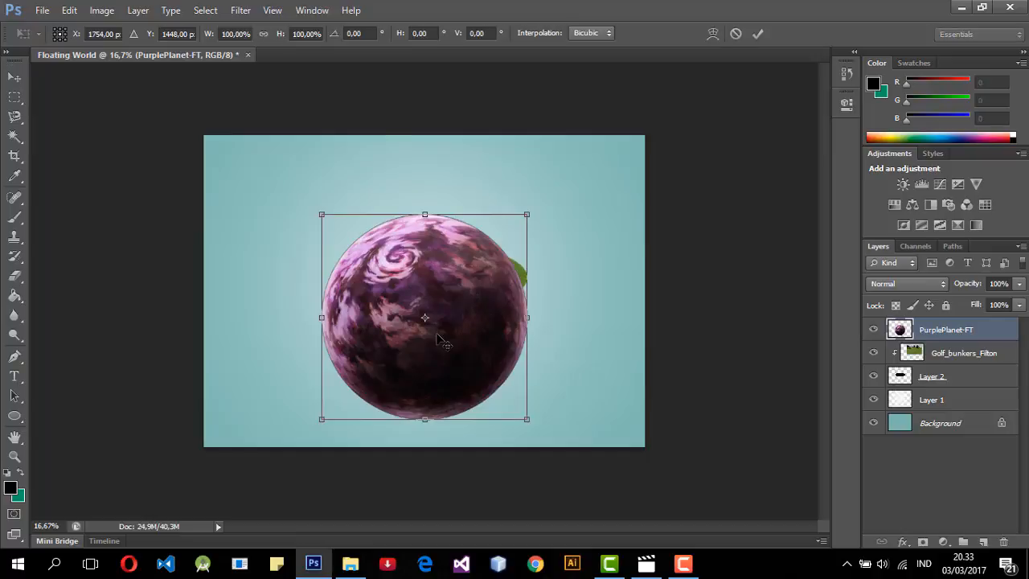
left_click_drag(438, 299, 448, 267)
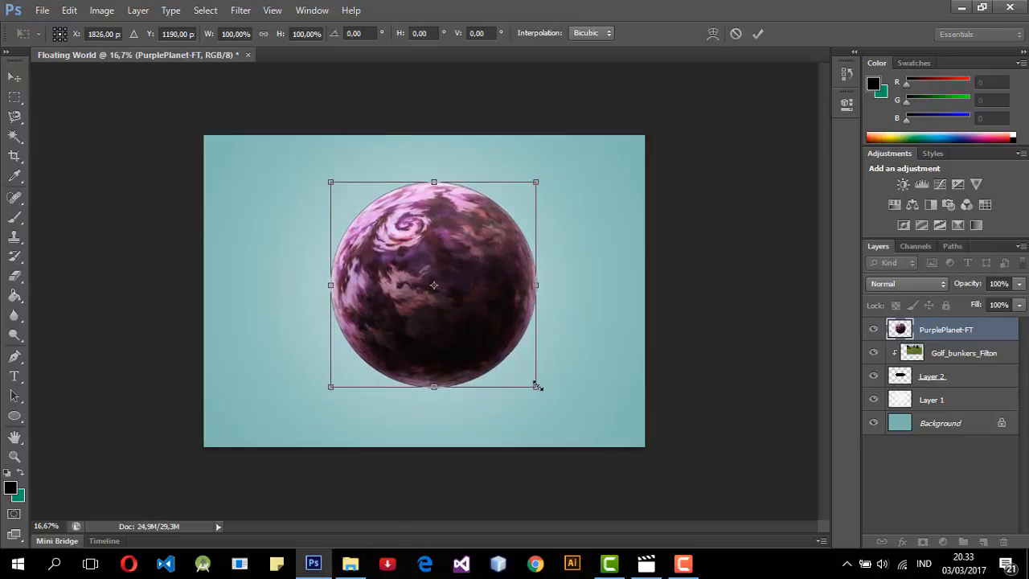
right_click(471, 293)
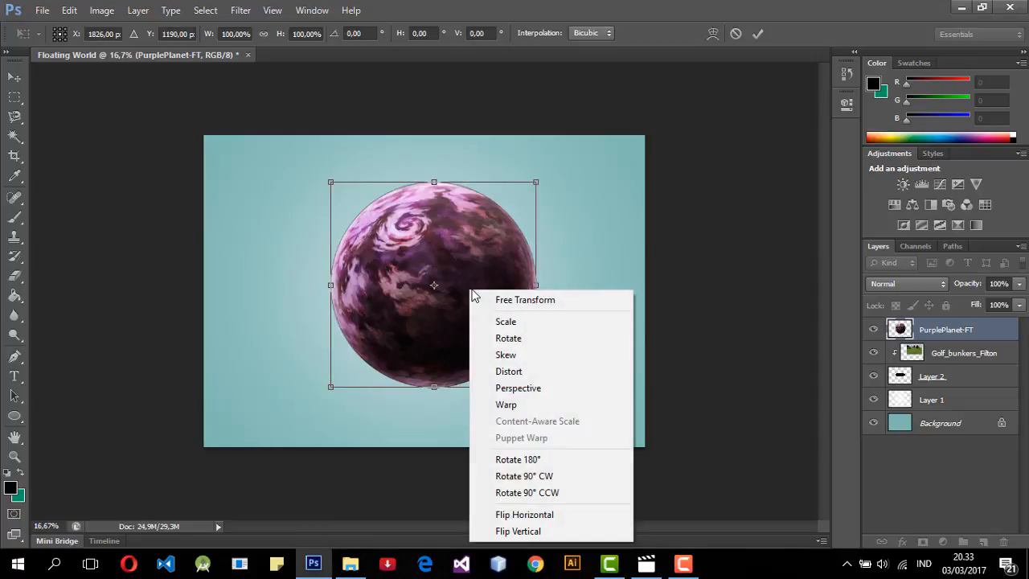
left_click(572, 245)
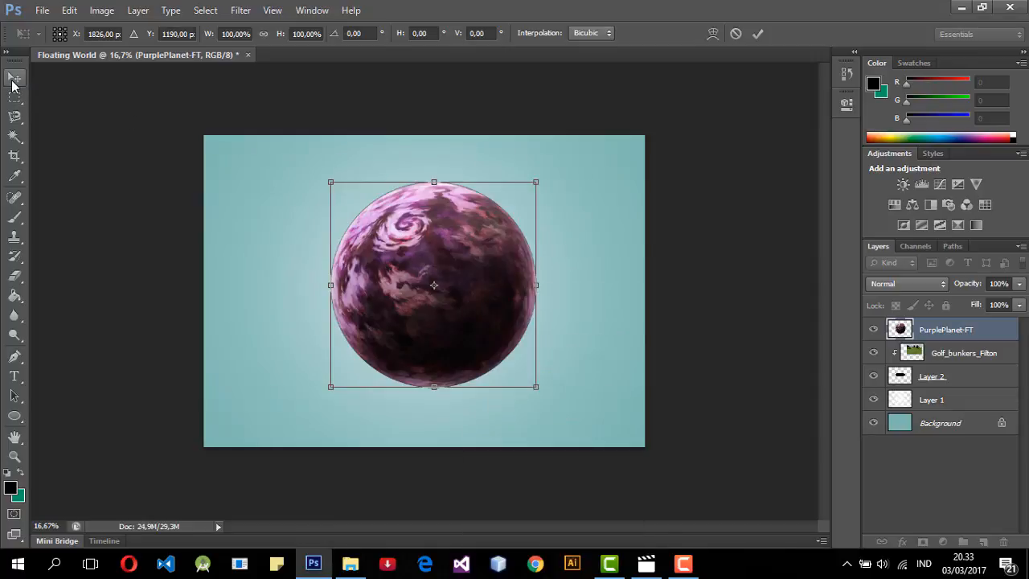
left_click(14, 77)
left_click(456, 225)
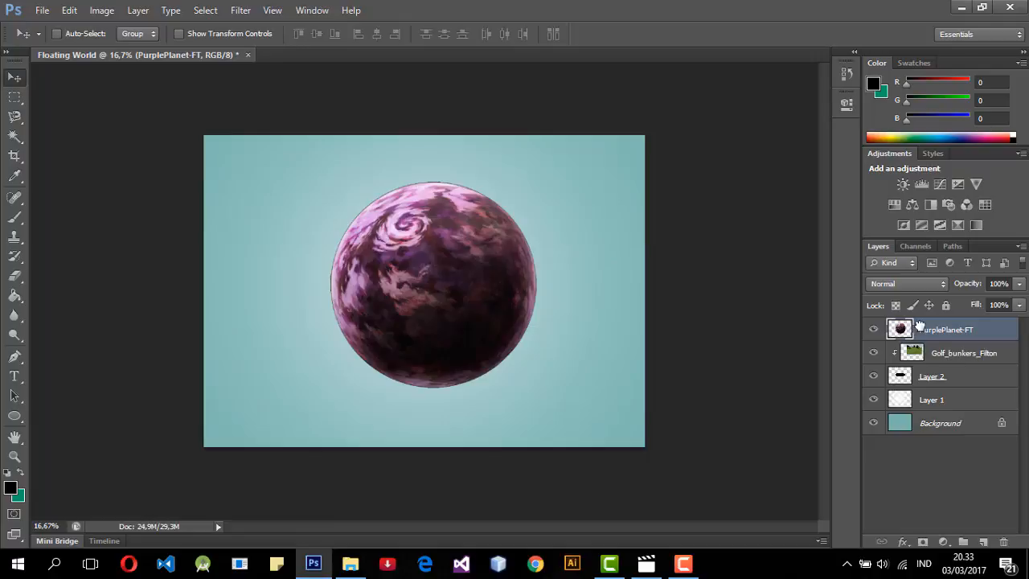
Step: Place the PurplePlanet-FT layer directly below Layer 2 and scale the planet to about 96,52% to match the grass ellipse's width
left_click_drag(915, 329, 927, 387)
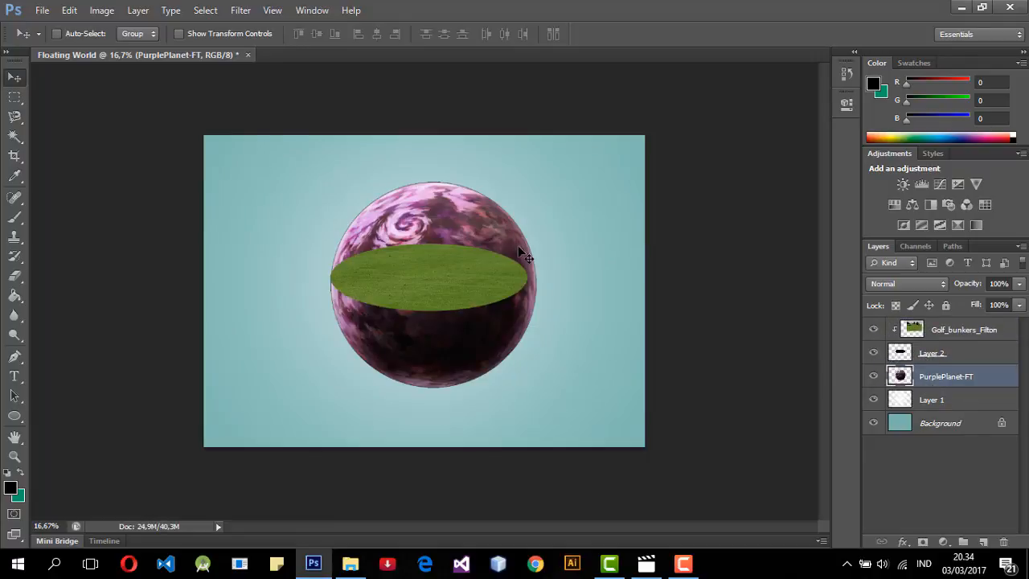
key("ctrl+t")
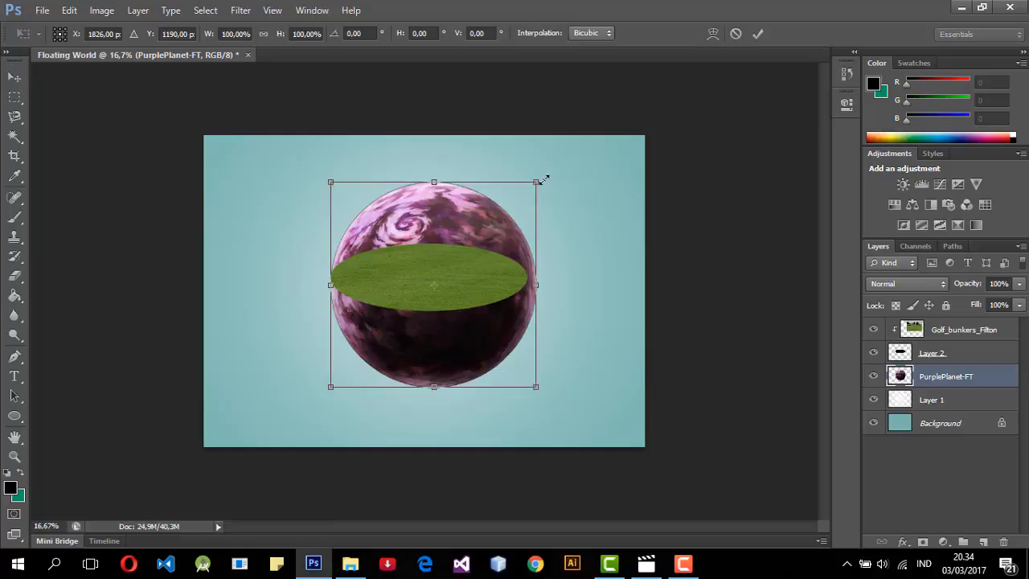
left_click_drag(544, 179, 532, 191)
key("ctrl+z")
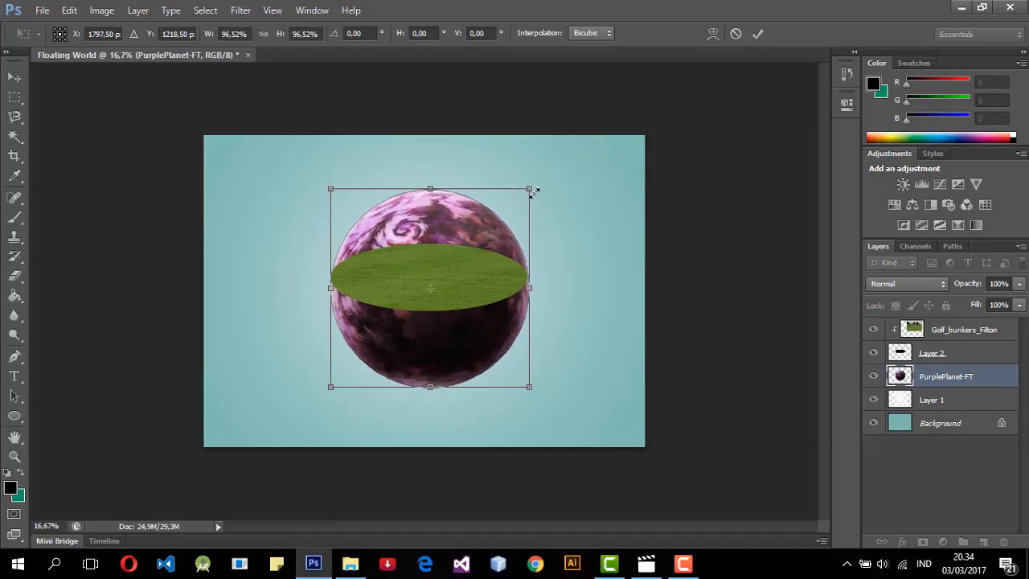
mouse_move(468, 224)
left_mouse_down()
mouse_move(459, 213)
mouse_move(475, 239)
left_mouse_up()
key("Return")
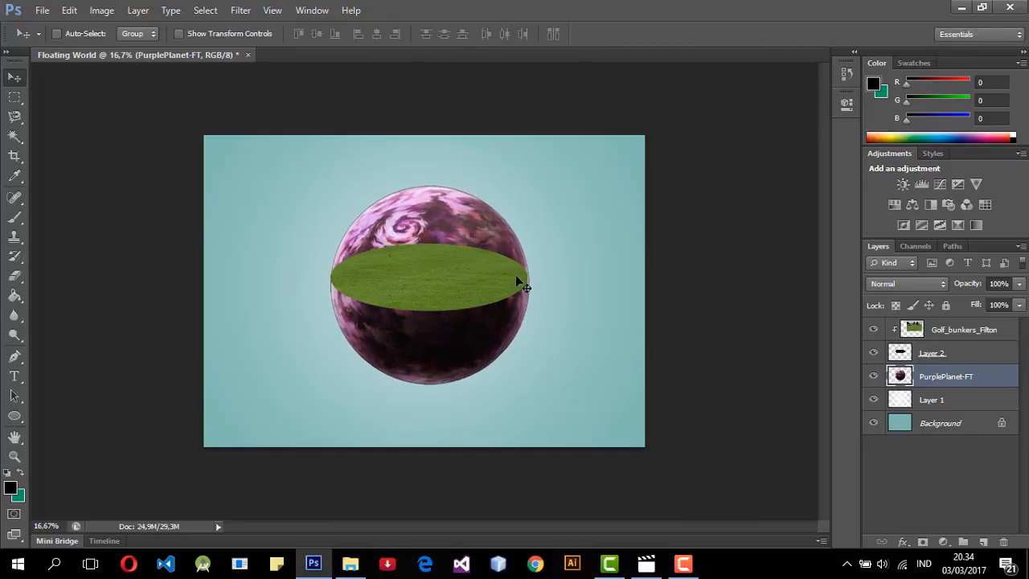
Step: Narrow the planet's width to about 99,05%, apply the transformation, and shift the planet slightly upward behind the grass
key("ctrl+t")
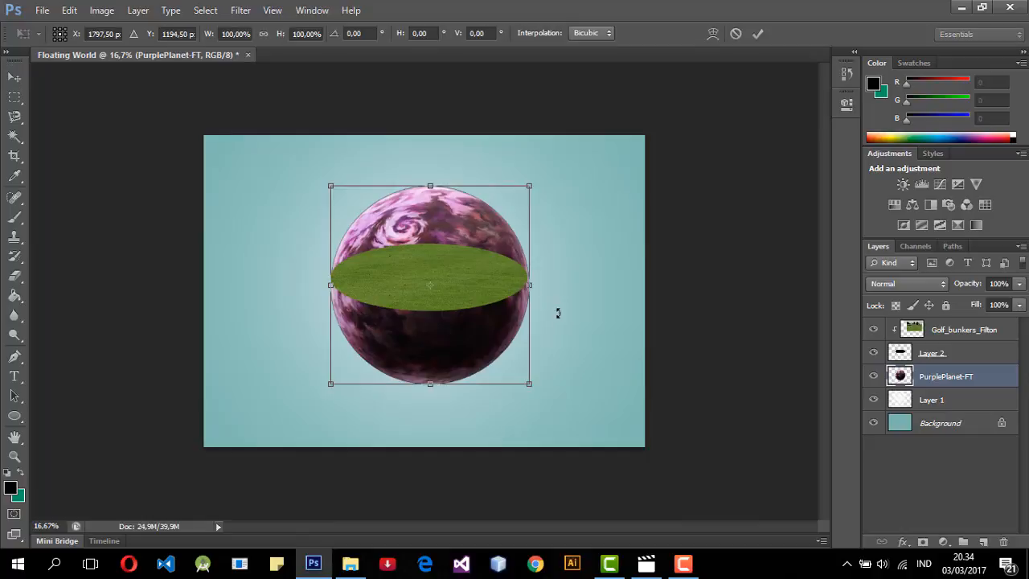
left_click_drag(529, 286, 530, 285)
left_click(15, 76)
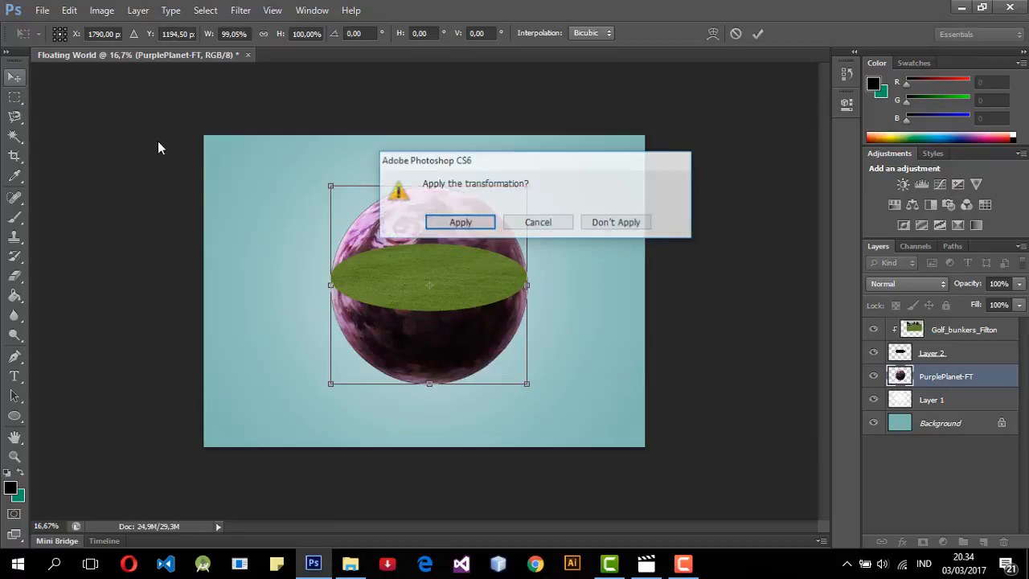
left_click(443, 225)
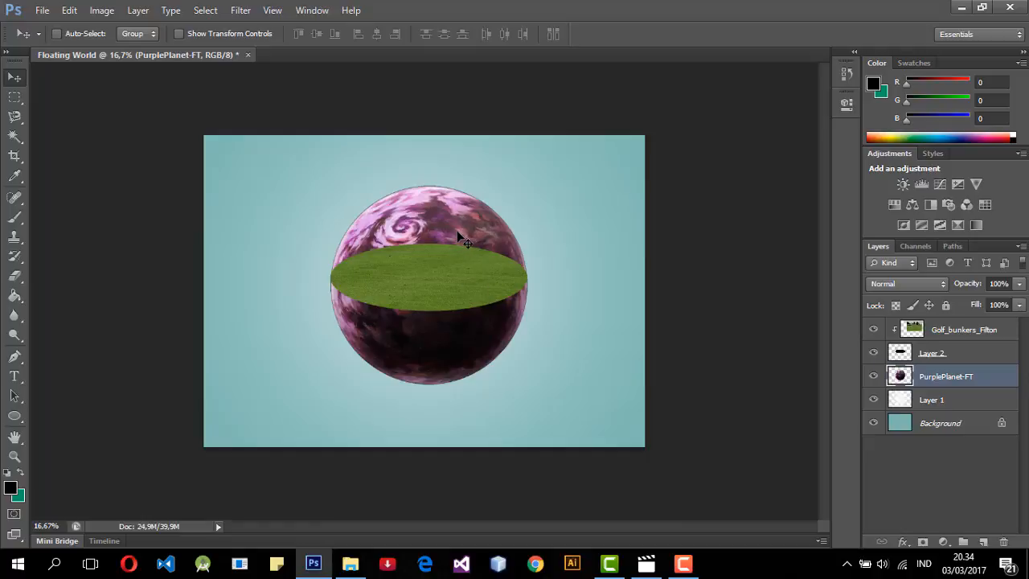
left_click_drag(456, 230, 456, 230)
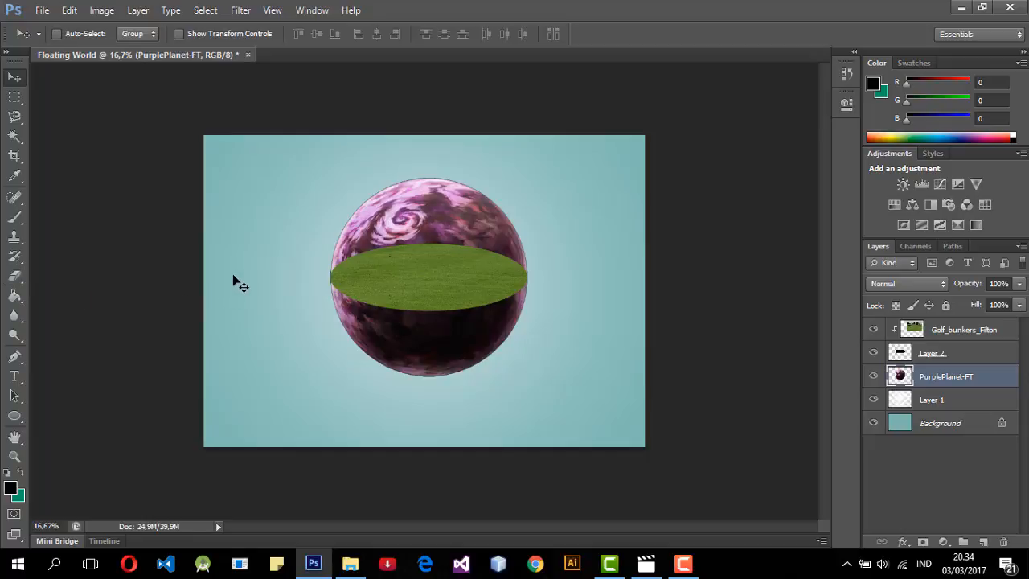
Step: Erase the part of the planet above the grass ellipse with a 600 px Eraser brush, leaving only the lower half
key("e")
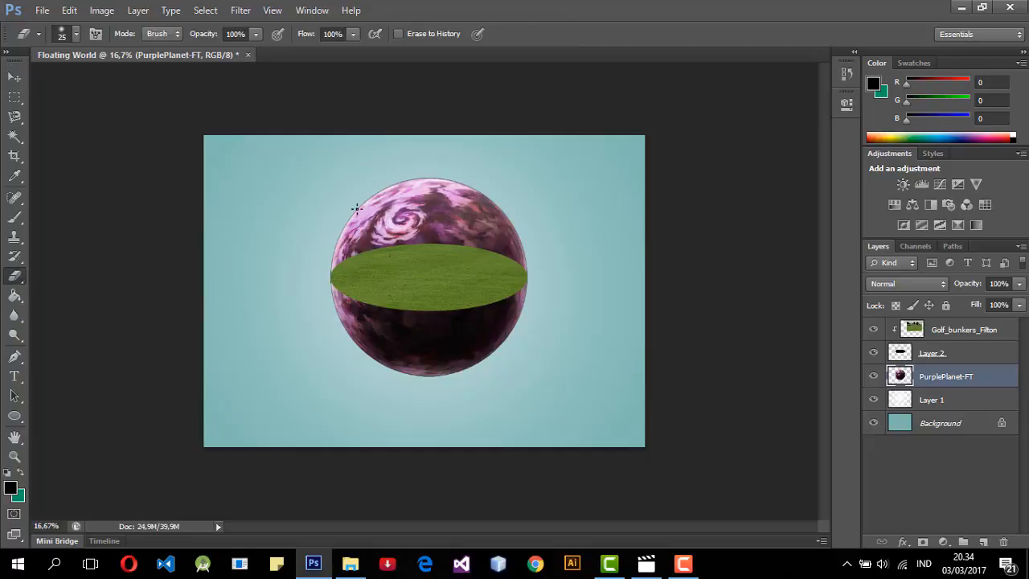
left_click_drag(383, 217, 411, 201)
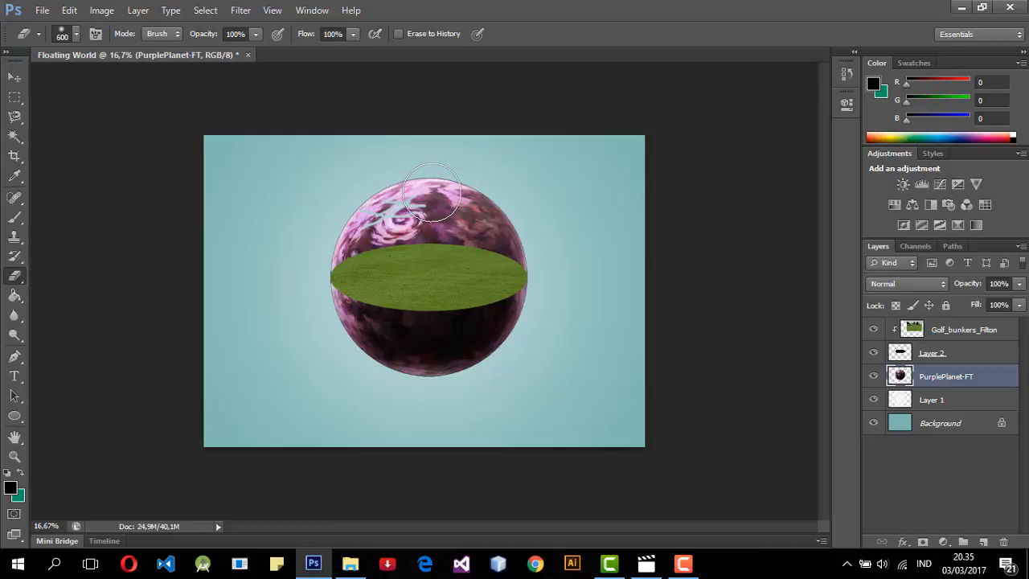
mouse_move(431, 191)
left_mouse_down()
mouse_move(425, 216)
mouse_move(469, 206)
mouse_move(392, 189)
mouse_move(499, 203)
mouse_move(373, 195)
mouse_move(330, 204)
mouse_move(343, 216)
mouse_move(458, 229)
mouse_move(372, 232)
mouse_move(363, 245)
mouse_move(343, 232)
mouse_move(363, 256)
mouse_move(498, 238)
mouse_move(494, 226)
mouse_move(426, 246)
mouse_move(378, 238)
mouse_move(512, 218)
mouse_move(524, 244)
left_mouse_up()
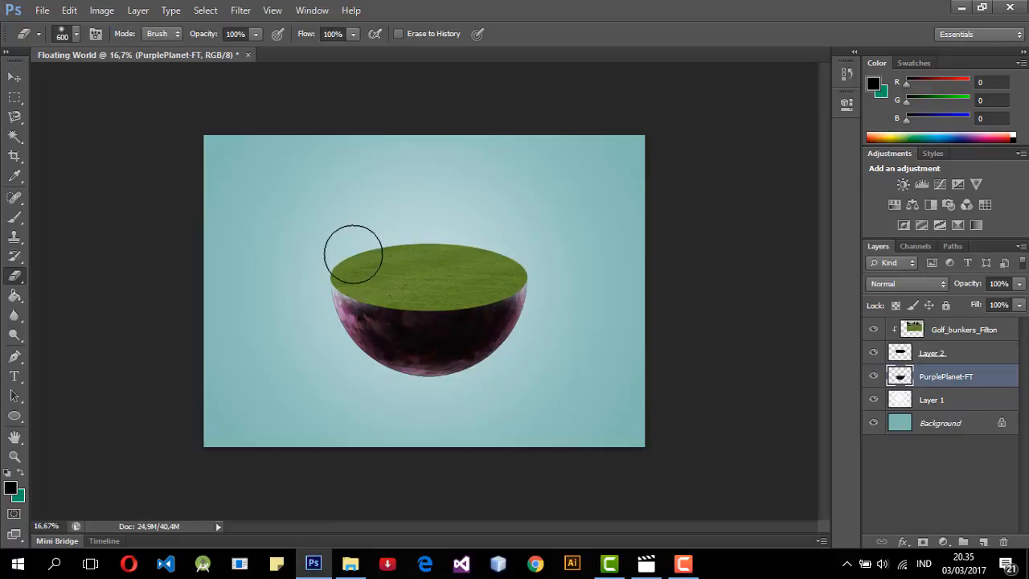
mouse_move(351, 259)
left_mouse_down()
mouse_move(379, 267)
mouse_move(470, 246)
left_mouse_up()
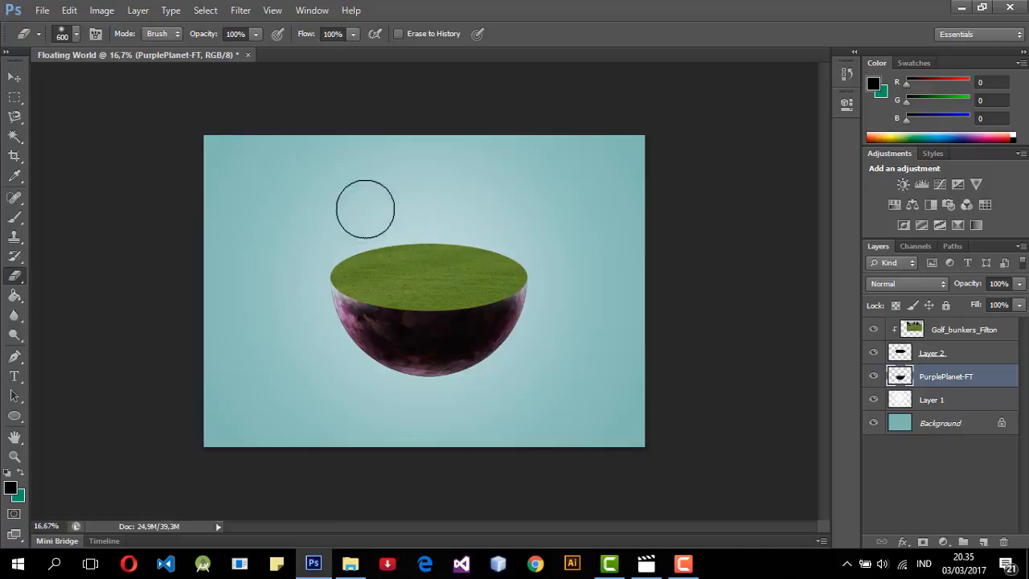
Step: Switch to File Explorer and bring bigstockphoto_isolated_tree_1220034_0.png from the FLOATING WORLD folder into the Floating World document
left_click(15, 77)
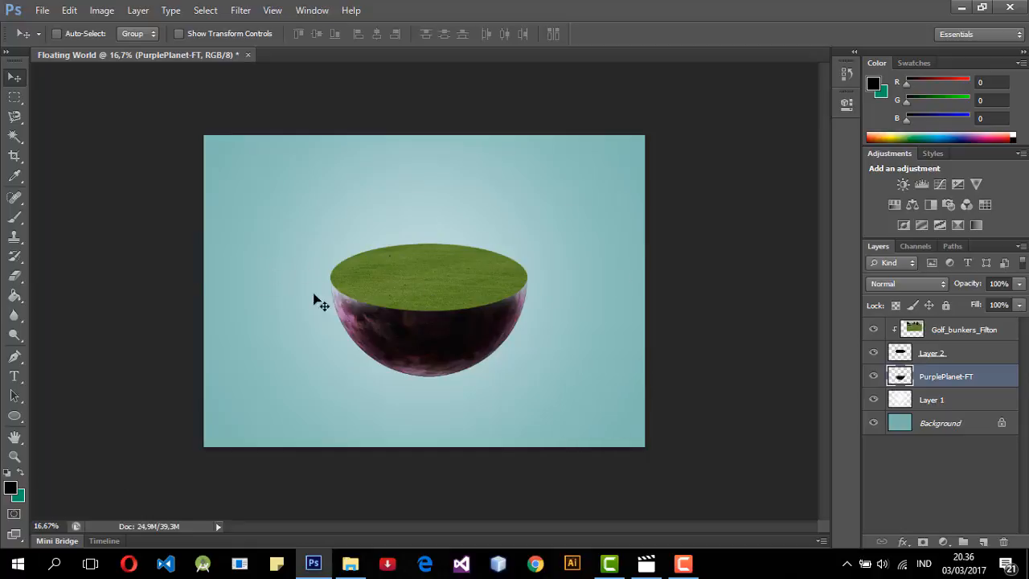
left_click(350, 563)
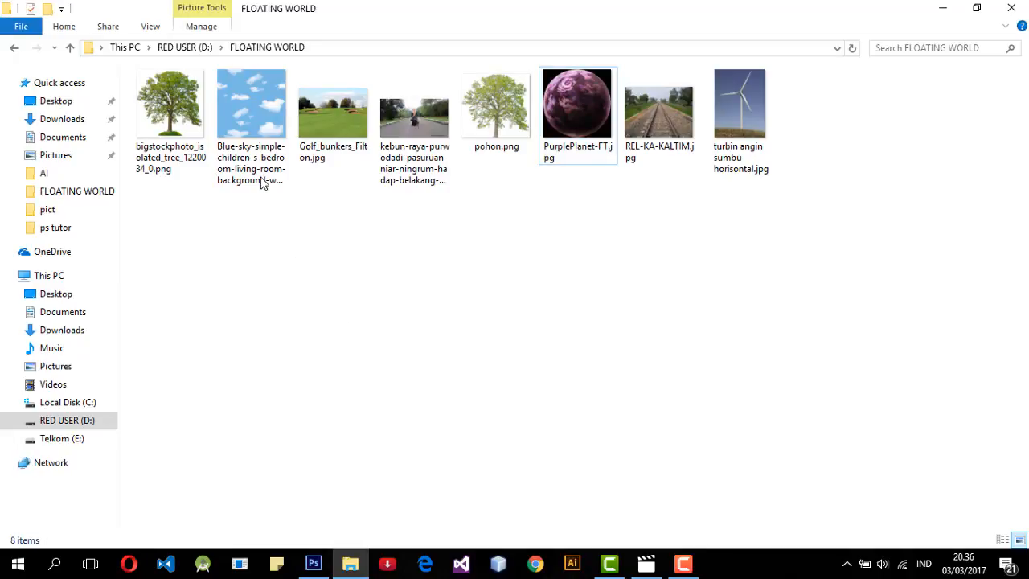
left_click(179, 120)
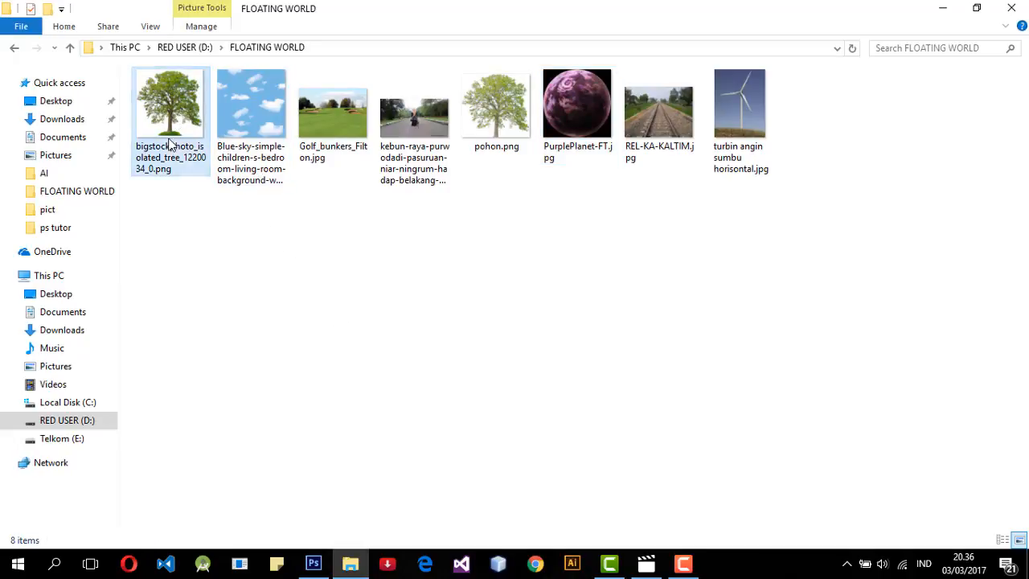
left_click_drag(167, 117, 395, 255)
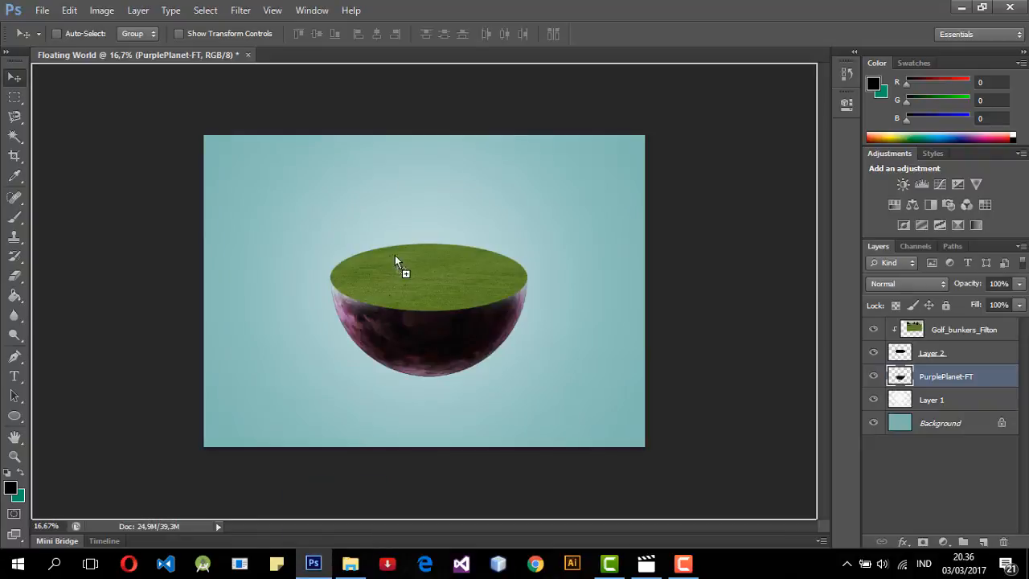
left_click_drag(407, 217, 406, 219)
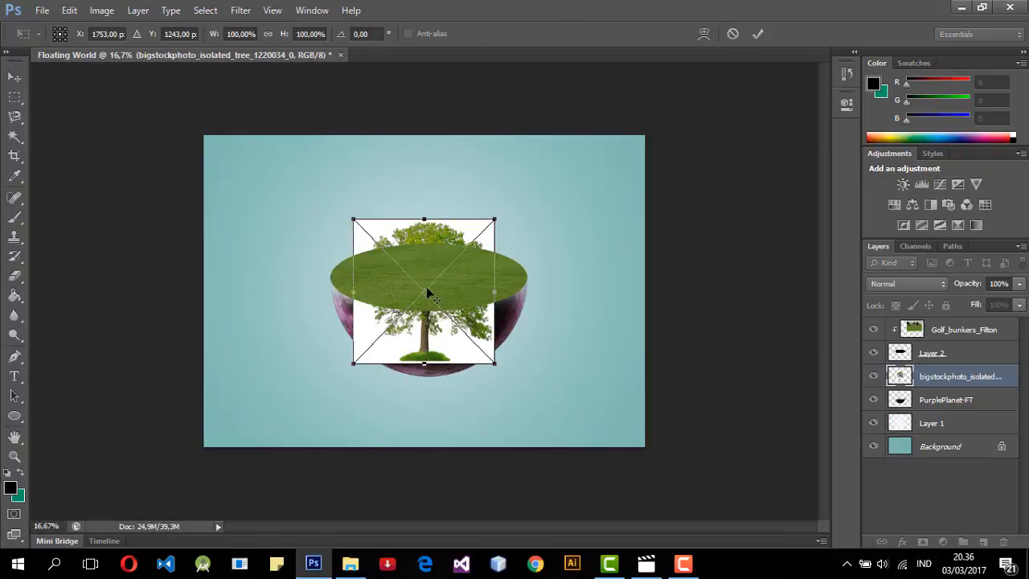
Step: Place the tree image at 100% size with its layer above Golf_bunkers_Filton, and move it beside the island's left edge
left_click_drag(442, 256, 544, 302)
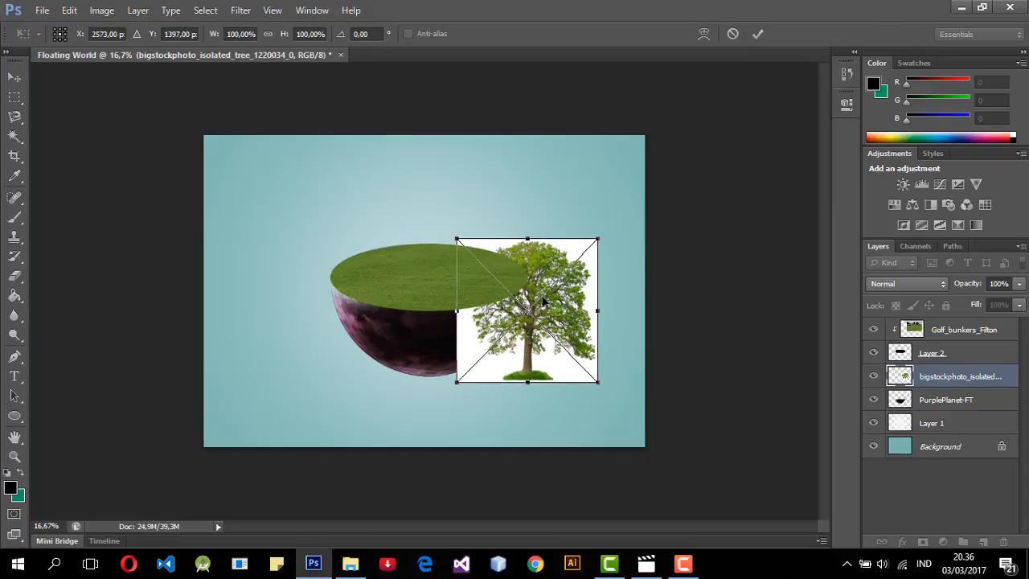
left_click_drag(577, 262, 607, 268)
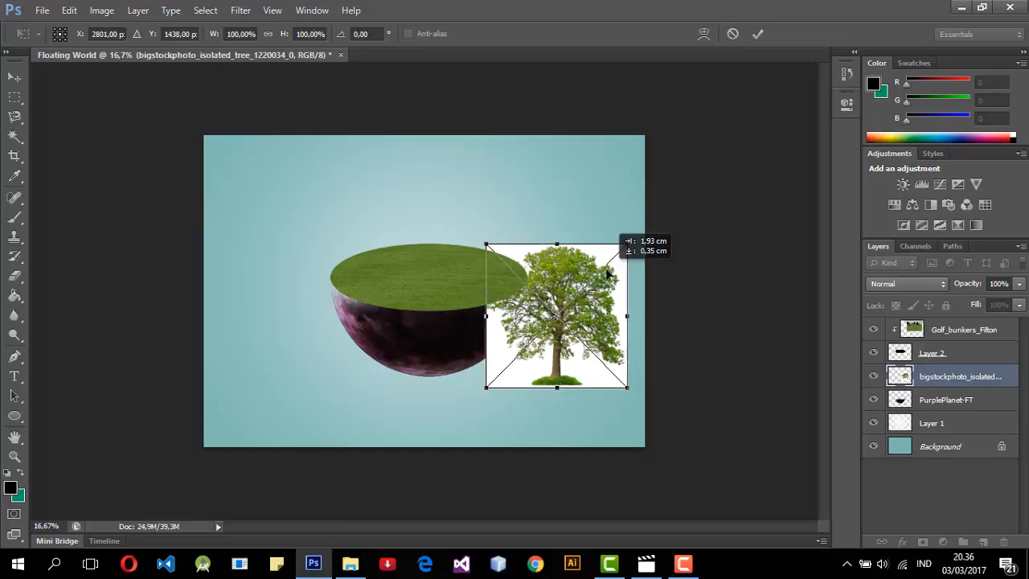
key("v")
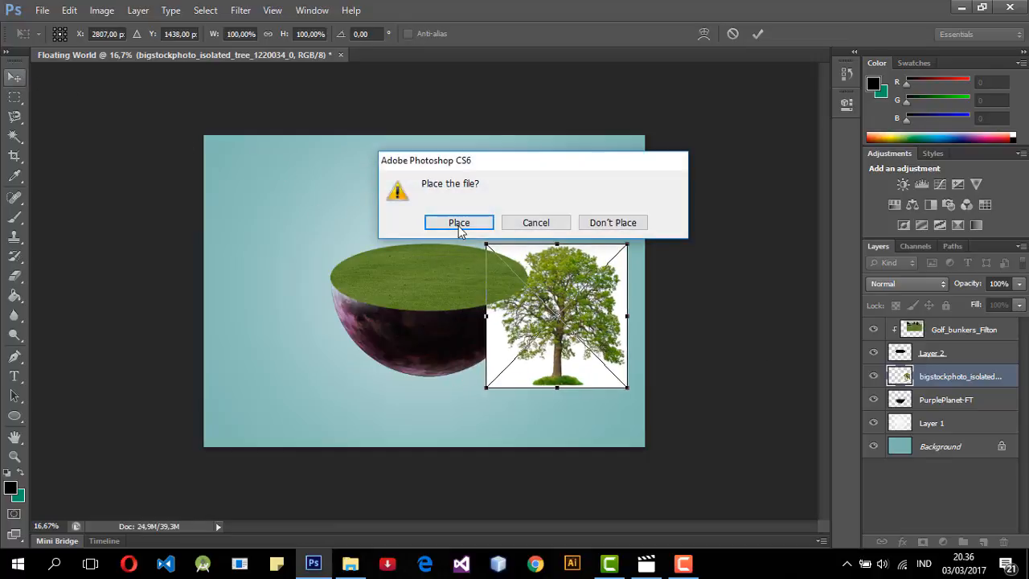
left_click(459, 226)
left_click_drag(946, 380, 948, 325)
left_click_drag(609, 354, 342, 365)
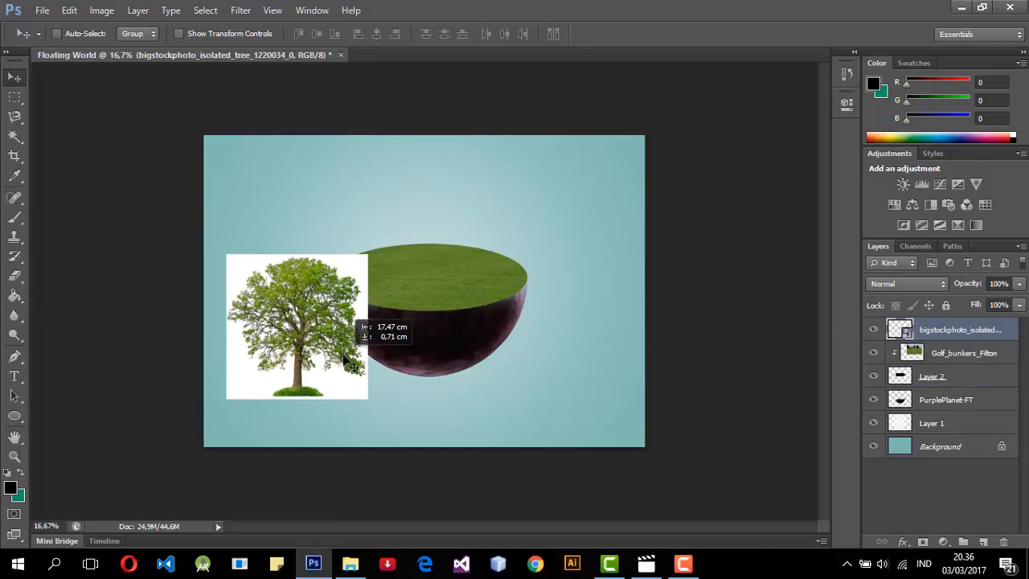
Step: Rasterize the tree layer and delete the white background around the tree, selected with the Magic Wand at tolerance 32
left_click(10, 136)
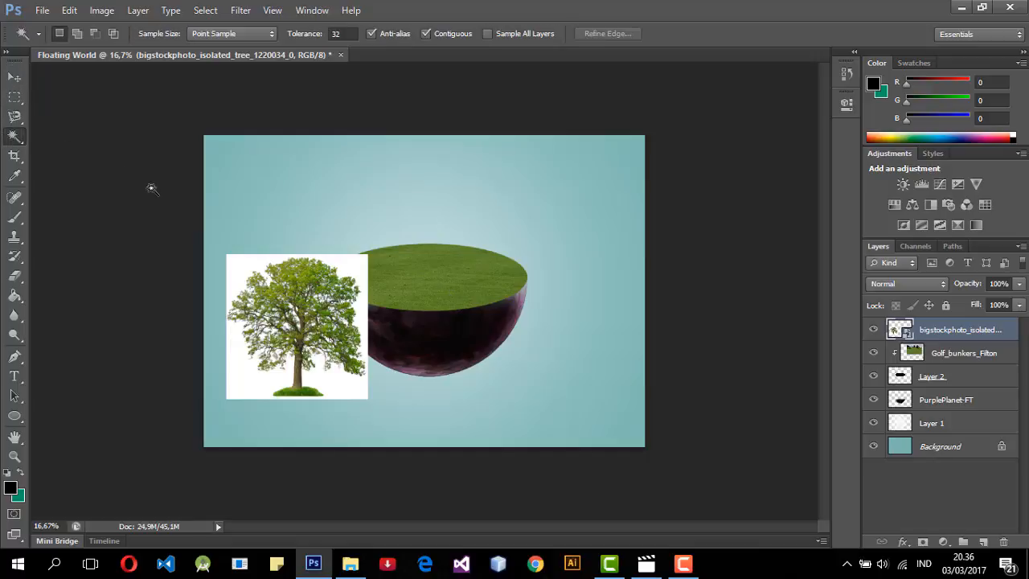
left_click(248, 261)
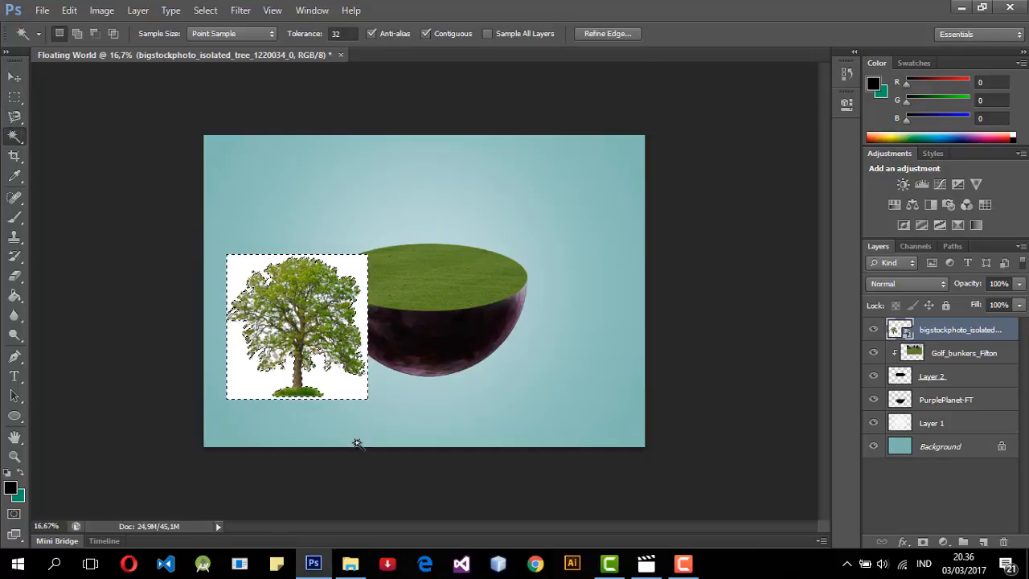
left_click(14, 275)
left_click(163, 298)
left_click(496, 232)
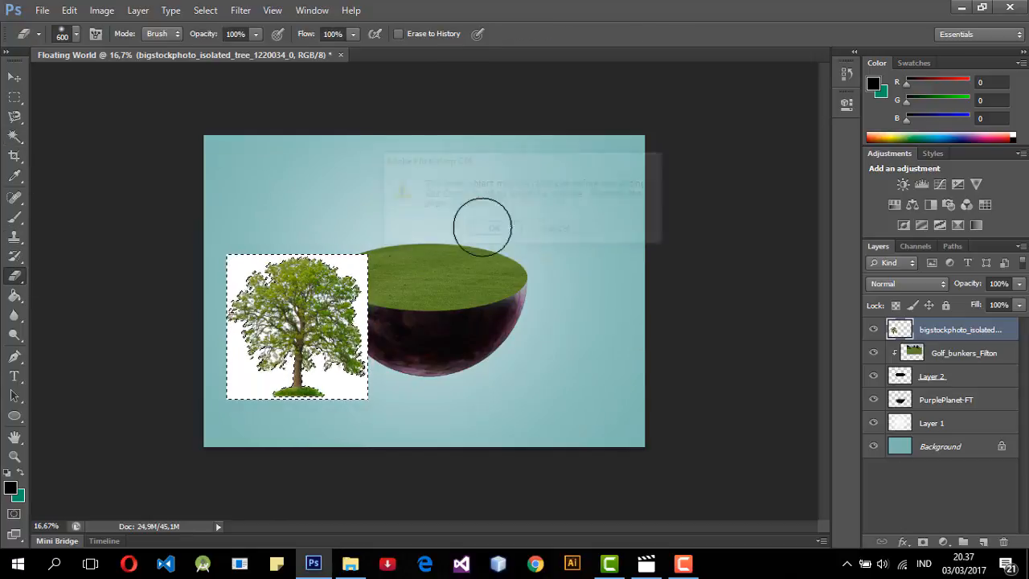
left_click(16, 137)
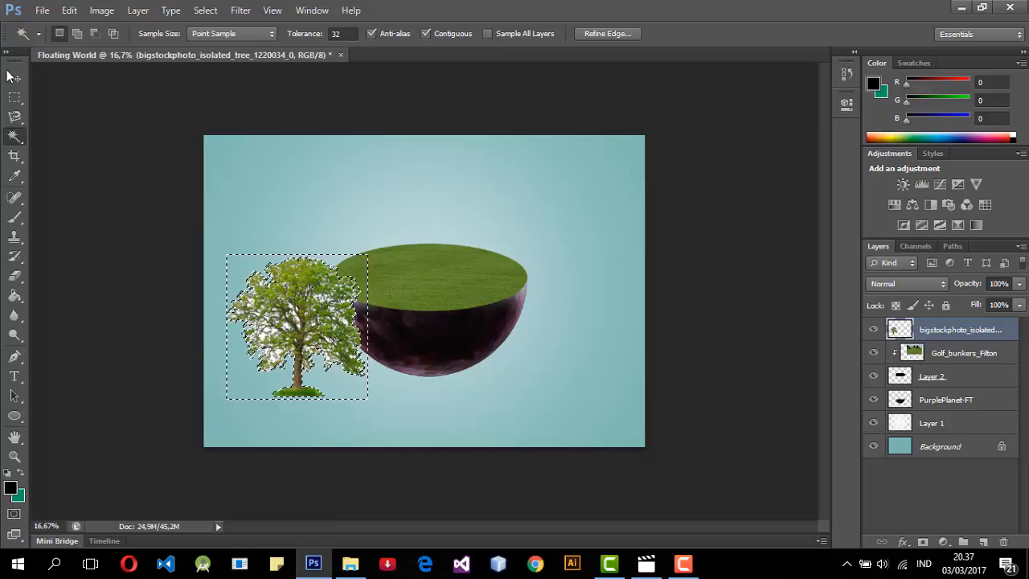
Step: Move the cut-out tree to the canvas's upper-left corner and clear the selection
left_click(14, 77)
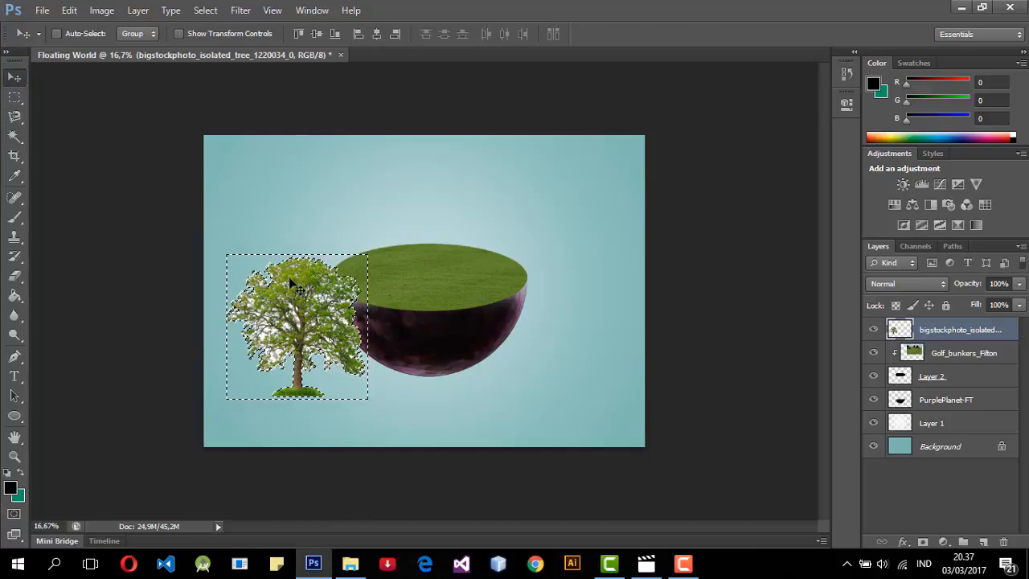
left_click_drag(286, 258, 265, 160)
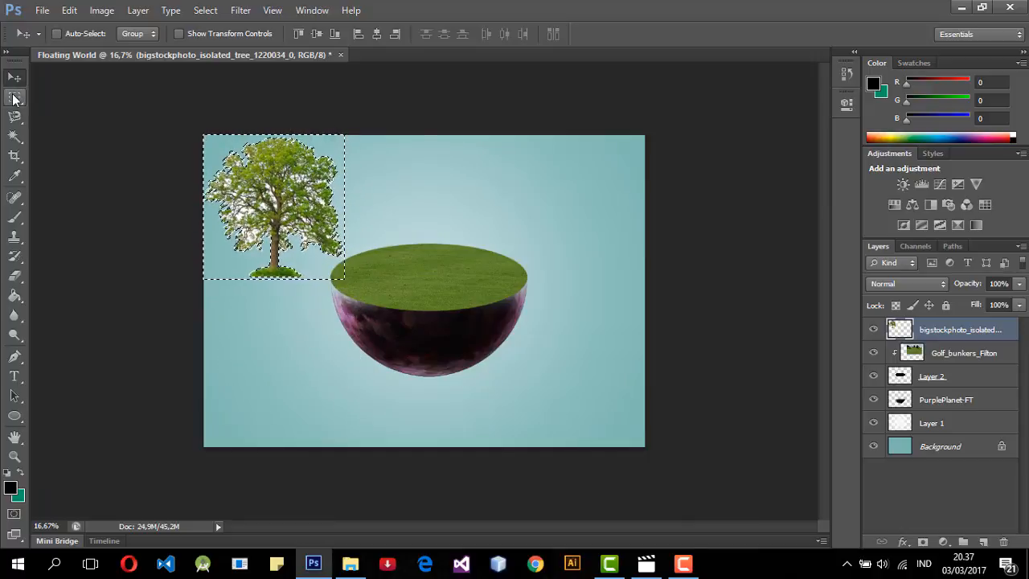
left_click(14, 97)
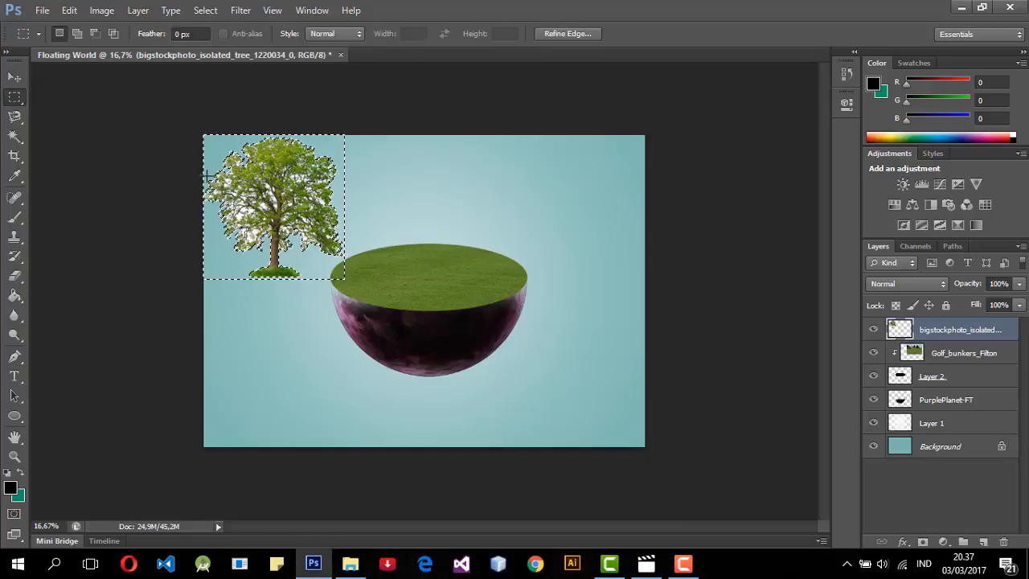
left_click(253, 162)
Step: Select a white gap among the tree's upper-left branches with the Magic Wand and shift the tree slightly down and left
left_click(15, 77)
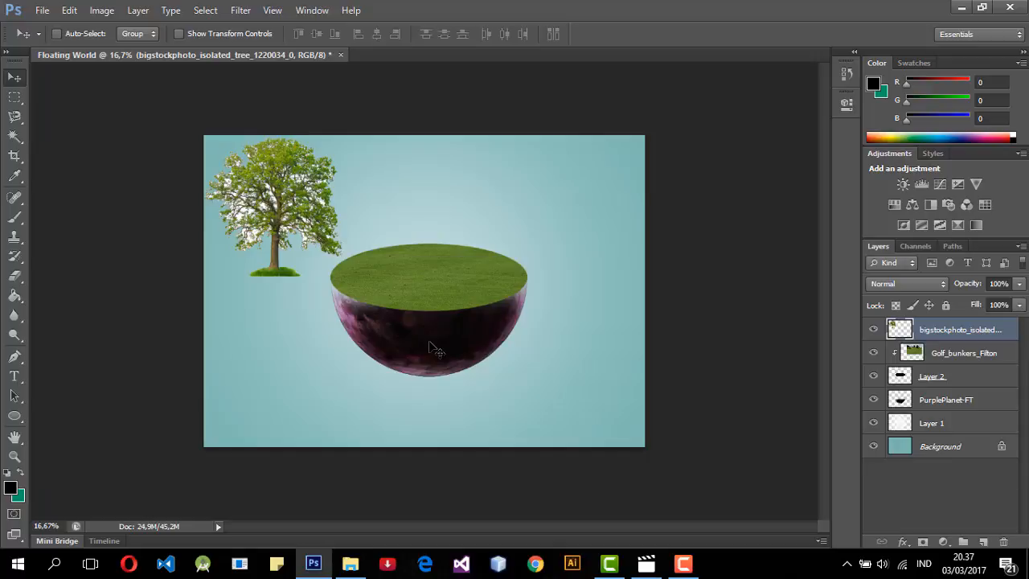
key("ctrl+plus")
key("ctrl+plus")
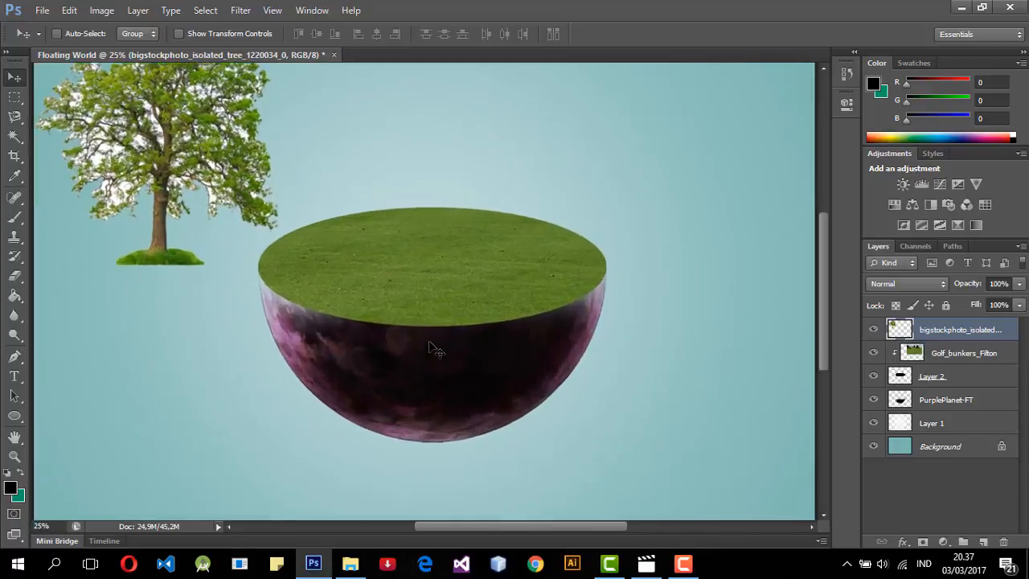
key("ctrl+plus")
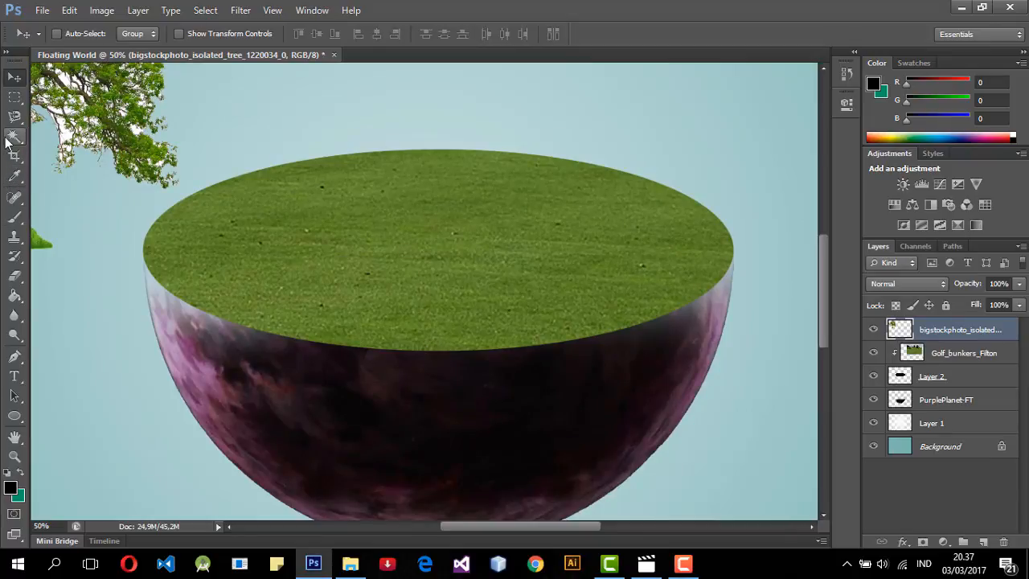
left_click(14, 435)
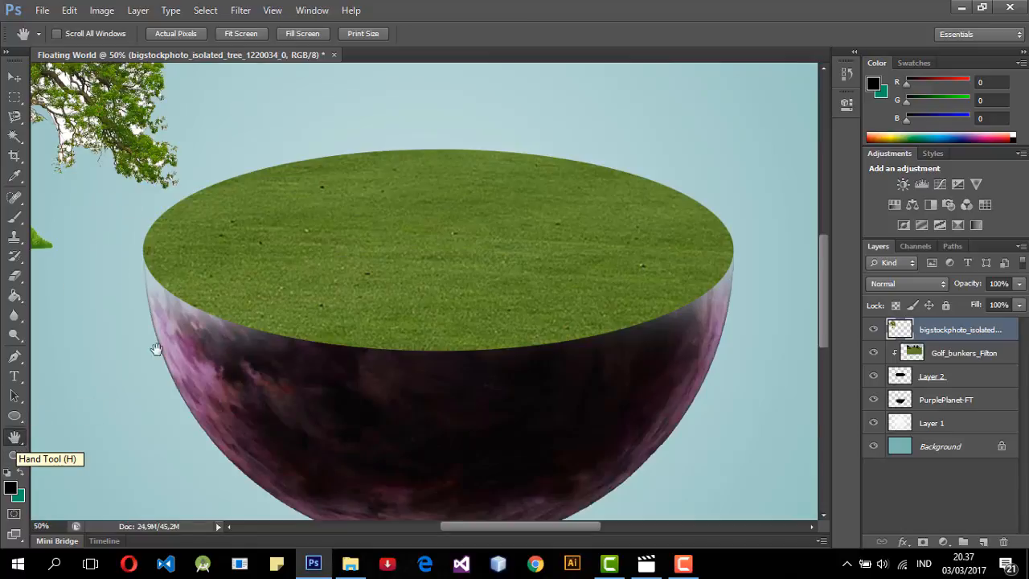
left_click_drag(156, 349, 463, 386)
left_click_drag(427, 338, 424, 331)
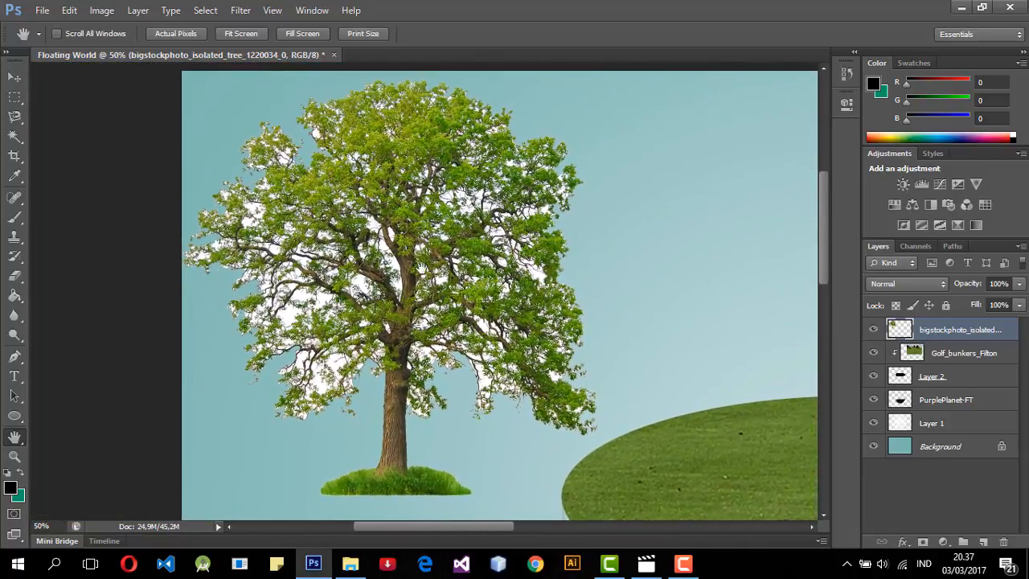
left_click(11, 139)
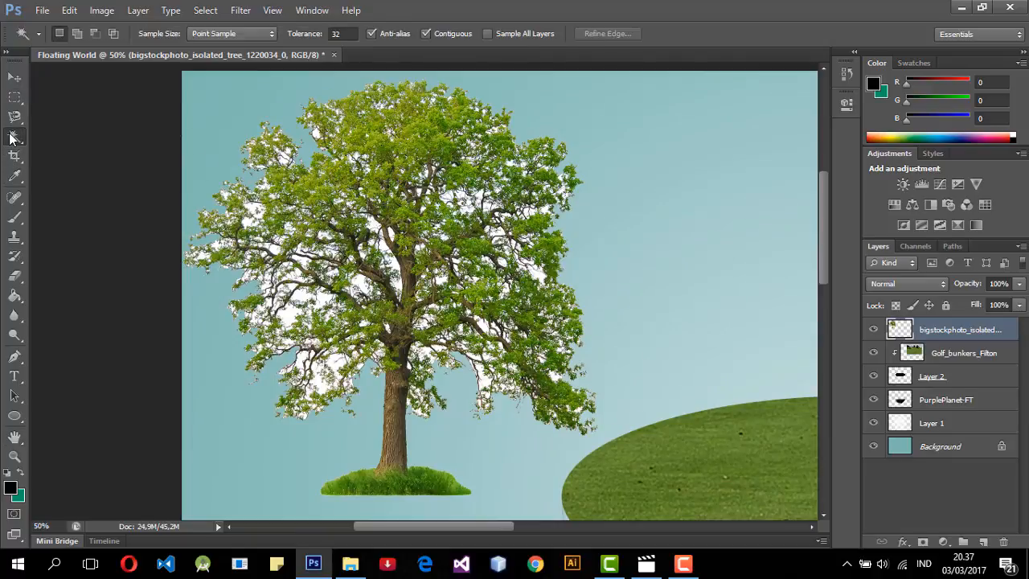
left_click(253, 211)
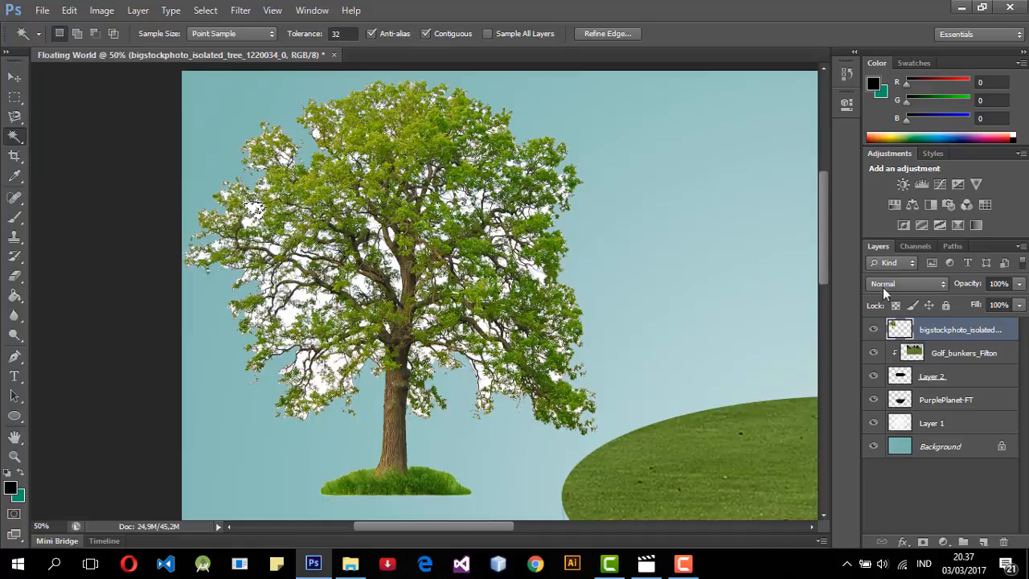
left_click(13, 79)
left_click_drag(412, 193, 403, 204)
Step: Try the Multiply blending mode on the tree layer and set it back to Normal
left_click(907, 283)
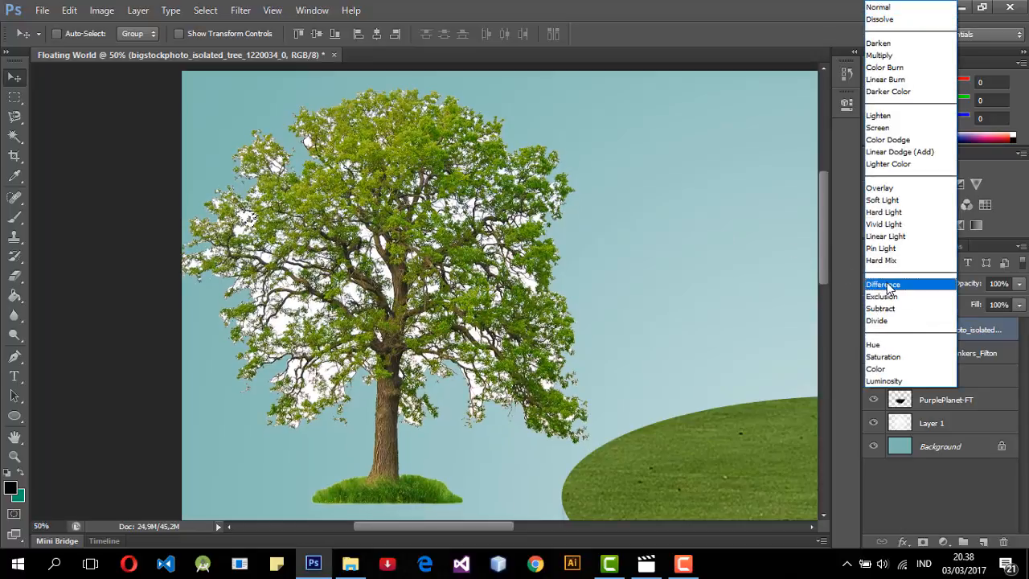
left_click(905, 58)
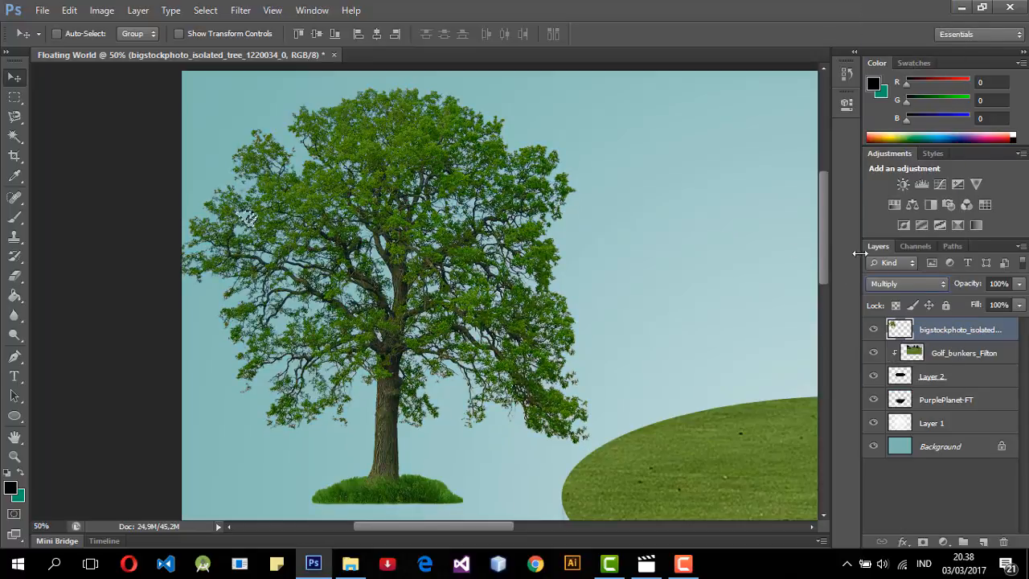
left_click(905, 284)
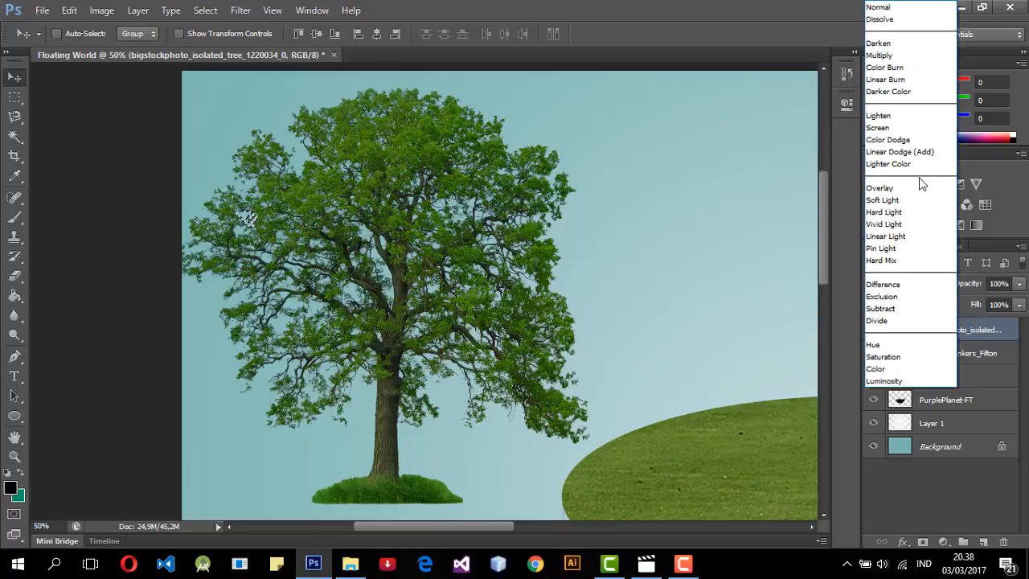
left_click(925, 7)
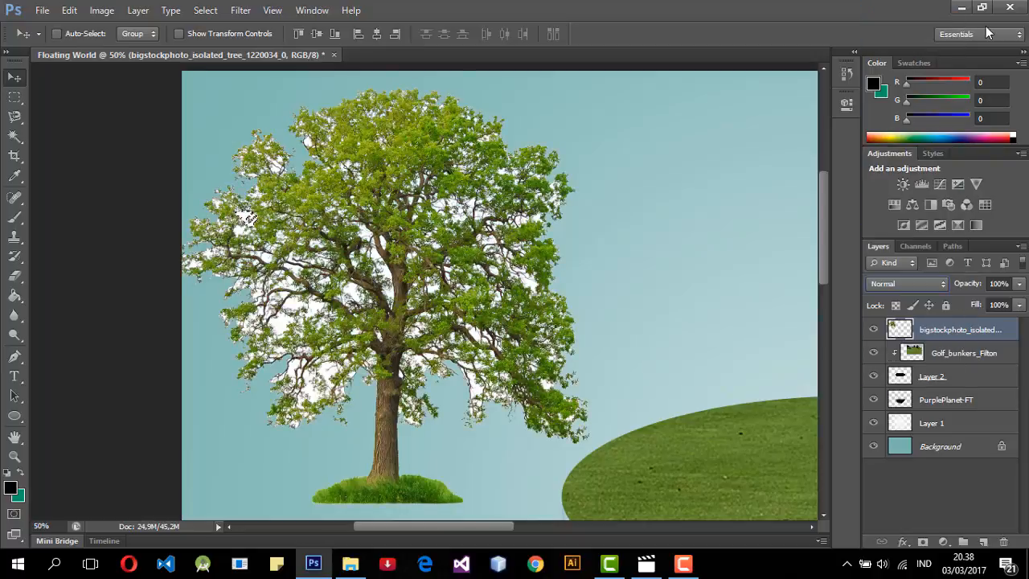
Step: Delete white gaps among the tree's branches with the Magic Wand, undoing each accidental deletion of the whole tree layer
left_click(15, 136)
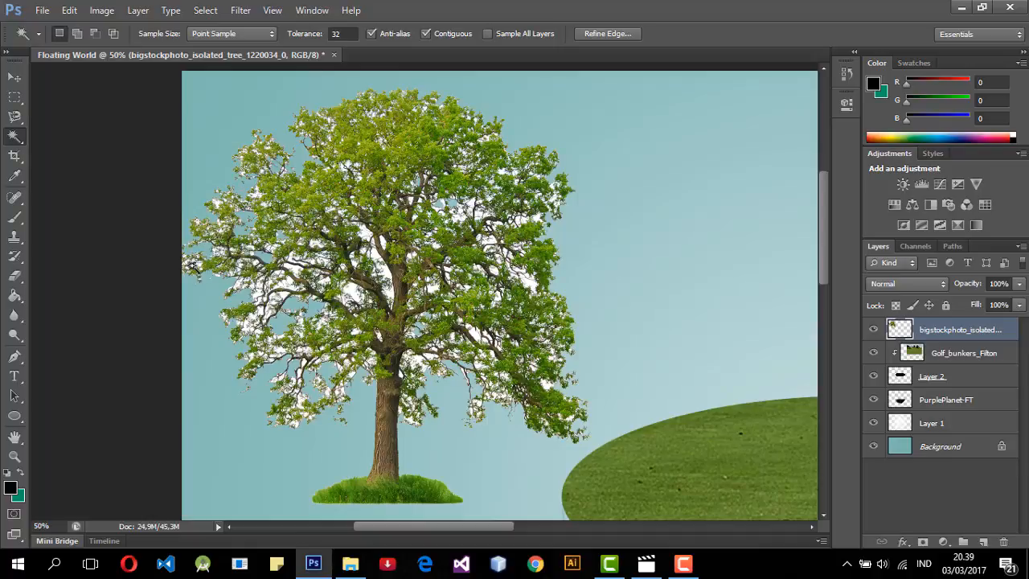
key("Delete")
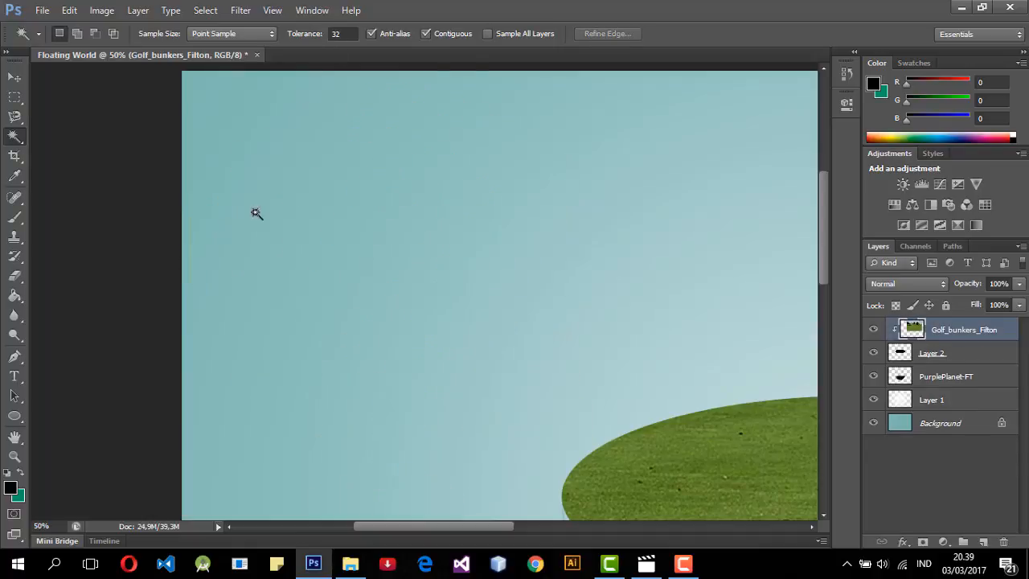
key("ctrl+z")
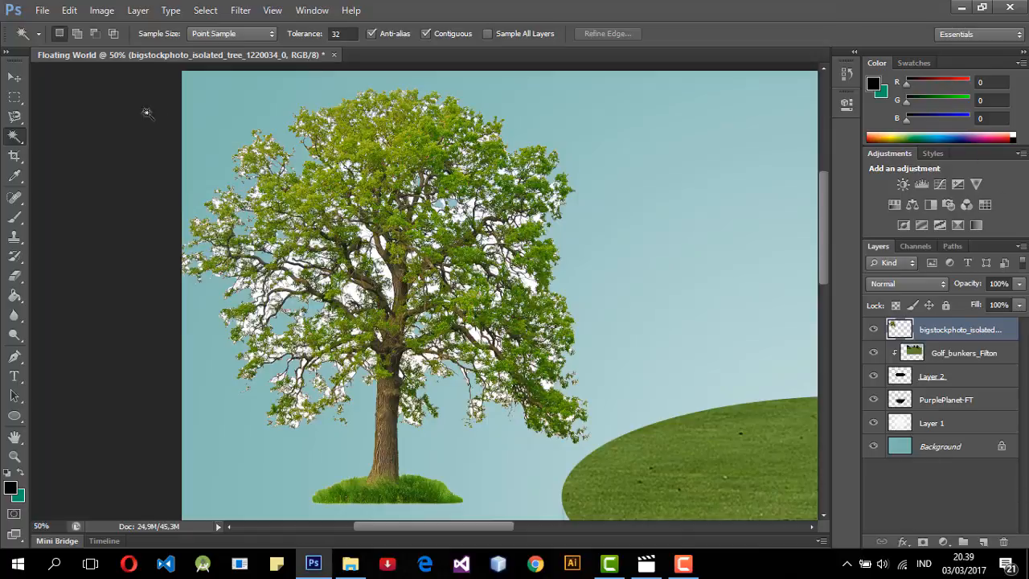
left_click(295, 270)
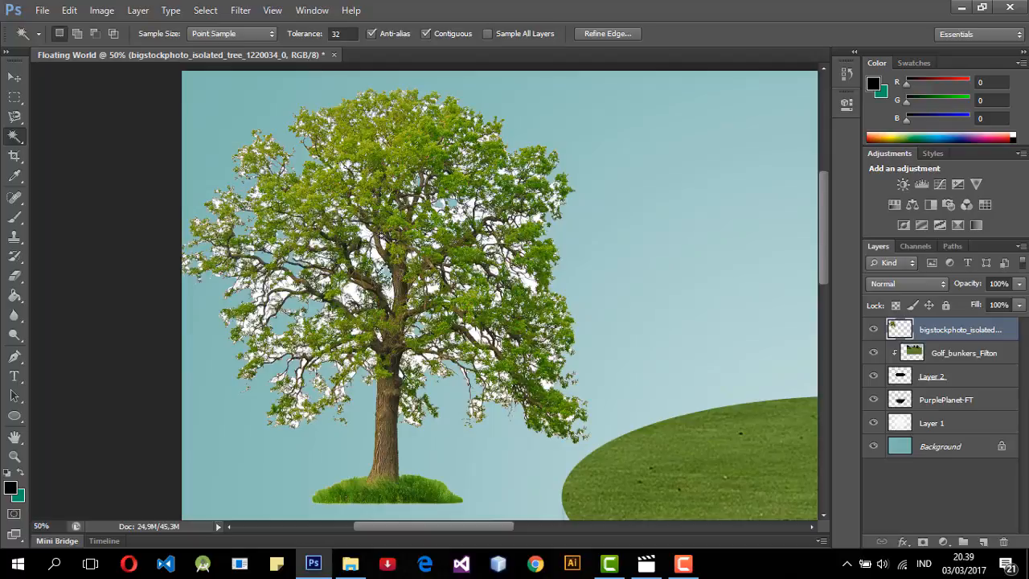
key("Delete")
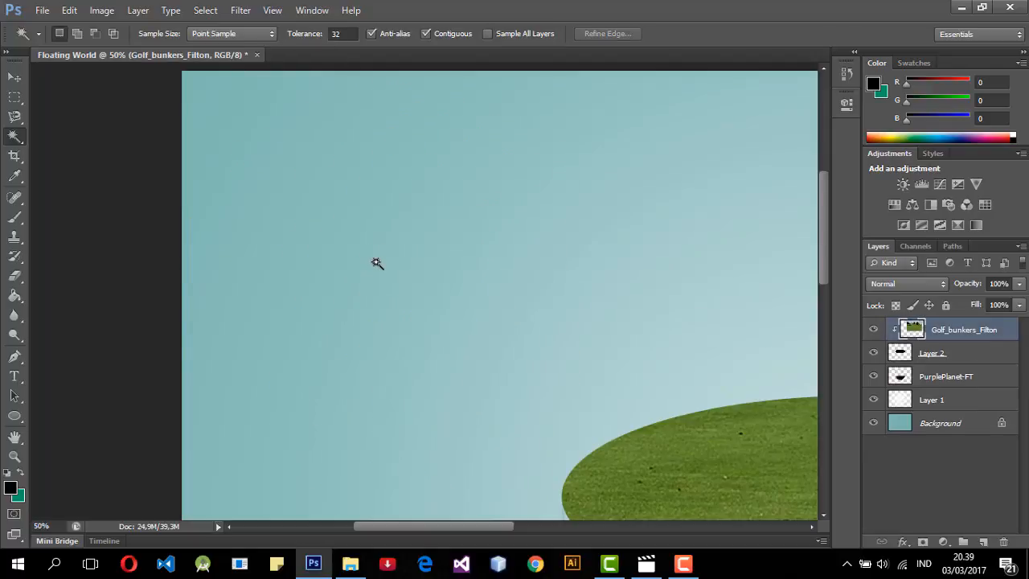
key("ctrl+z")
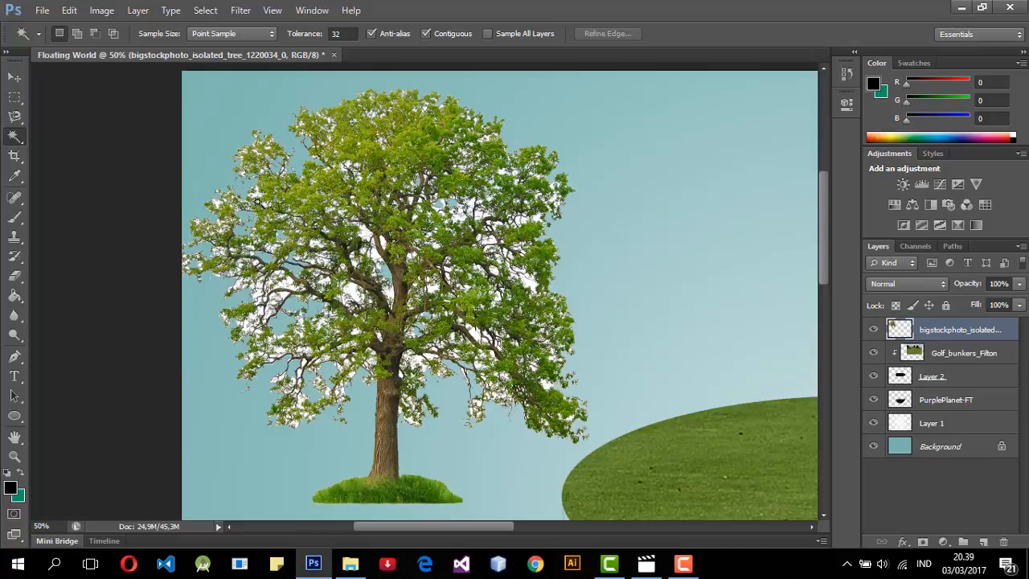
Step: Remove white gaps among the tree's left-hand branches with the Magic Wand
left_click(254, 193)
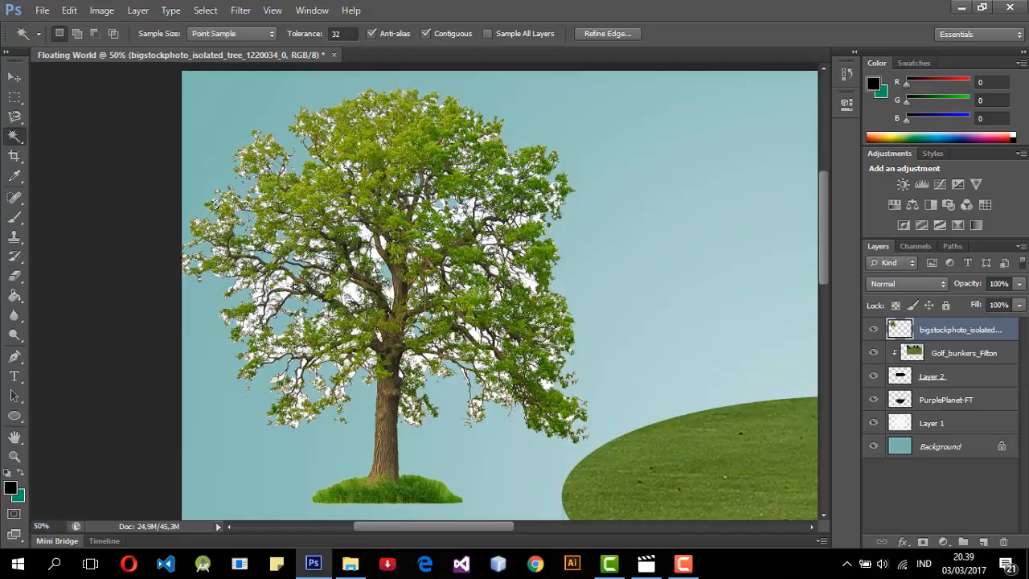
left_click(286, 286)
left_click(281, 287)
left_click(270, 315)
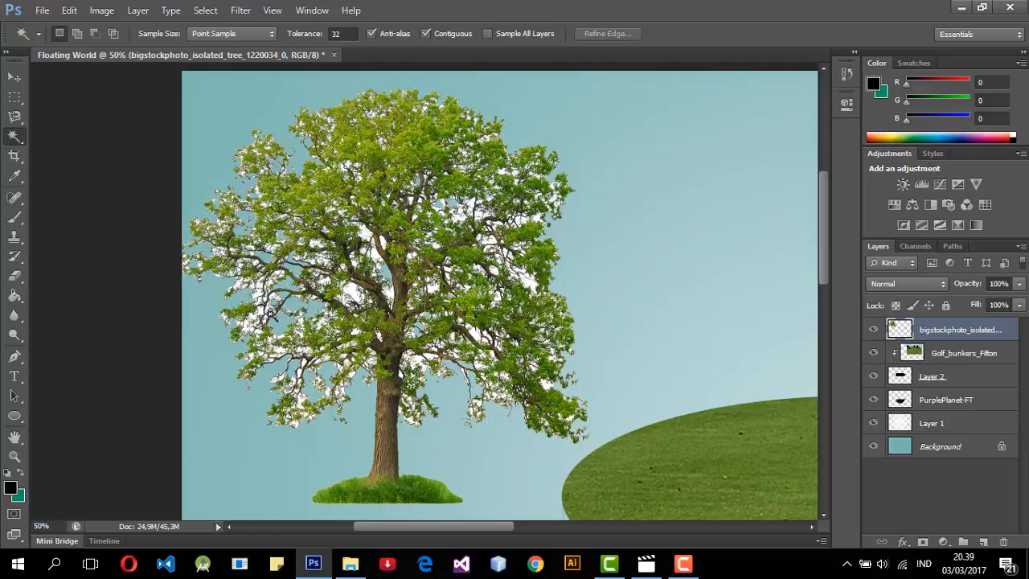
key("Delete")
left_click(271, 314)
key("ctrl+d")
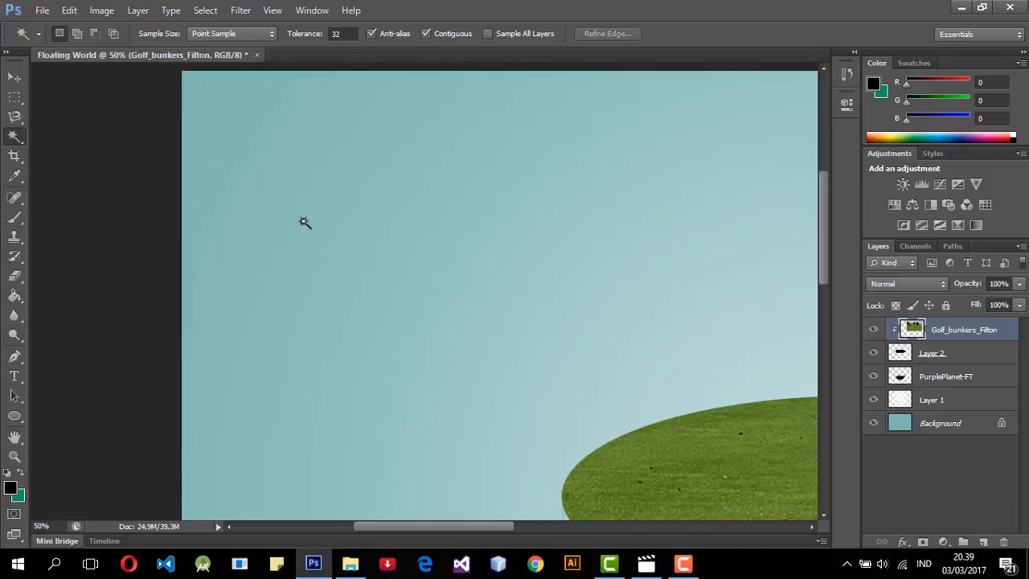
Step: Clear the stray sky selection and undo the accidental deletion of the tree layer
left_click(313, 241)
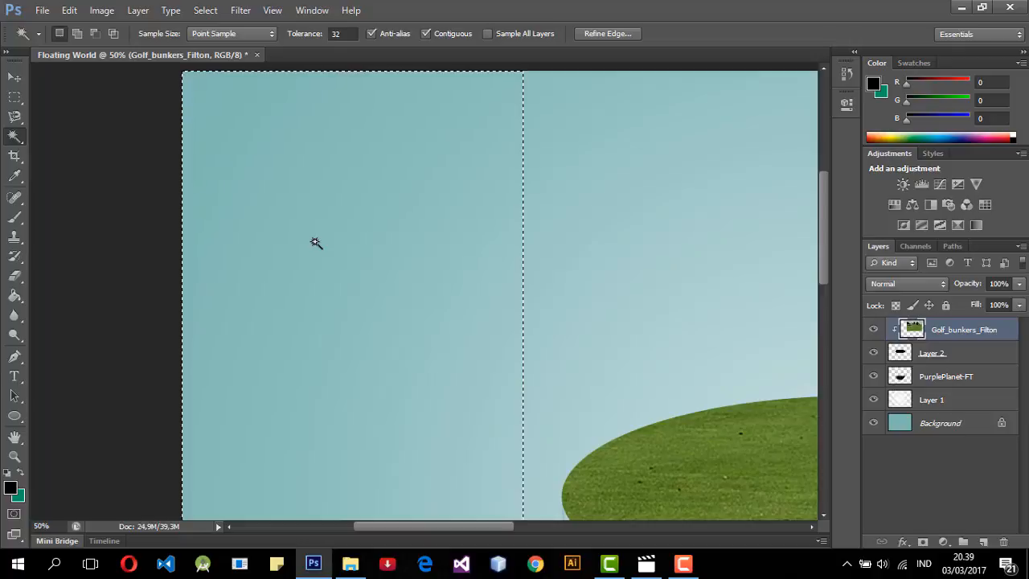
key("ctrl+d")
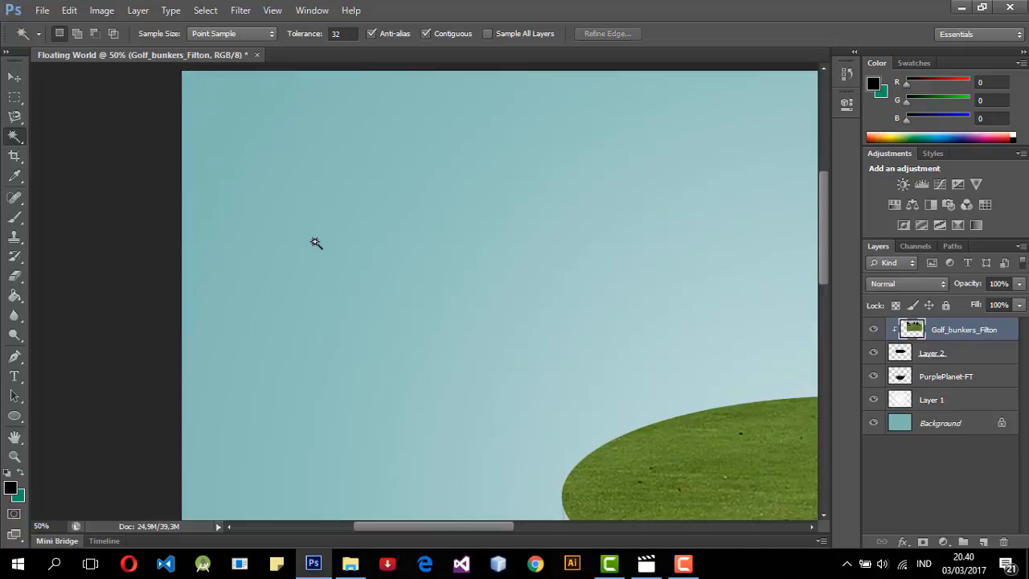
left_click(14, 77)
key("ctrl+z")
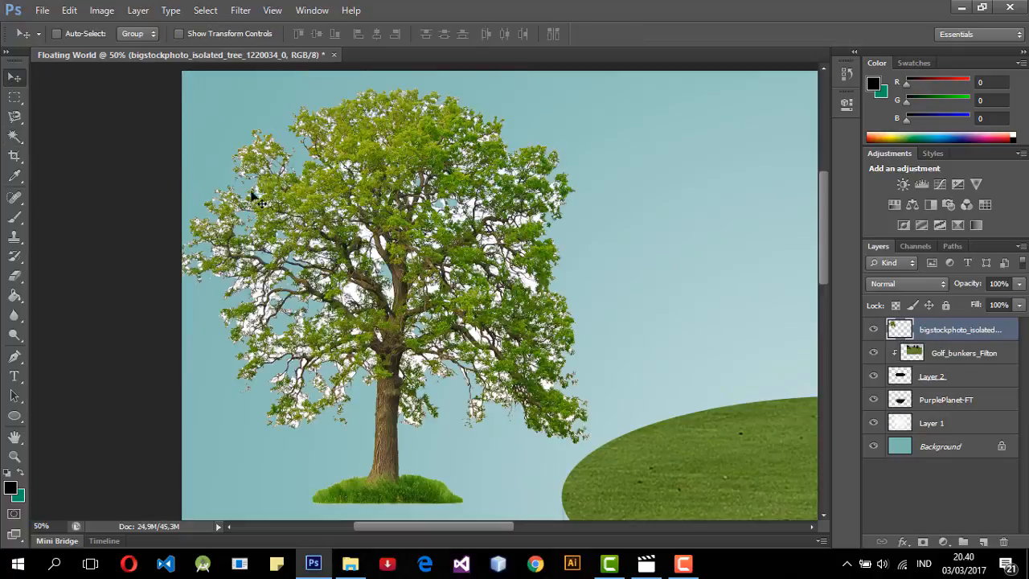
Step: Remove white gaps among the tree's upper-right and central branches with the Magic Wand, undoing each accidental deletion of the whole layer
left_click(14, 136)
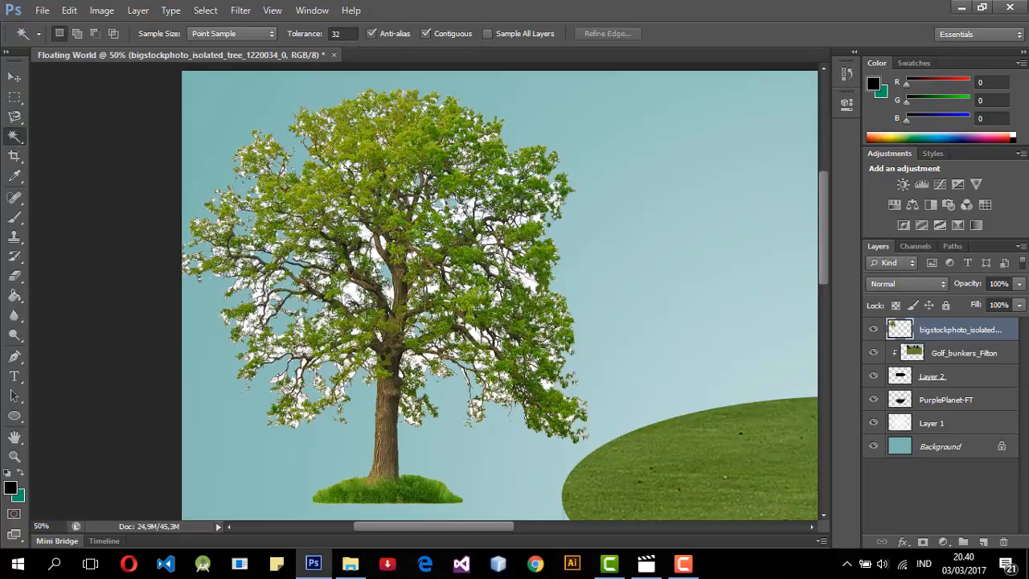
left_click(464, 213)
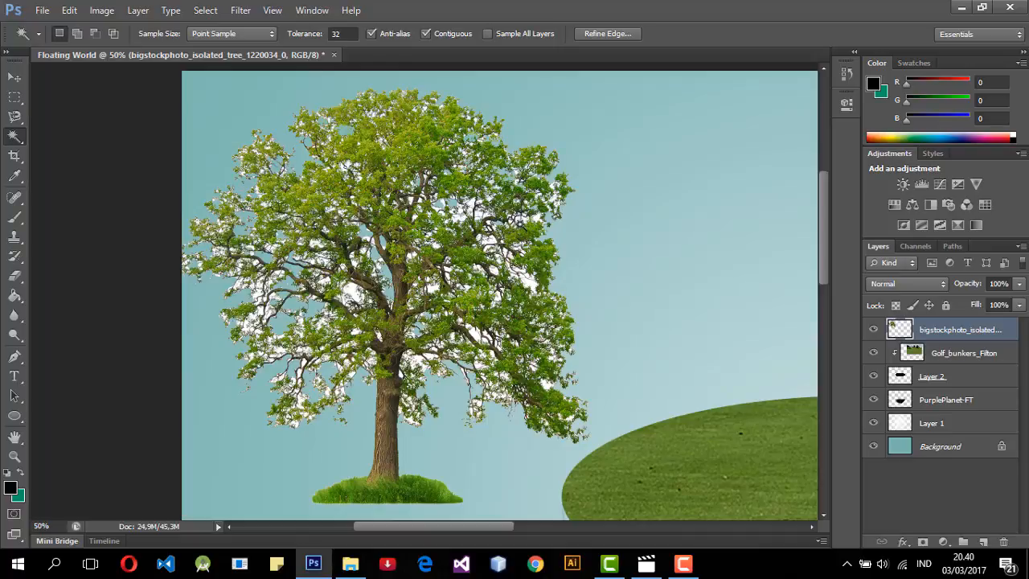
key("Delete")
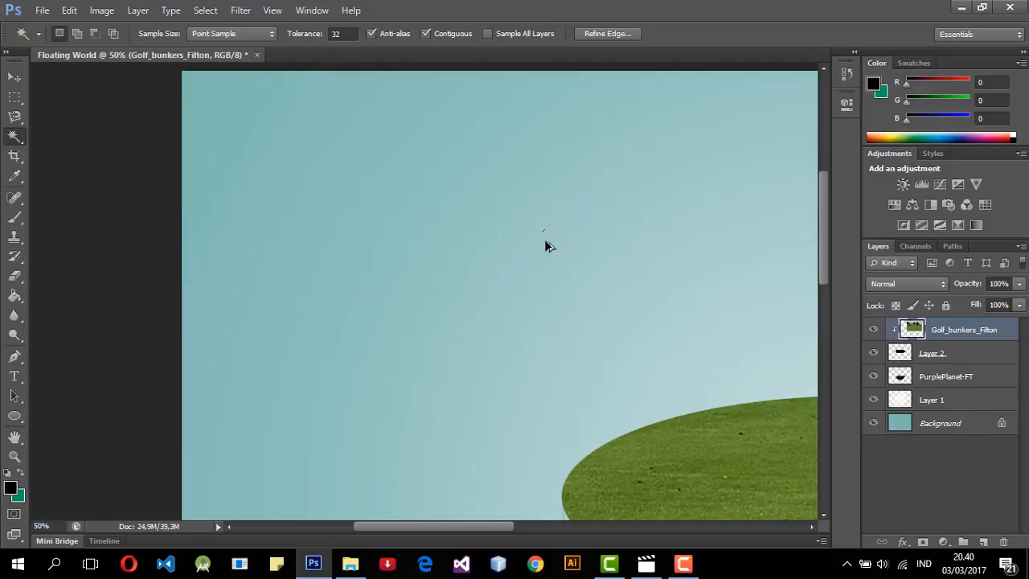
key("ctrl+z")
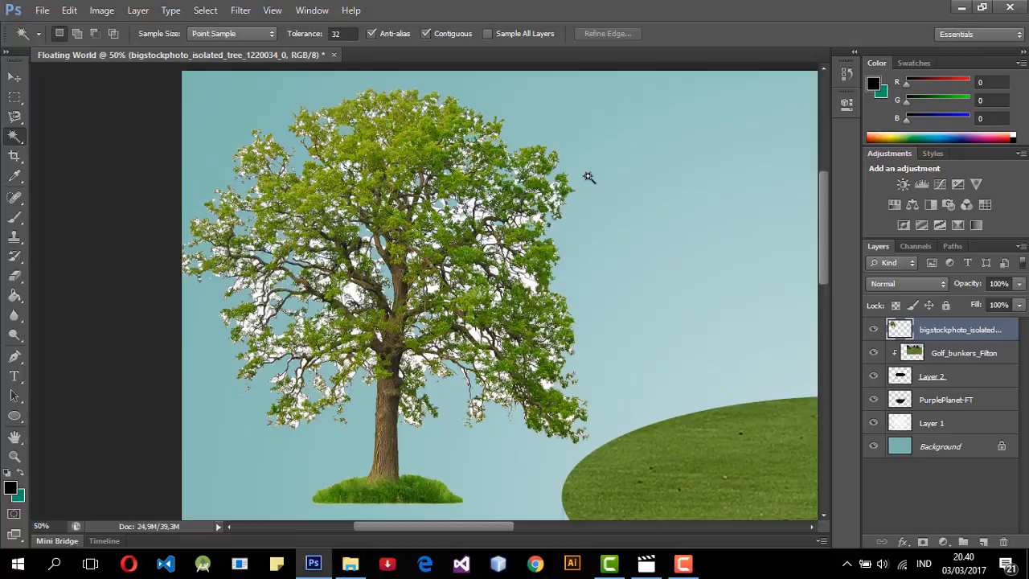
left_click(357, 294)
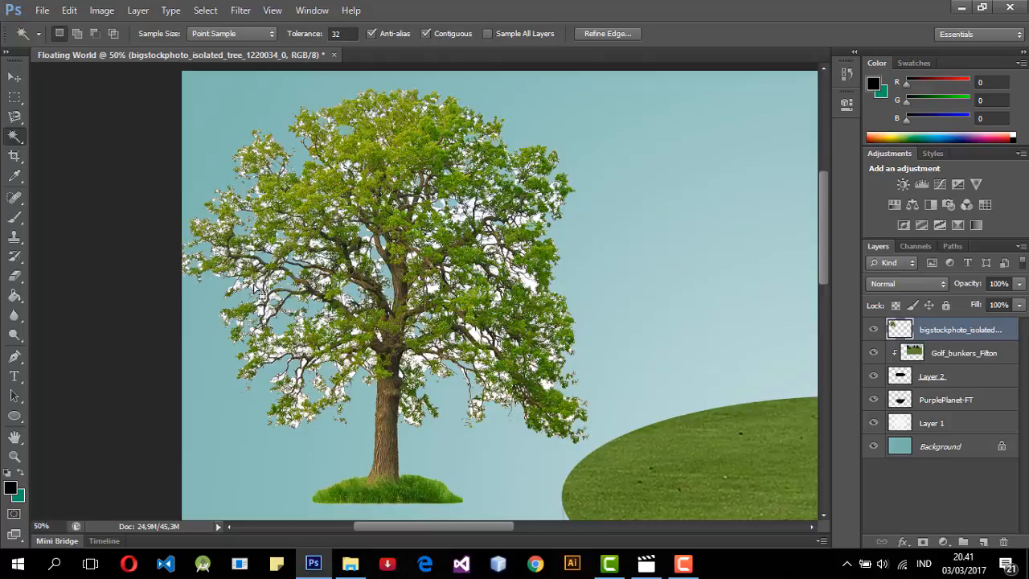
key("ctrl+d")
key("Delete")
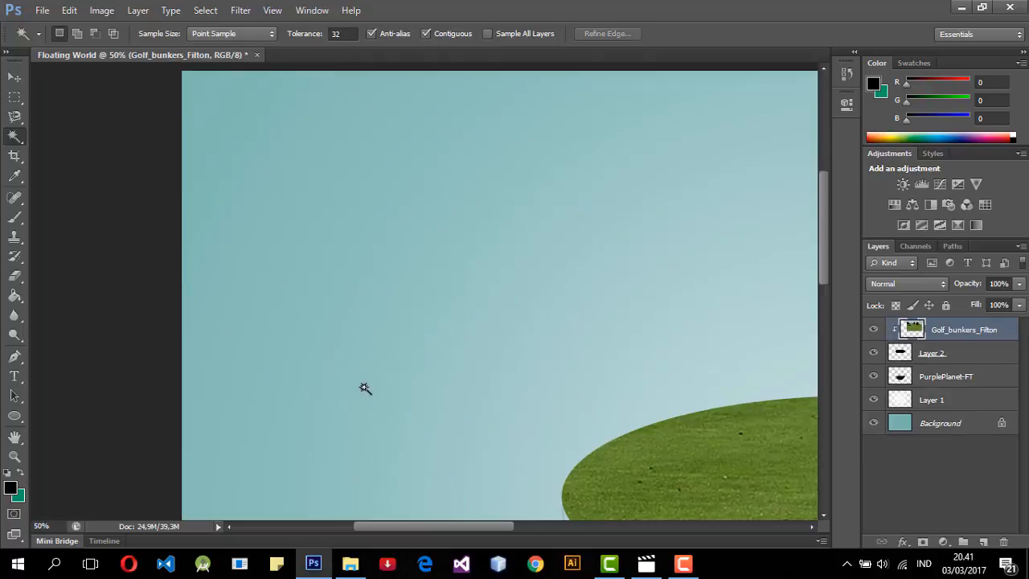
key("ctrl+z")
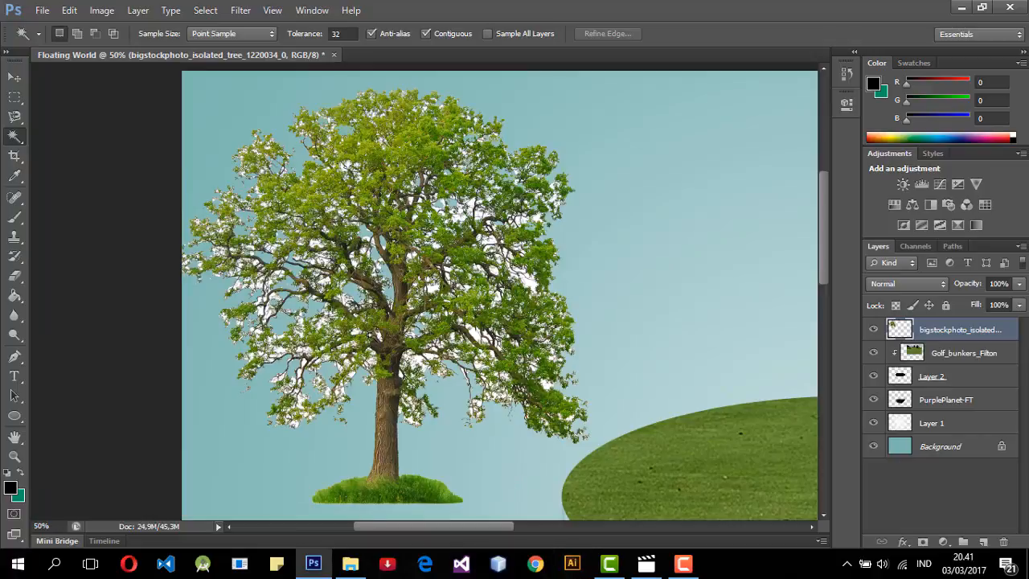
Step: Remove more white gaps on both sides of the crown with the Magic Wand and shift the tree slightly right
left_click(526, 279)
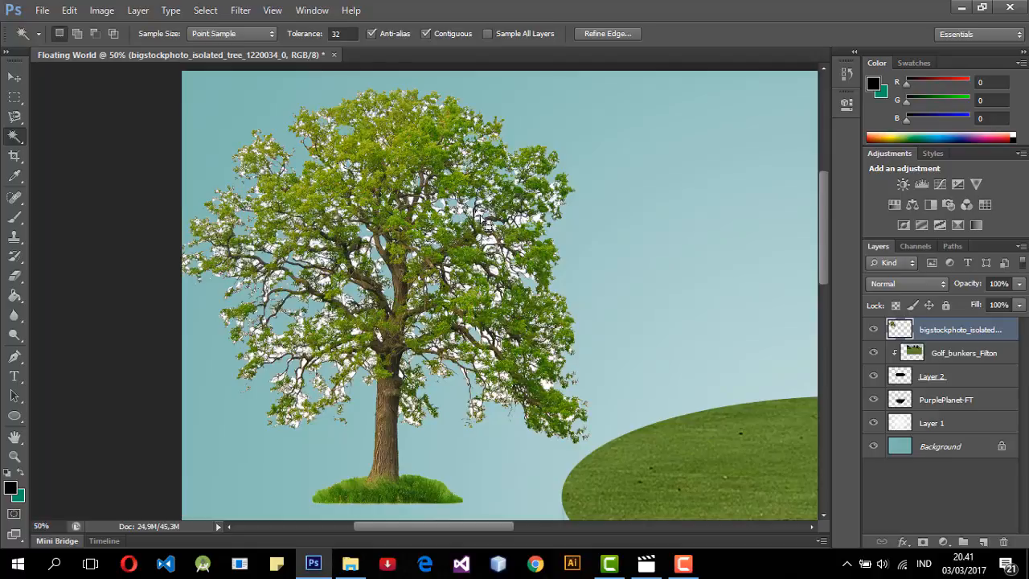
key("ctrl+d")
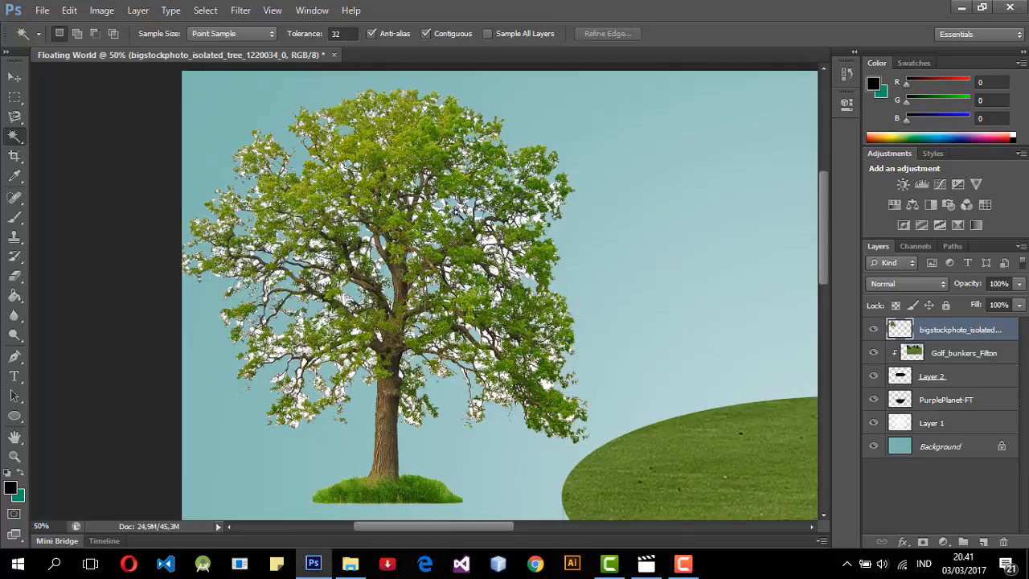
left_click(466, 211)
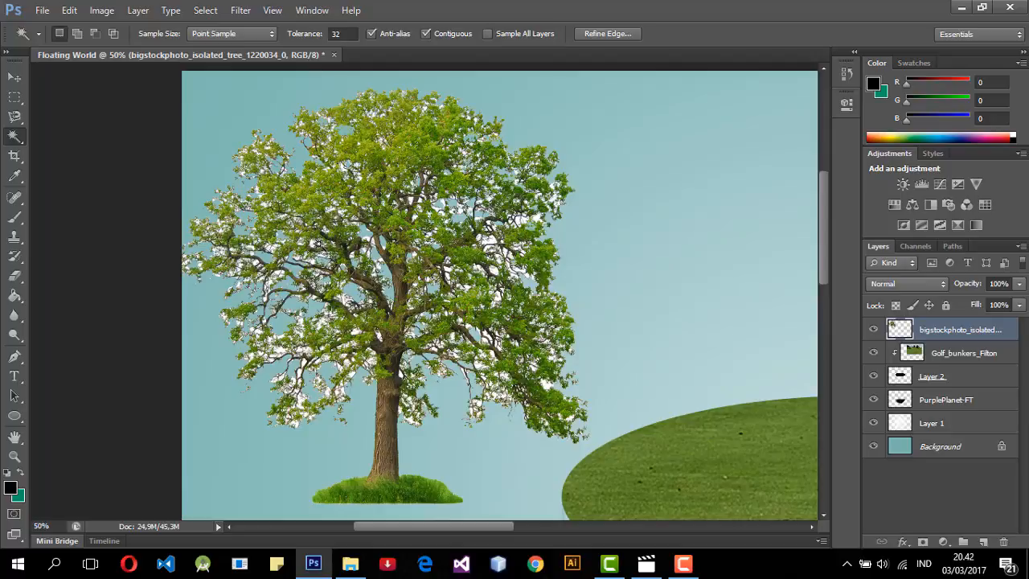
key("ctrl+d")
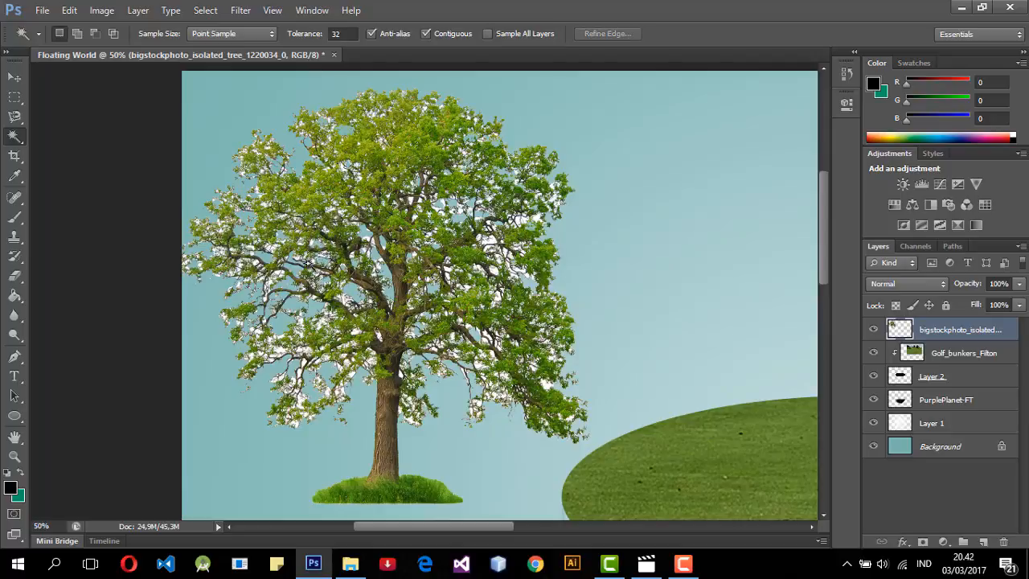
left_click(309, 264)
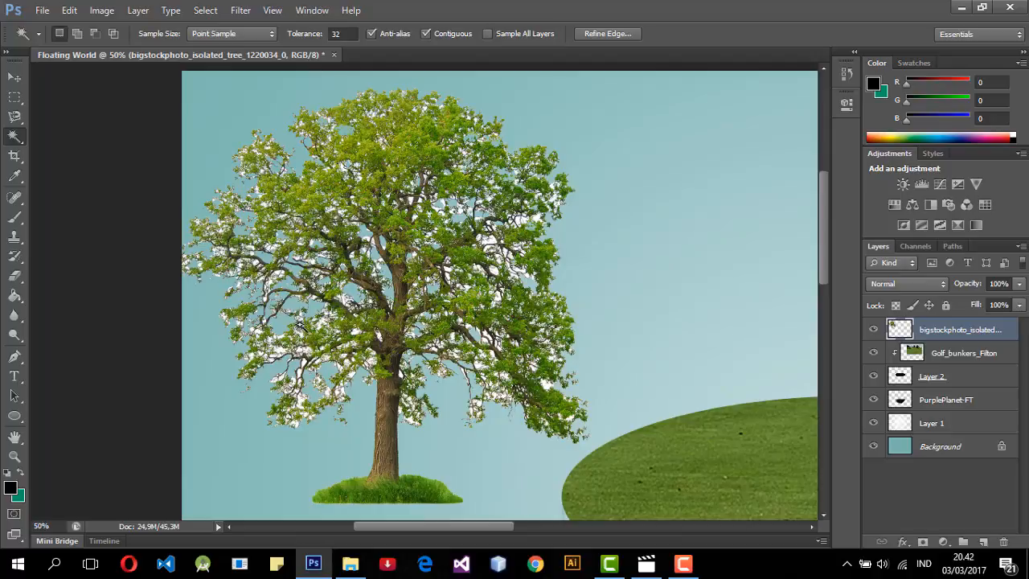
key("v")
left_click_drag(489, 207, 521, 207)
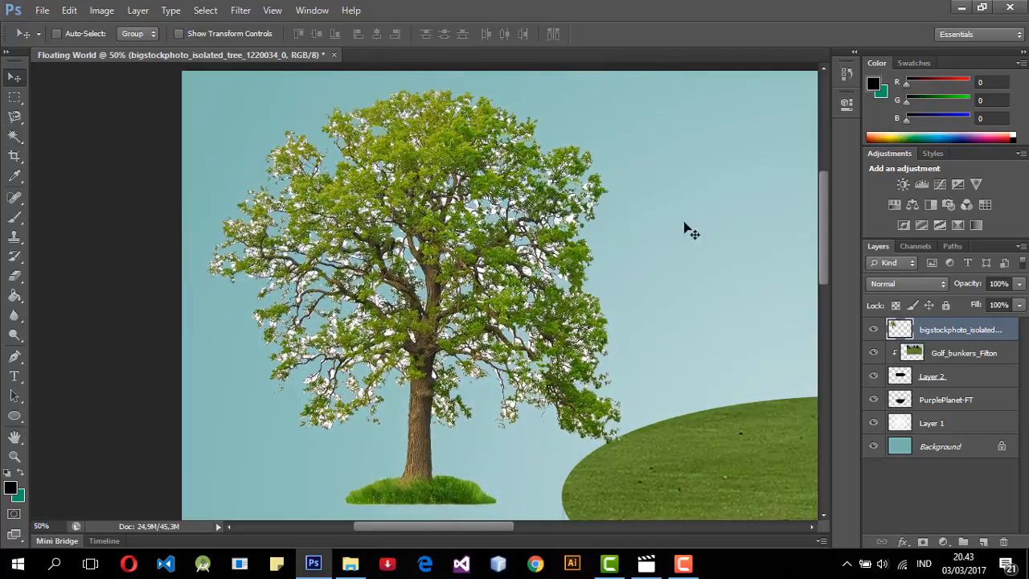
Step: Try the Darken, Multiply and Color Burn blending modes on the tree layer and set it to Darker Color
left_click(904, 283)
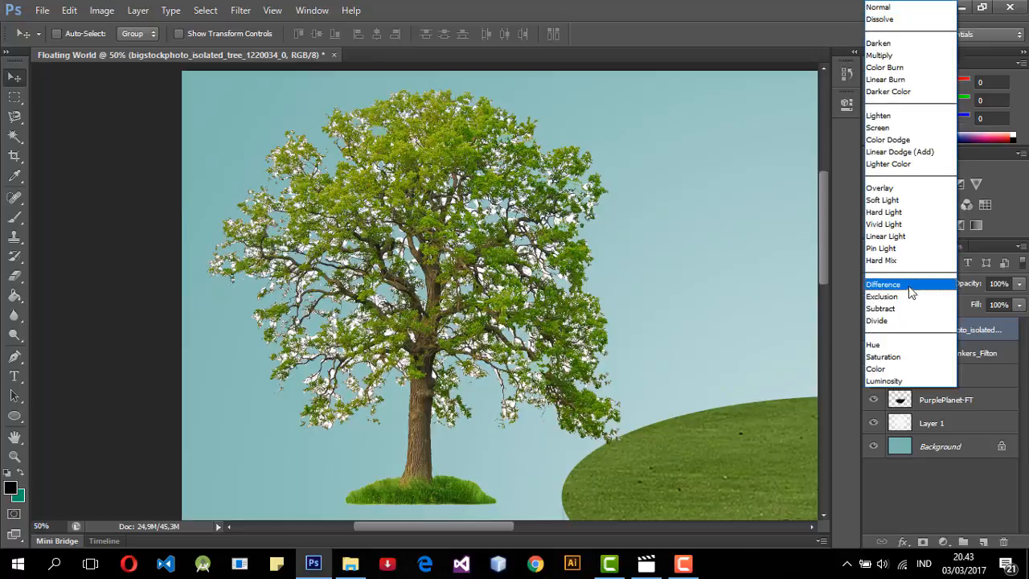
left_click(910, 45)
left_click(892, 285)
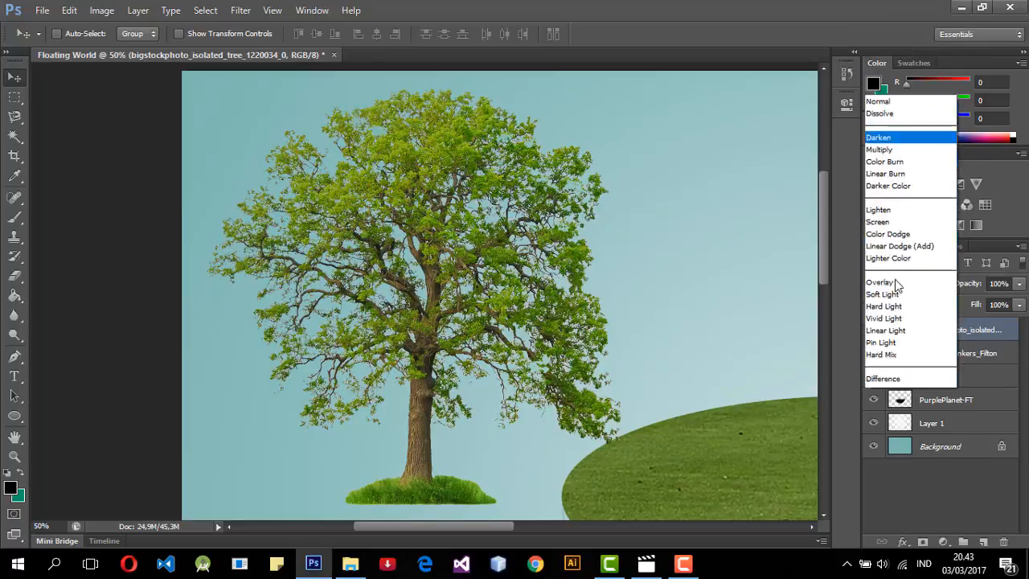
left_click(875, 58)
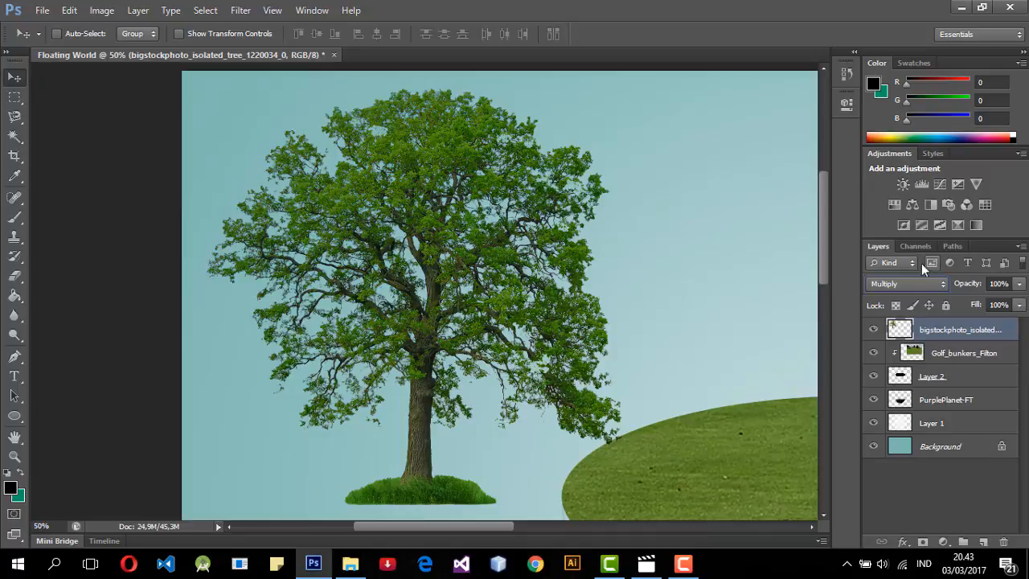
left_click(907, 283)
left_click(892, 66)
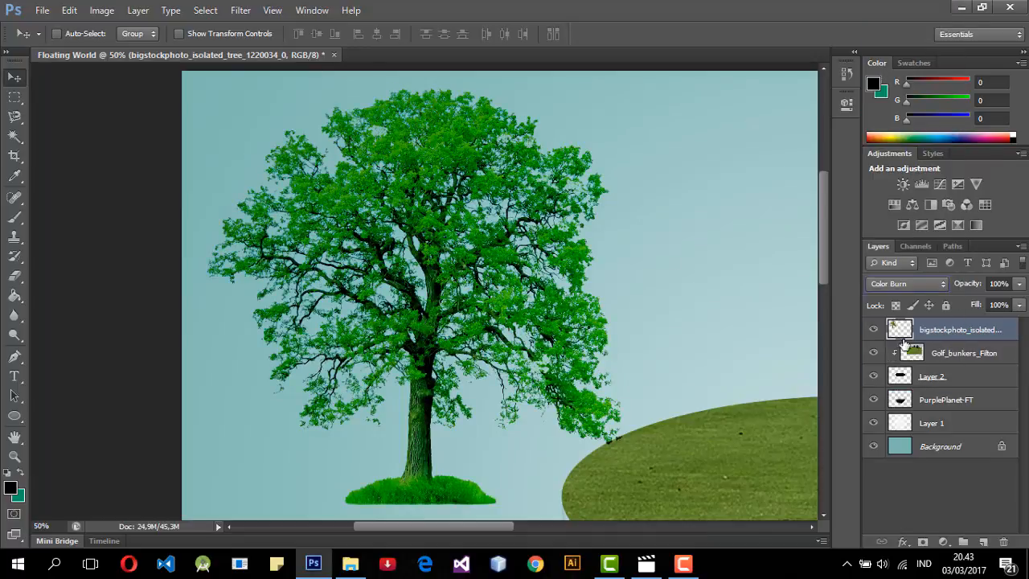
left_click(901, 281)
left_click(893, 88)
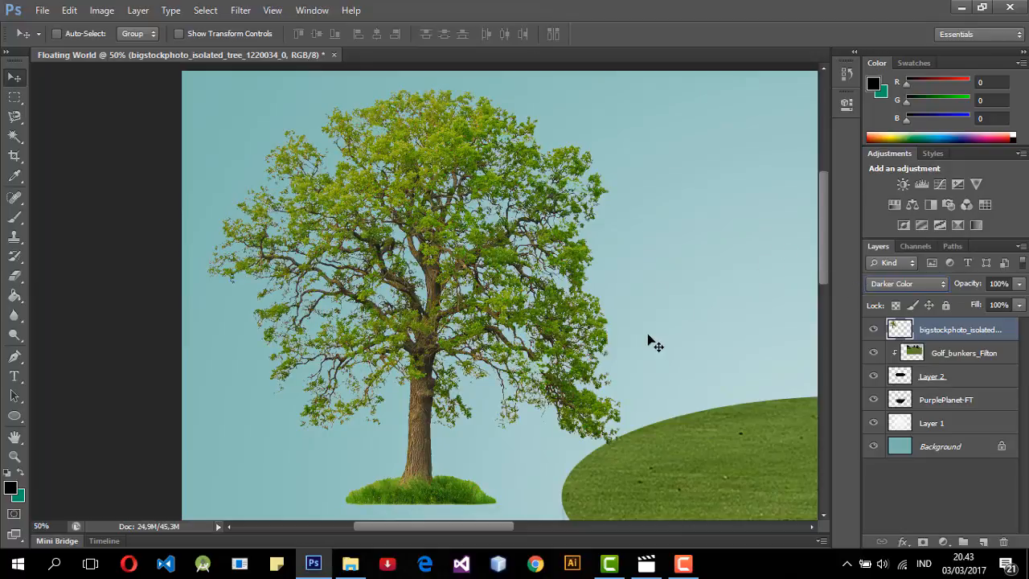
Step: Move the tree onto the left part of the island's grass, keeping its whole crown within the canvas
key("ctrl+minus")
key("ctrl+minus")
key("ctrl+minus")
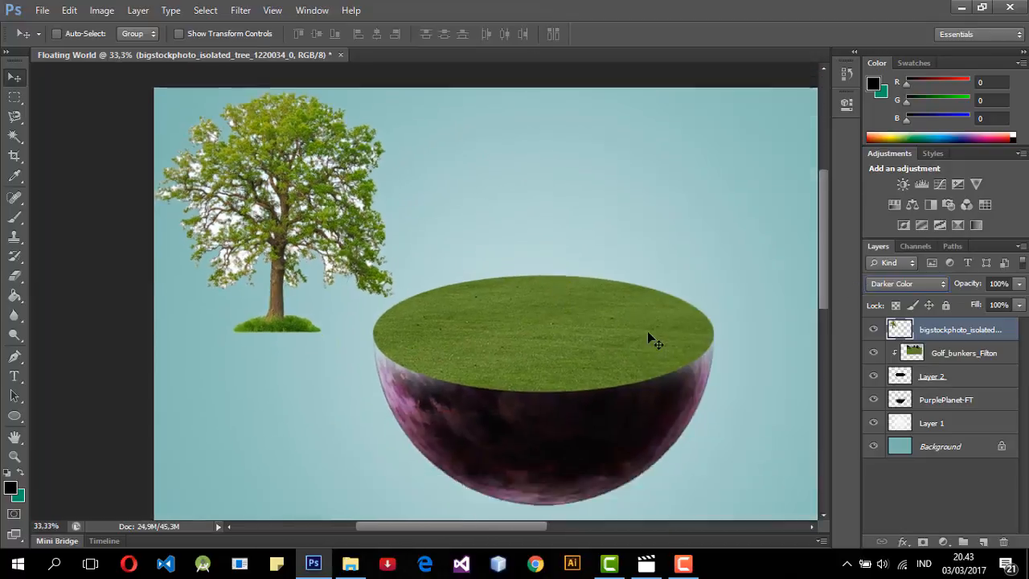
key("ctrl+plus")
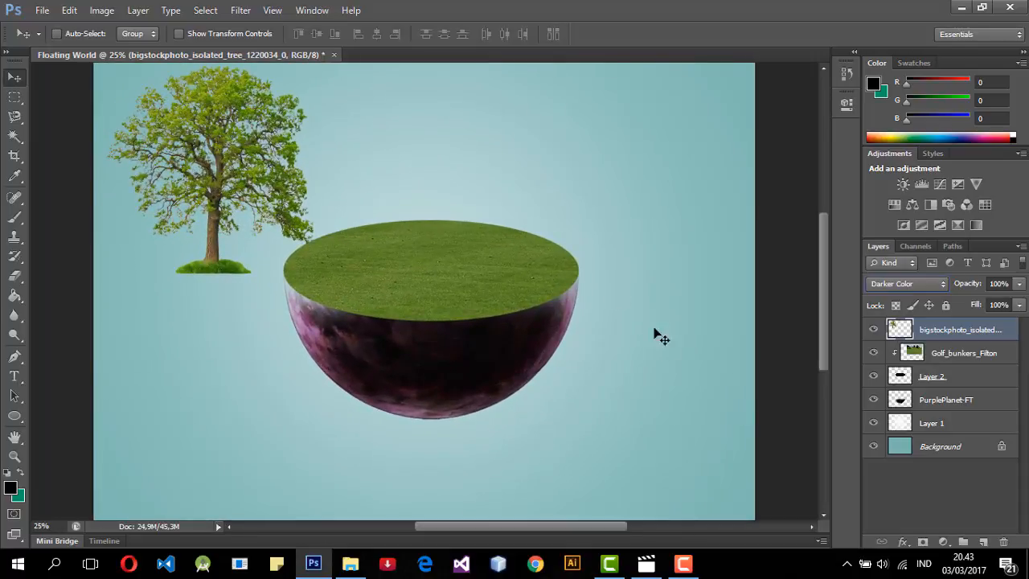
left_click_drag(205, 175, 337, 156)
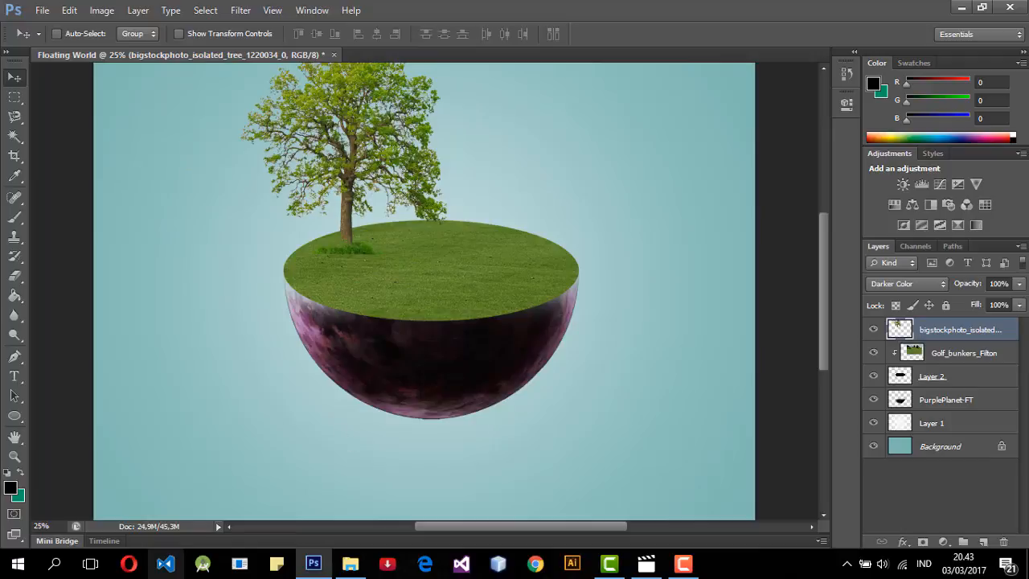
scroll(177, 537, "up", 2)
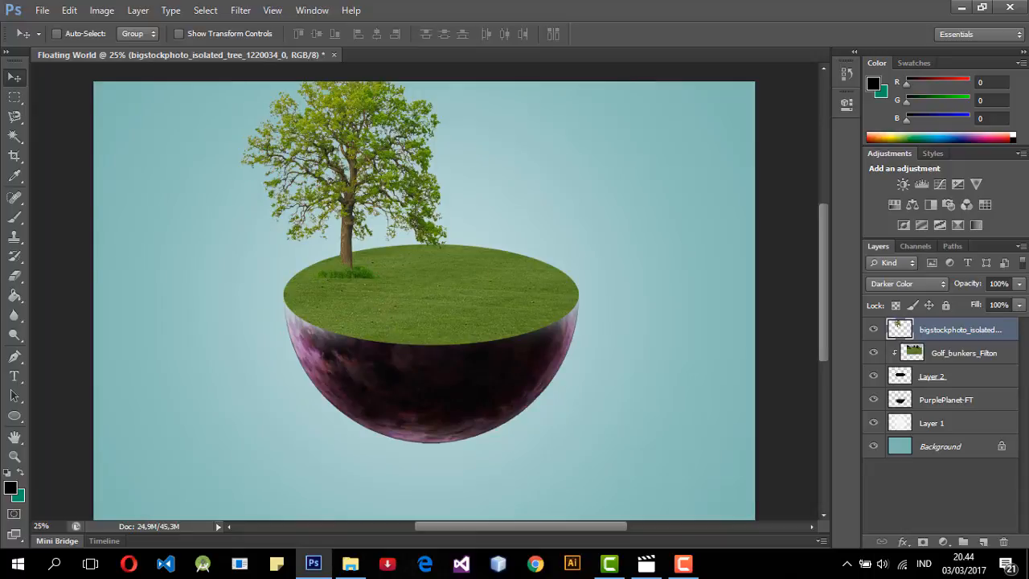
scroll(558, 200, "up", 3)
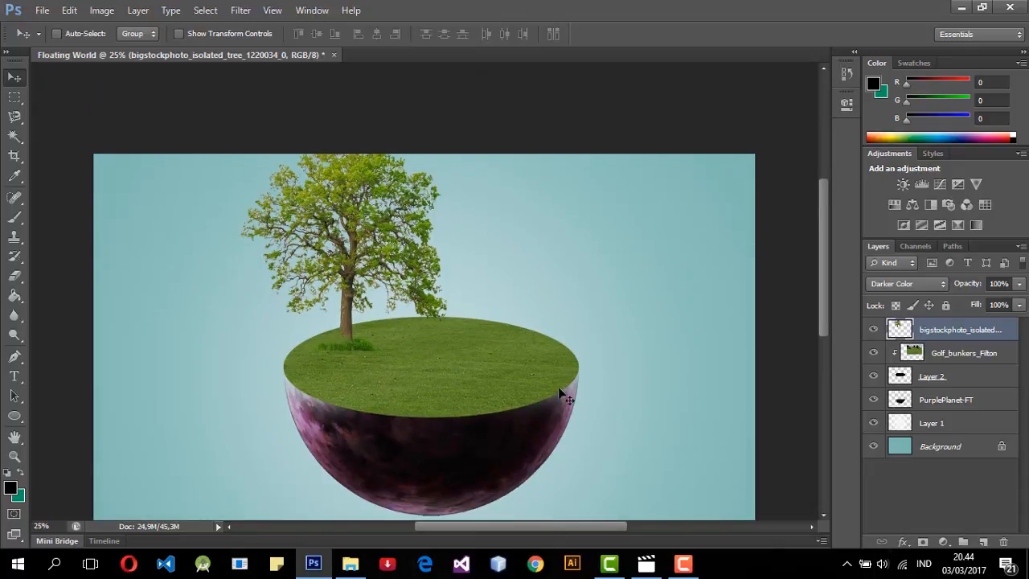
scroll(558, 387, "down", 1)
mouse_move(408, 243)
left_mouse_down()
mouse_move(410, 233)
mouse_move(408, 256)
left_mouse_up()
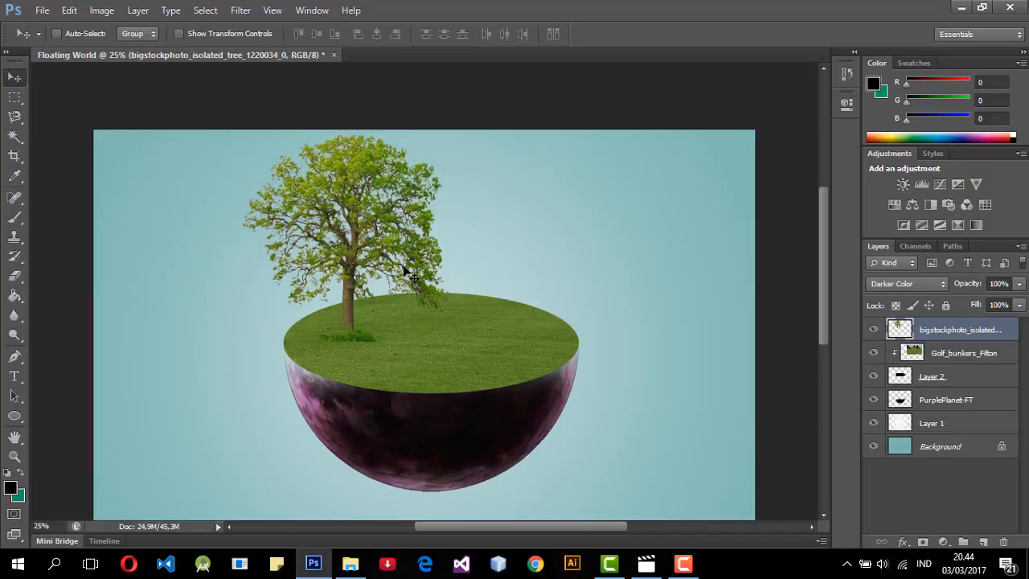
Step: Scale the tree to about 70% and place it near the rear edge of the grass, slightly left of center
key("ctrl+t")
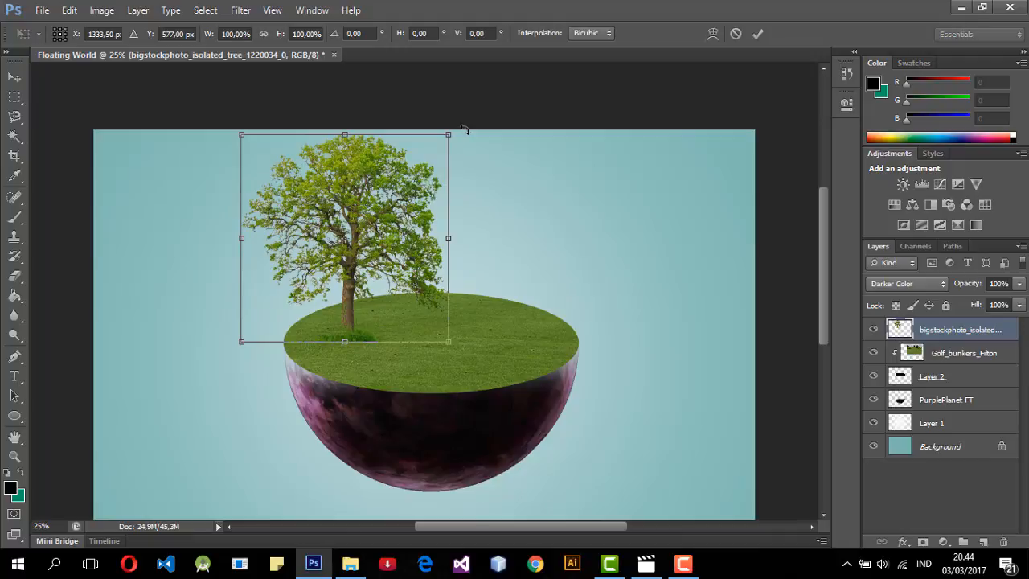
left_click_drag(453, 136, 412, 211)
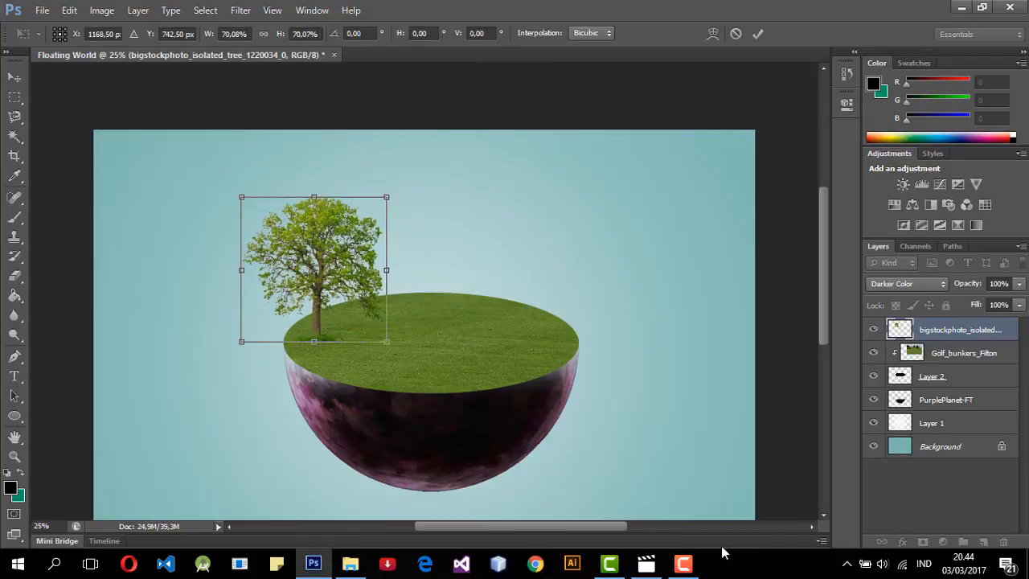
left_click(14, 77)
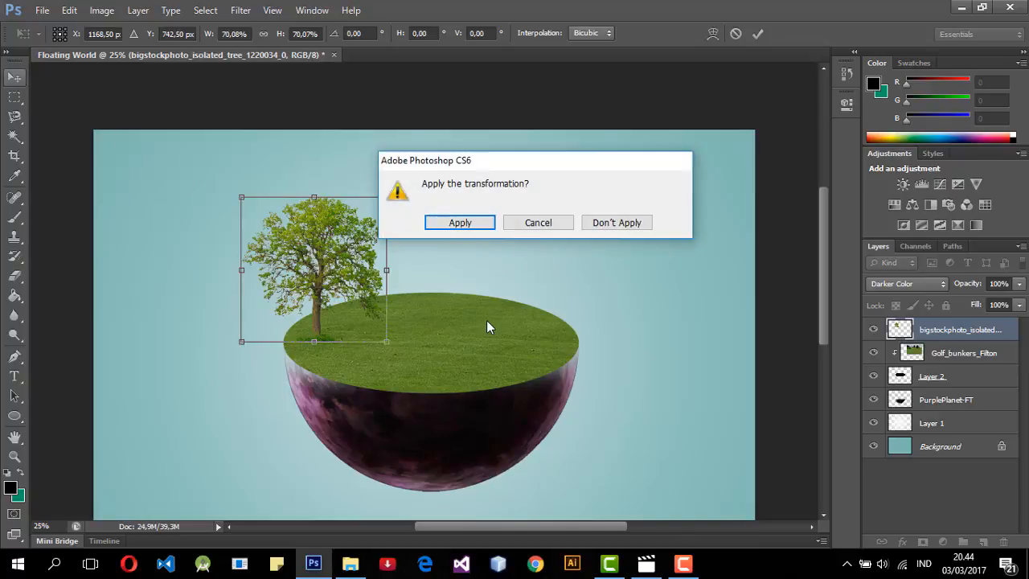
left_click(466, 223)
left_click_drag(332, 258, 405, 232)
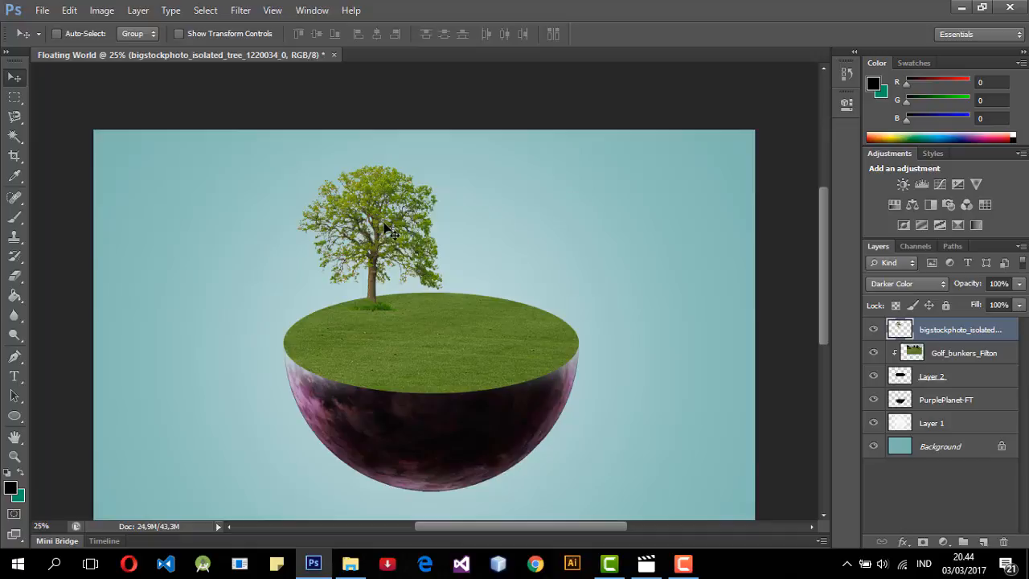
left_click_drag(382, 230, 379, 229)
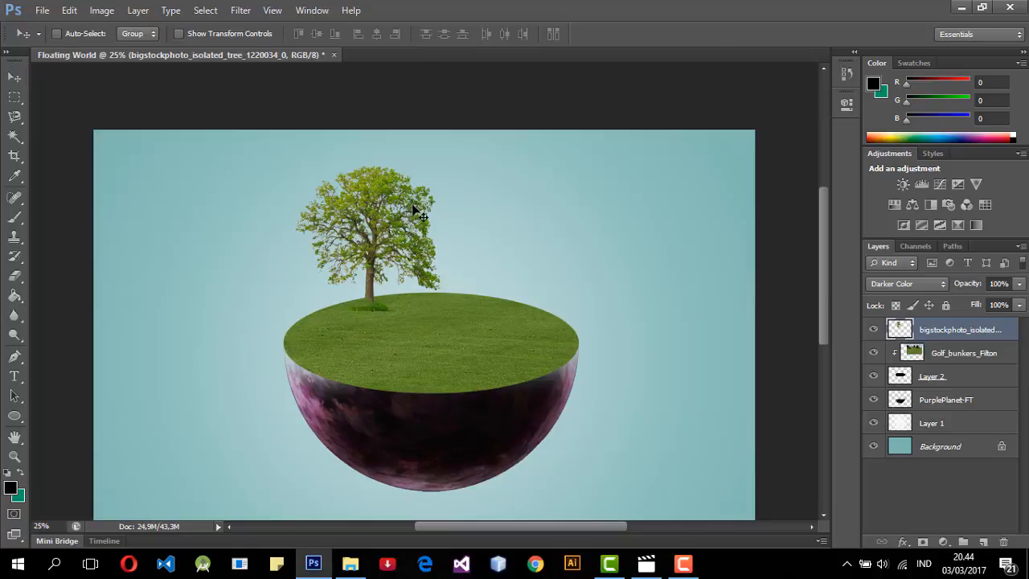
Step: Scale the tree to about 85% and shift it slightly right along the rear edge of the grass
key("ctrl+t")
left_click_drag(441, 167, 411, 179)
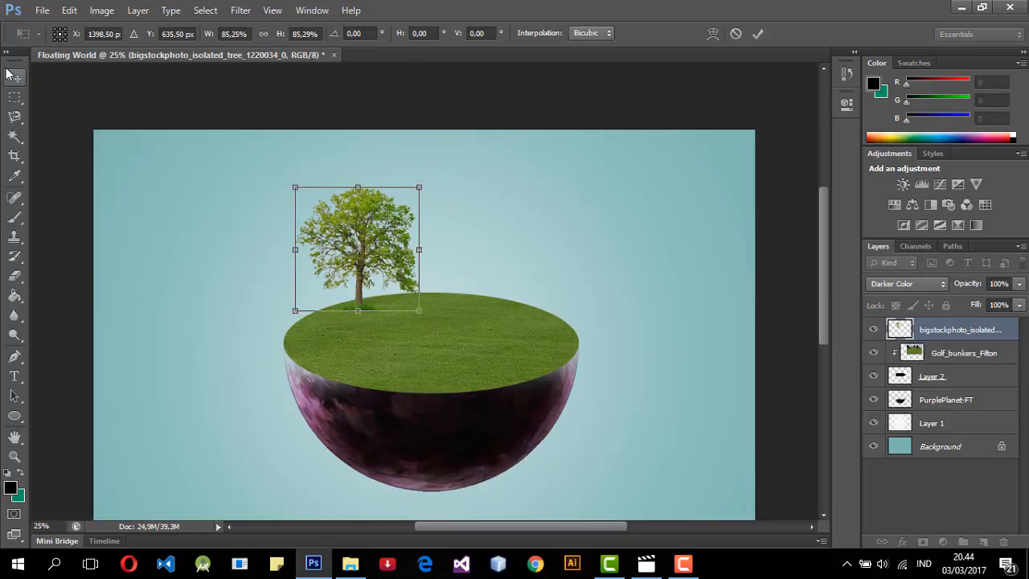
left_click(14, 76)
left_click(452, 221)
mouse_move(414, 237)
left_mouse_down()
mouse_move(418, 226)
mouse_move(427, 234)
left_mouse_up()
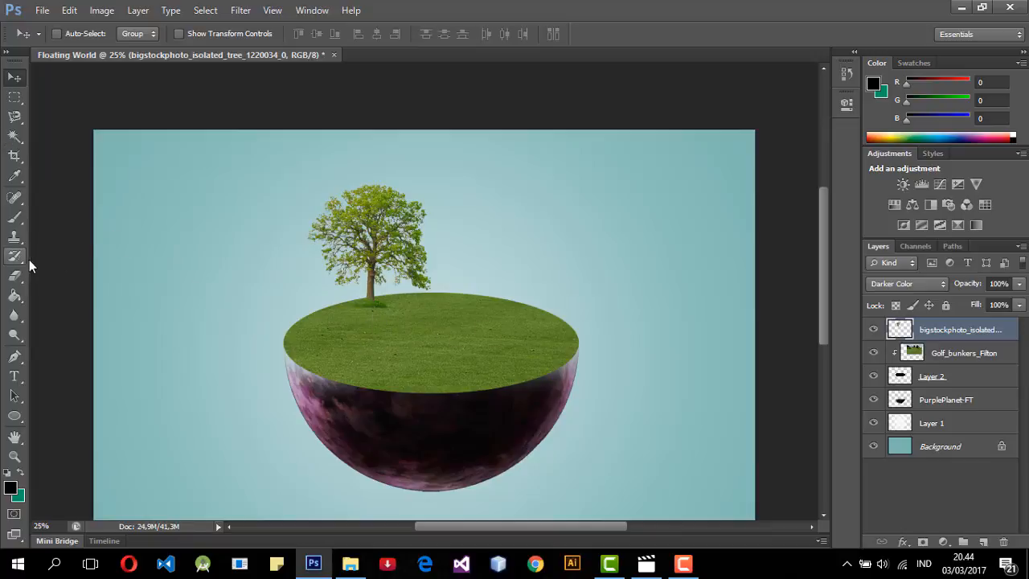
left_click_drag(391, 231, 389, 229)
Step: Erase the grass tuft around the trunk's base with a 90 px Eraser and move the tree slightly right
left_click(19, 275)
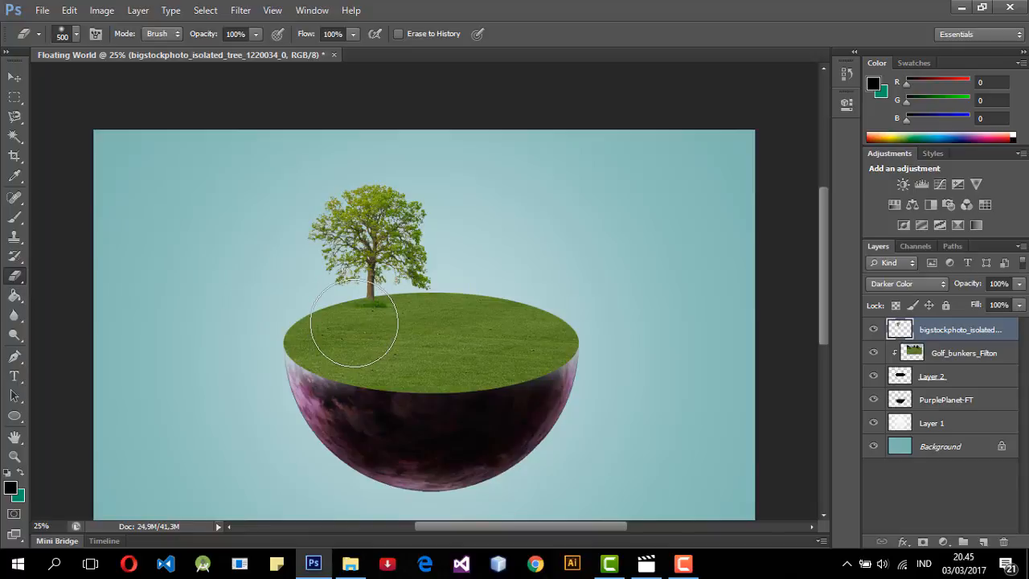
key("bracketleft")
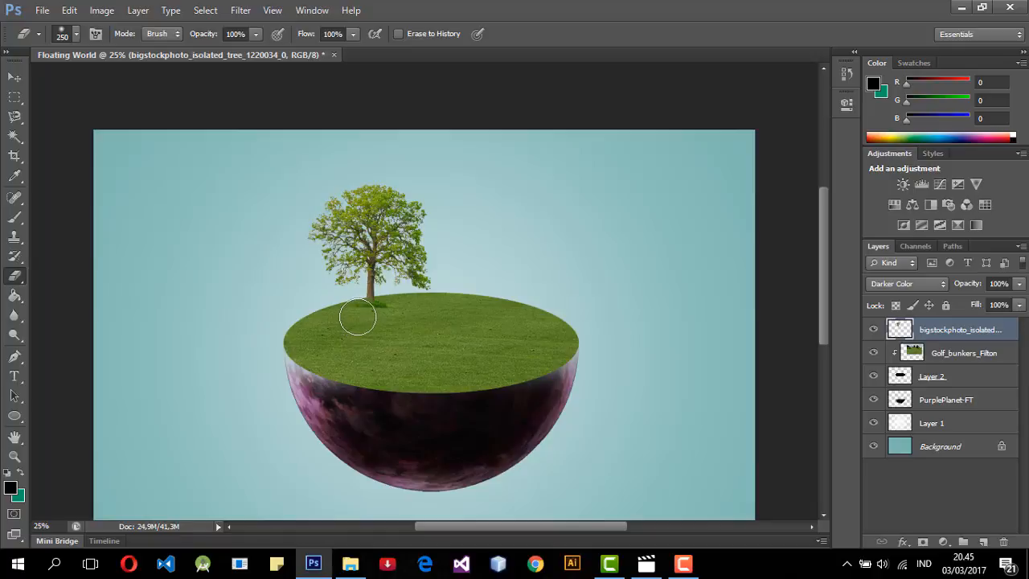
key("bracketleft")
key("bracketleft")
left_click_drag(365, 307, 401, 304)
key("ctrl+alt+z")
key("ctrl+z")
left_click_drag(401, 299, 384, 314)
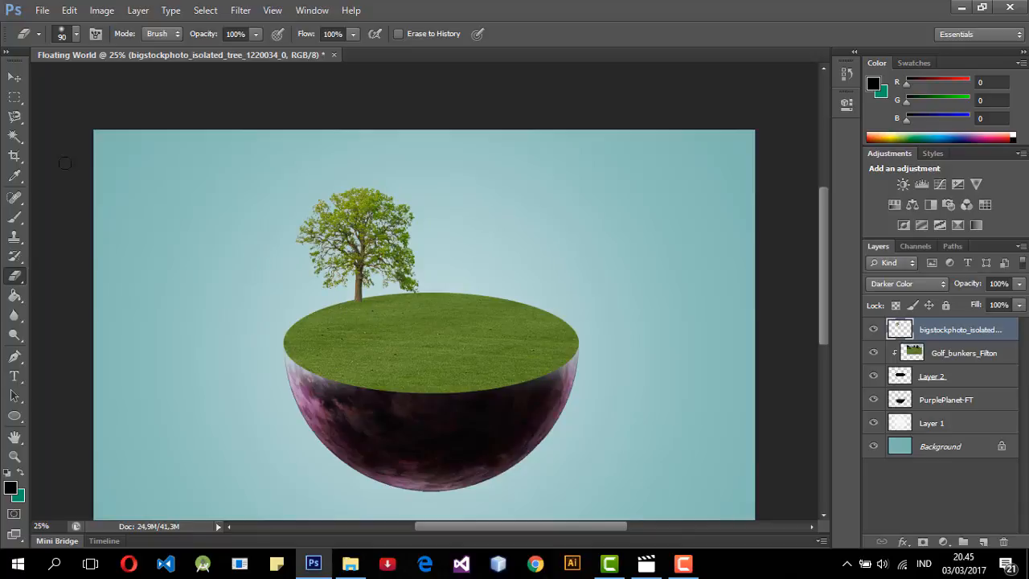
left_click(14, 77)
left_click_drag(354, 236, 364, 238)
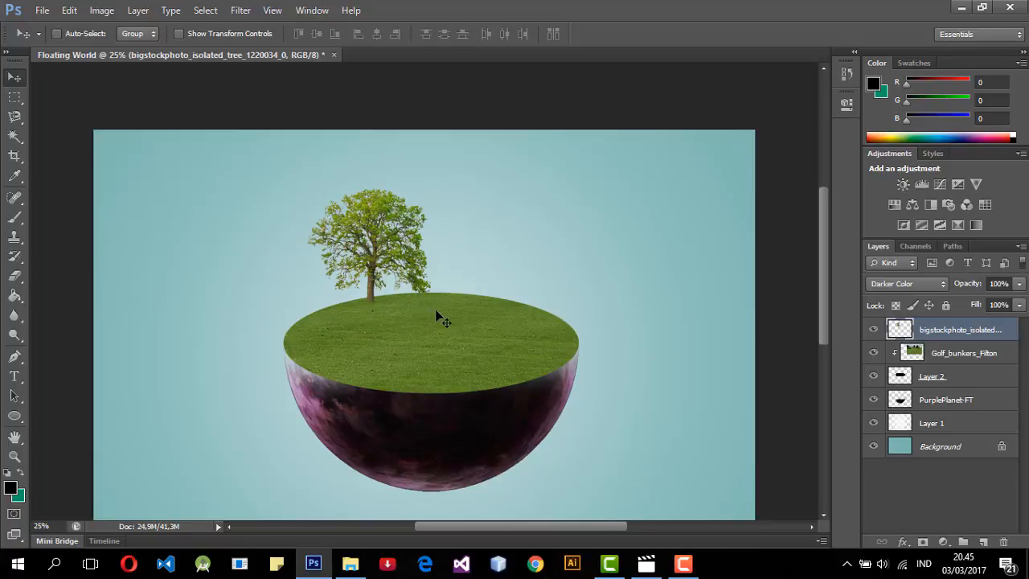
Step: Brighten the tree with a Levels adjustment, setting the midtone input level to 1.38
scroll(453, 313, "up", 1)
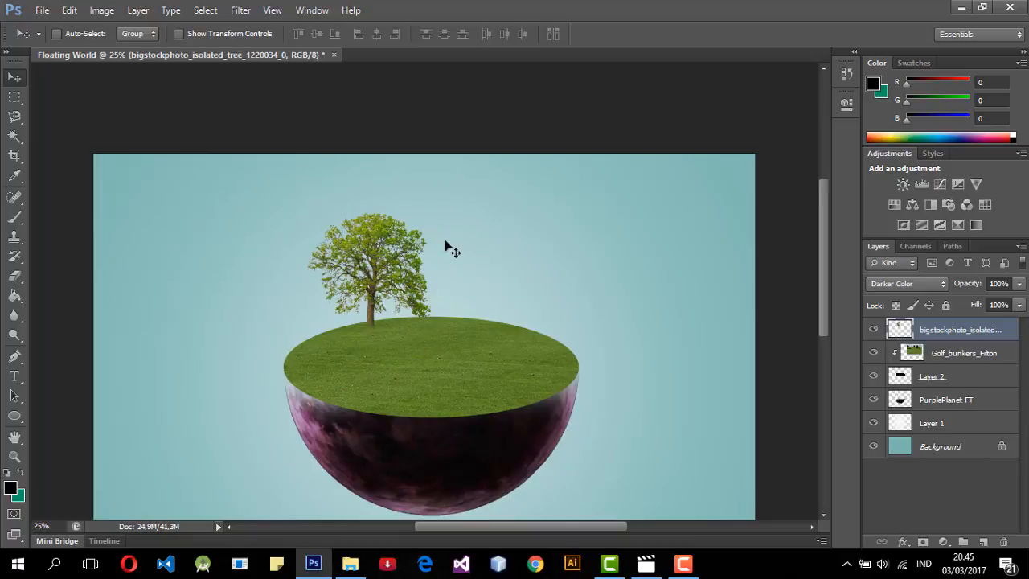
left_click(110, 19)
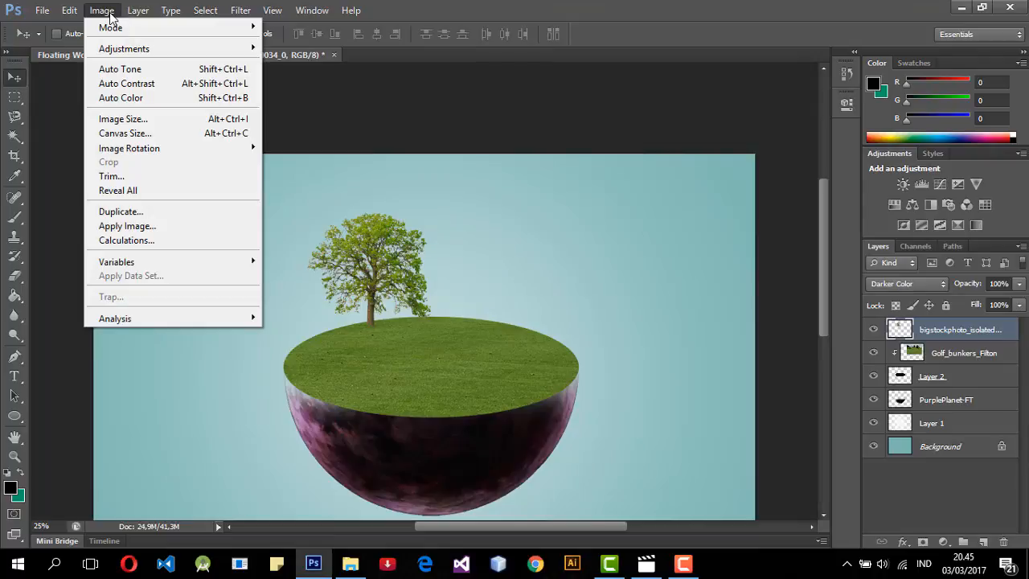
mouse_move(115, 50)
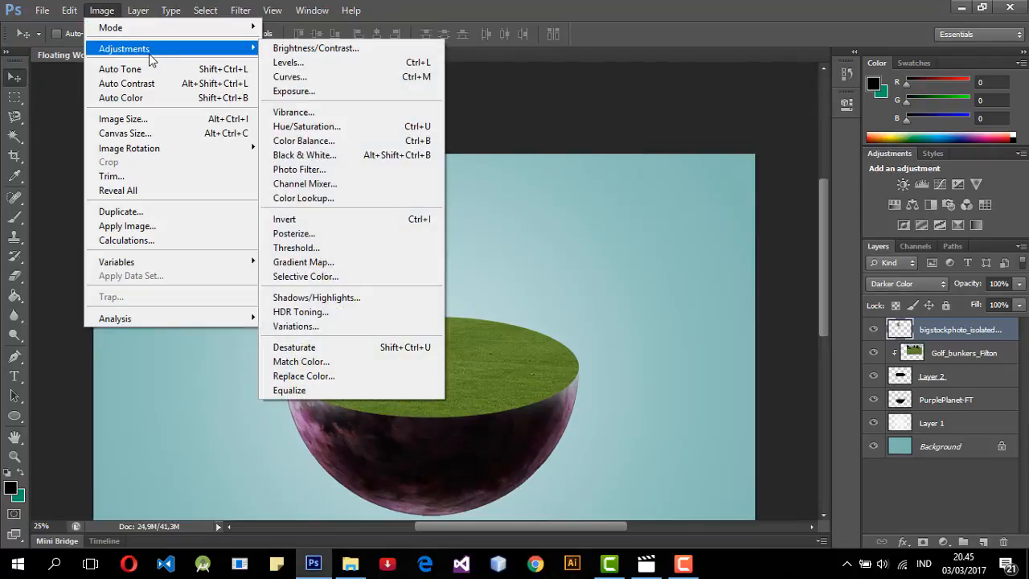
left_click(282, 62)
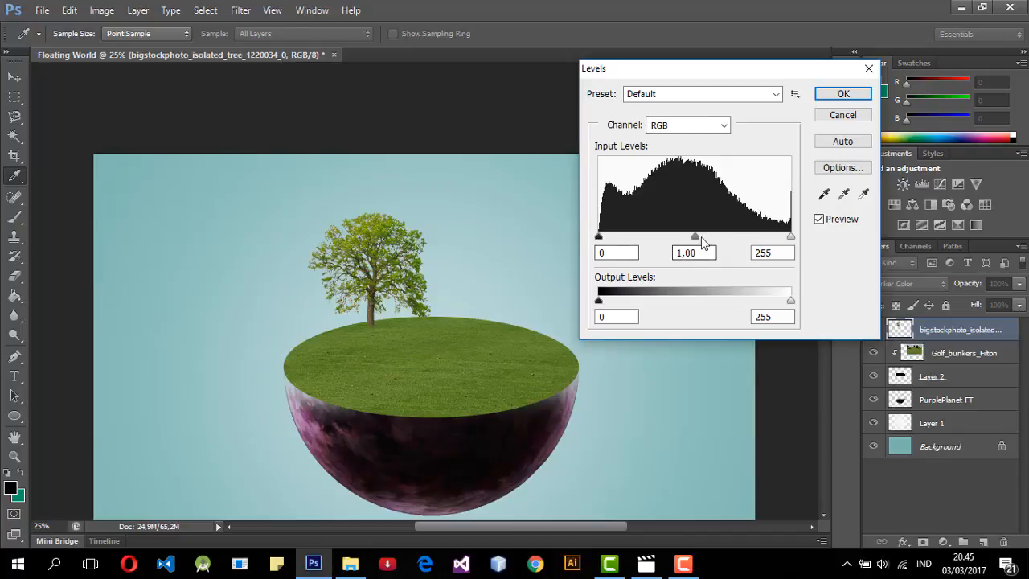
left_click_drag(696, 237, 672, 237)
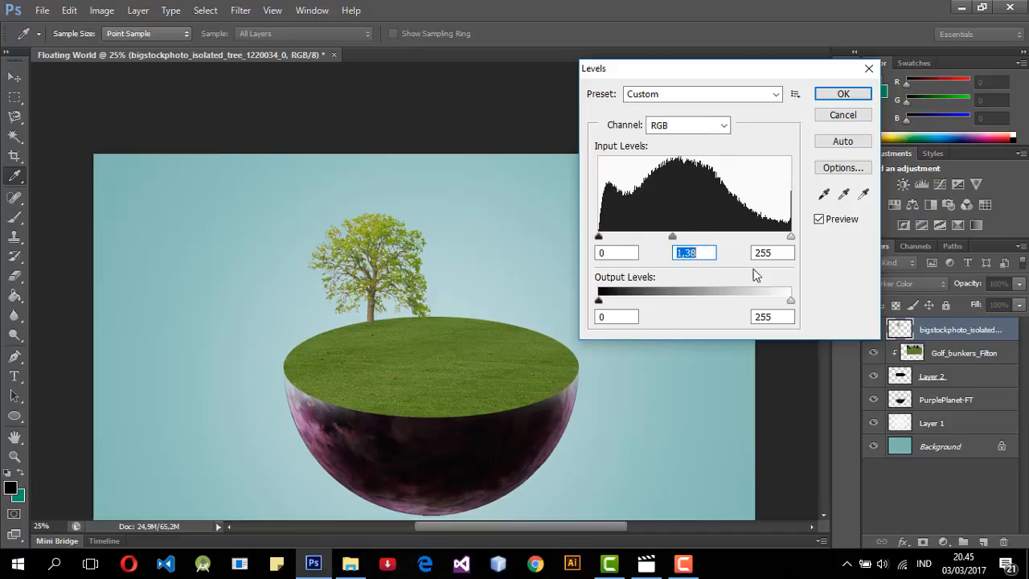
left_click(839, 102)
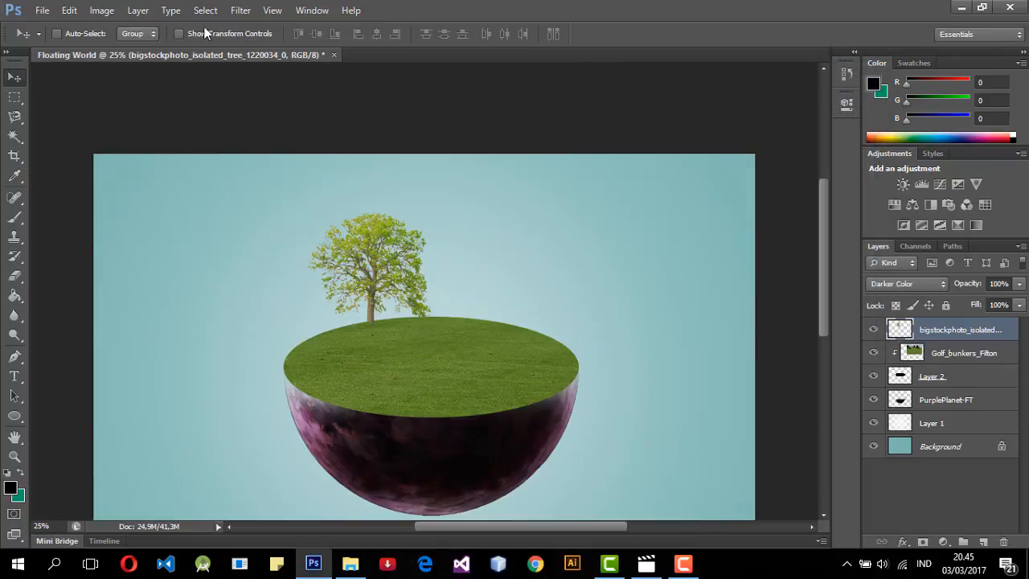
Step: Apply a Brightness/Contrast adjustment to the tree with brightness 0 and contrast 1
left_click(137, 10)
mouse_move(113, 22)
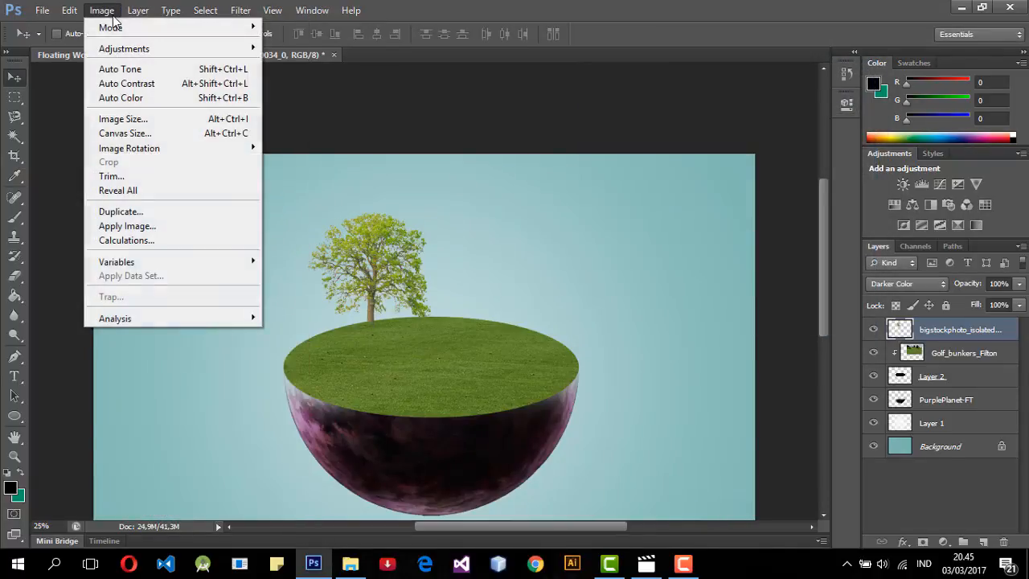
mouse_move(230, 49)
left_click(270, 44)
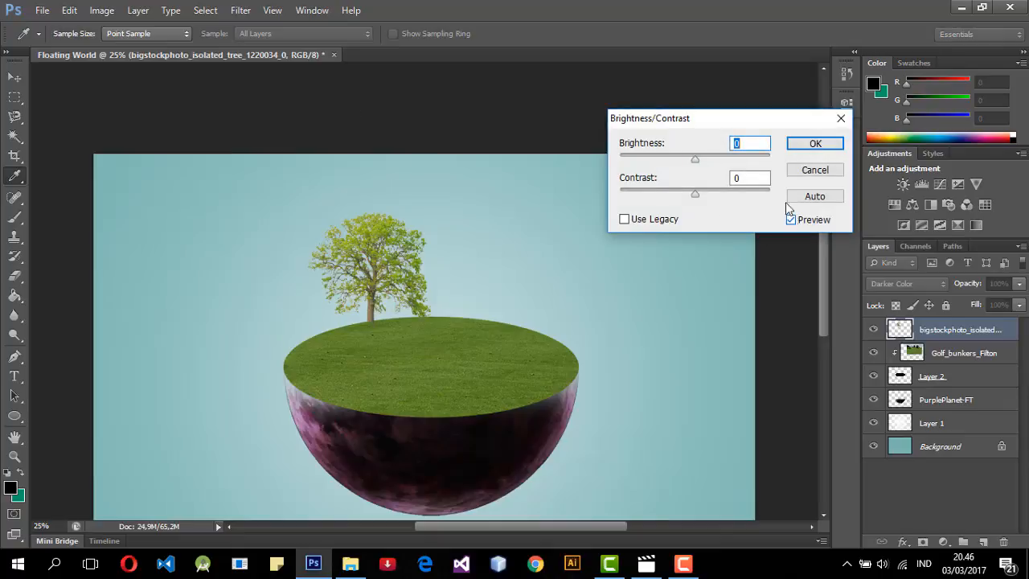
mouse_move(695, 160)
left_mouse_down()
mouse_move(710, 154)
mouse_move(666, 156)
mouse_move(696, 157)
left_mouse_up()
mouse_move(694, 202)
left_mouse_down()
mouse_move(671, 202)
mouse_move(712, 204)
left_mouse_up()
left_click_drag(697, 157, 696, 160)
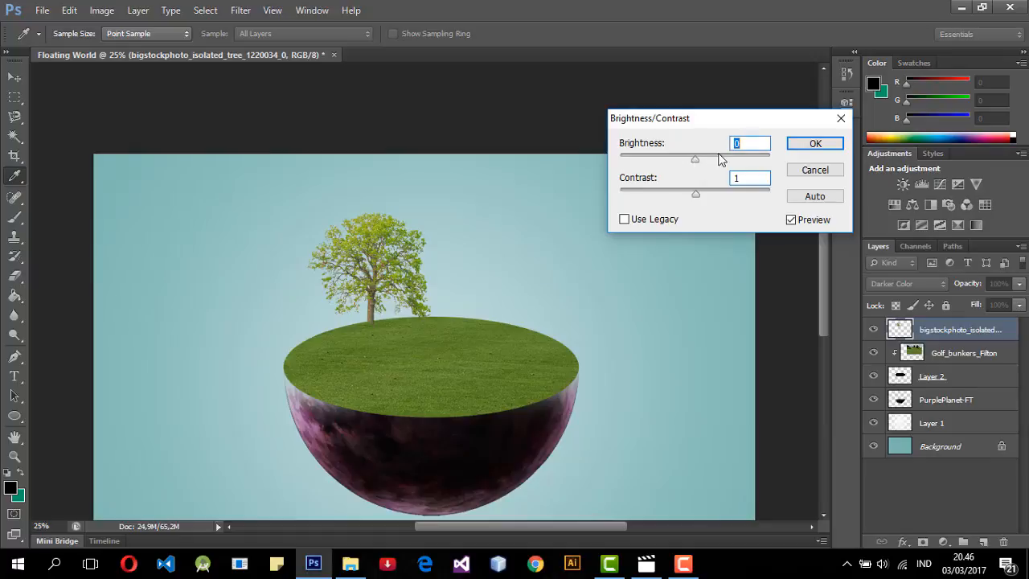
left_click(810, 146)
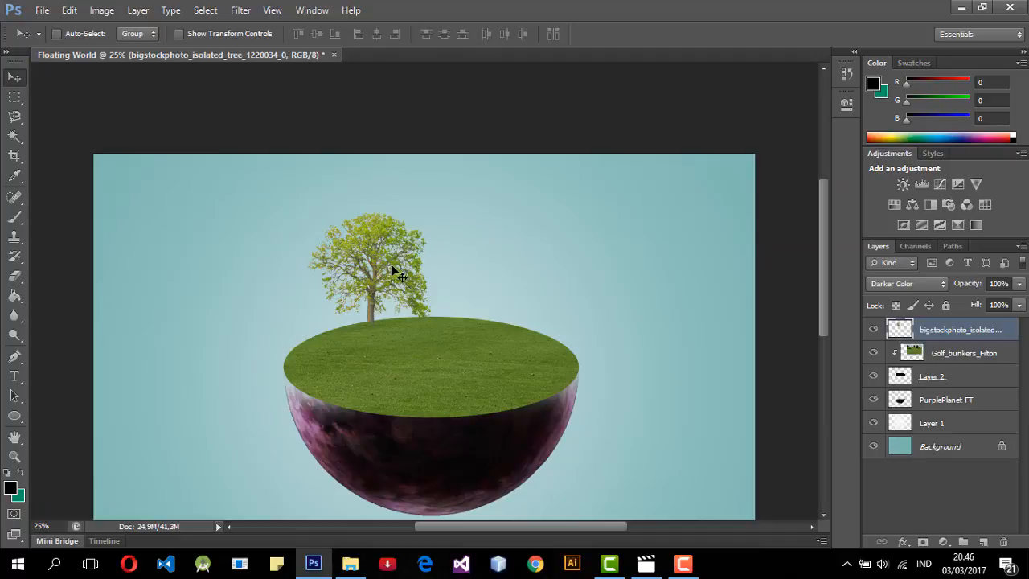
Step: Nudge the tree very slightly down so its trunk meets the rear edge of the grass
left_click_drag(391, 280, 395, 276)
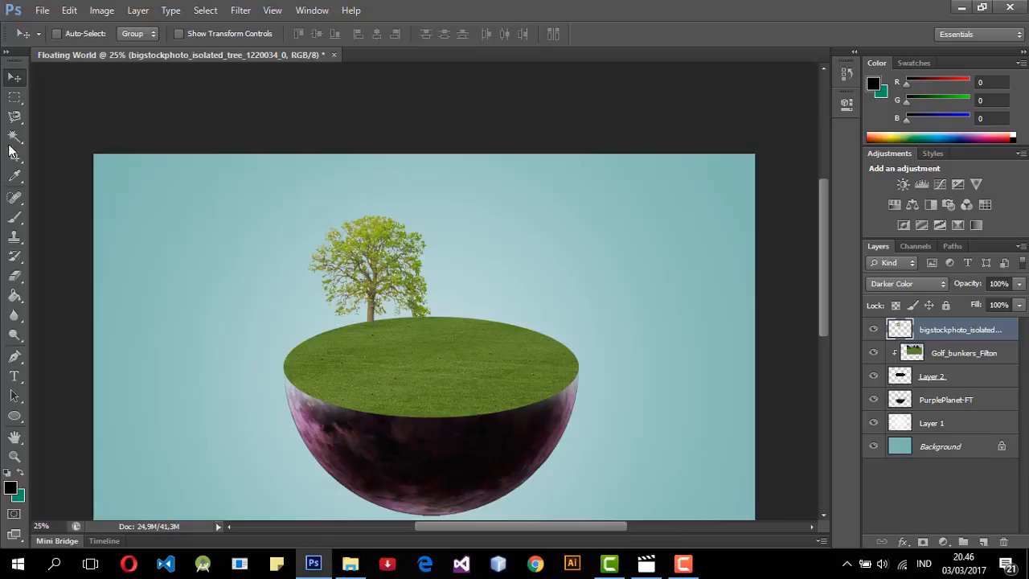
left_click(14, 276)
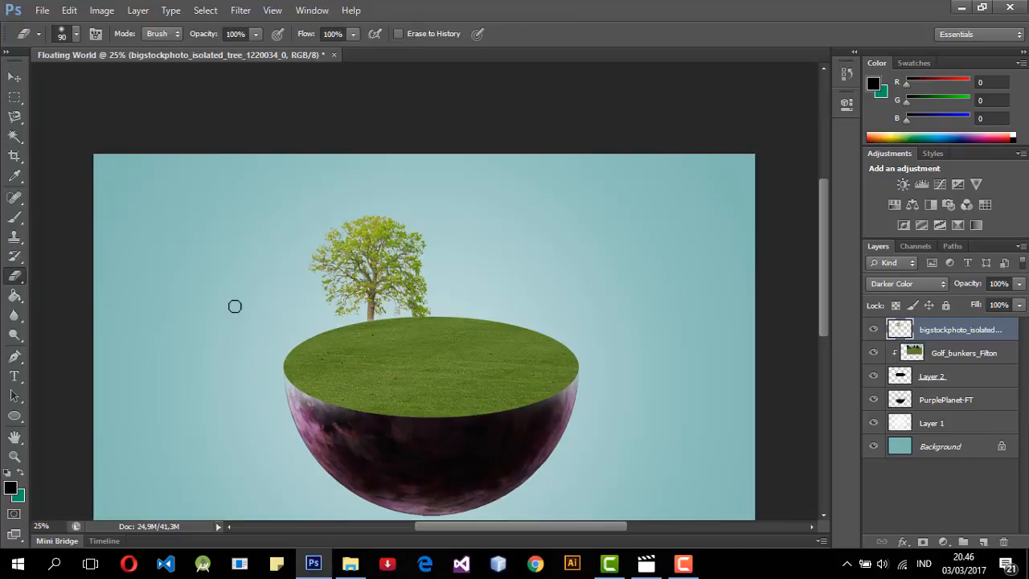
key("ctrl+alt+z")
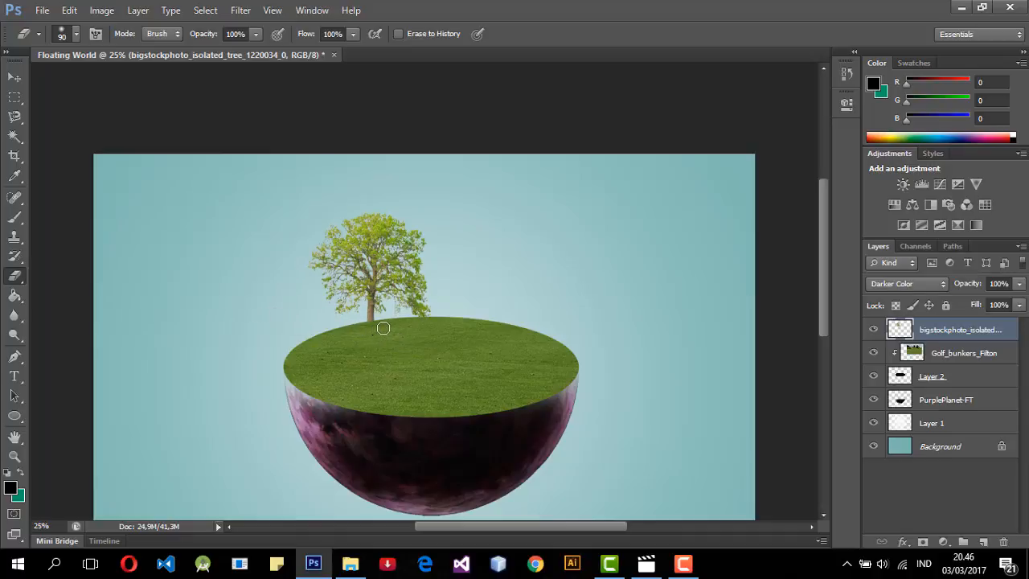
key("v")
mouse_move(393, 264)
left_mouse_down()
mouse_move(408, 253)
mouse_move(381, 266)
left_mouse_up()
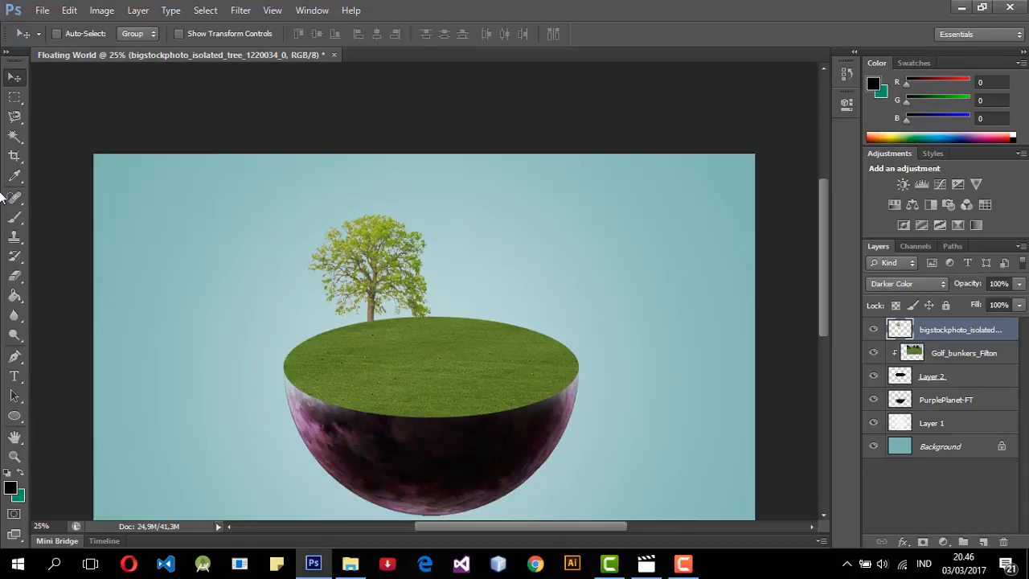
left_click(15, 275)
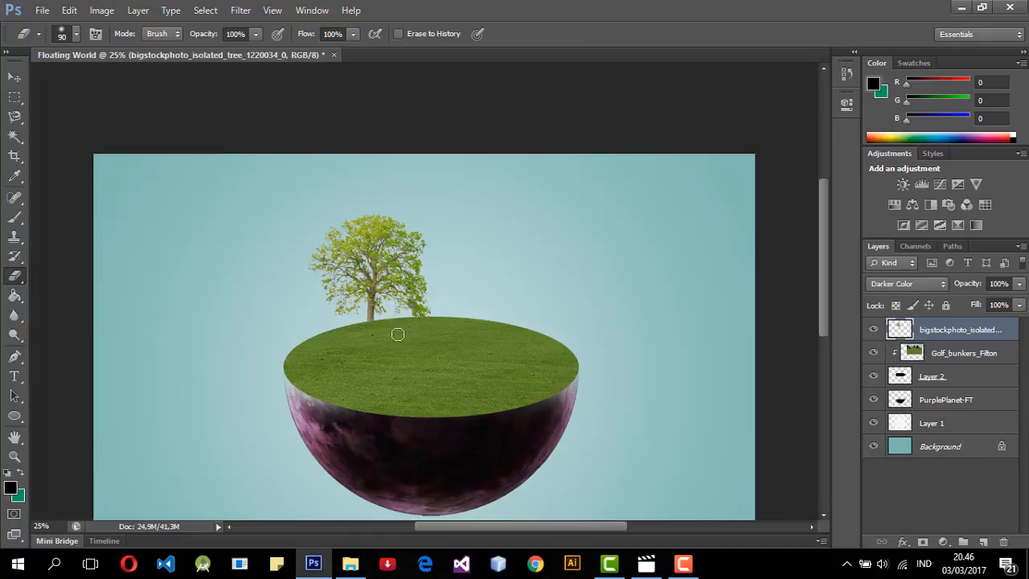
left_click(14, 76)
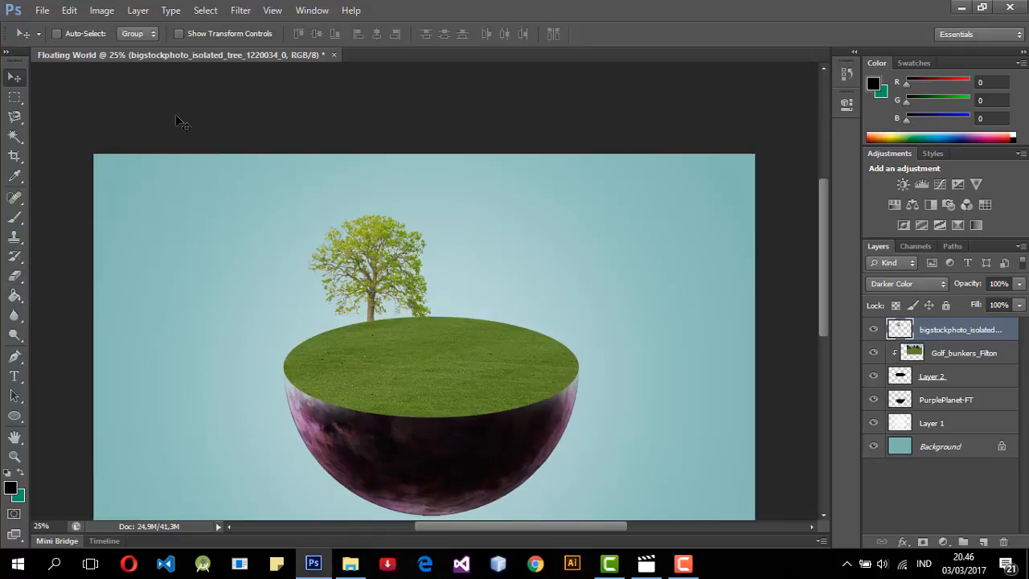
Step: Duplicate the tree layer within the Floating World document, keeping the suggested copy name
right_click(982, 331)
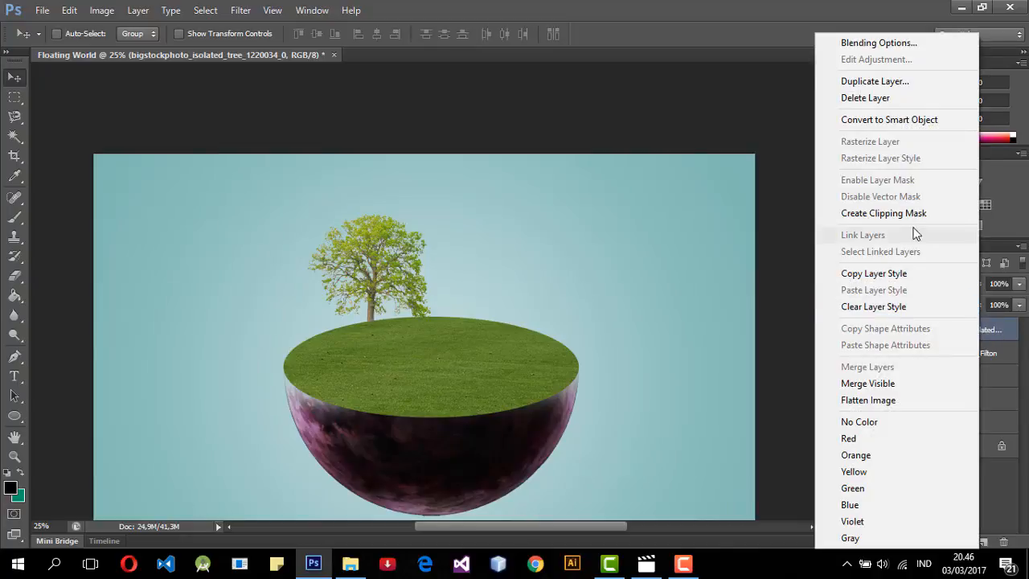
left_click(897, 90)
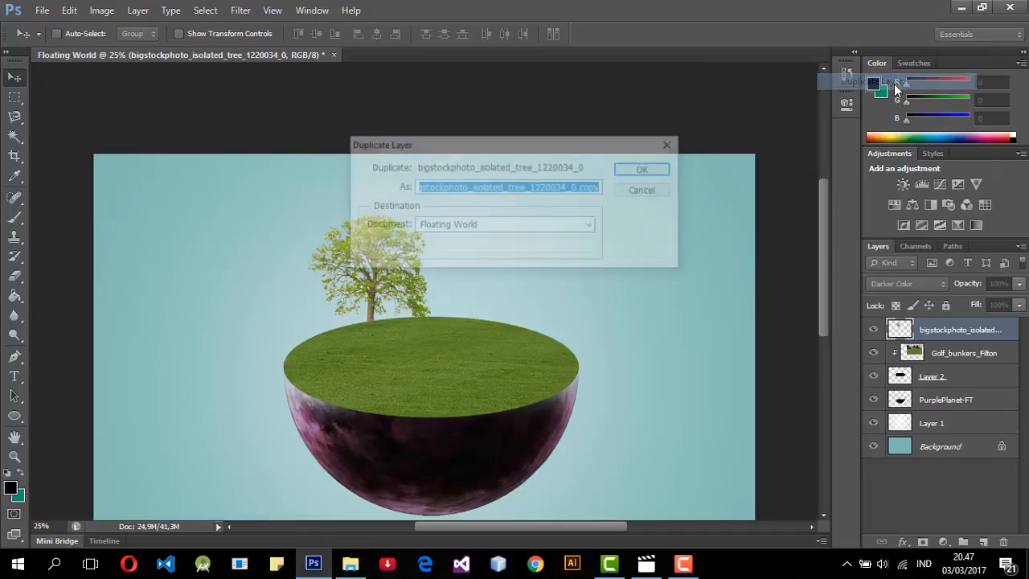
left_click(652, 176)
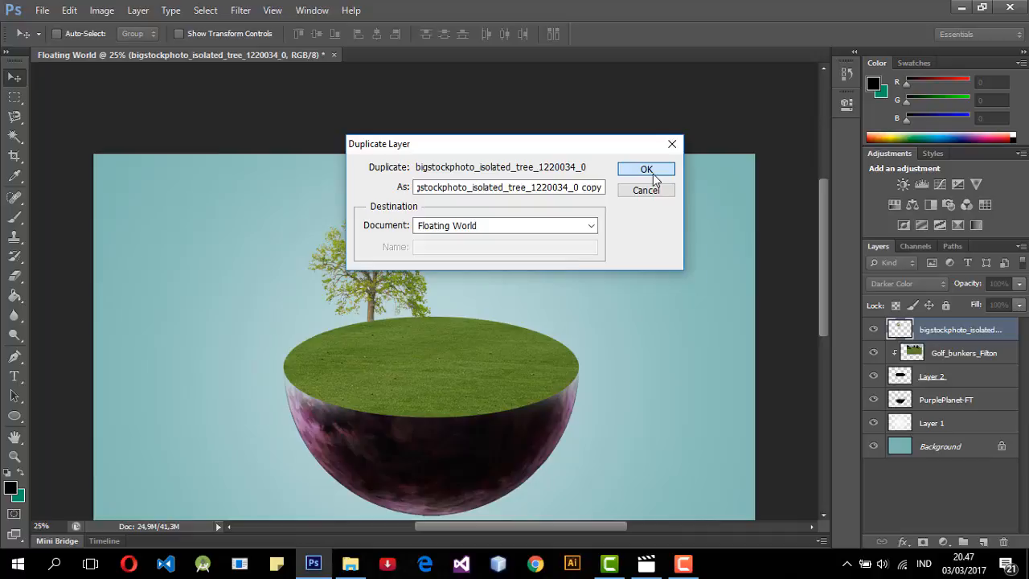
left_click(654, 175)
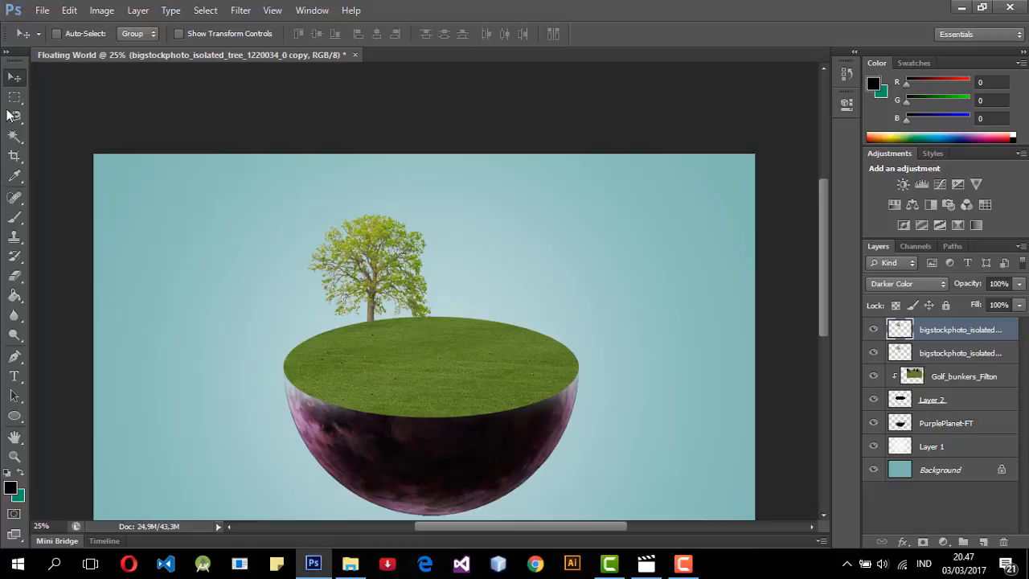
Step: Turn the duplicated tree solid black with Levels, setting the midtones to 1.09 and the white output level to 0
left_click(97, 9)
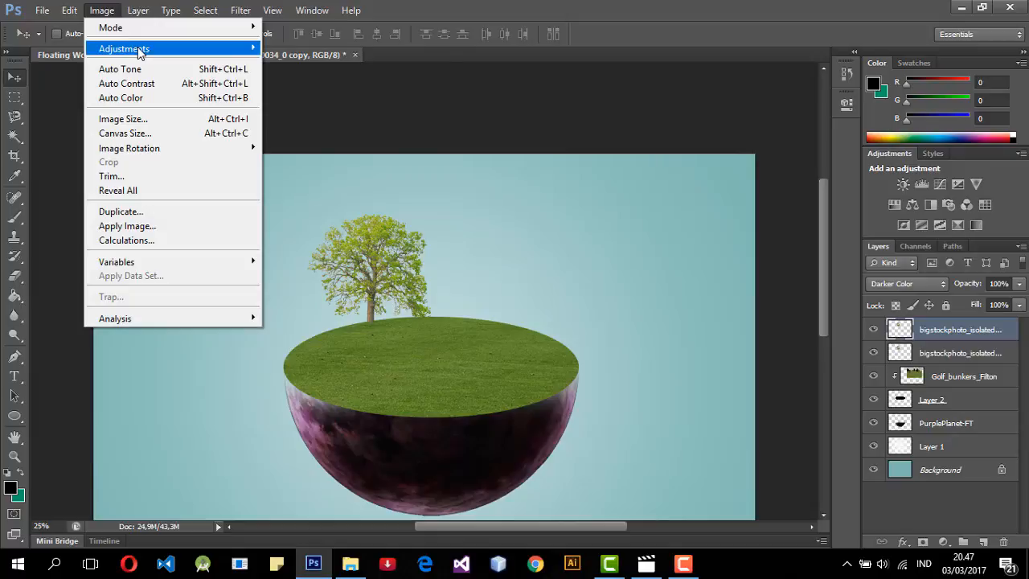
mouse_move(149, 48)
left_click(291, 63)
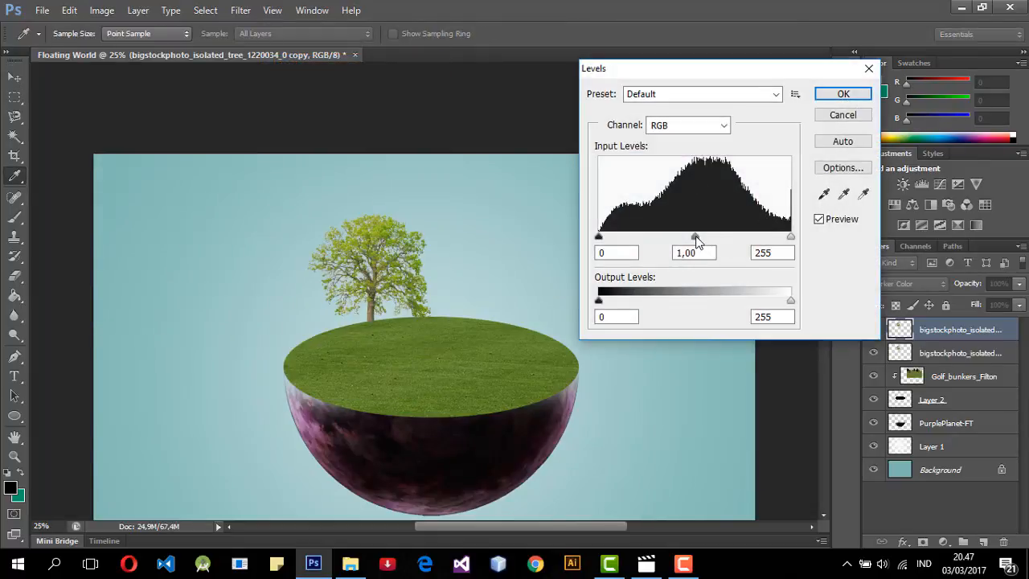
mouse_move(697, 237)
left_mouse_down()
mouse_move(607, 238)
mouse_move(689, 236)
left_mouse_up()
left_click_drag(791, 300, 585, 300)
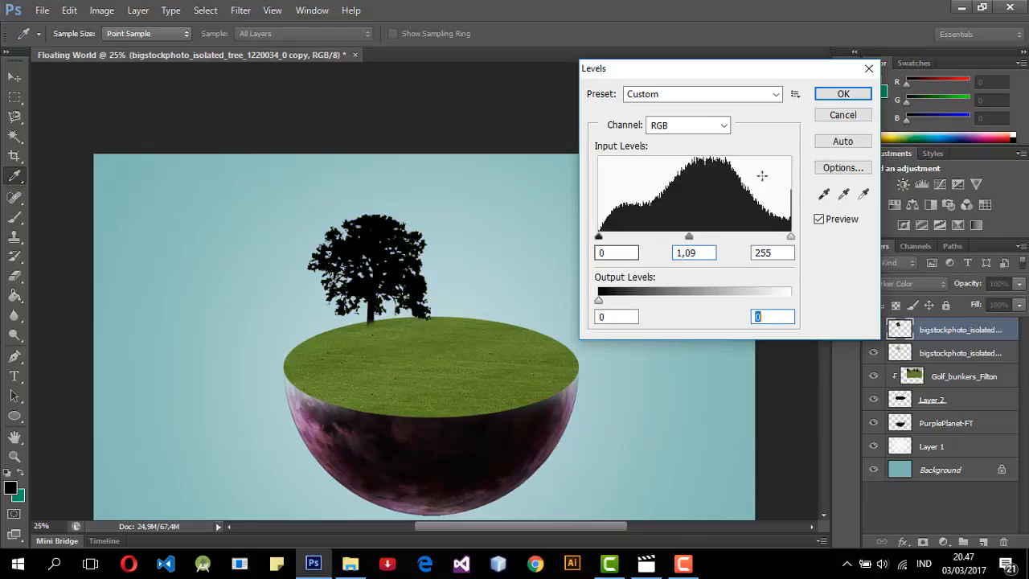
left_click(841, 97)
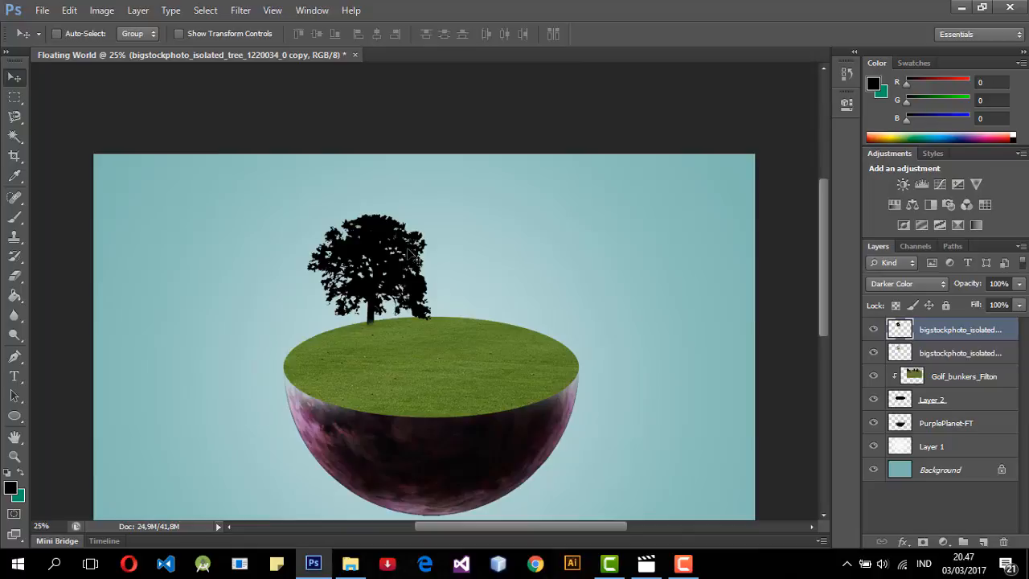
Step: Flip the black tree copy downward and squash it to about 52% height so it lies on the grass below the trunk
key("ctrl+t")
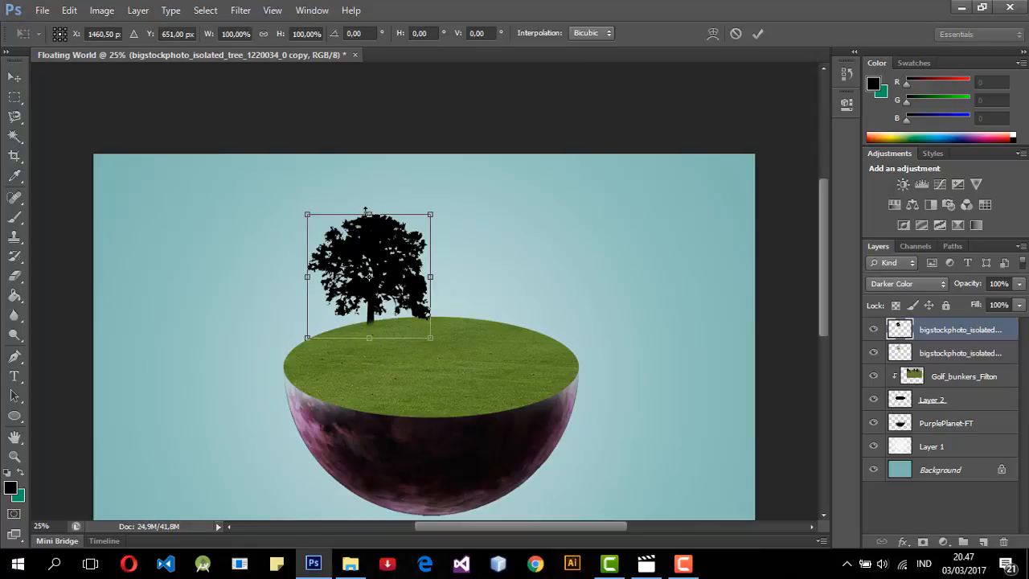
left_click_drag(366, 211, 392, 366)
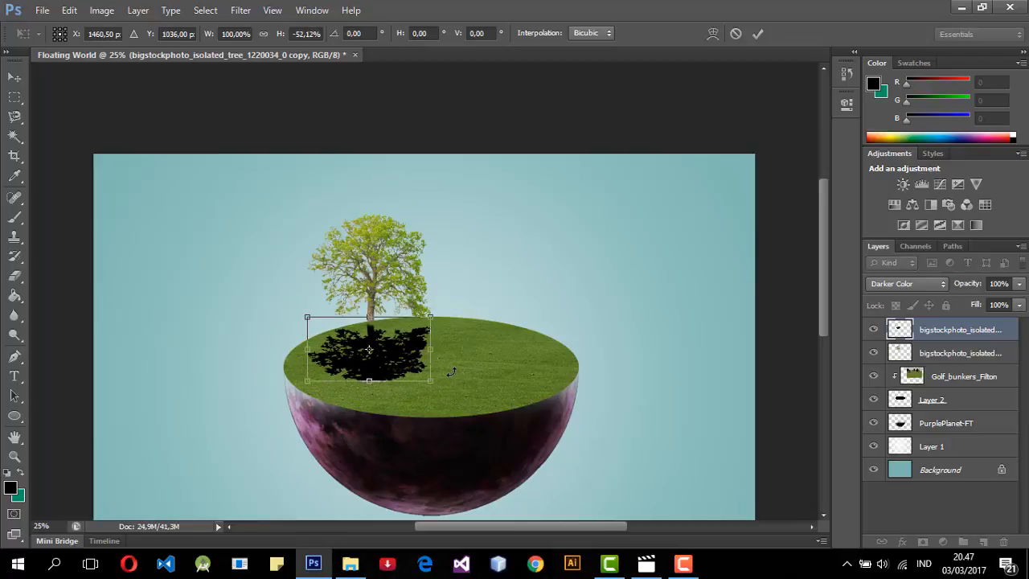
left_click(14, 77)
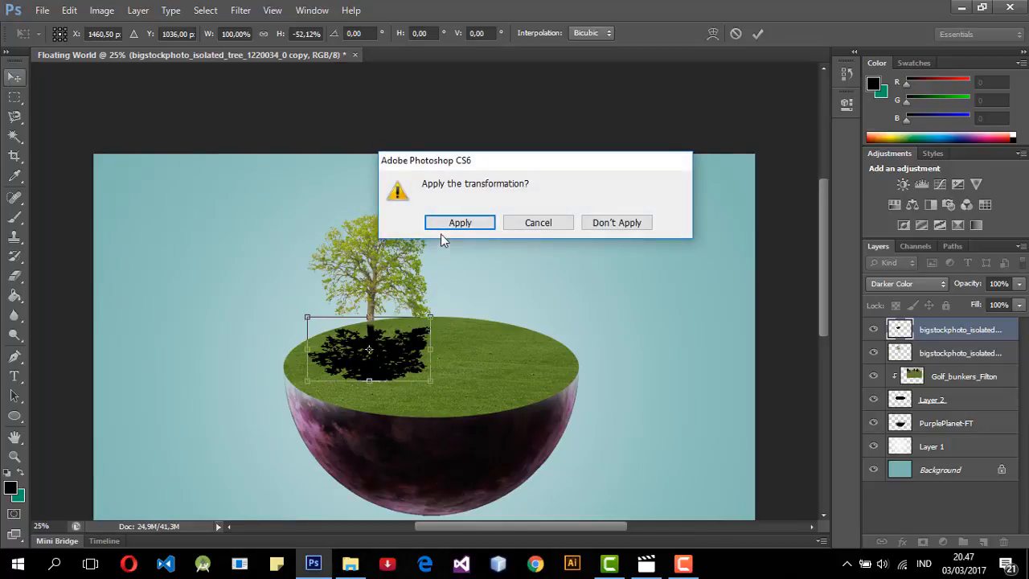
left_click(460, 222)
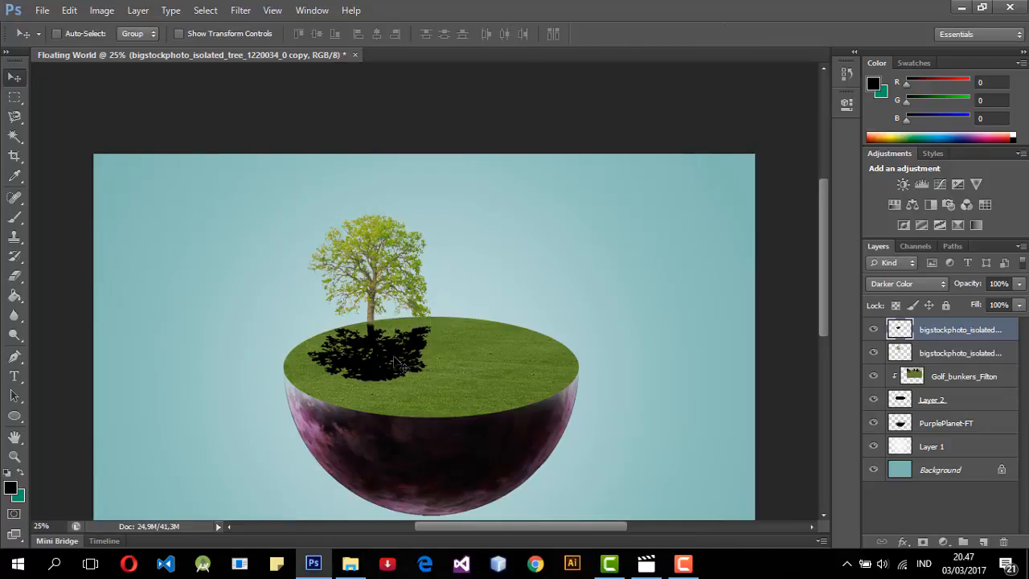
Step: Transform the black tree shadow to 91.50% width, 111.05% height and -3.75° rotation, with its trunk meeting the tree's base
left_click_drag(383, 362, 435, 352)
key("ctrl+t")
left_click_drag(435, 381, 392, 389)
left_click_drag(431, 353, 420, 353)
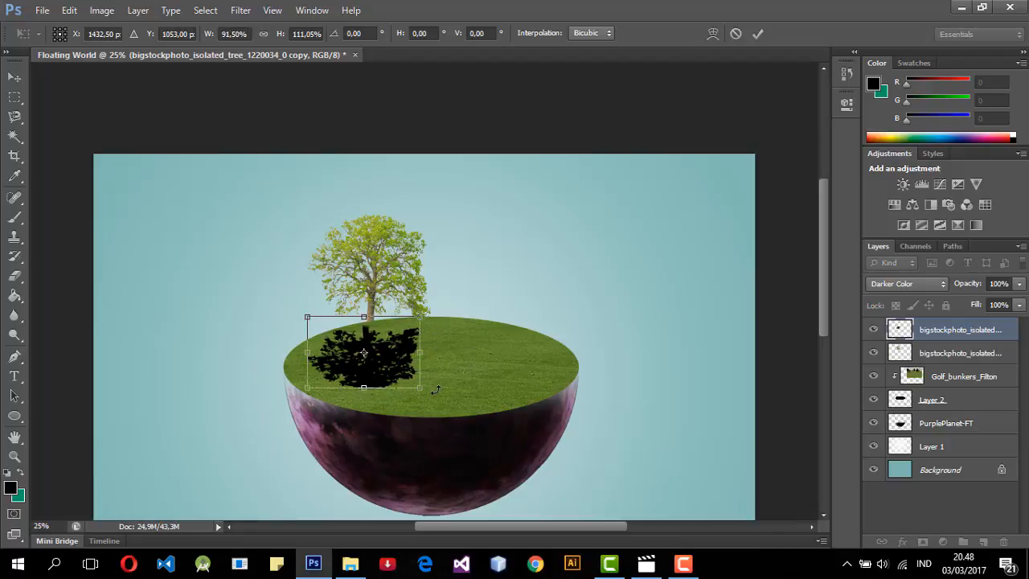
left_click_drag(437, 389, 402, 361)
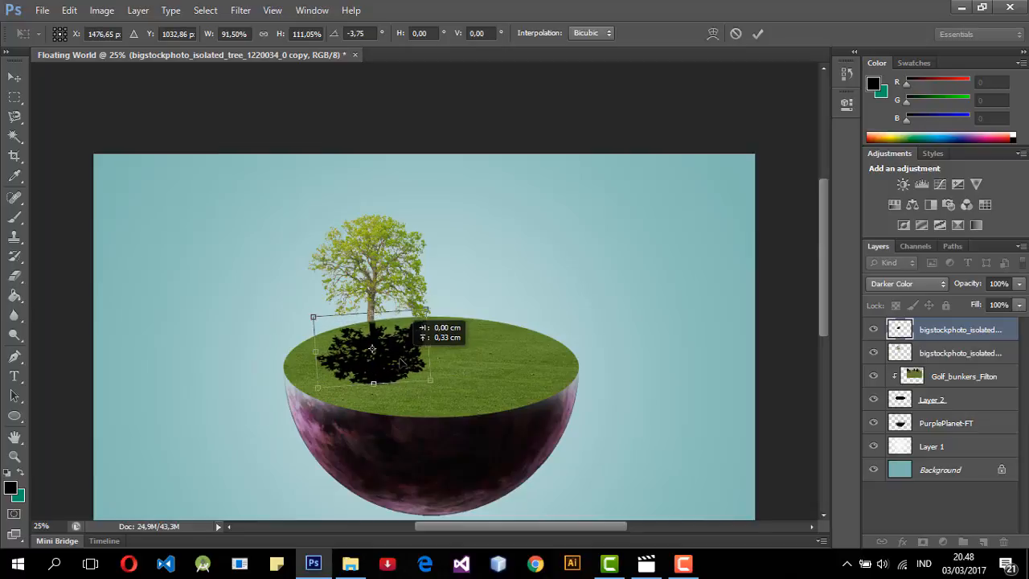
left_click_drag(399, 362, 401, 364)
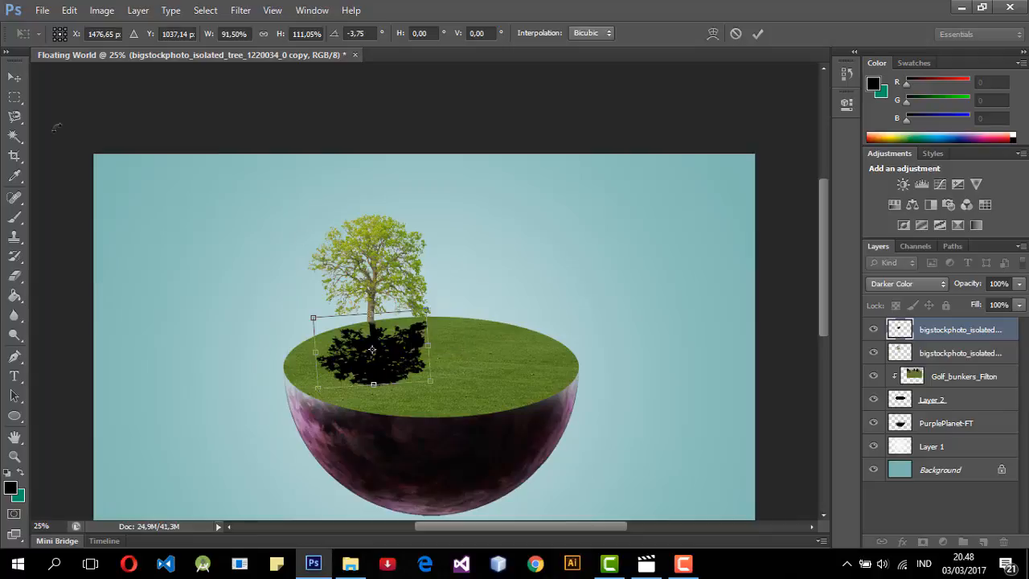
left_click(6, 74)
left_click(450, 222)
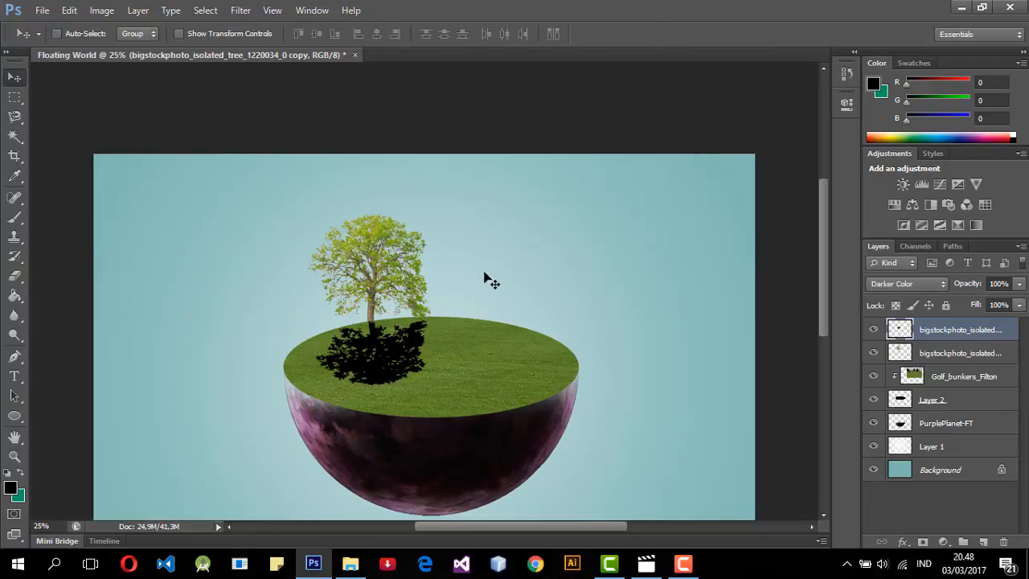
Step: Soften the black tree shadow with a Gaussian Blur of 3.6 pixels radius
scroll(406, 374, "up", 2)
scroll(406, 374, "down", 3)
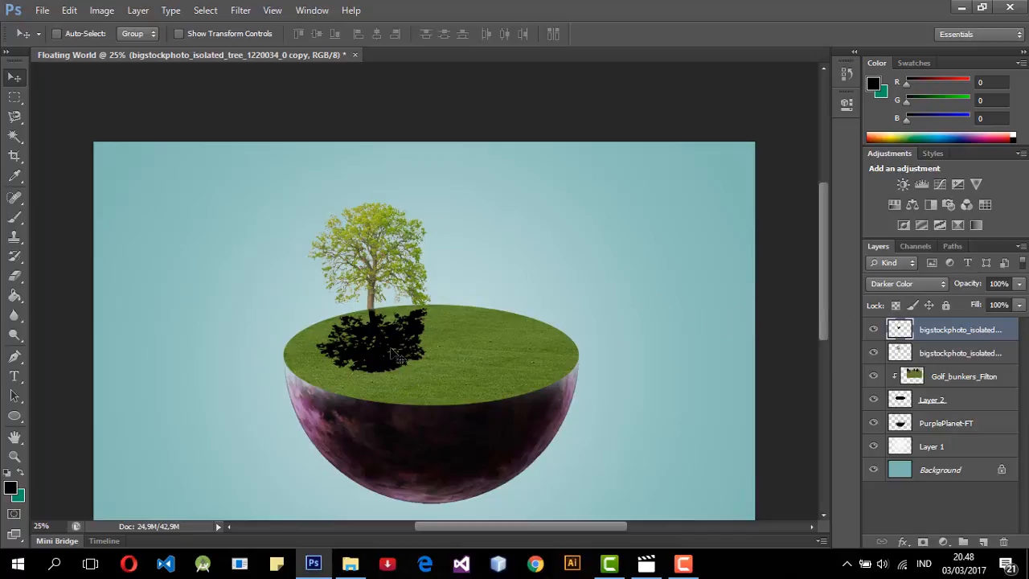
left_click(95, 14)
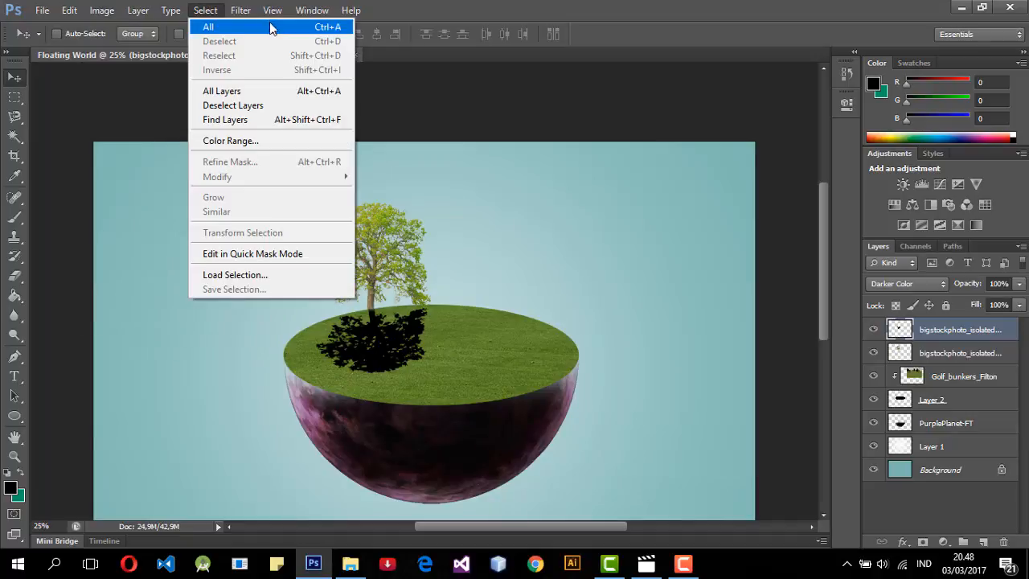
mouse_move(240, 12)
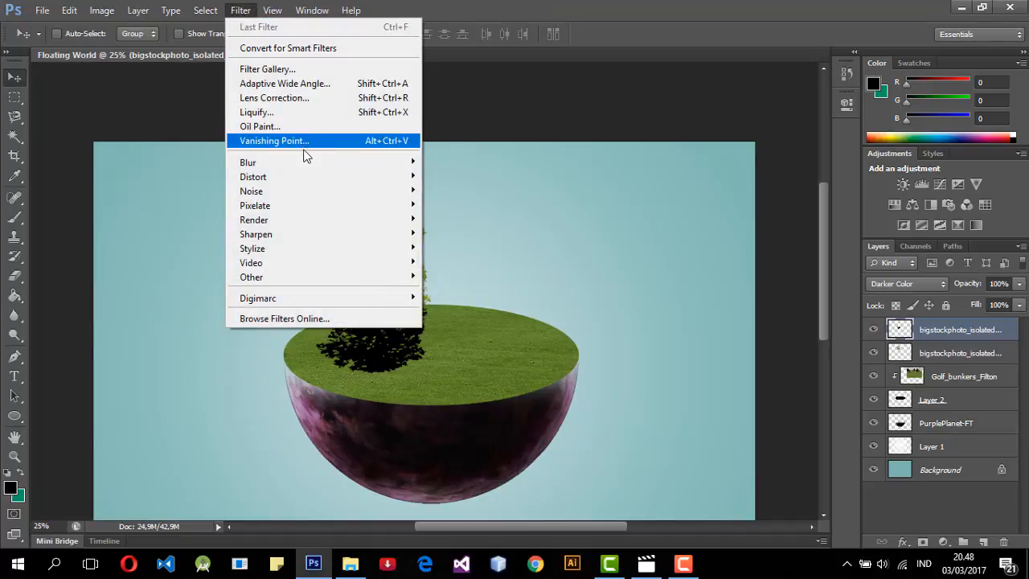
mouse_move(359, 169)
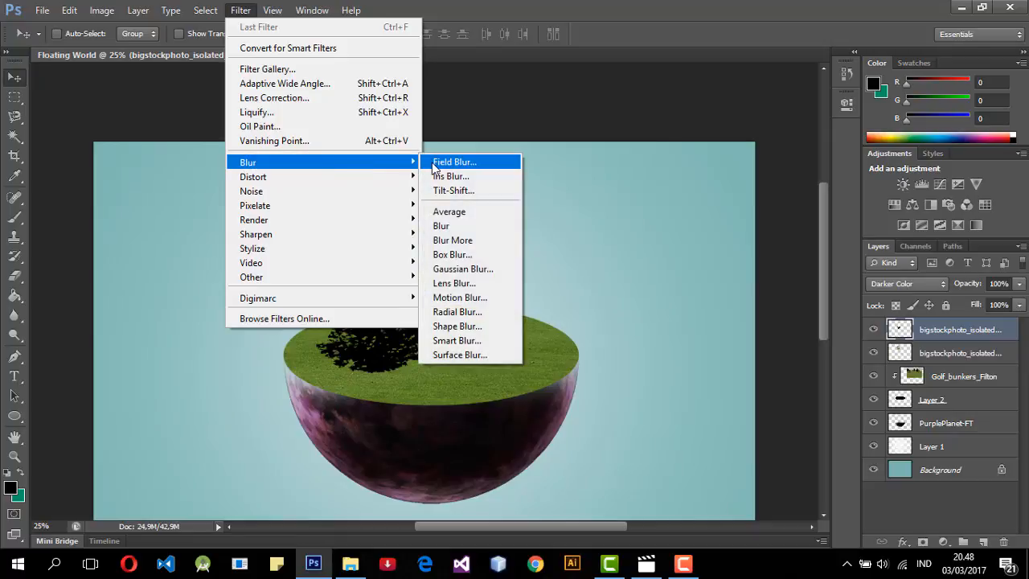
left_click(466, 271)
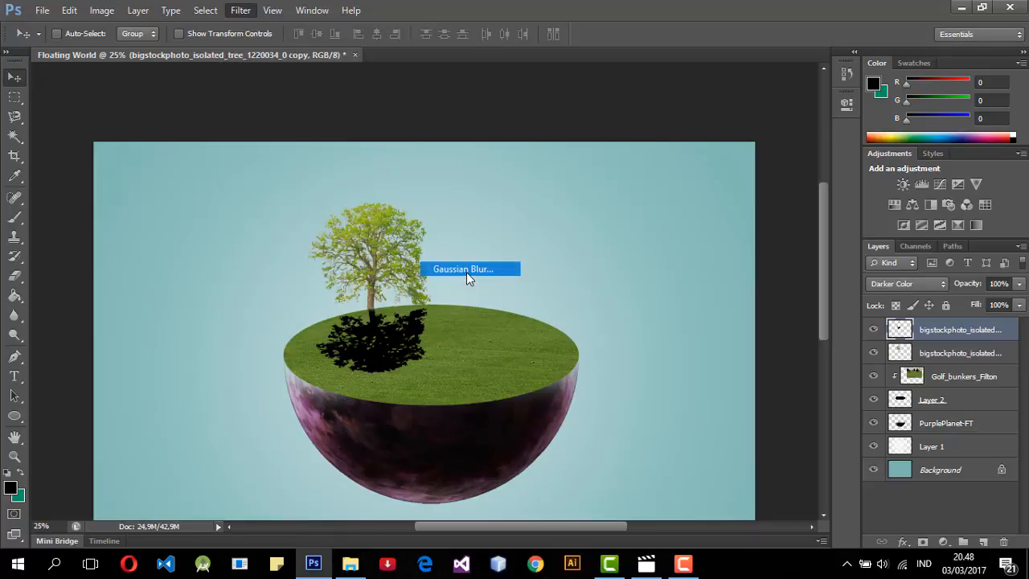
left_click_drag(290, 62, 586, 122)
left_click_drag(541, 339, 516, 340)
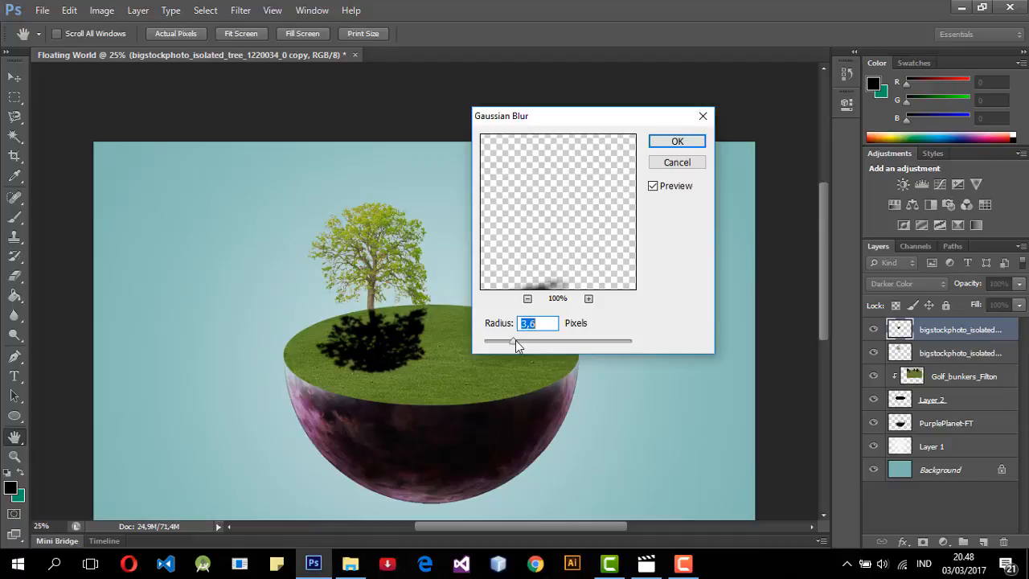
left_click(674, 142)
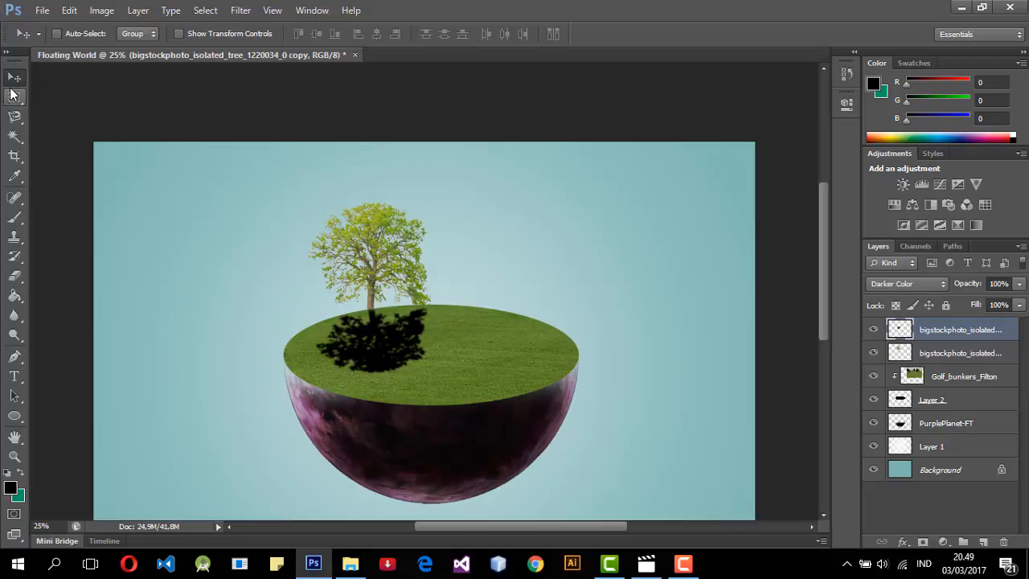
Step: Rotate the blurred tree shadow 2.19° and nudge it slightly so it lines up below the trunk
key("ctrl+t")
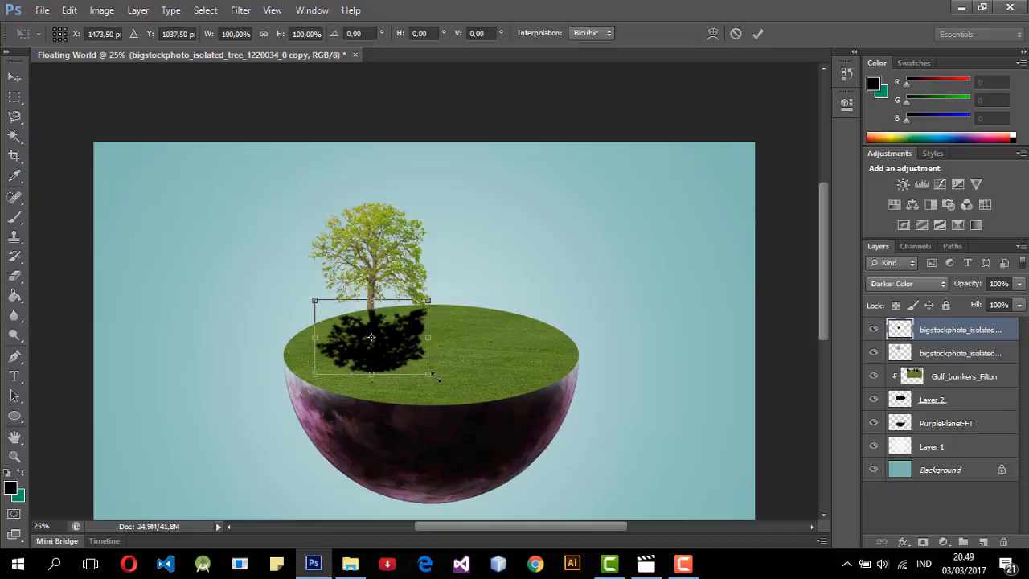
mouse_move(442, 376)
left_mouse_down()
mouse_move(436, 388)
mouse_move(442, 380)
left_mouse_up()
left_click_drag(390, 340, 392, 343)
left_click(18, 79)
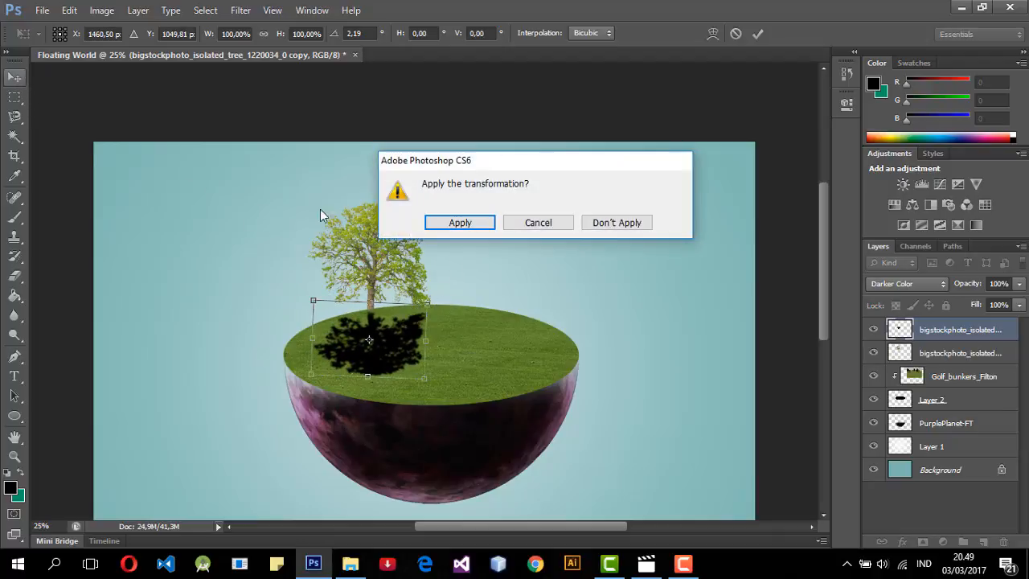
left_click(458, 222)
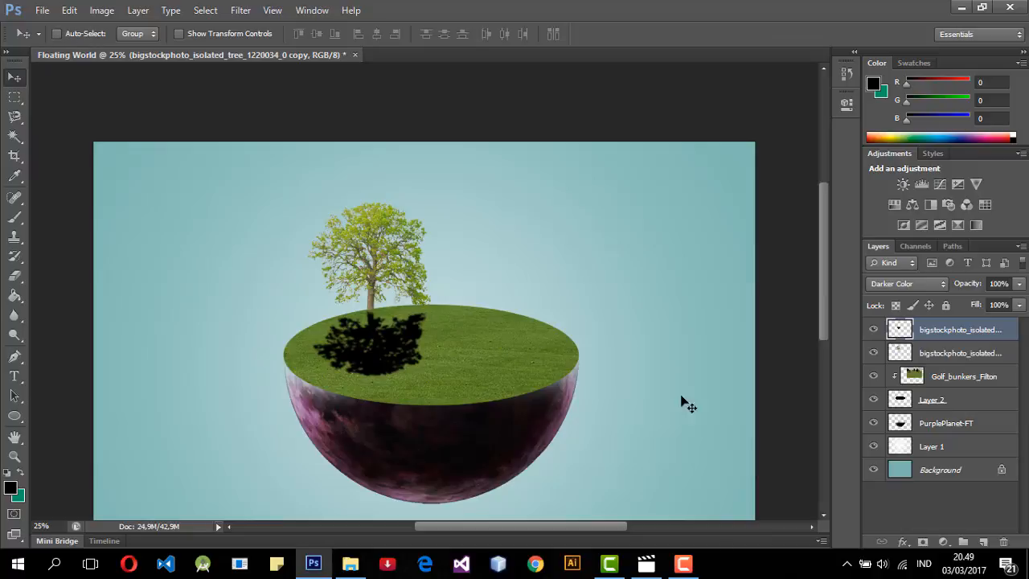
Step: Place the REL-KA-KALTIM.jpg railway photo from the FLOATING WORLD folder into the Floating World document
left_click(351, 563)
left_click(381, 368)
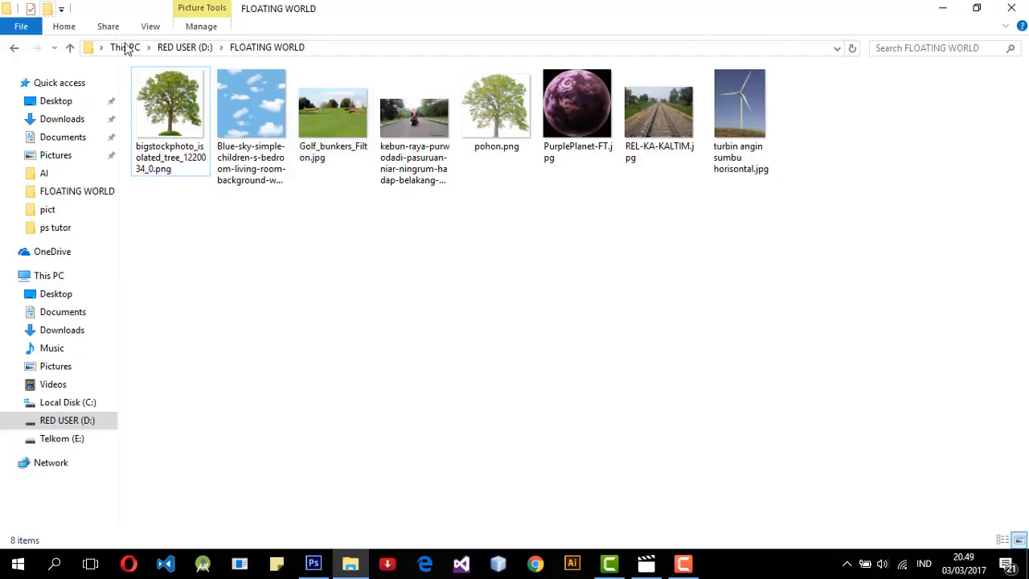
left_click_drag(660, 112, 417, 400)
left_click_drag(445, 326, 447, 323)
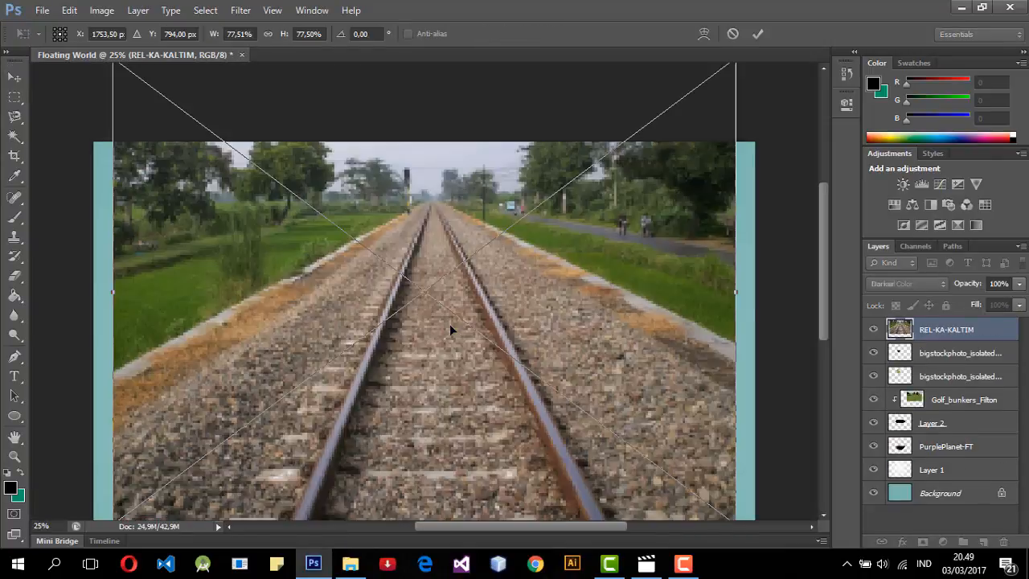
Step: Scale the railway photo to 30% and place it over the lower-right side of the half planet
scroll(656, 260, "down", 3)
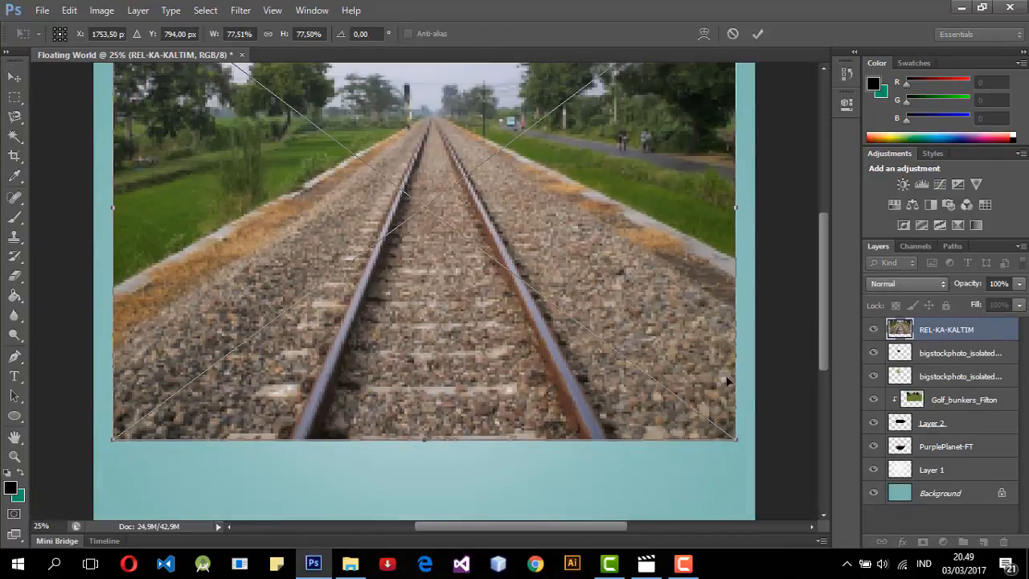
left_click_drag(735, 440, 368, 164)
left_click_drag(293, 130, 540, 318)
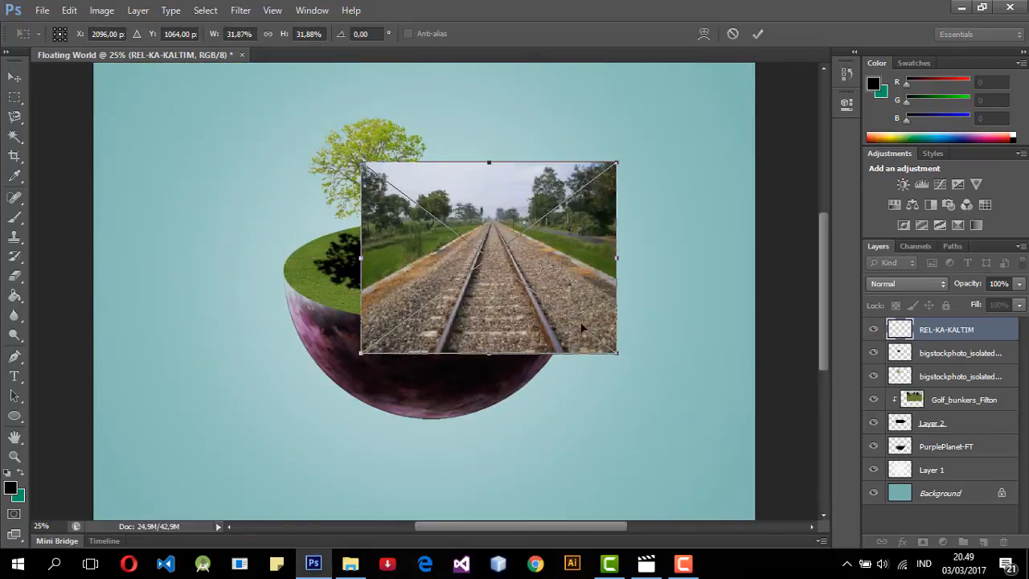
left_click_drag(616, 351, 544, 296)
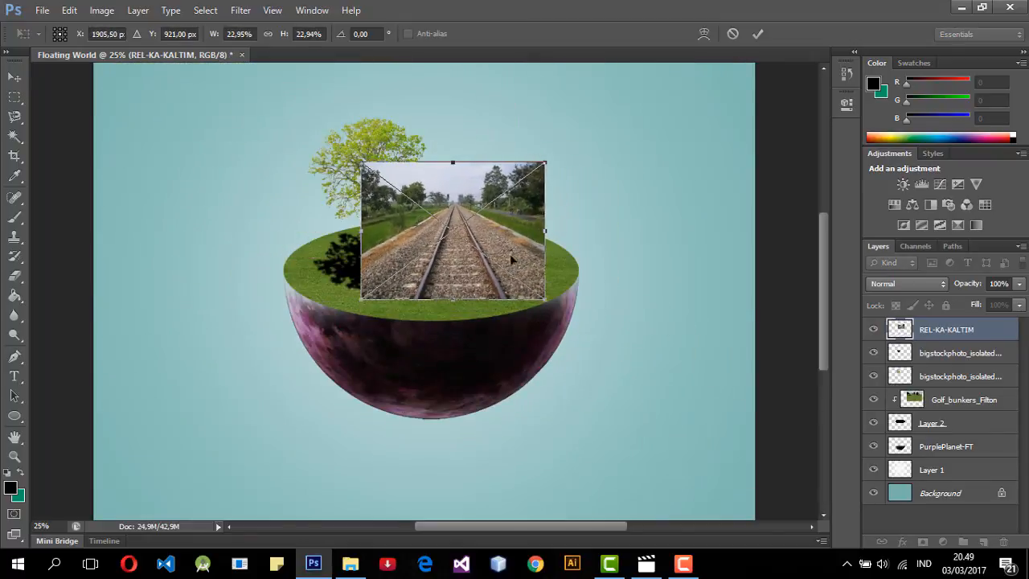
left_click_drag(510, 253, 638, 363)
left_click_drag(672, 424, 728, 459)
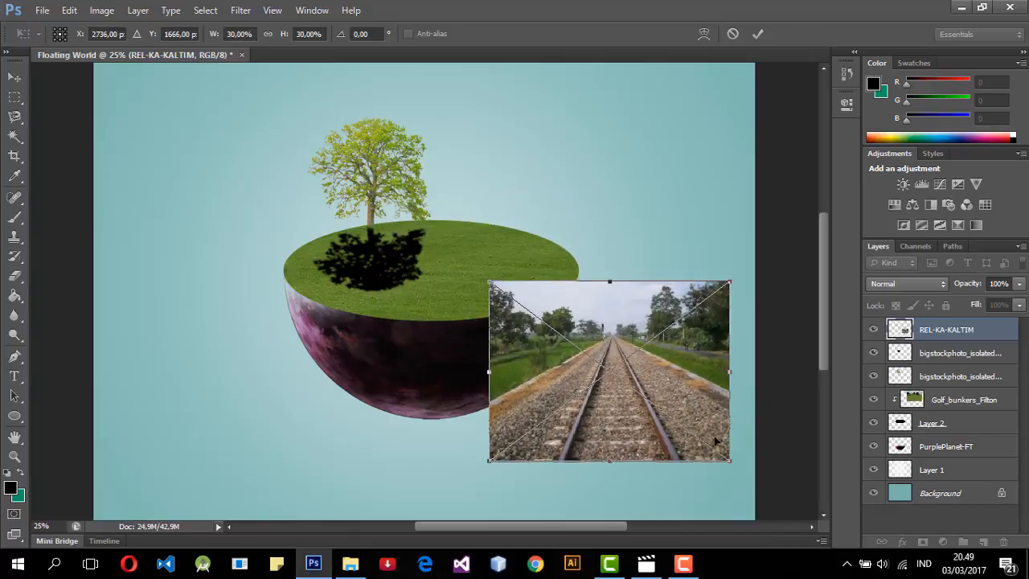
left_click_drag(697, 401, 679, 385)
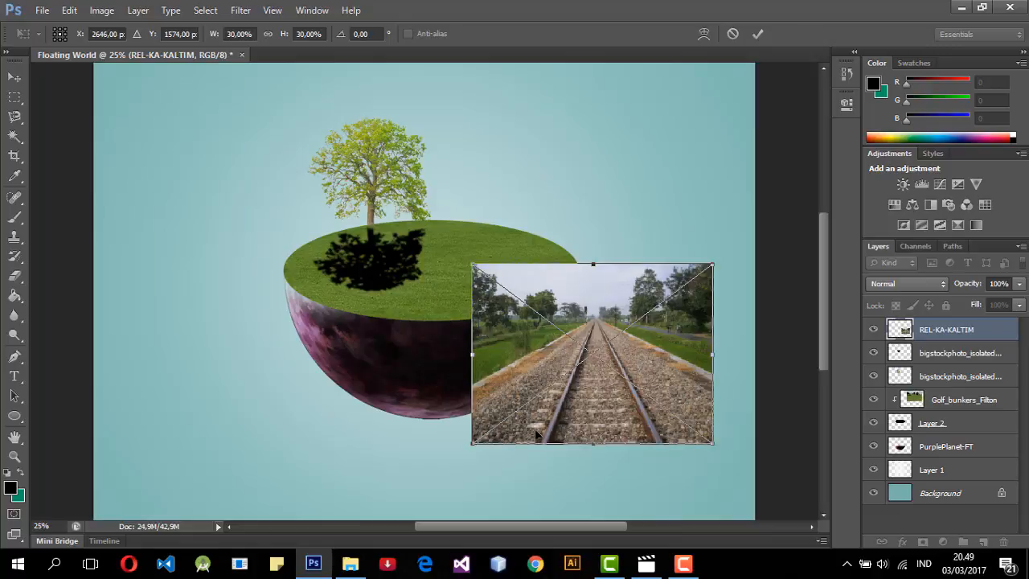
left_click(26, 76)
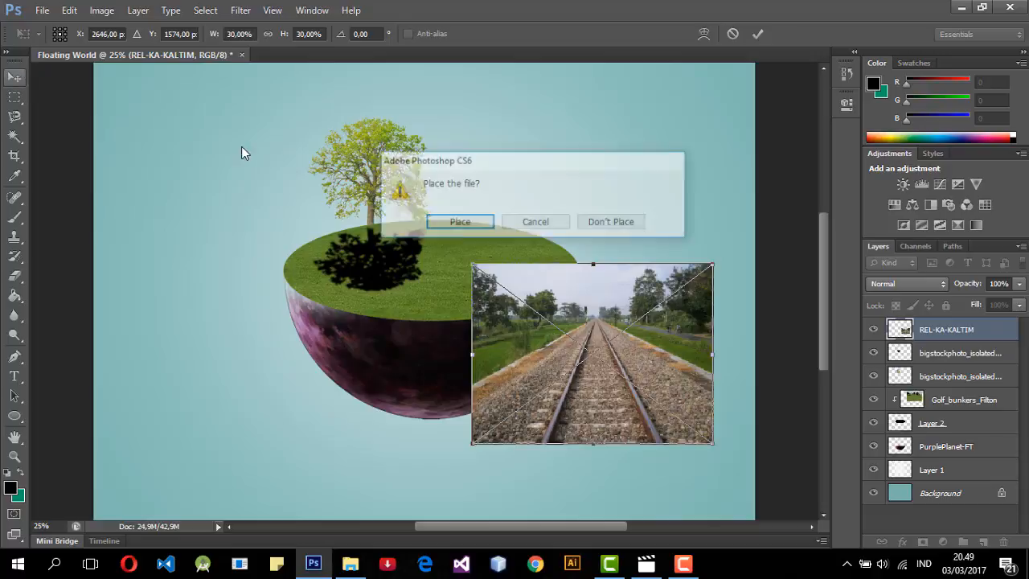
left_click(428, 222)
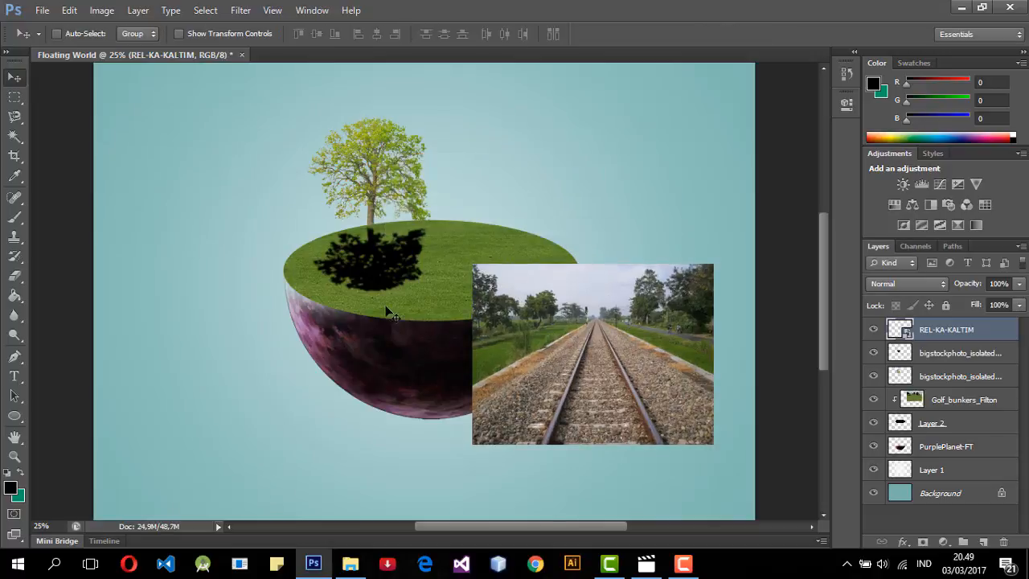
Step: Rasterize the railway photo layer and delete the strip of sky and trees across its top
left_click(15, 96)
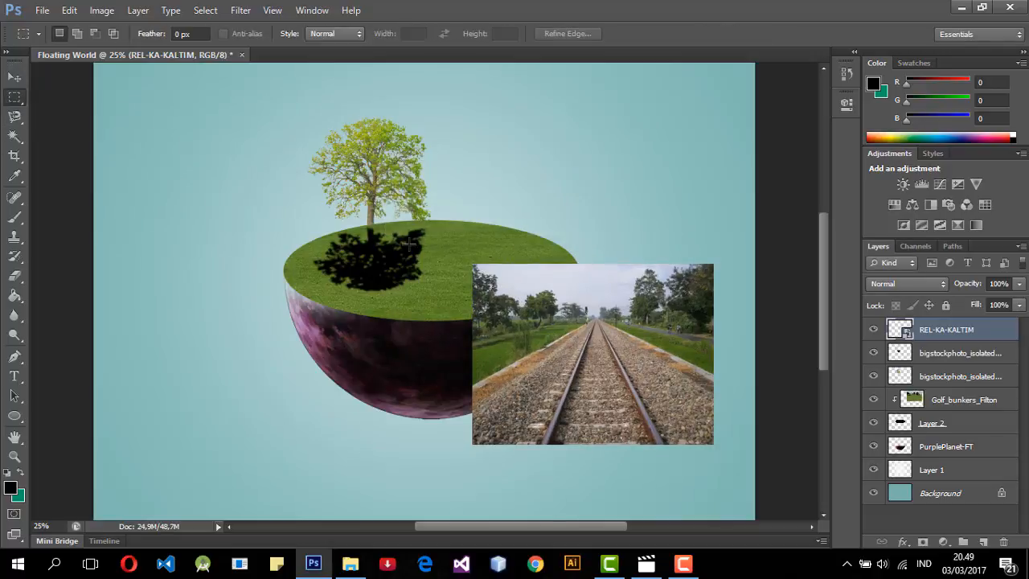
left_click_drag(454, 231, 728, 318)
key("Delete")
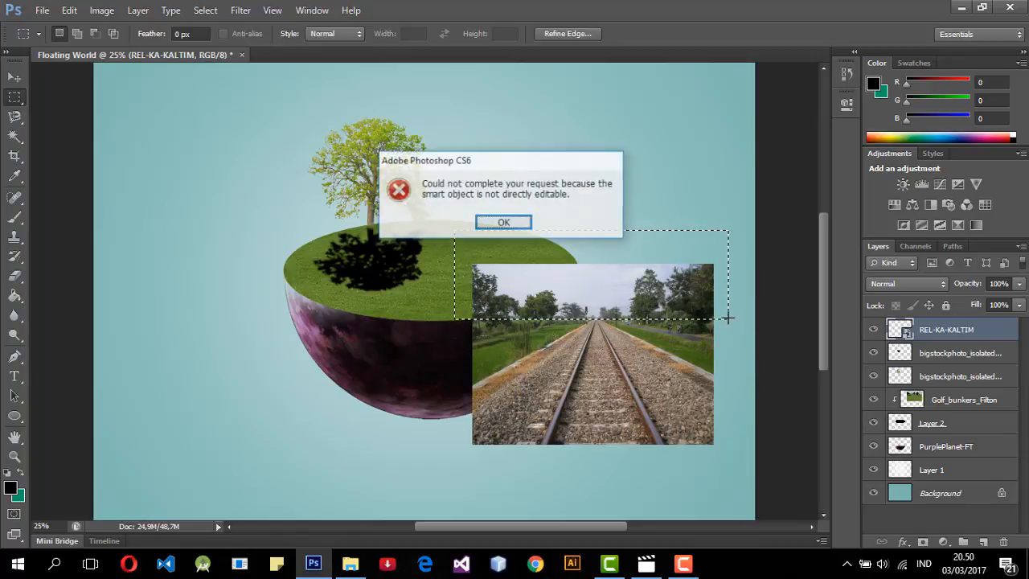
left_click(504, 223)
left_click(15, 276)
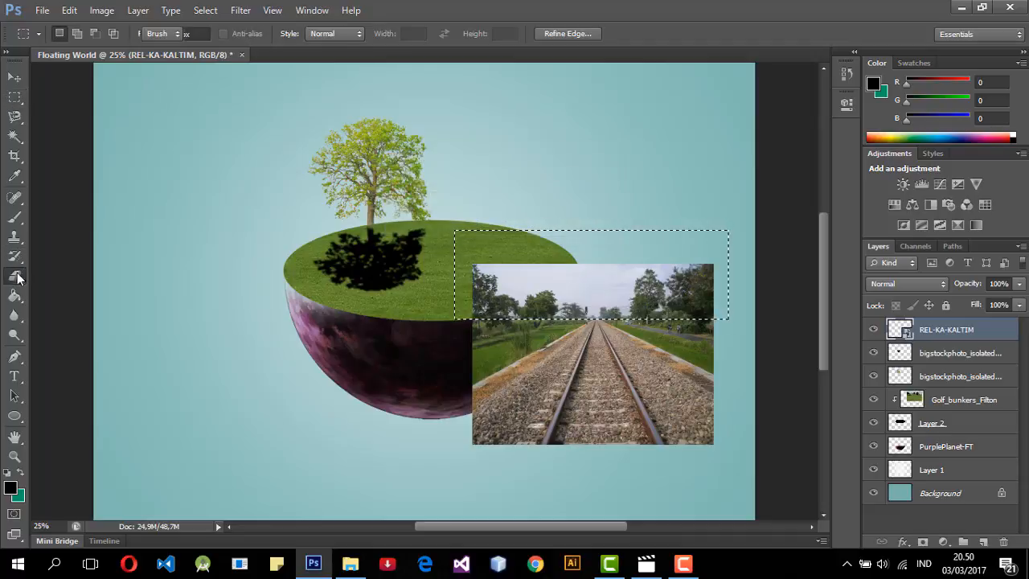
left_click(489, 339)
left_click(485, 229)
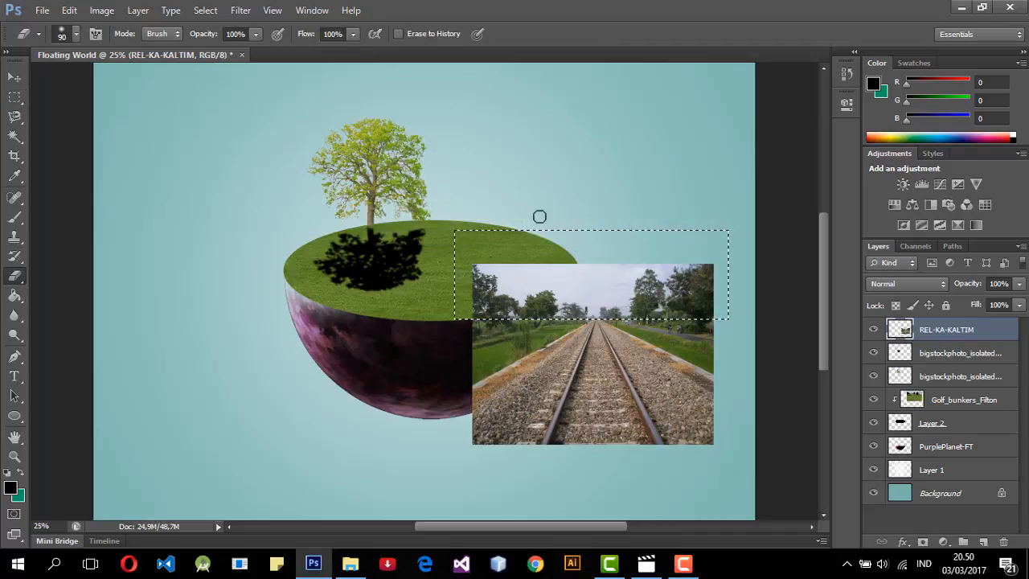
key("Delete")
left_click(13, 77)
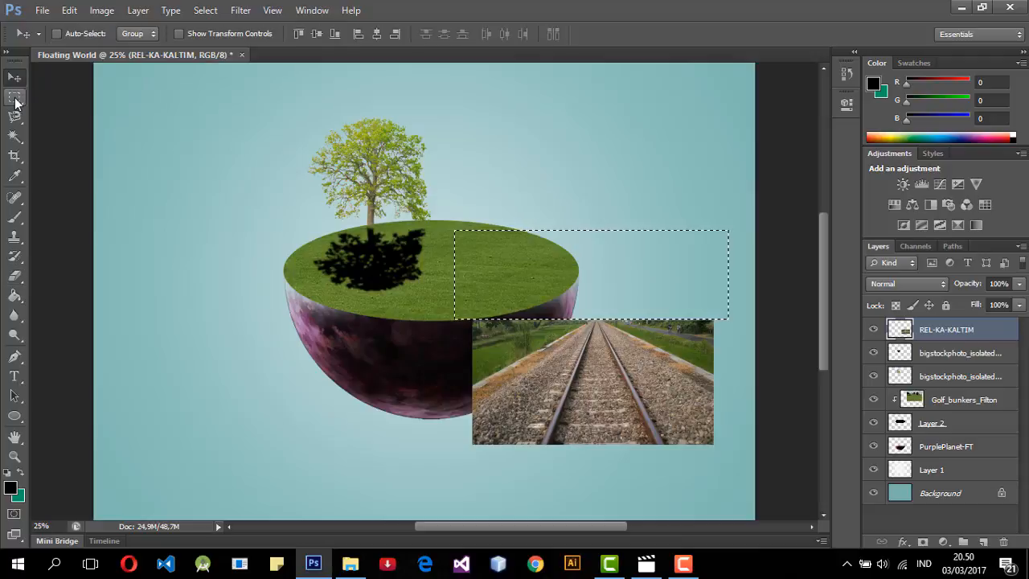
Step: Clear the old selection and delete a narrow vertical strip along the railway photo's right edge
left_click(14, 97)
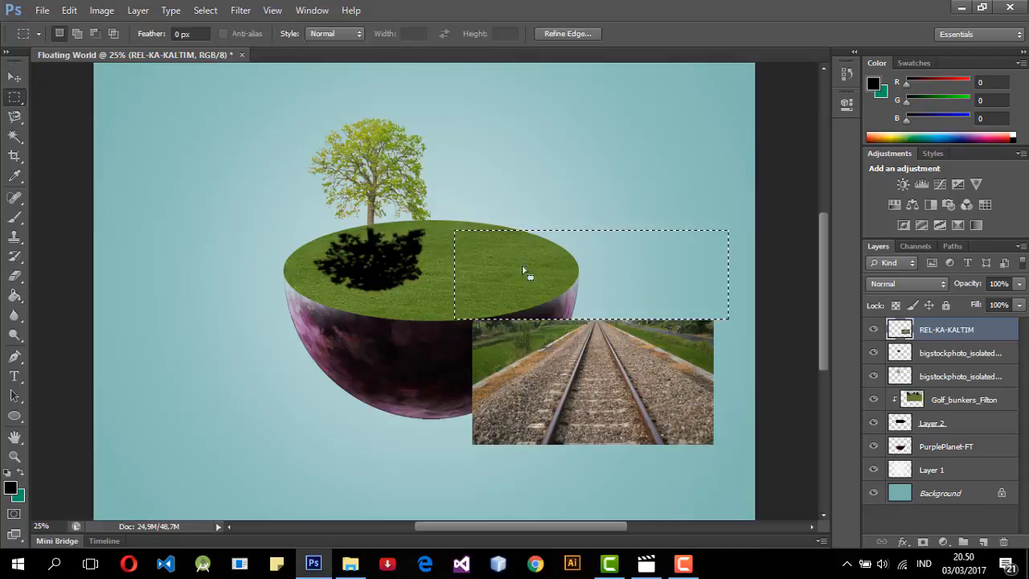
left_click(654, 313)
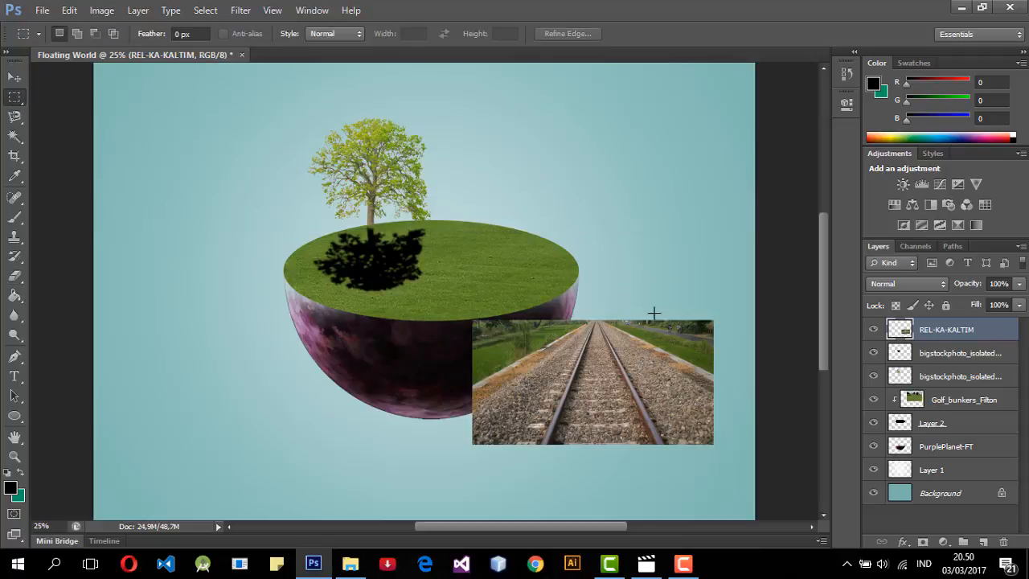
left_click_drag(690, 334, 721, 399)
left_click(673, 304)
left_click_drag(730, 290, 700, 483)
key("Delete")
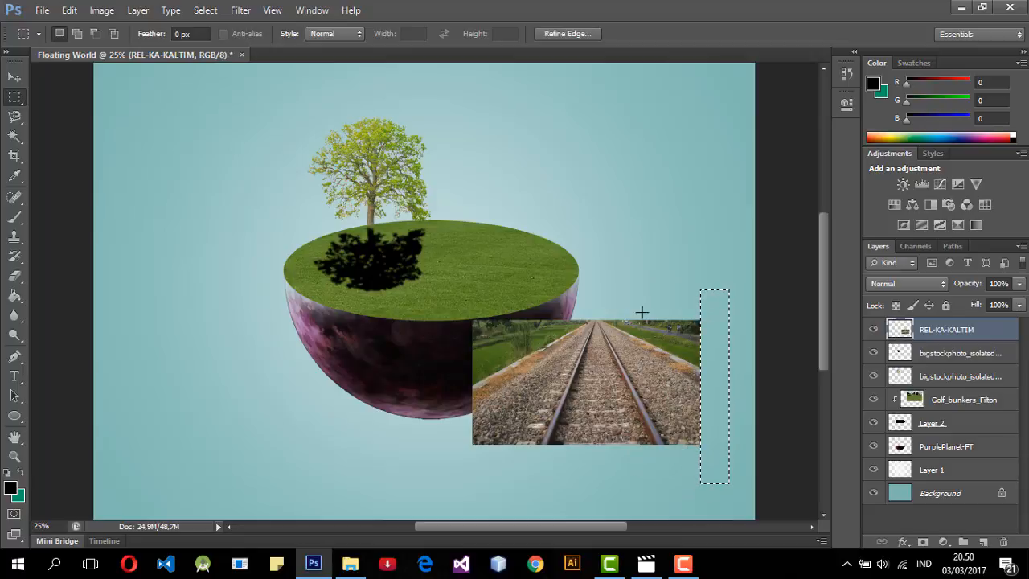
Step: Delete the grassy blocks in the railway photo's upper corners and a narrow strip along its left edge
left_click_drag(628, 293, 717, 341)
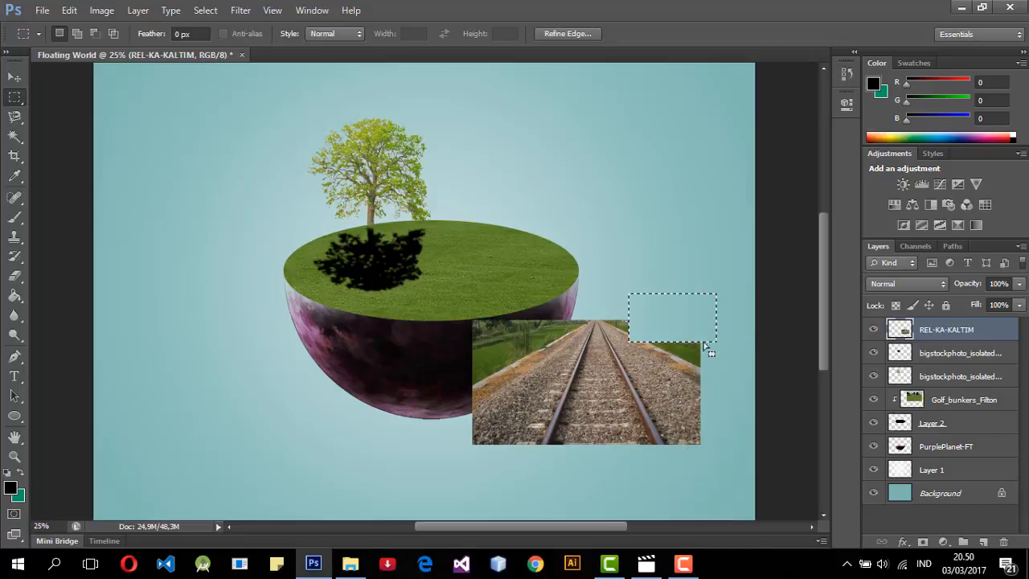
left_click_drag(457, 294, 554, 343)
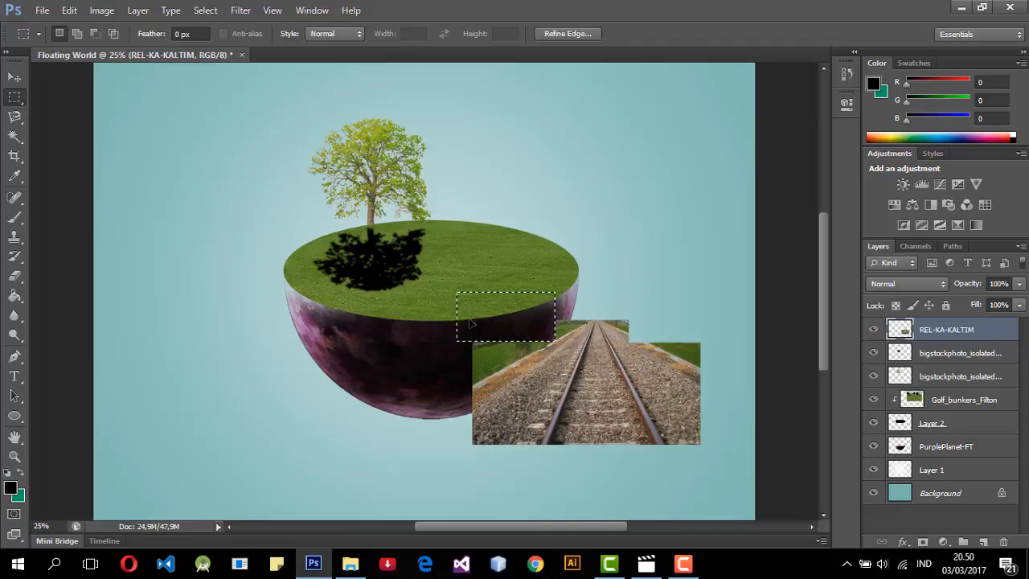
left_click_drag(452, 295, 490, 474)
key("Delete")
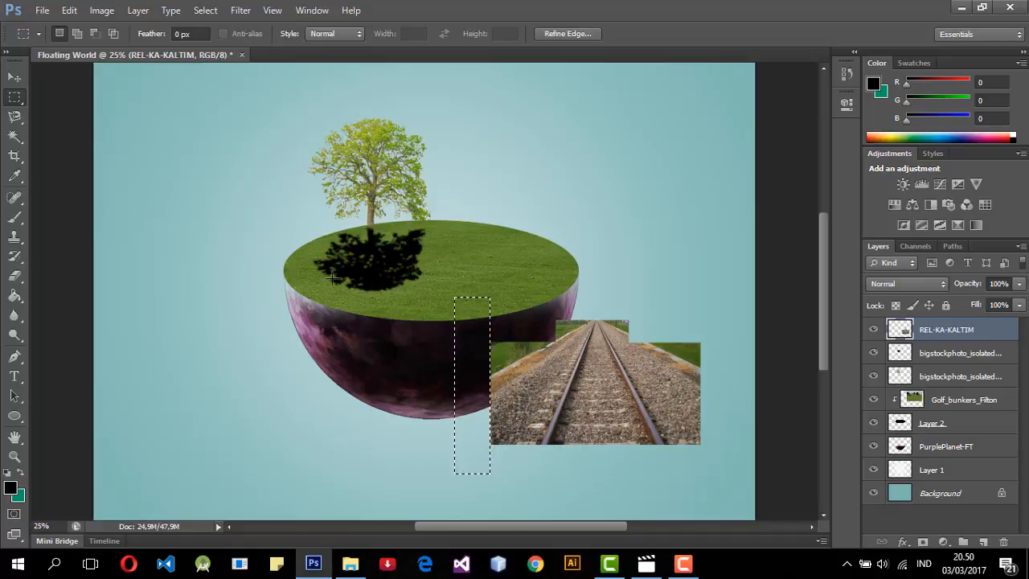
left_click(15, 275)
left_click(15, 77)
left_click(14, 97)
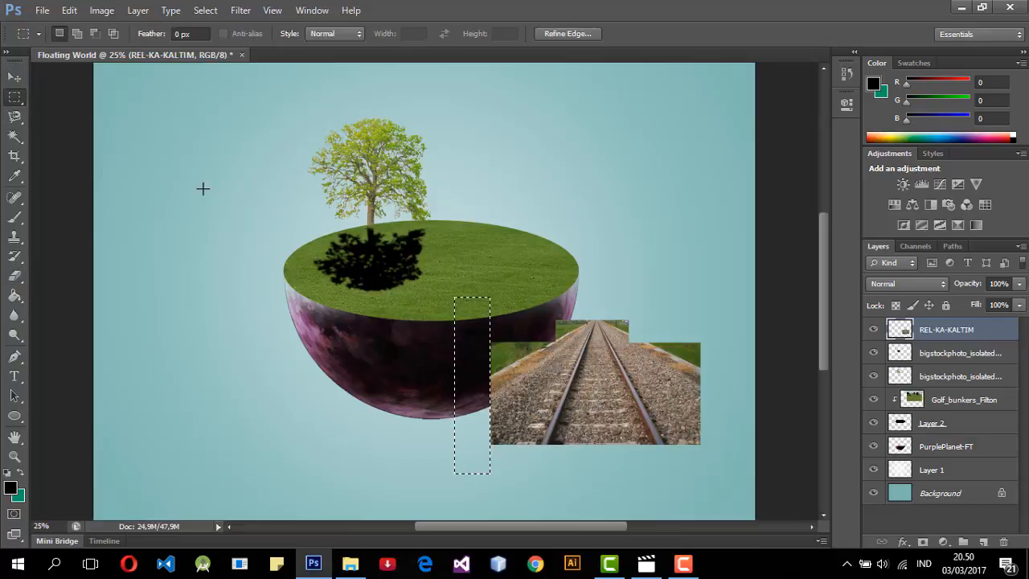
Step: Clear the selection and erase the leftover grass along both sides of the railway's gravel bed with a 90 px eraser
left_click(202, 186)
left_click(15, 278)
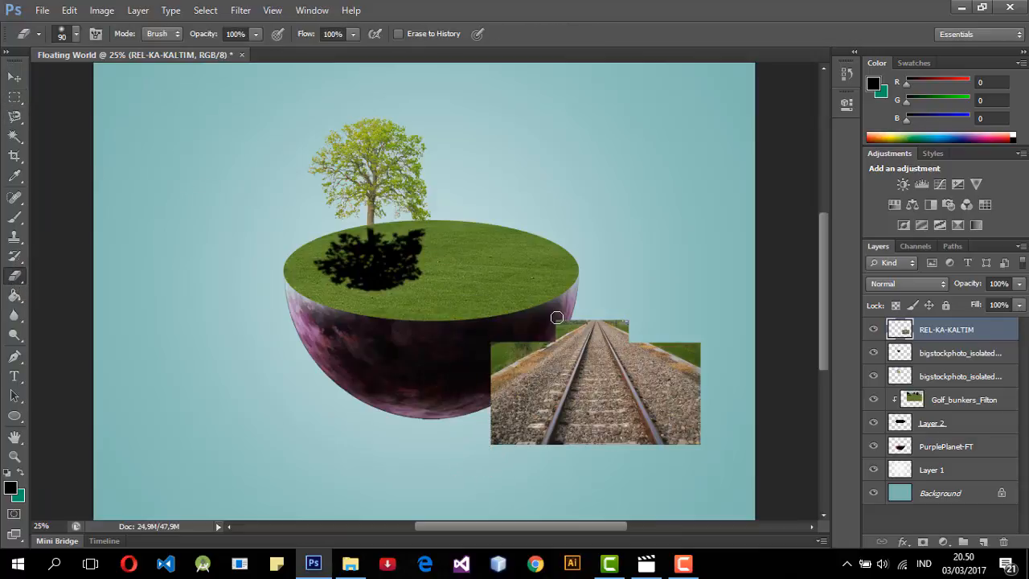
mouse_move(560, 318)
left_mouse_down()
mouse_move(545, 338)
mouse_move(581, 313)
mouse_move(516, 361)
mouse_move(495, 353)
mouse_move(515, 377)
mouse_move(567, 339)
left_mouse_up()
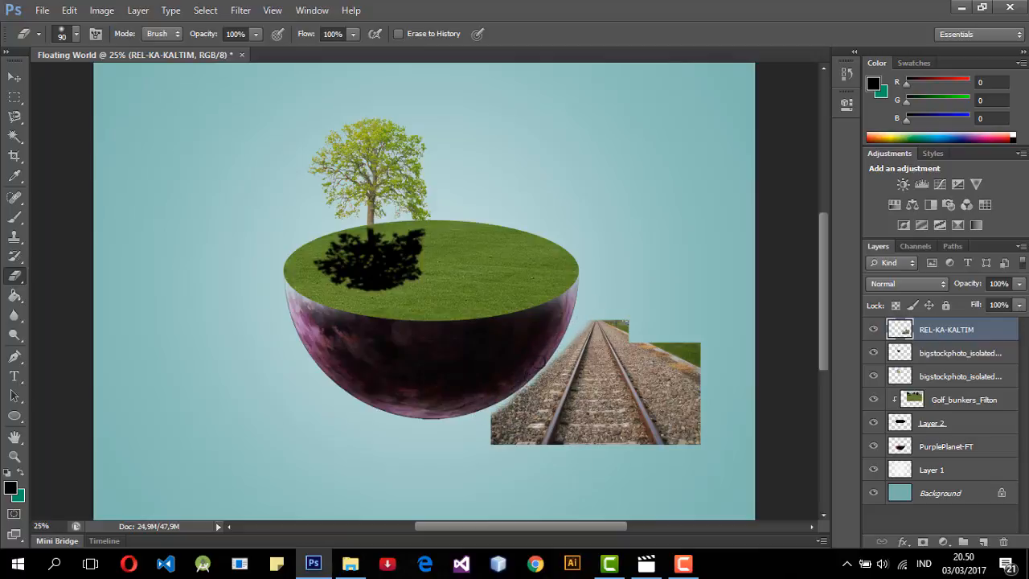
mouse_move(623, 315)
left_mouse_down()
mouse_move(695, 364)
mouse_move(691, 338)
mouse_move(711, 370)
mouse_move(695, 353)
mouse_move(664, 351)
mouse_move(694, 393)
mouse_move(606, 315)
mouse_move(716, 426)
mouse_move(641, 352)
left_mouse_up()
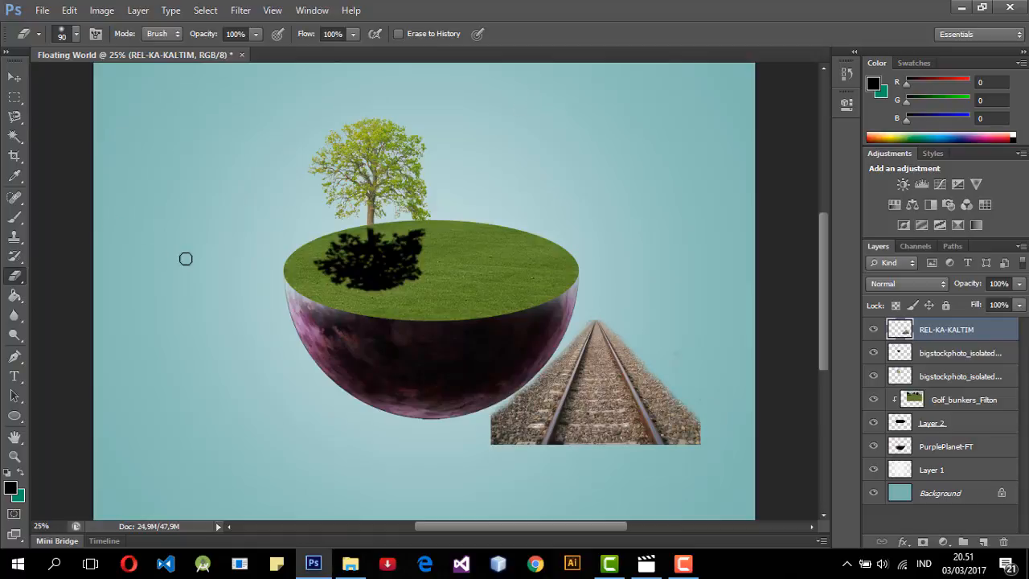
Step: Move the railway onto the grass surface beside the tree's shadow and place its layer directly above the Golf_bunkers_Filton layer
left_click(18, 77)
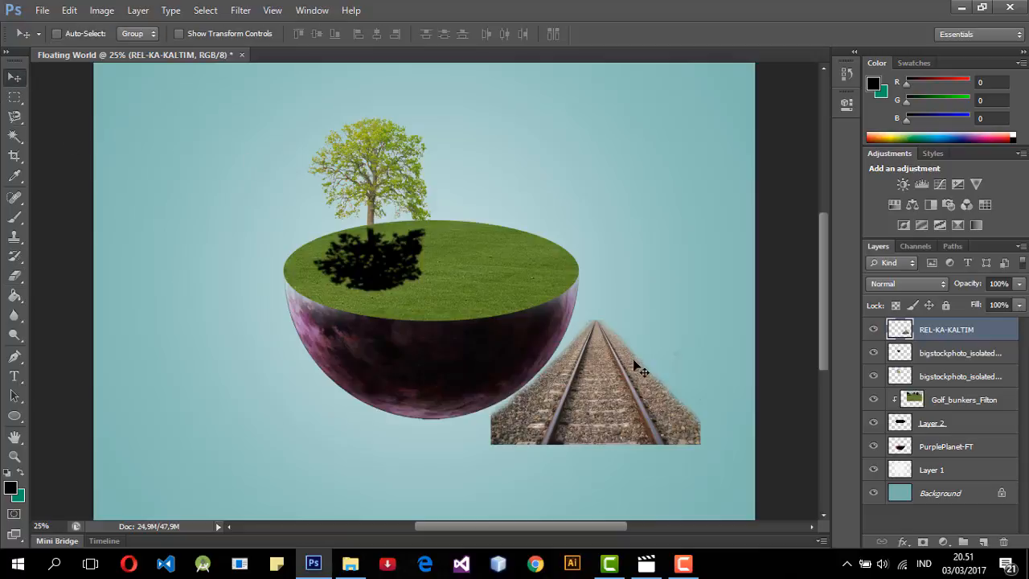
left_click_drag(635, 364, 523, 249)
left_click_drag(519, 246, 518, 245)
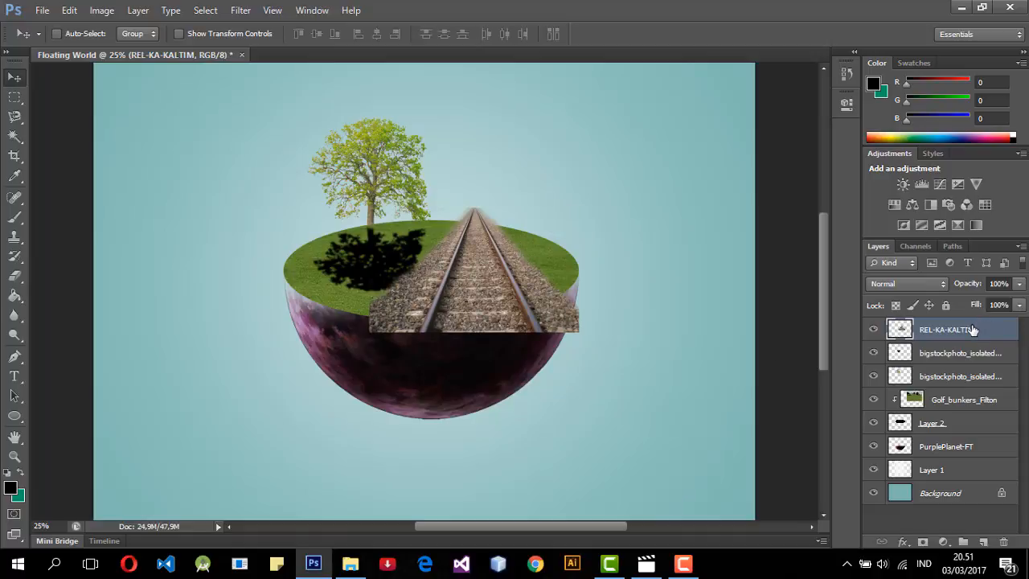
left_click_drag(973, 330, 961, 387)
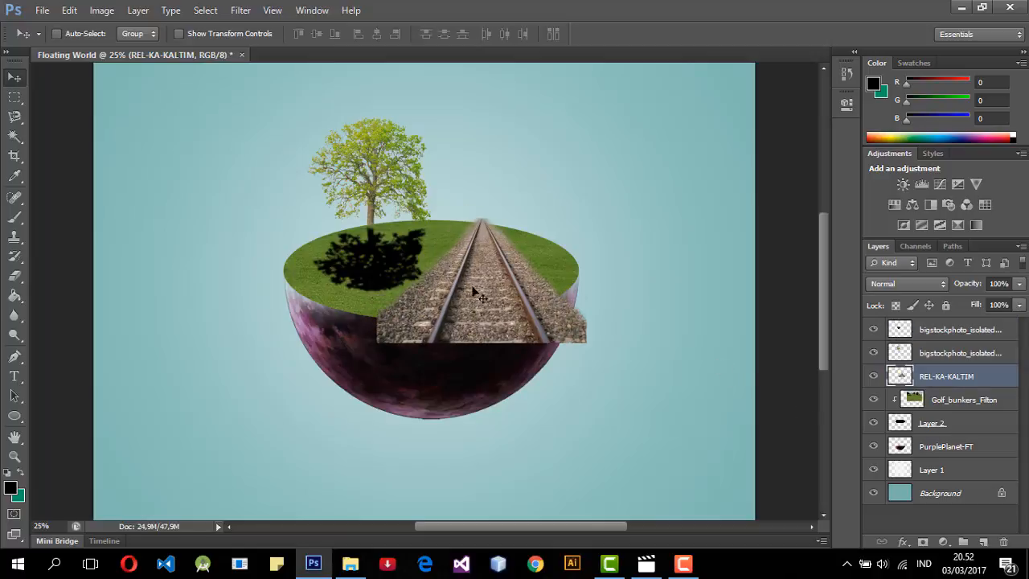
left_click_drag(521, 322, 508, 320)
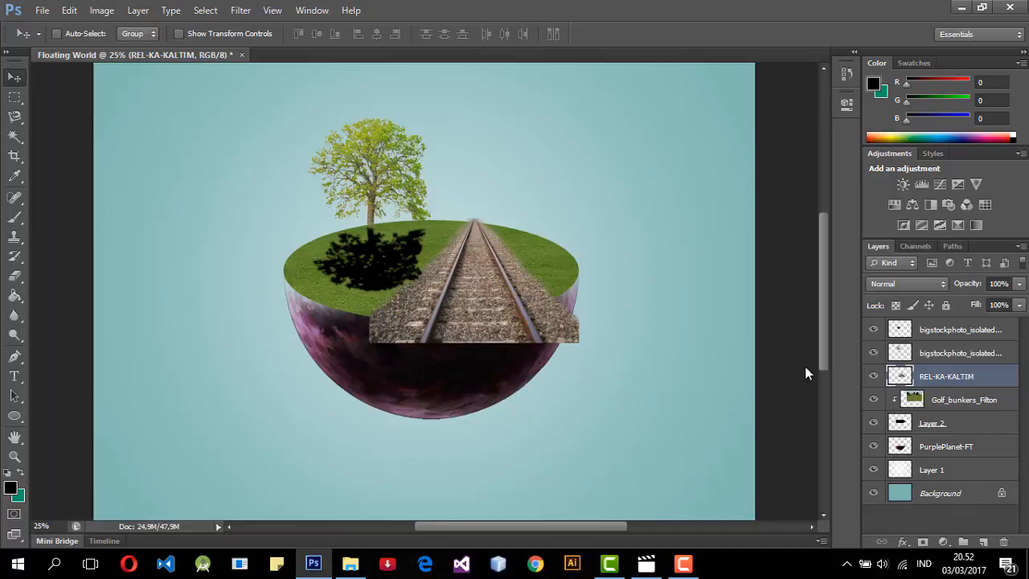
Step: Clip the REL-KA-KALTIM layer to the grass ellipse with a clipping mask and nudge the railway slightly toward the right
left_click_drag(975, 380, 974, 329)
left_click_drag(969, 399, 969, 394)
right_click(977, 379)
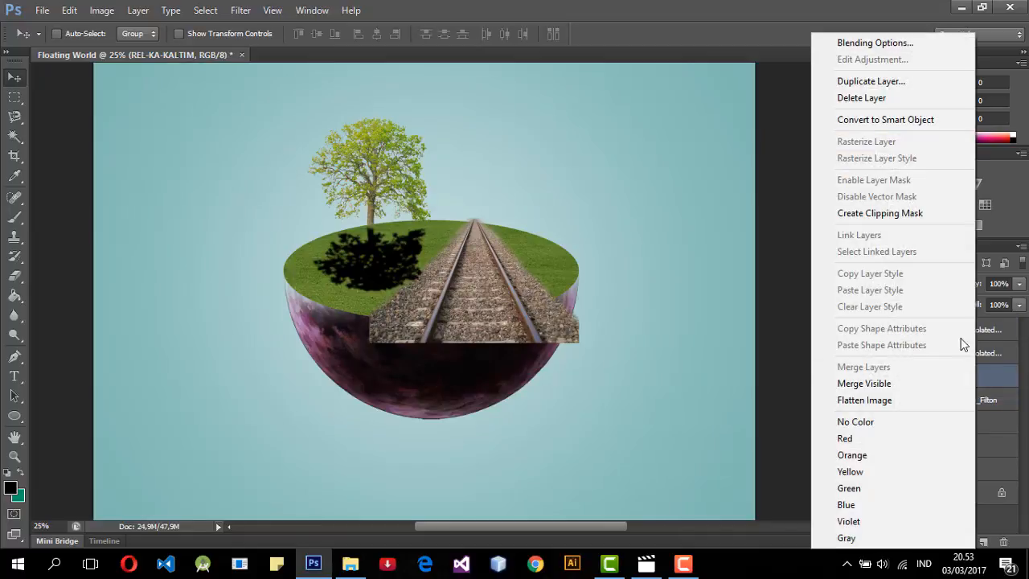
left_click(874, 213)
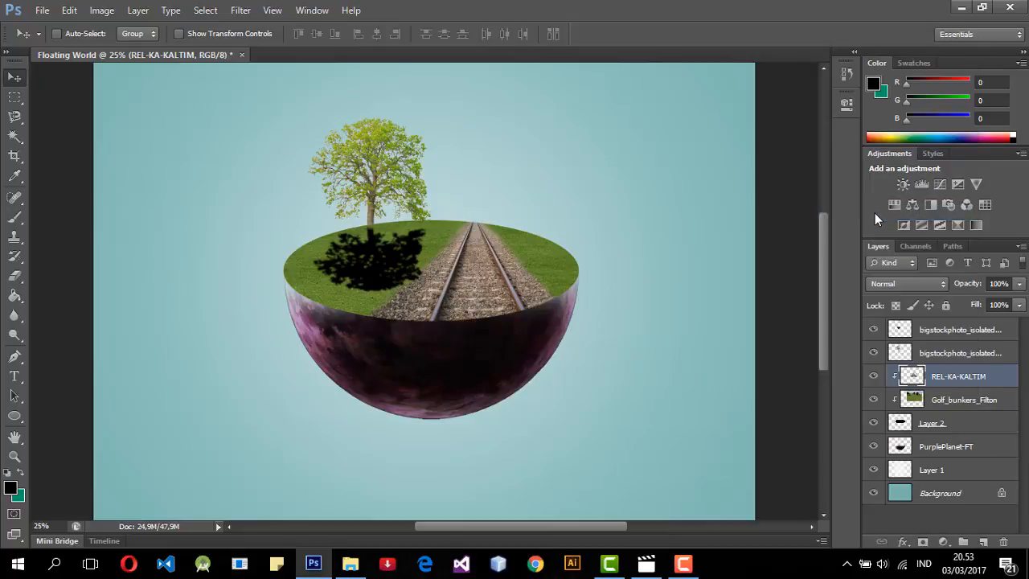
left_click_drag(471, 288, 475, 289)
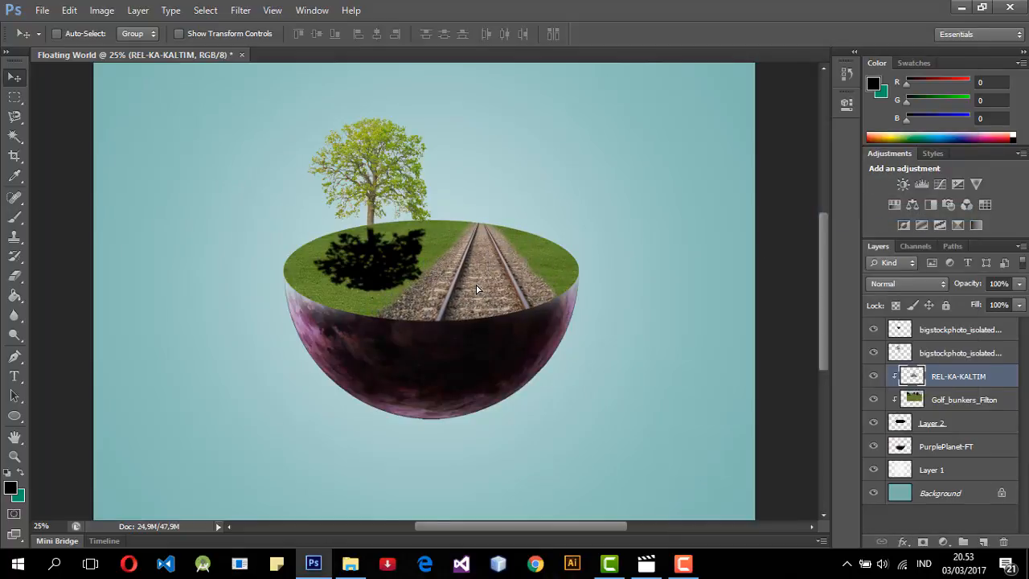
Step: Enlarge the railway proportionally to about 131% with Free Transform, repositioning it on the right half of the grass
key("ctrl+t")
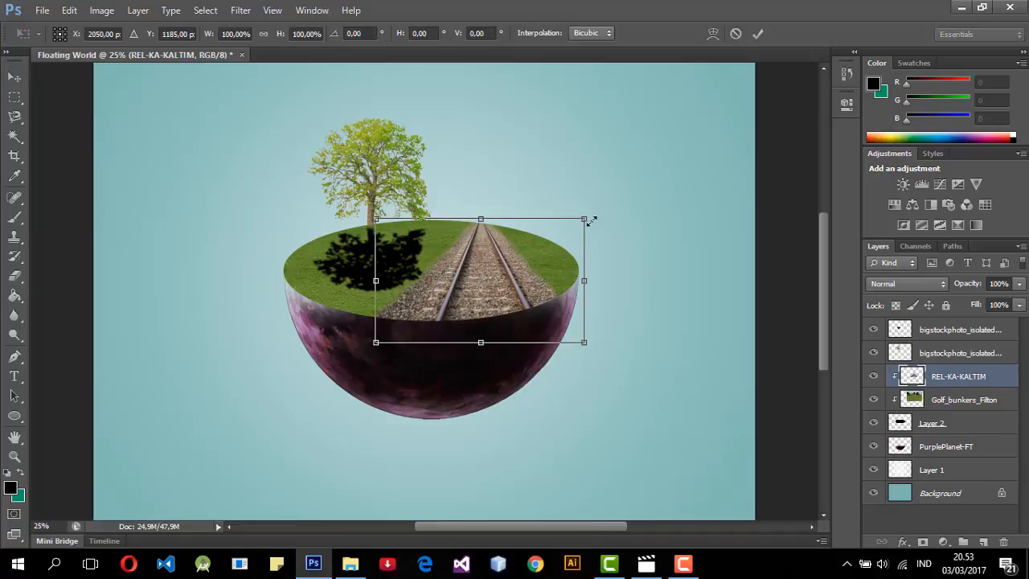
left_click_drag(610, 207, 624, 192)
left_click_drag(517, 282, 490, 296)
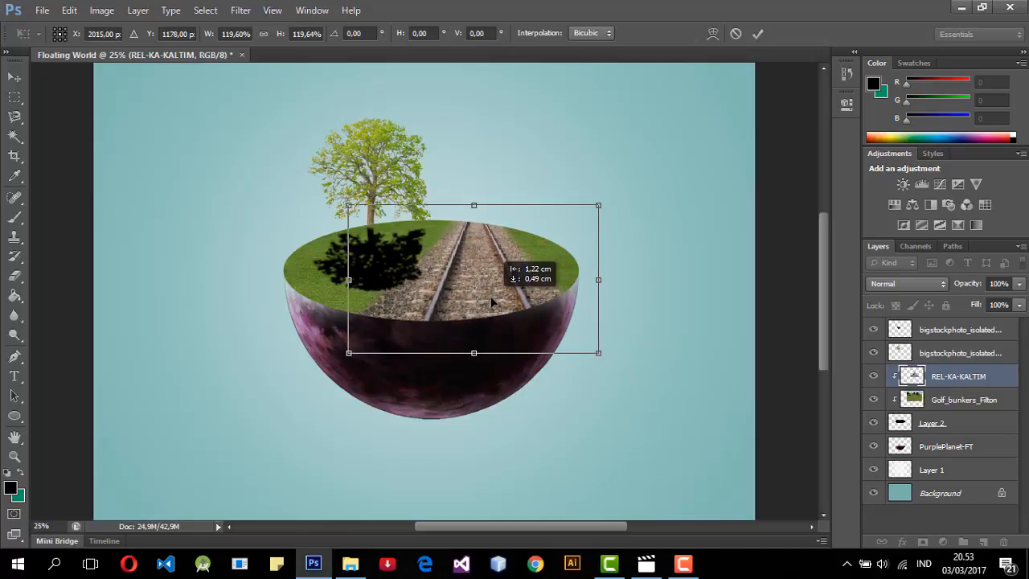
left_click_drag(603, 202, 650, 173)
left_click_drag(523, 275, 518, 278)
left_click_drag(632, 181, 576, 218)
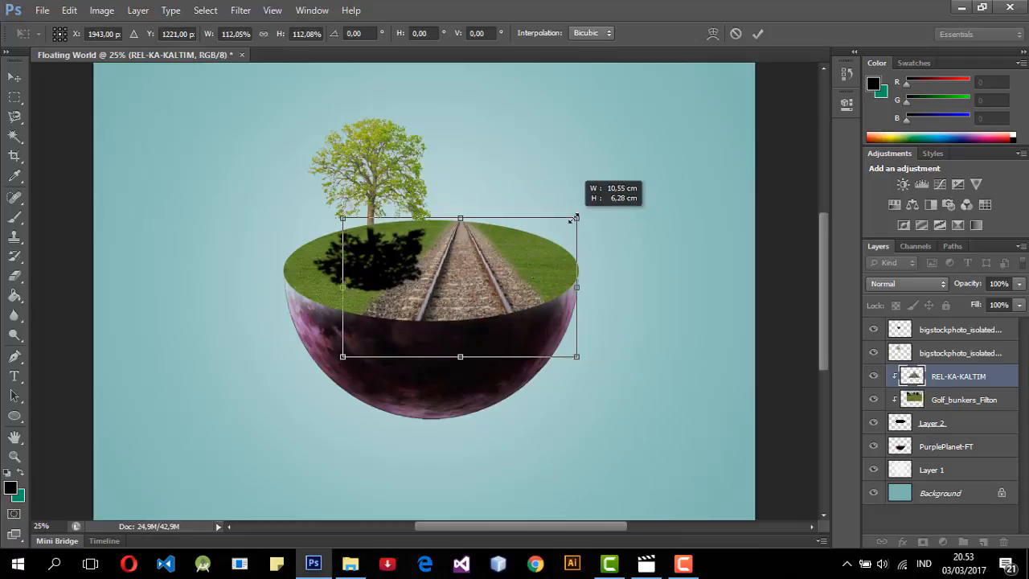
left_click_drag(475, 301, 489, 295)
left_click_drag(591, 216, 632, 191)
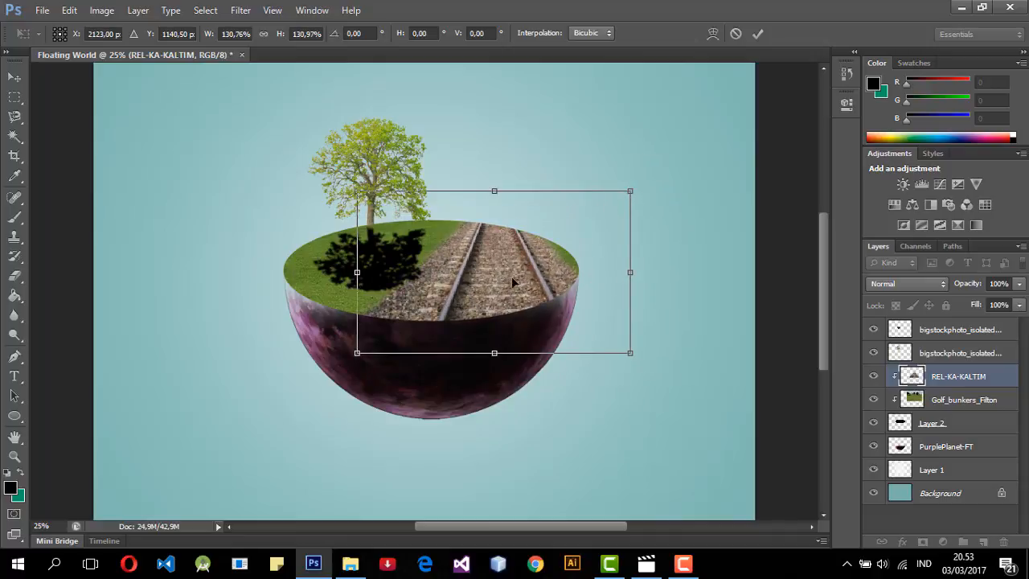
Step: Transform the railway layer to 70.68% width and 145.17% height, position it across the grass beside the tree's shadow, and apply
left_click_drag(511, 277, 507, 281)
left_click_drag(624, 276, 530, 275)
left_click_drag(473, 301, 512, 301)
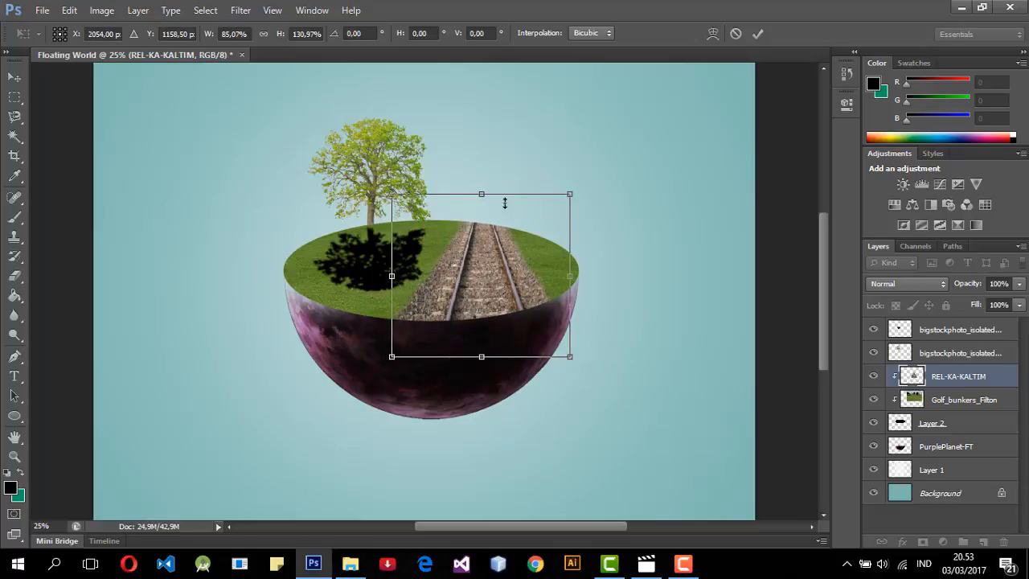
left_click_drag(503, 195, 523, 180)
left_click_drag(567, 275, 542, 283)
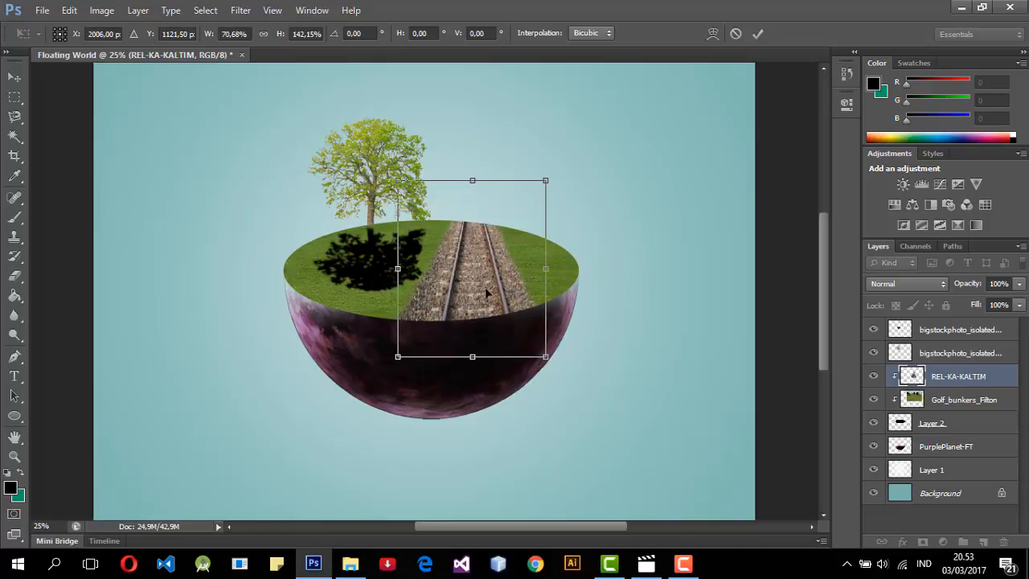
left_click_drag(480, 290, 490, 296)
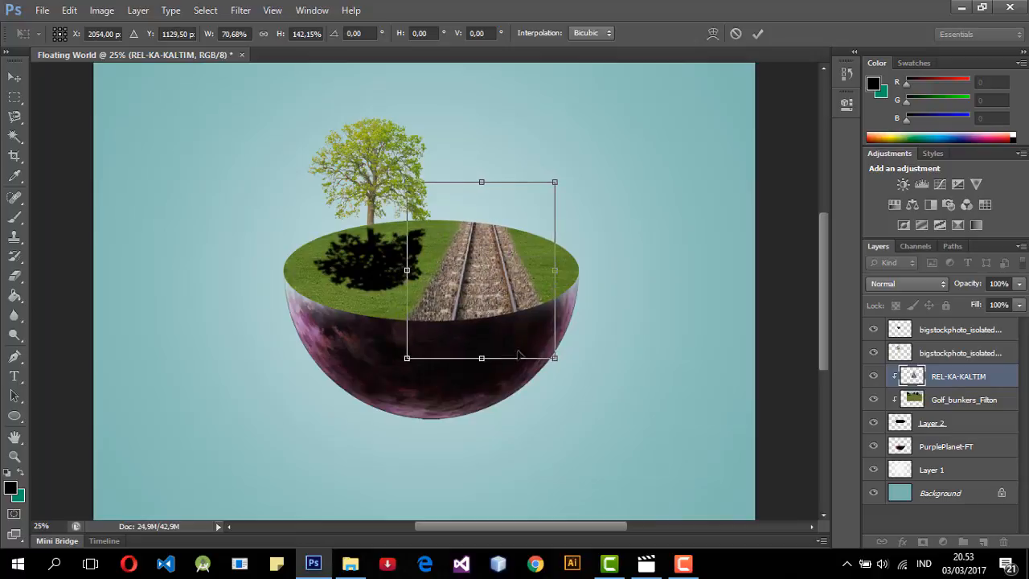
left_click_drag(510, 361, 511, 349)
left_click_drag(500, 305, 499, 303)
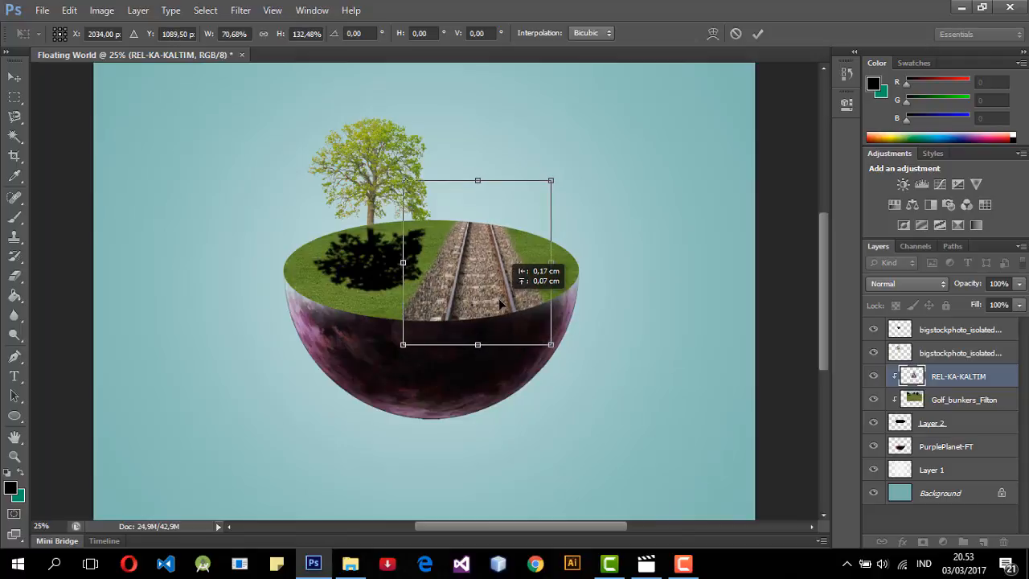
left_click_drag(486, 180, 488, 166)
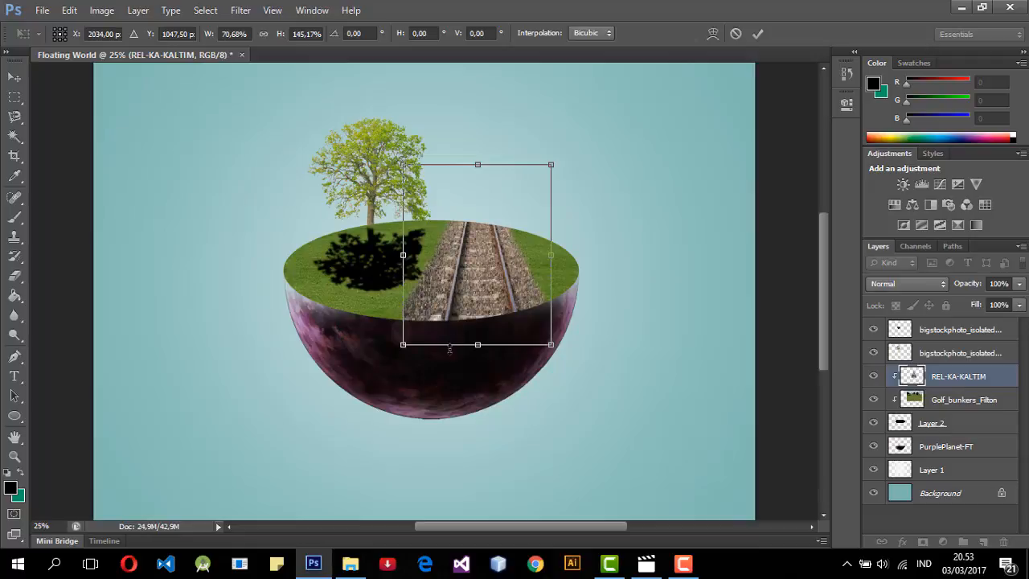
left_click(17, 78)
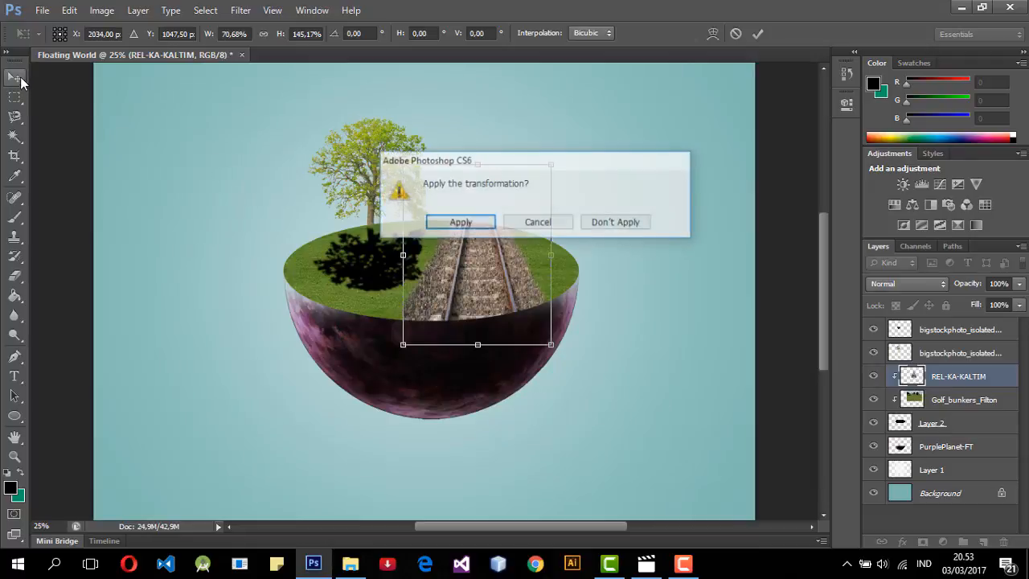
left_click(475, 222)
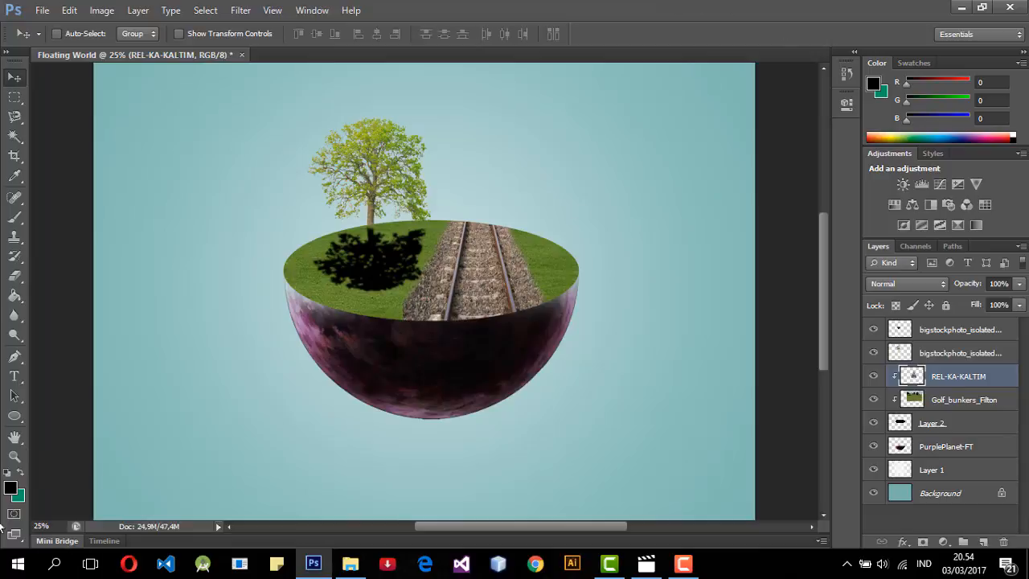
Step: Erase the excess gravel along both outer edges of the railway track, using eraser sizes 90 and 60
left_click(15, 276)
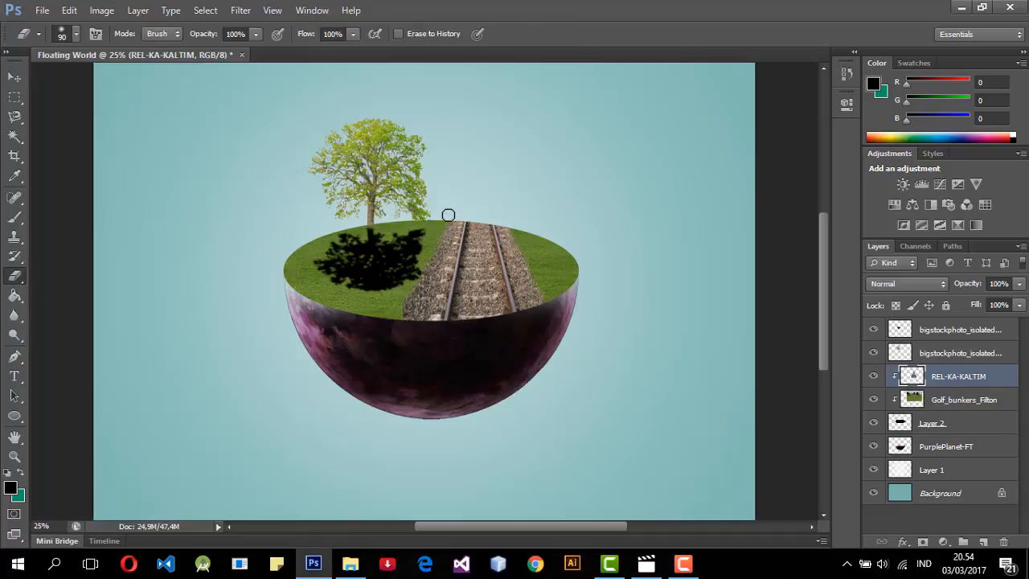
left_click_drag(448, 216, 413, 322)
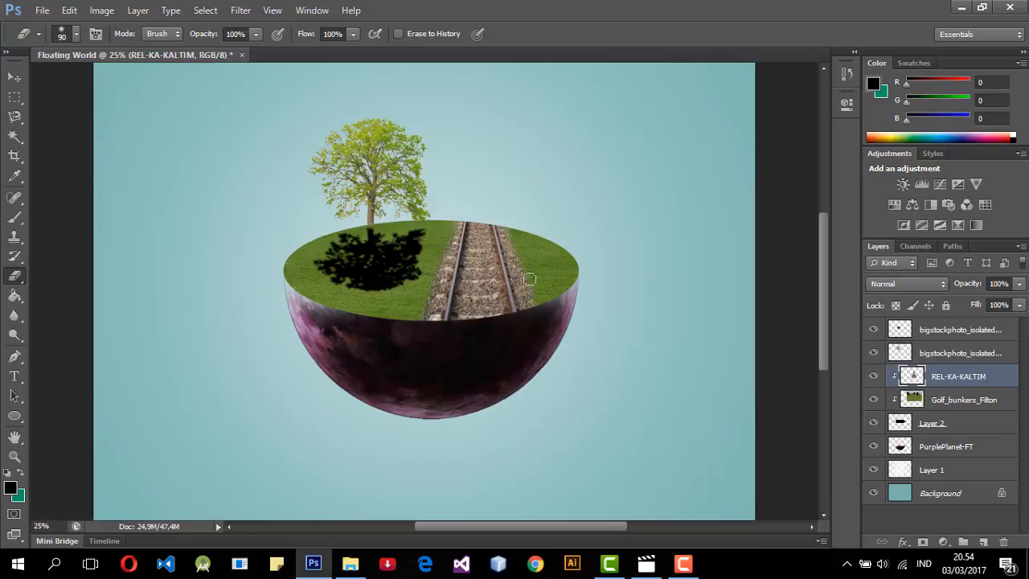
left_click_drag(446, 251, 422, 323)
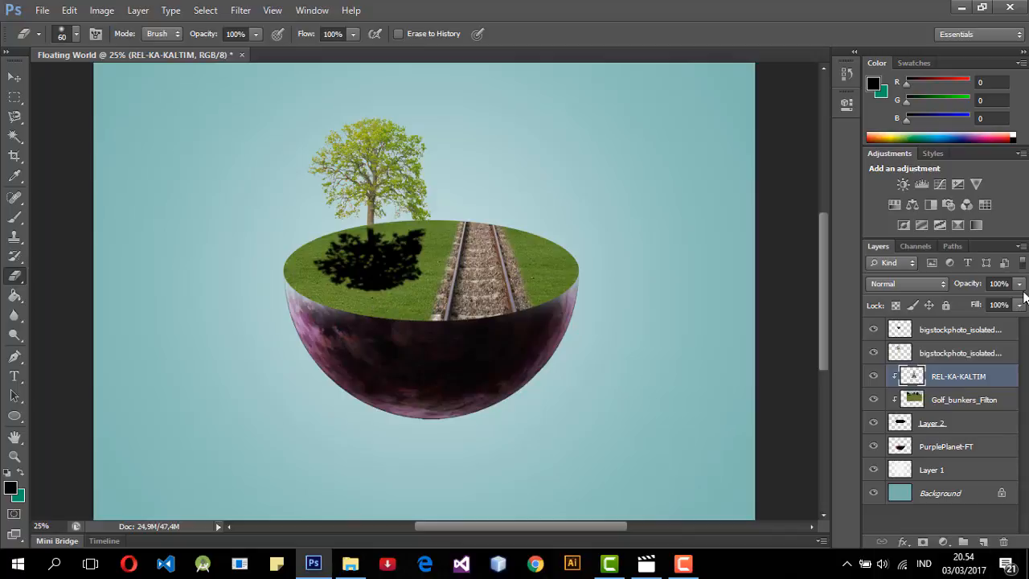
Step: Set the Eraser opacity to 75% and soften the remaining gravel along the track's edges
left_click(255, 33)
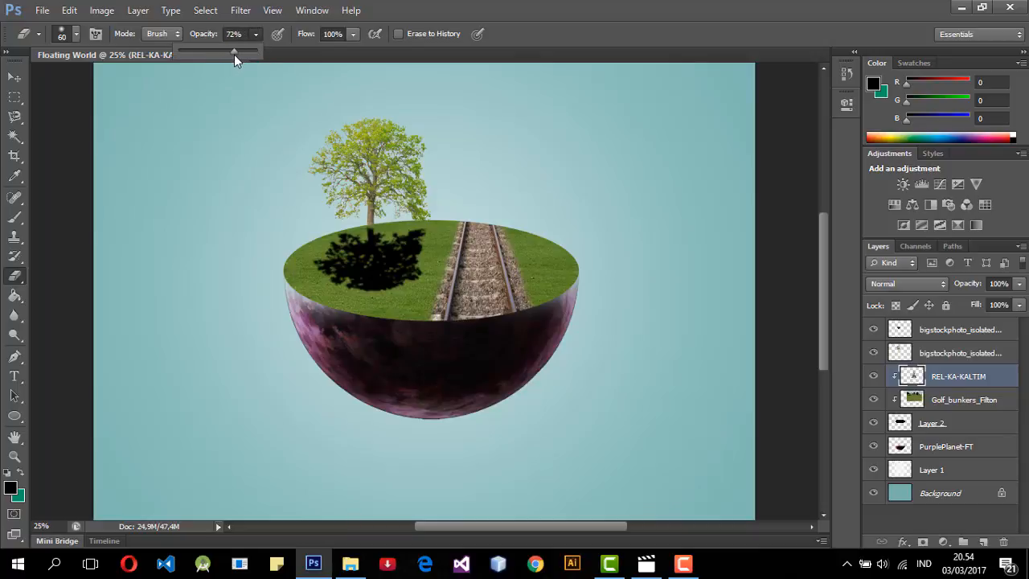
left_click_drag(236, 55, 237, 55)
left_click(257, 33)
left_click(258, 32)
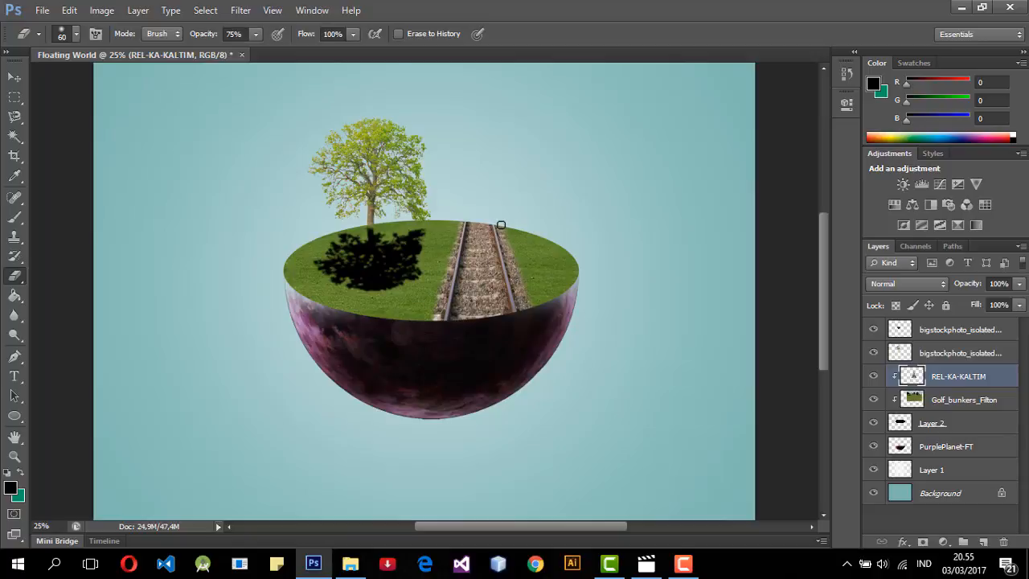
Step: Apply Levels with a midtone input of 1.10 to the railway layer and shift the track towards the tree
left_click(15, 77)
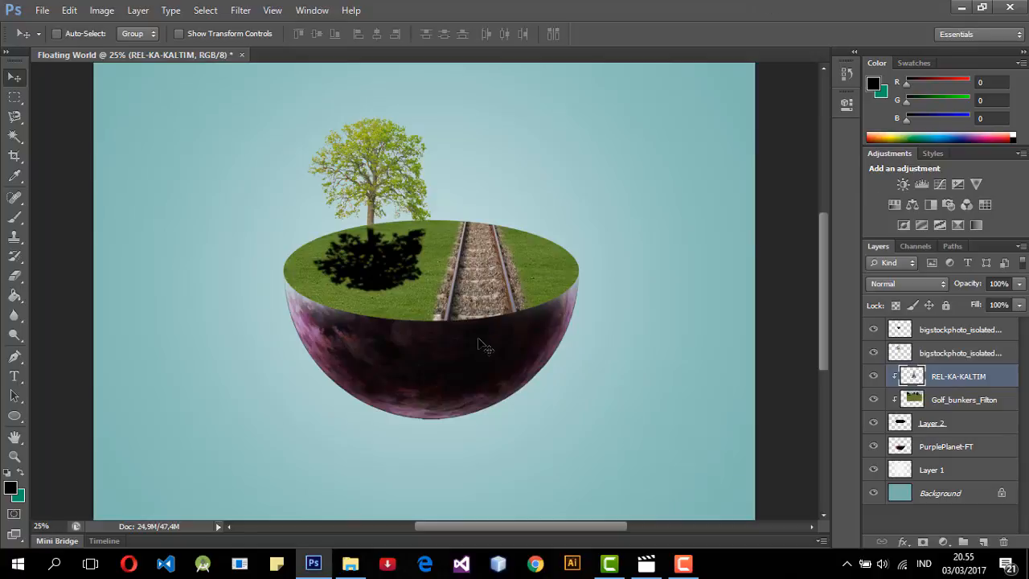
key("ctrl+l")
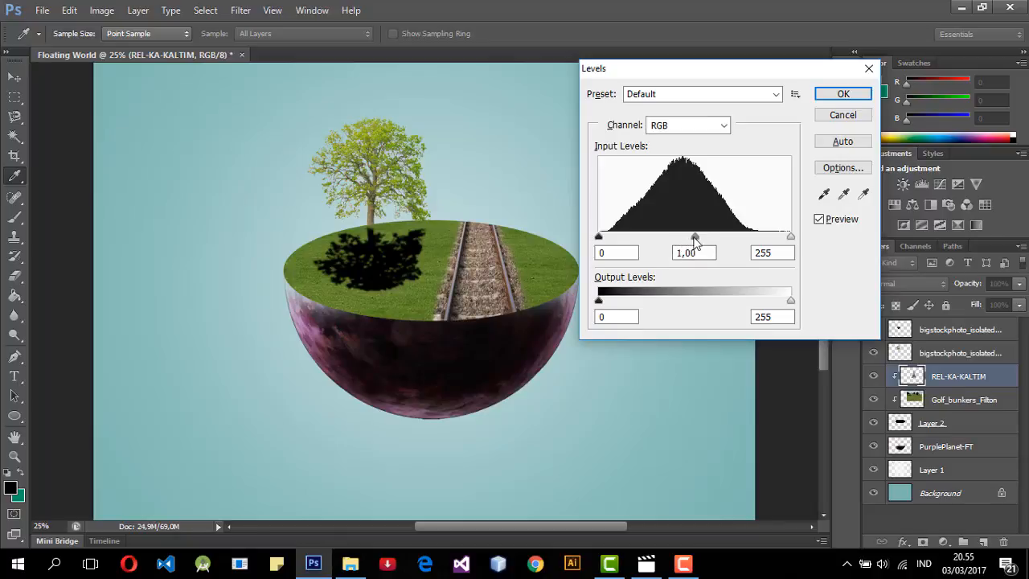
mouse_move(695, 237)
left_mouse_down()
mouse_move(650, 240)
mouse_move(682, 239)
mouse_move(693, 254)
mouse_move(689, 236)
mouse_move(724, 242)
mouse_move(688, 251)
left_mouse_up()
double_click(694, 254)
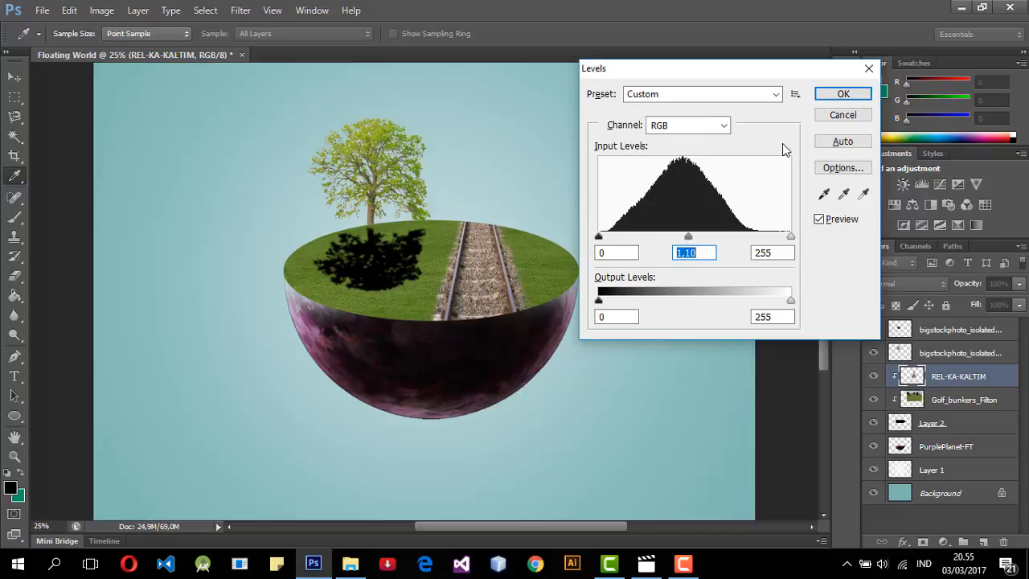
left_click(840, 95)
key("v")
left_click_drag(503, 273, 466, 294)
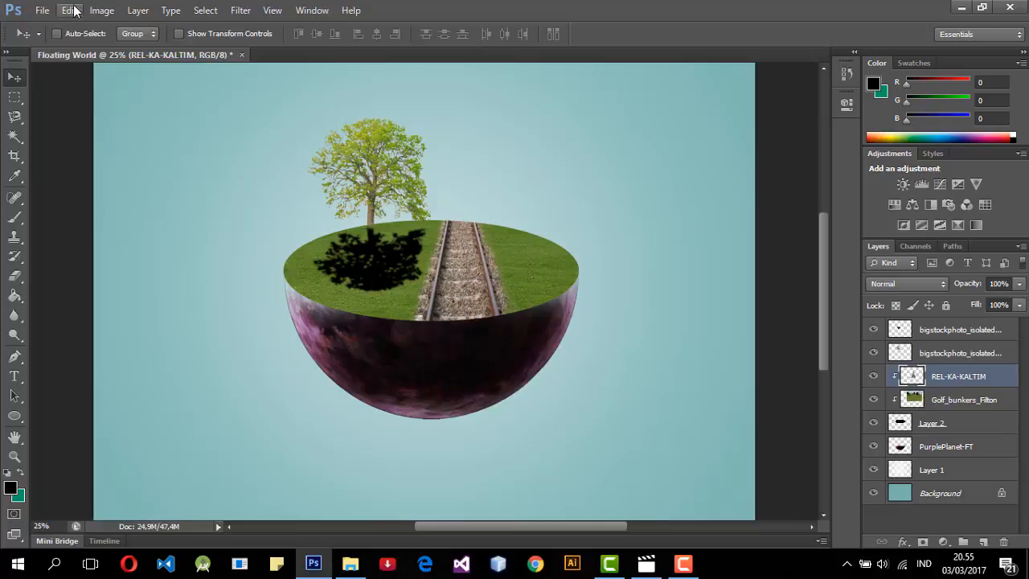
Step: Increase the brightness and contrast of the railway layer with a Brightness/Contrast adjustment
left_click(102, 10)
mouse_move(207, 48)
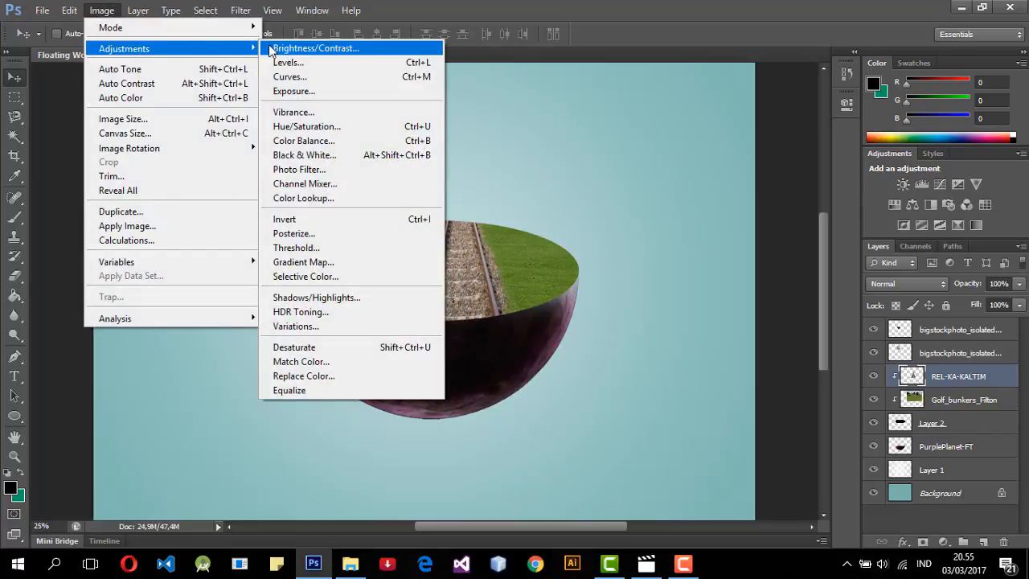
left_click(270, 48)
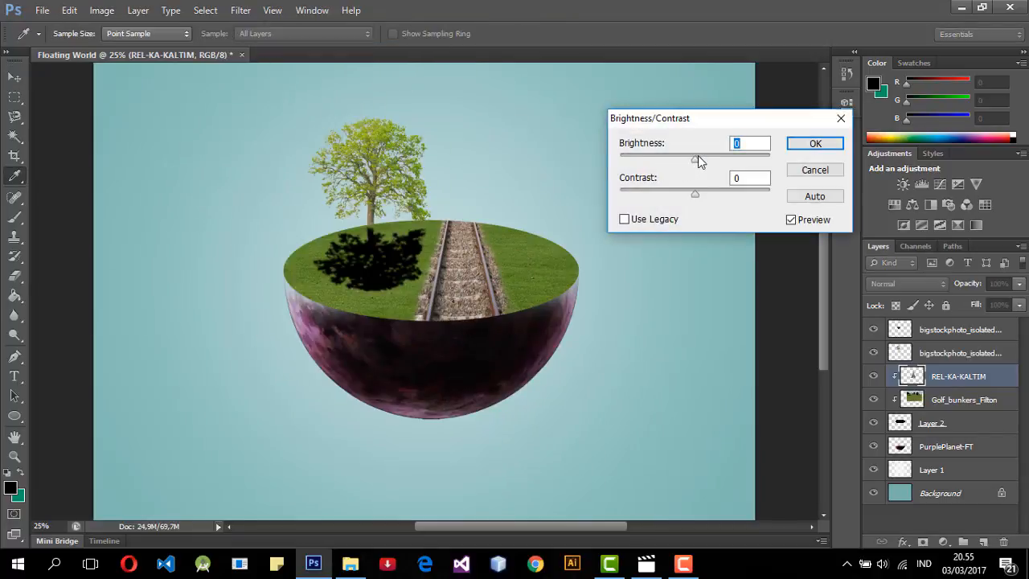
left_click_drag(697, 158, 719, 205)
left_click(805, 144)
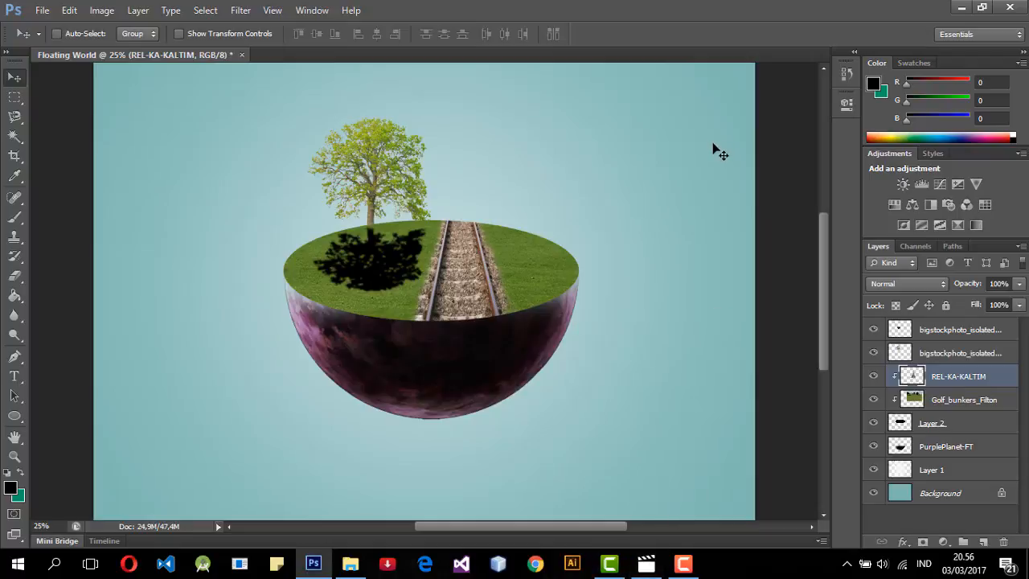
Step: Place the image "turbin angin sumbu horisontal.jpg" from the FLOATING WORLD folder into the Floating World document
left_click(363, 573)
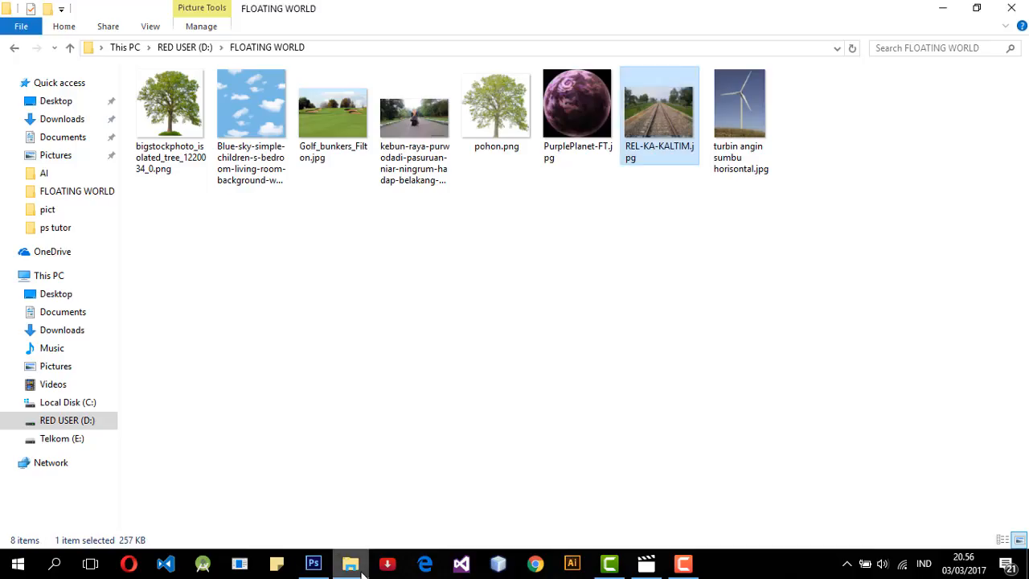
left_click(556, 363)
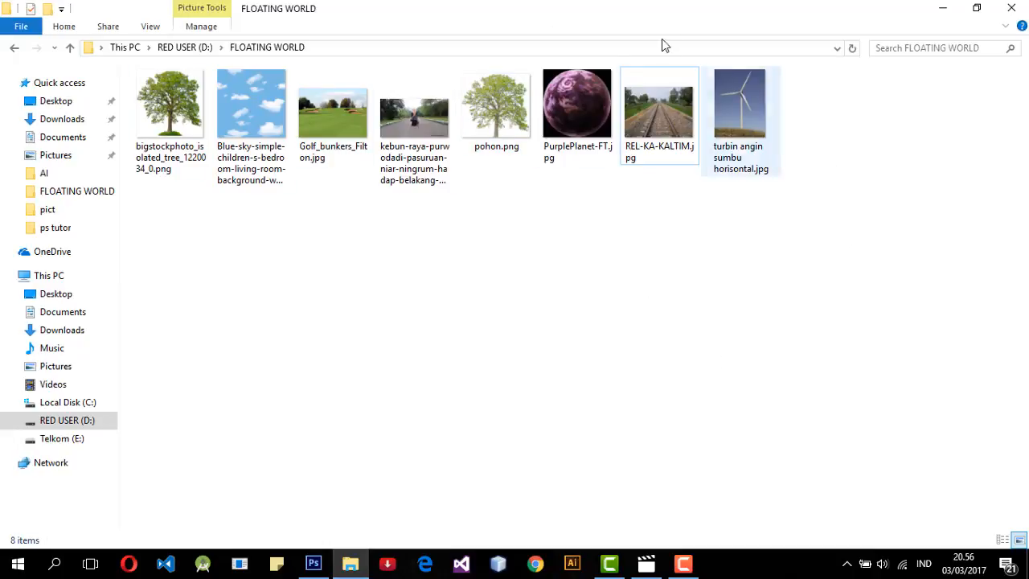
left_click_drag(775, 150, 403, 517)
left_click(788, 210)
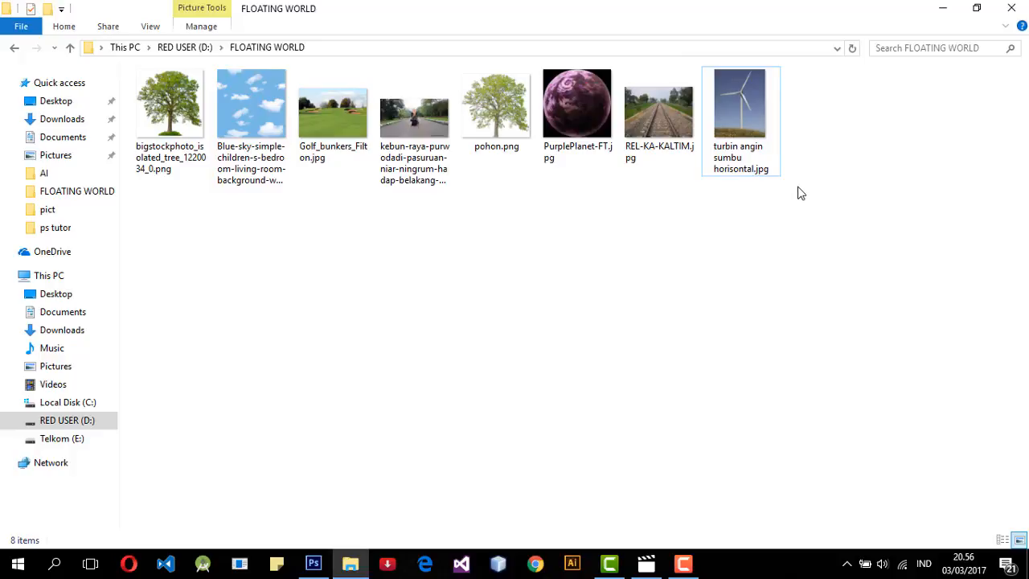
left_click_drag(762, 110, 488, 276)
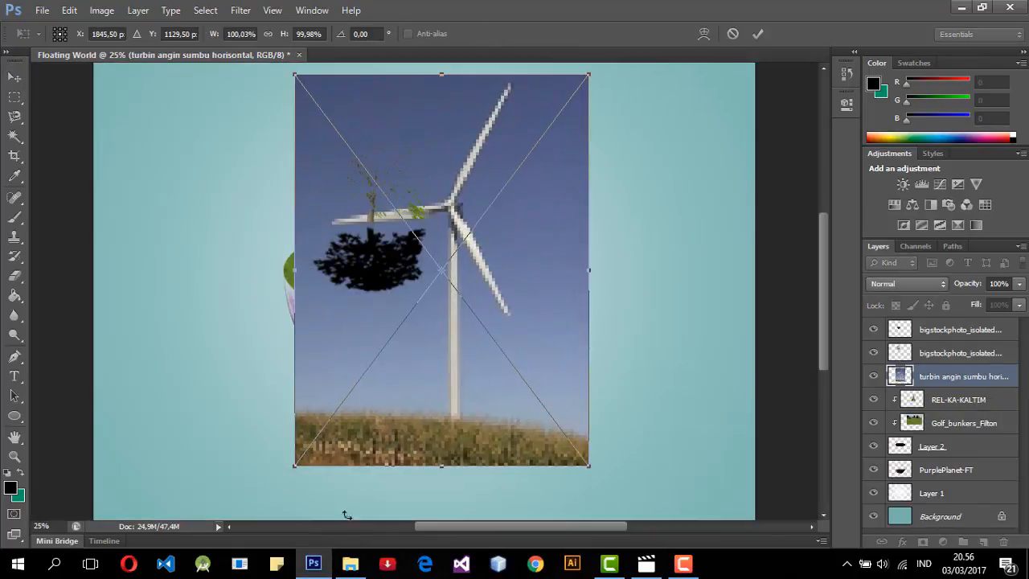
left_click_drag(315, 566, 612, 544)
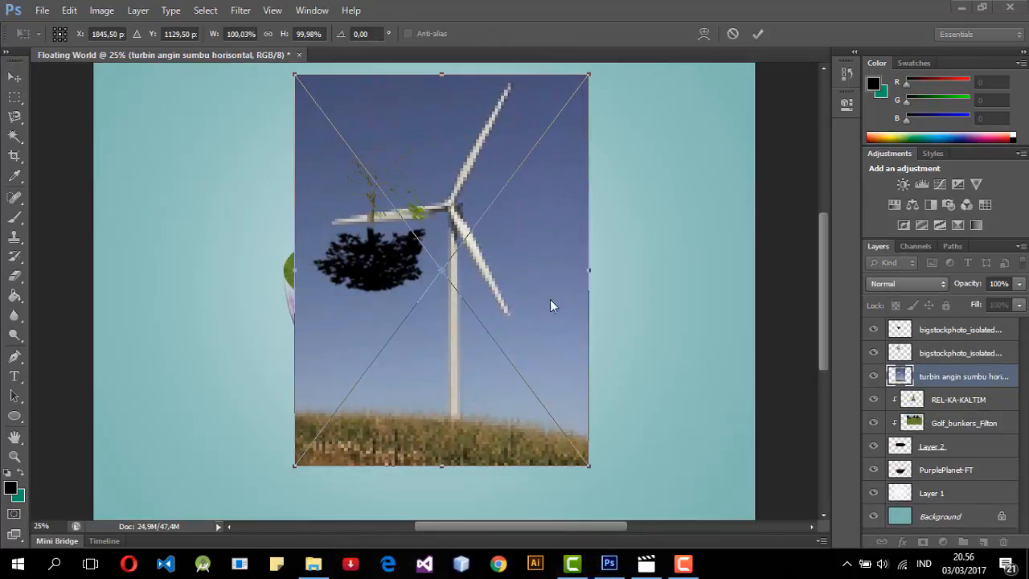
Step: Scale the wind turbine image to about 43.3%, position it over the right edge of the grass ground, and apply
left_click_drag(583, 218, 661, 242)
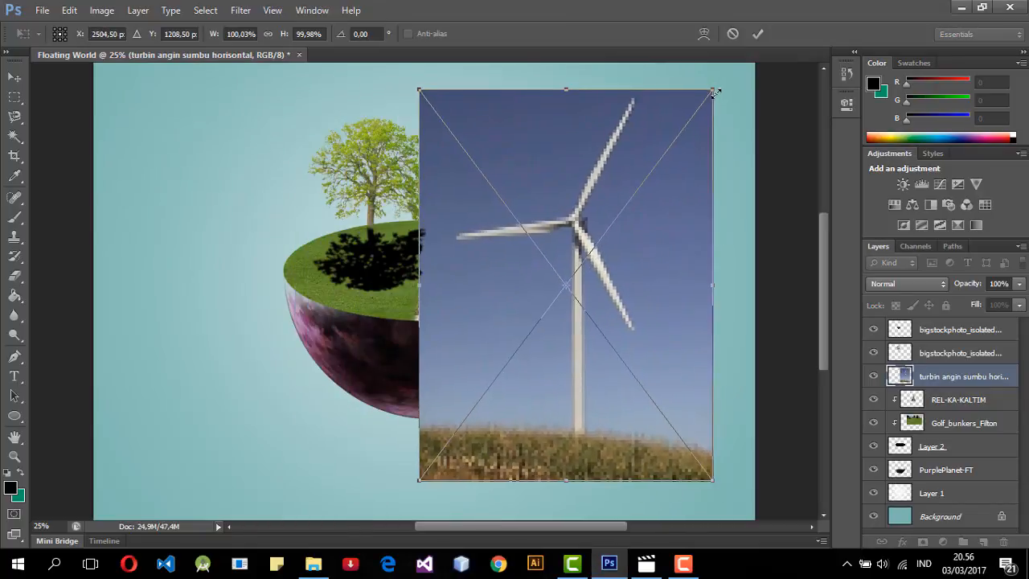
left_click_drag(710, 95, 688, 148)
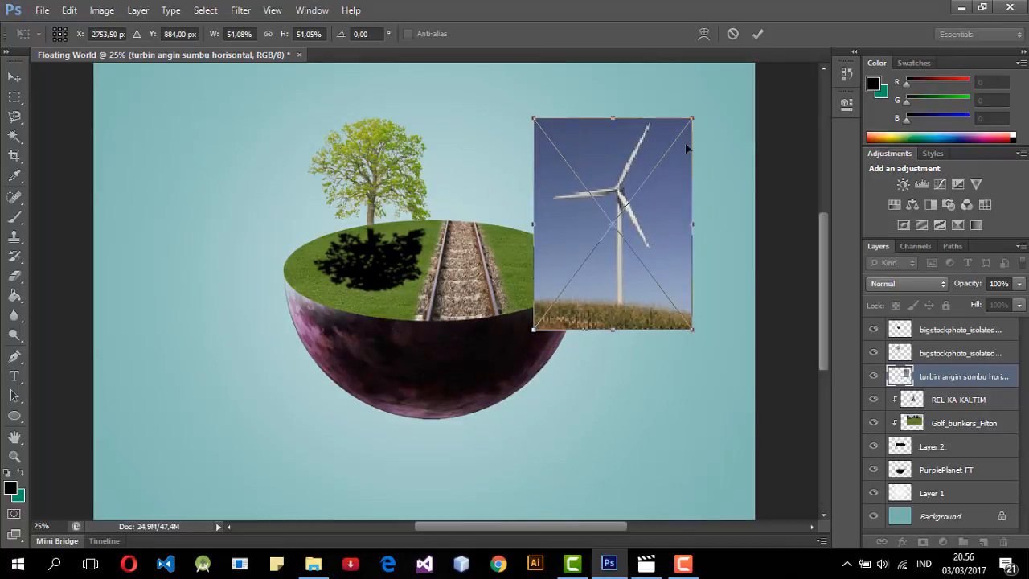
left_click_drag(695, 113, 668, 156)
left_click_drag(643, 255, 670, 198)
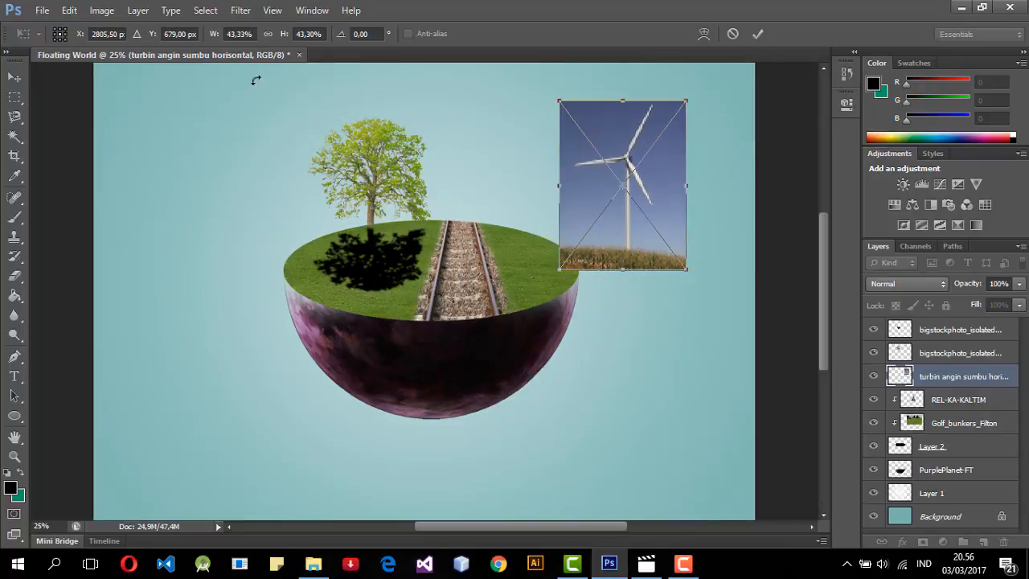
left_click(14, 75)
left_click(431, 228)
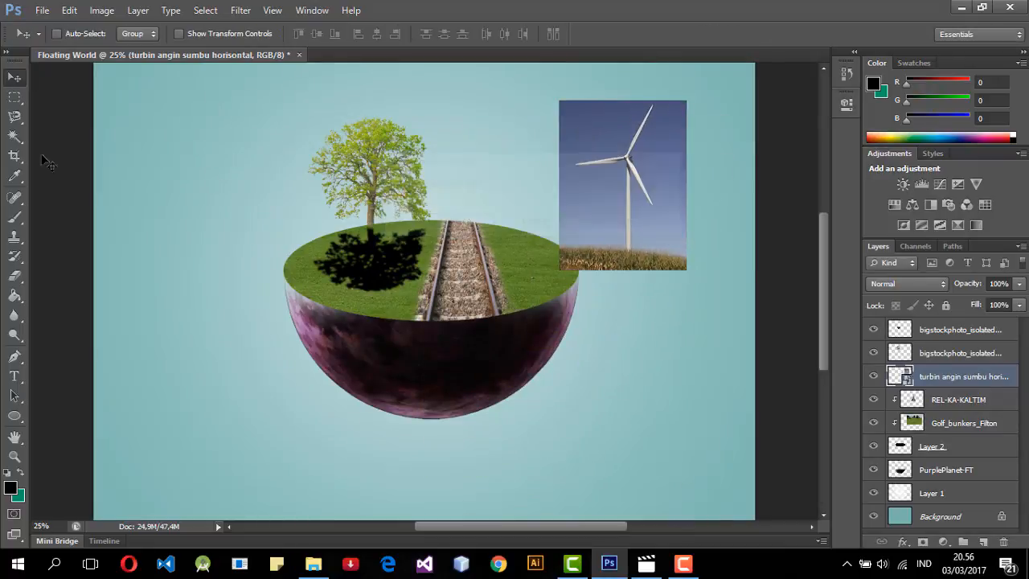
Step: Rasterize the wind turbine smart object and move it slightly down and left
left_click(15, 275)
left_click(547, 129)
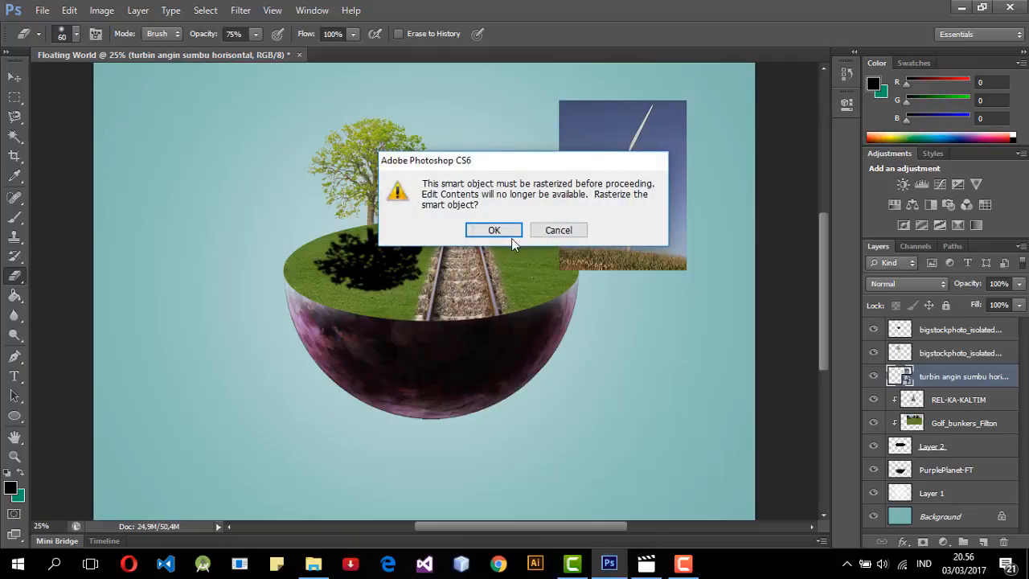
left_click(494, 231)
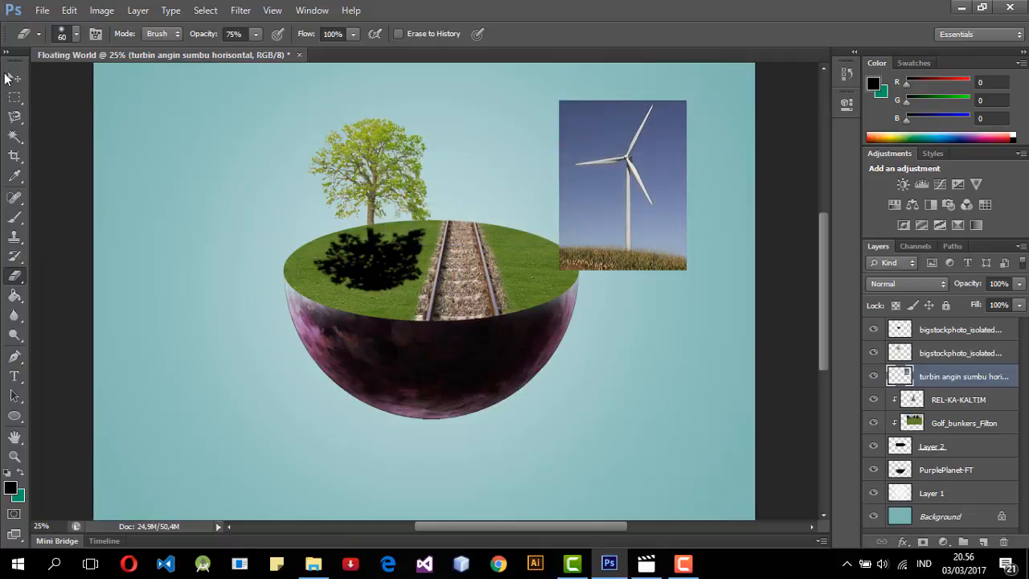
left_click(10, 78)
mouse_move(628, 230)
left_mouse_down()
mouse_move(617, 238)
mouse_move(640, 238)
mouse_move(641, 269)
mouse_move(623, 238)
left_mouse_up()
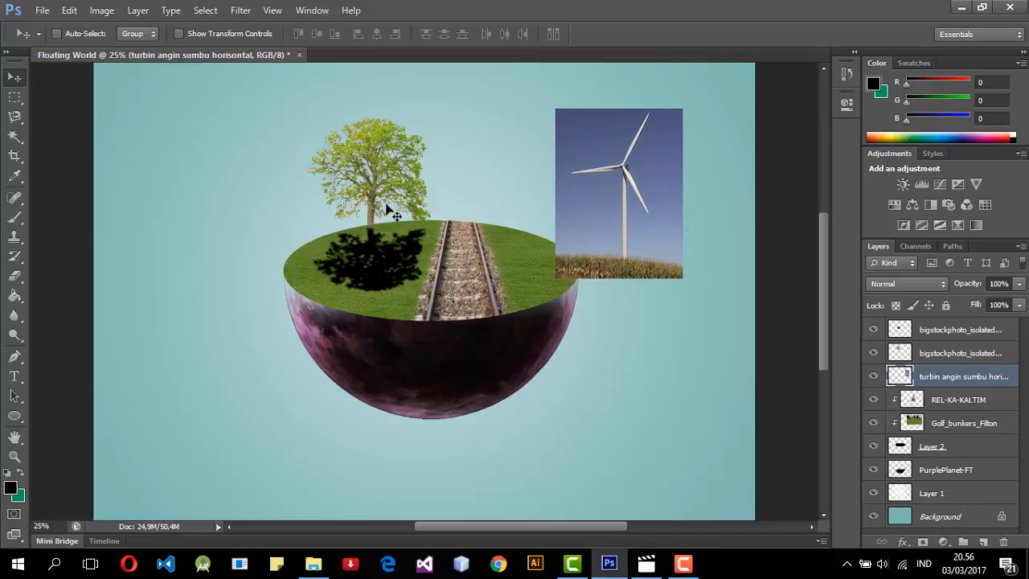
Step: Delete the blue sky above and on both sides of the wind turbine using Magic Wand selections with tolerance 32
left_click(16, 135)
left_click(599, 107)
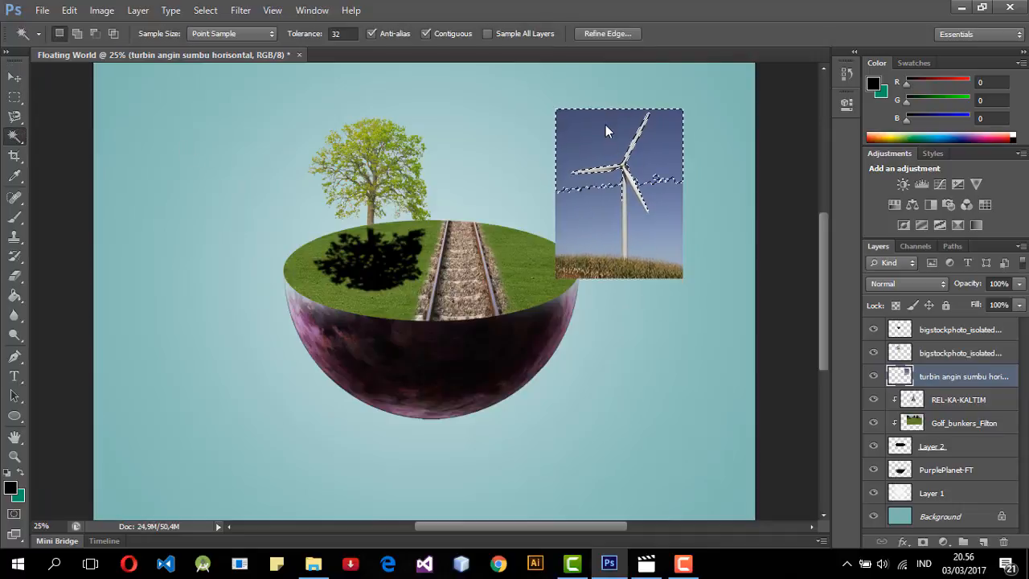
key("Delete")
left_click(618, 226)
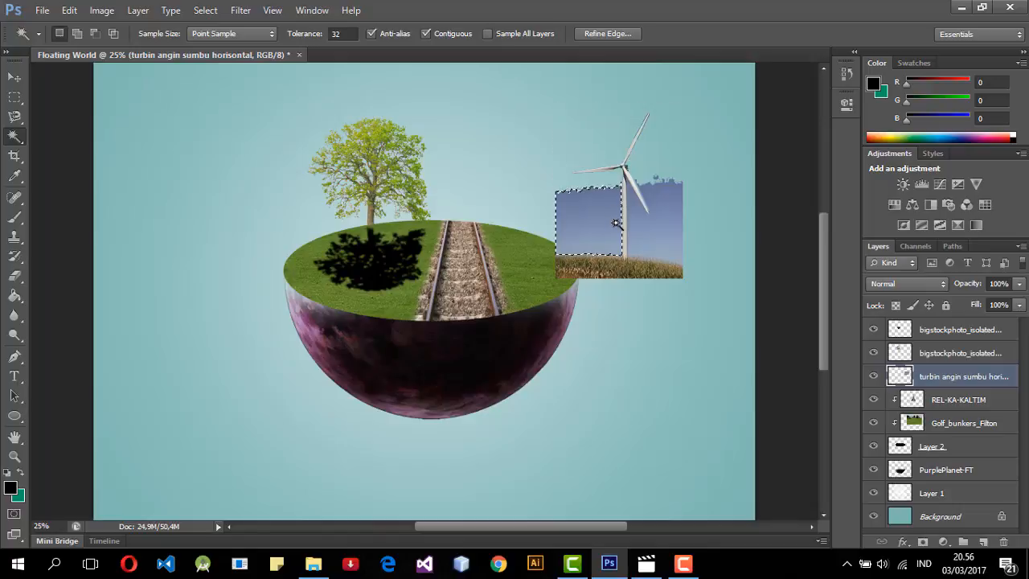
key("Delete")
left_click(658, 233)
key("Delete")
Step: Delete the grass strip at the wind turbine's base using a Magic Wand selection and a rectangular marquee
left_click(648, 265)
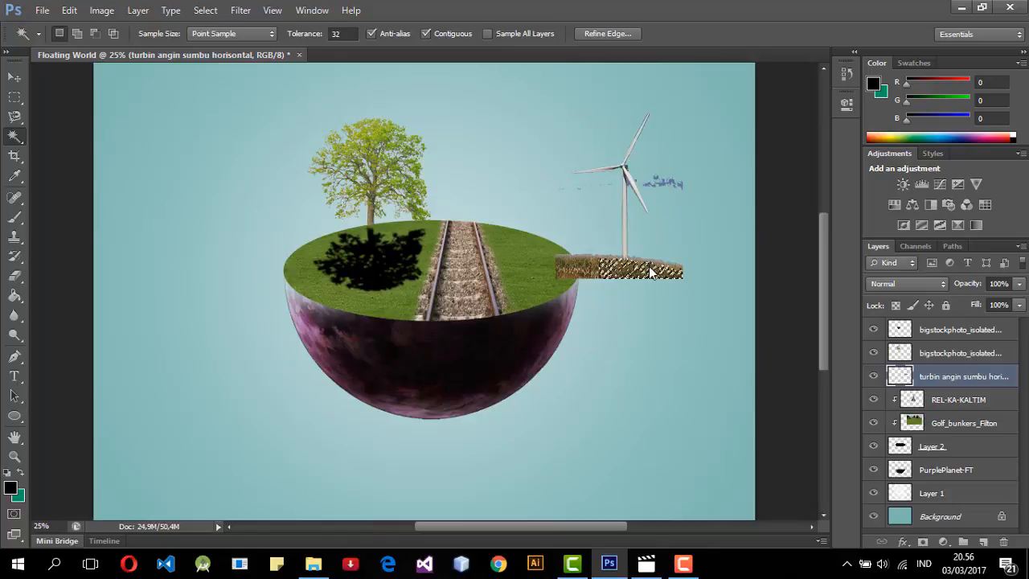
key("Delete")
left_click(674, 186)
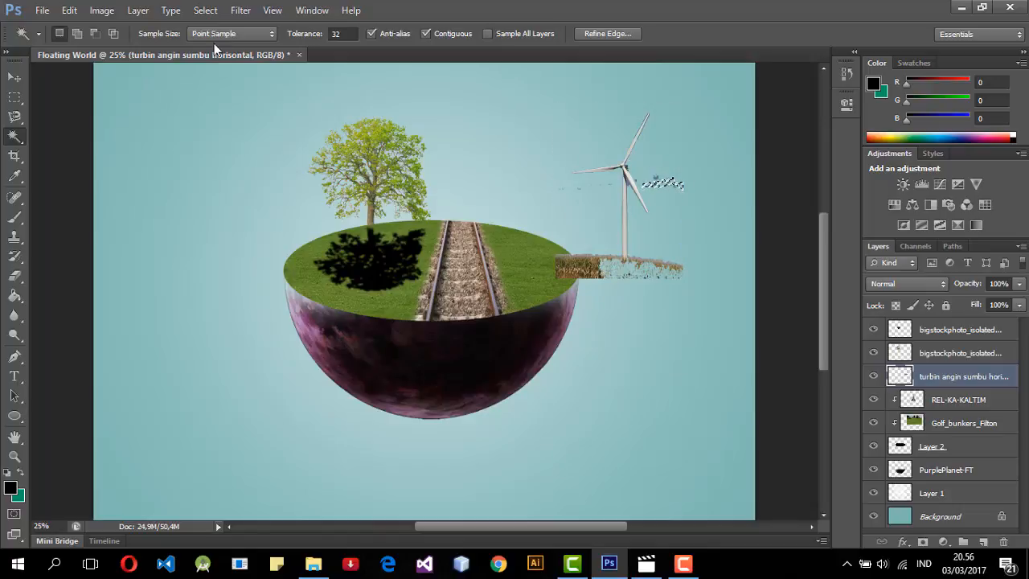
left_click(14, 96)
left_click_drag(539, 251, 705, 327)
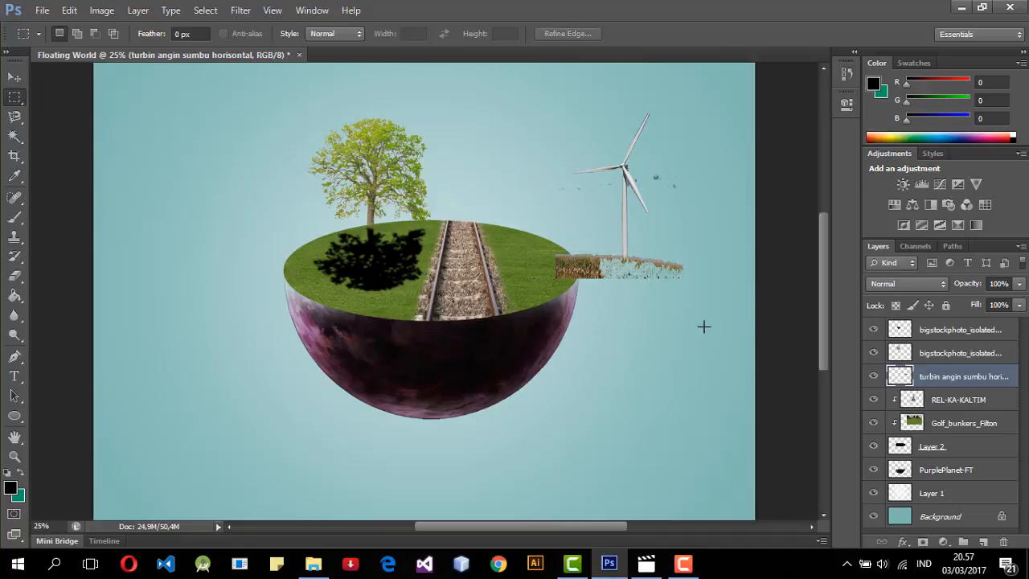
key("Delete")
Step: Delete the leftover sky specks on both sides of the wind turbine using rectangular marquee selections
left_click(14, 78)
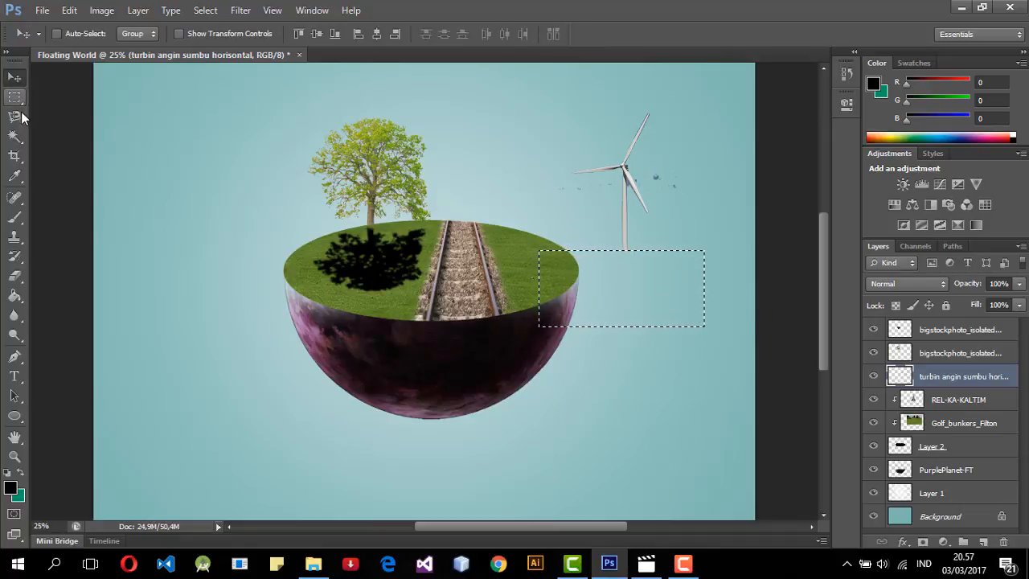
left_click(15, 135)
key("ctrl+plus")
key("ctrl+plus")
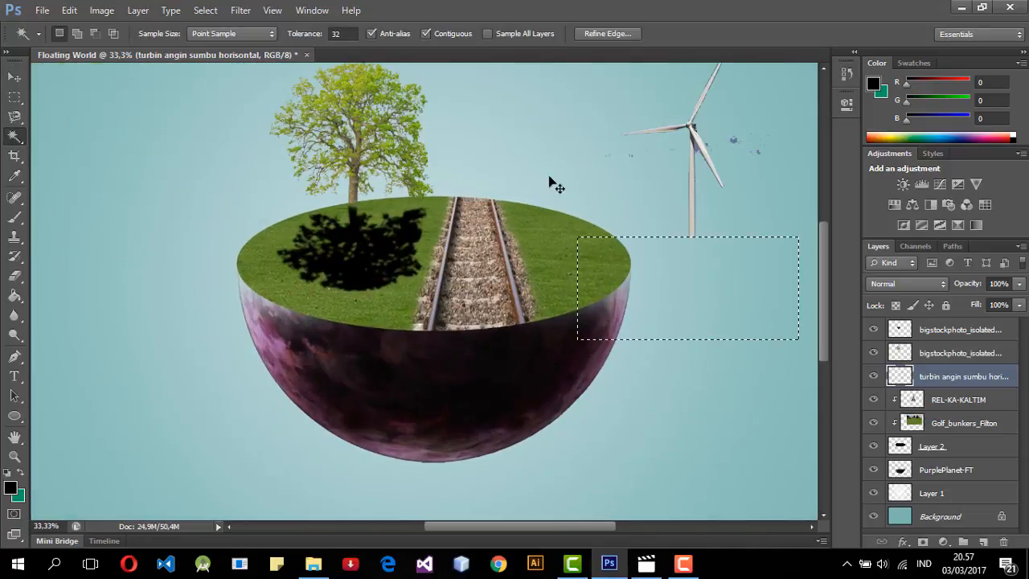
key("space")
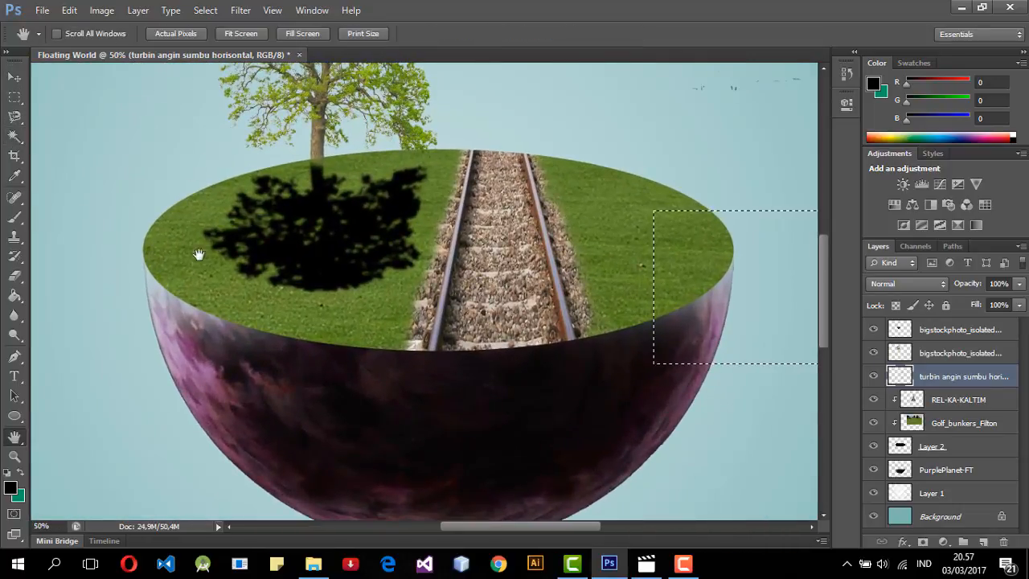
left_click_drag(386, 223, 161, 370)
left_click_drag(336, 323, 443, 242)
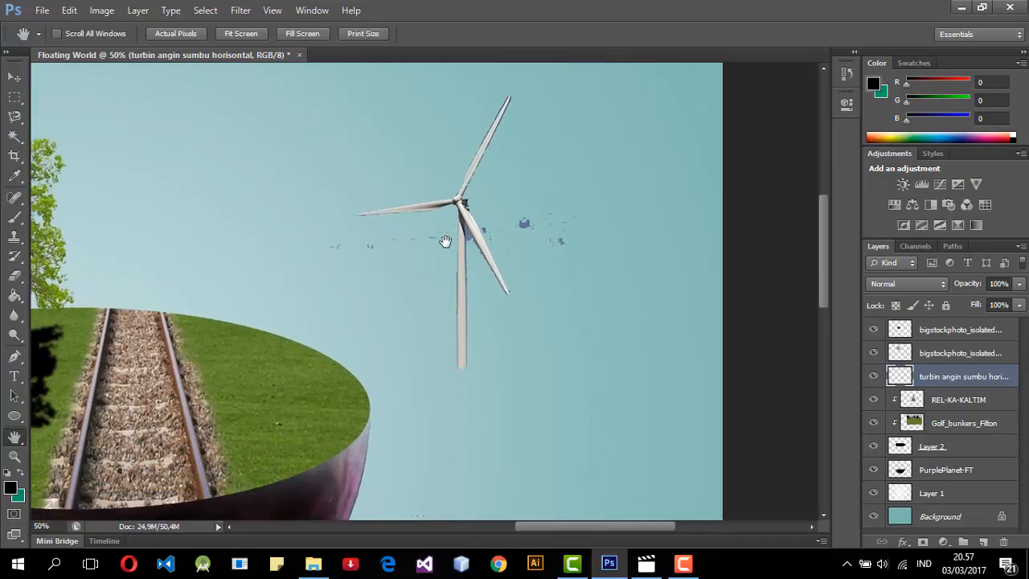
left_click(14, 137)
key("ctrl+d")
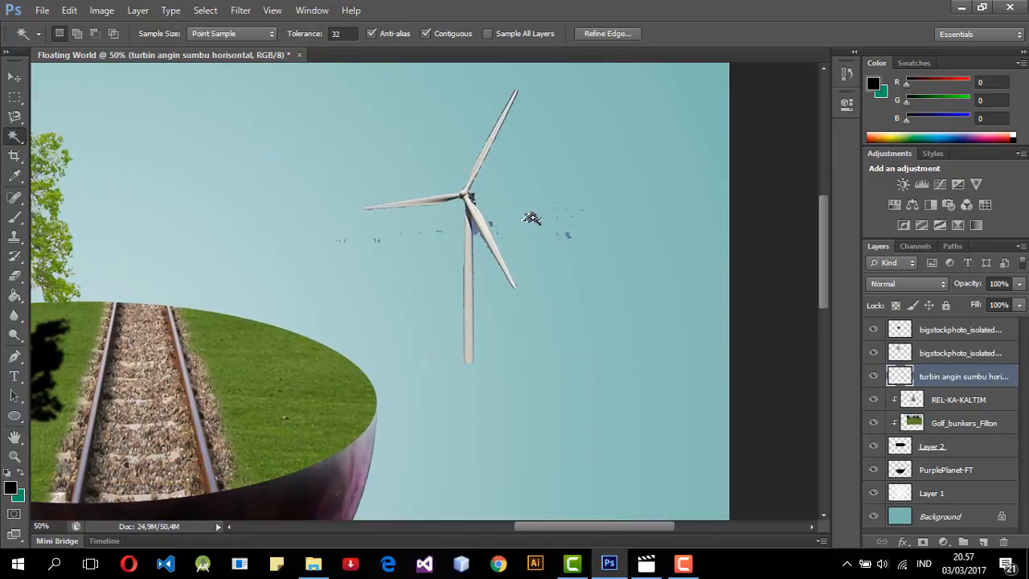
left_click(15, 96)
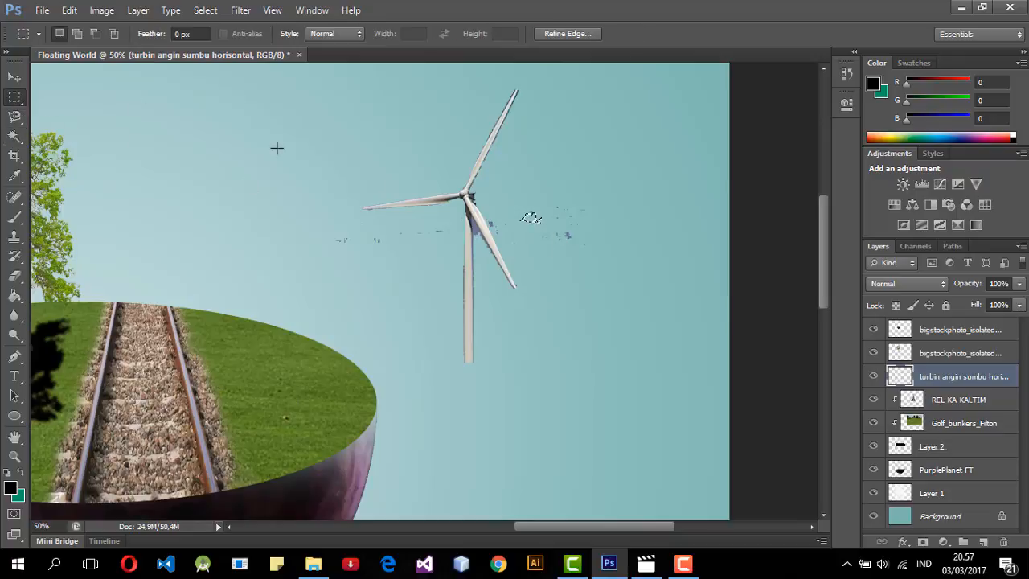
left_click_drag(513, 176, 613, 265)
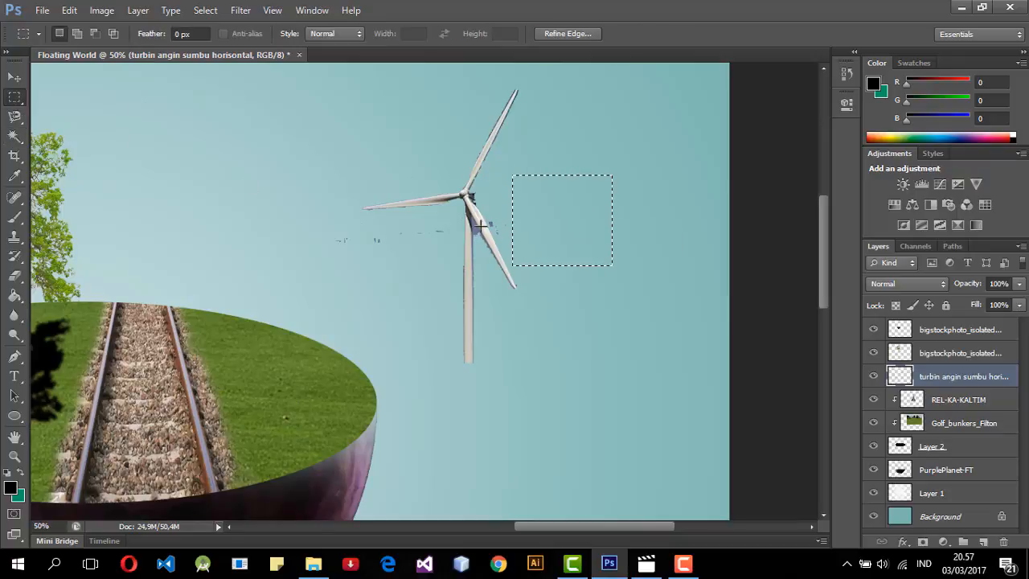
left_click_drag(331, 217, 448, 338)
left_click_drag(491, 214, 506, 232)
Step: Delete the leftover blue patches between the tower and lower blade and beside that blade using Magic Wand selections
left_click(15, 135)
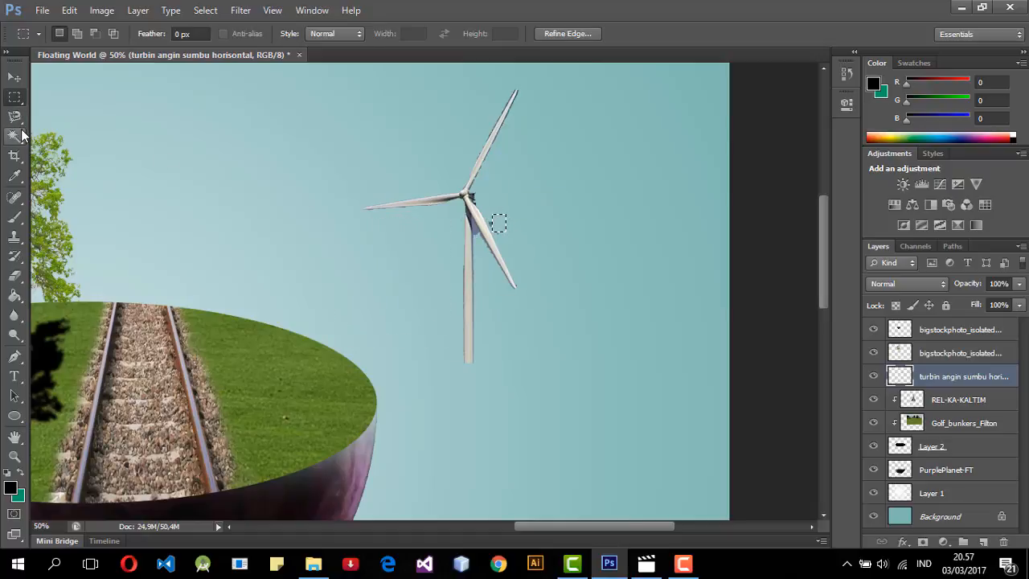
left_click(474, 231)
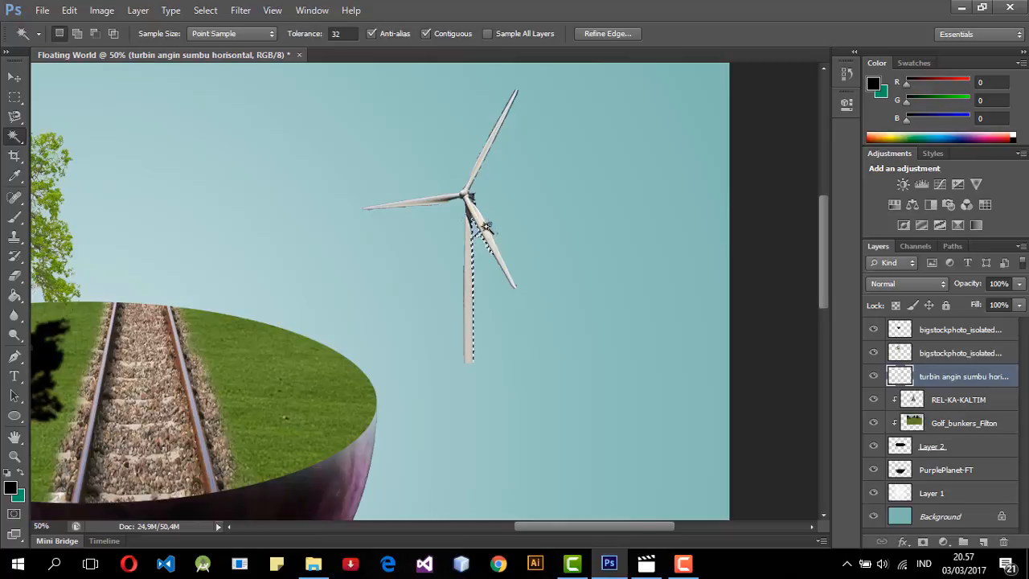
left_click(493, 224)
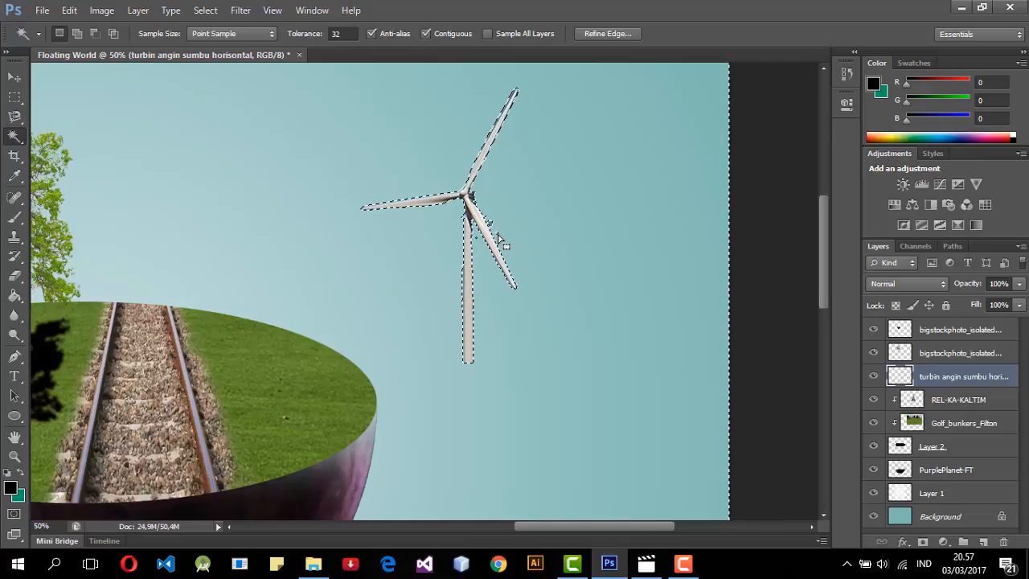
left_click(505, 224)
left_click(496, 226)
left_click(493, 226)
left_click(492, 225)
left_click(497, 233)
left_click(491, 225)
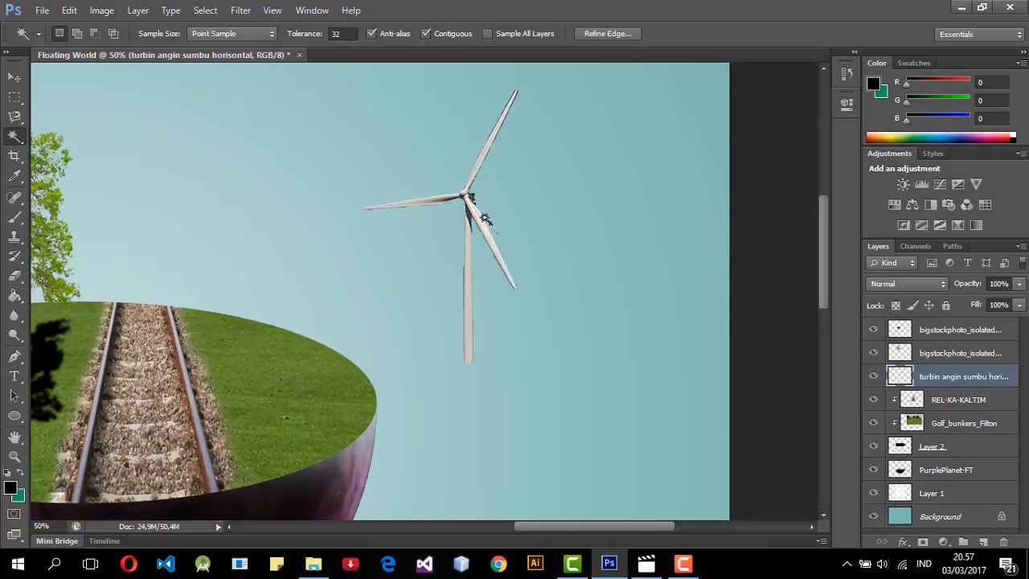
left_click(485, 218)
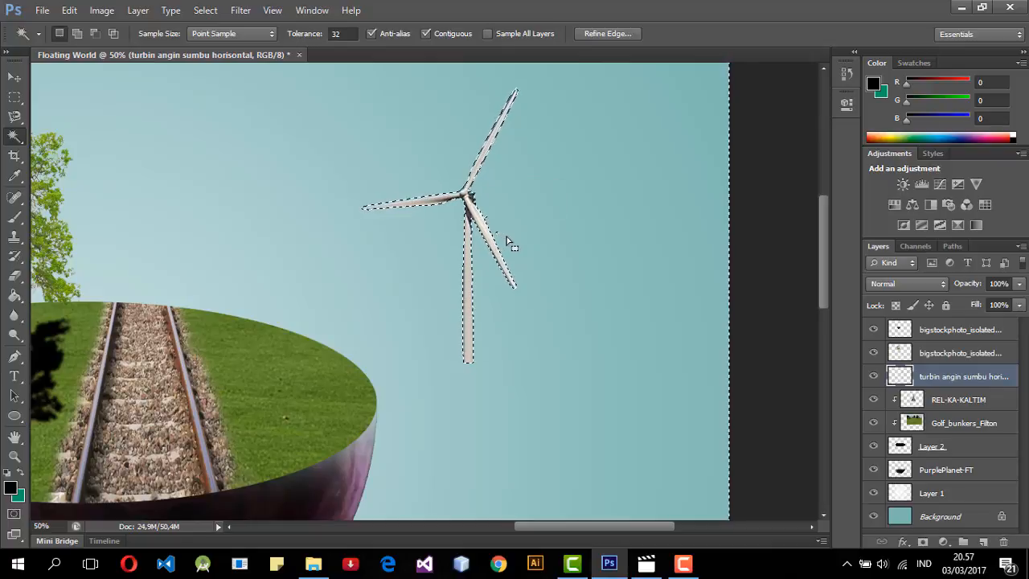
left_click(506, 237)
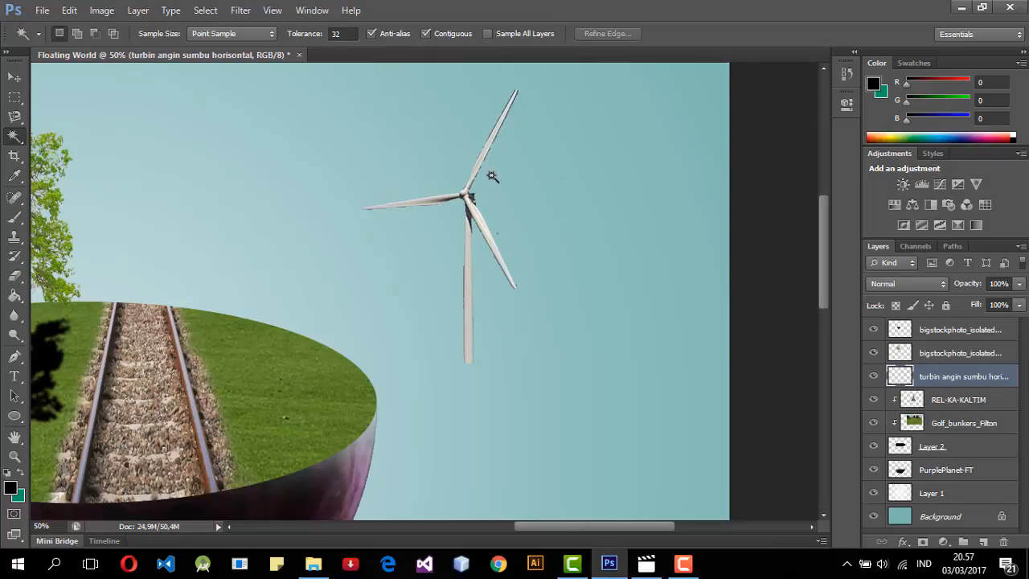
Step: Remove the bluish fringe along both sides of the turbine tower using Magic Wand selections with tolerance 32, and deselect
key("ctrl+plus")
key("ctrl+plus")
key("ctrl+plus")
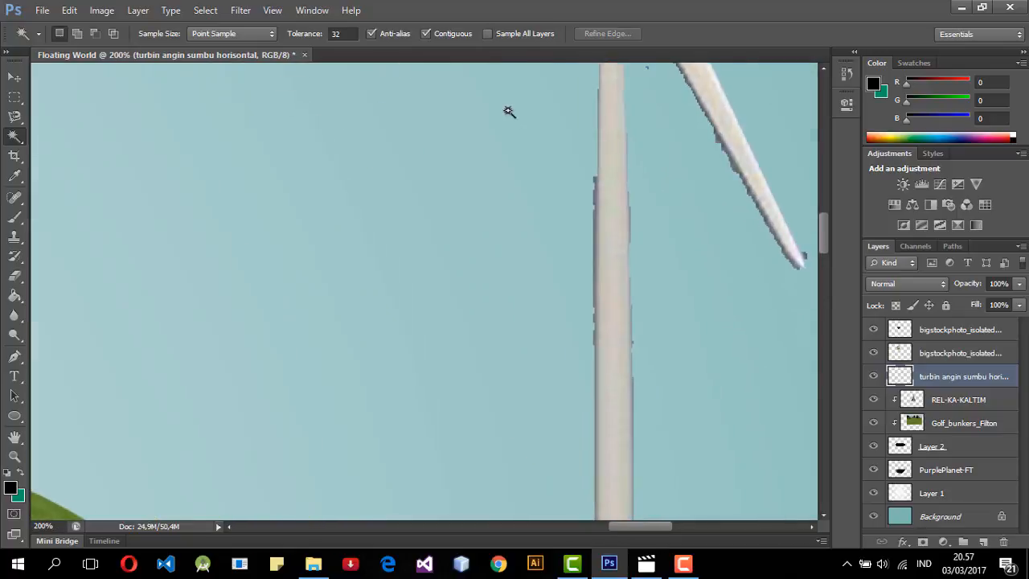
left_click(597, 237)
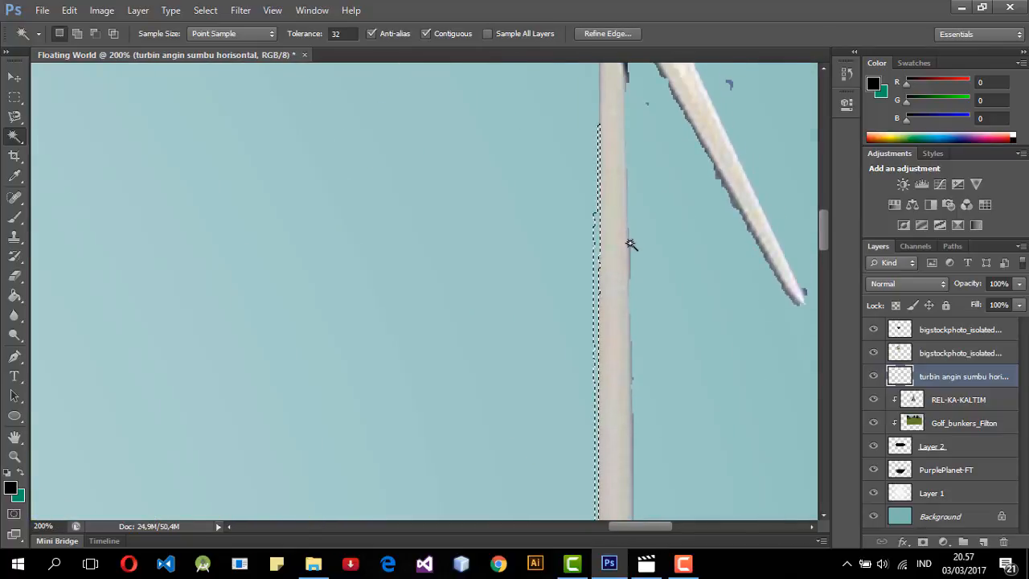
left_click(631, 245)
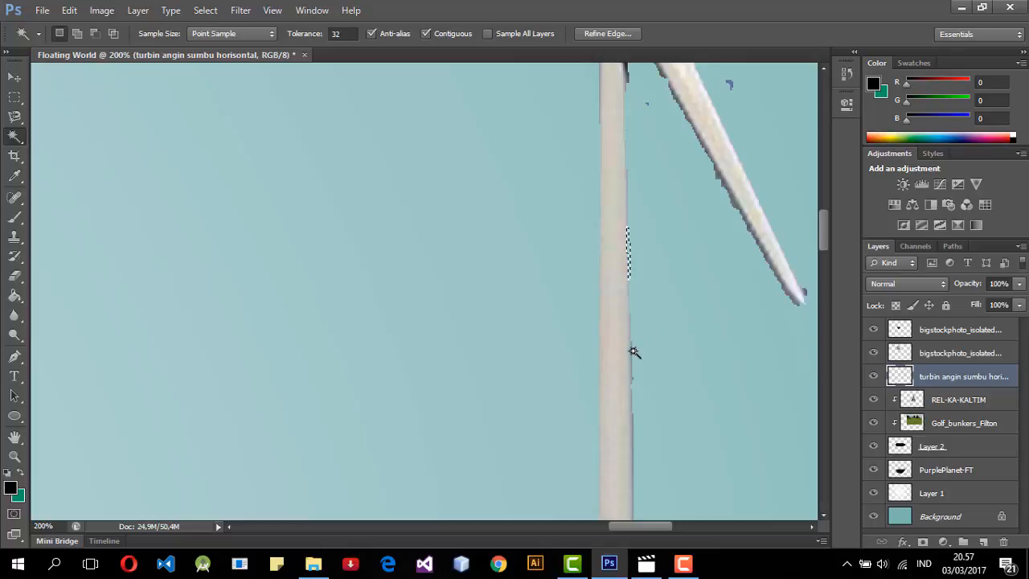
left_click(633, 350)
scroll(655, 322, "up", 1)
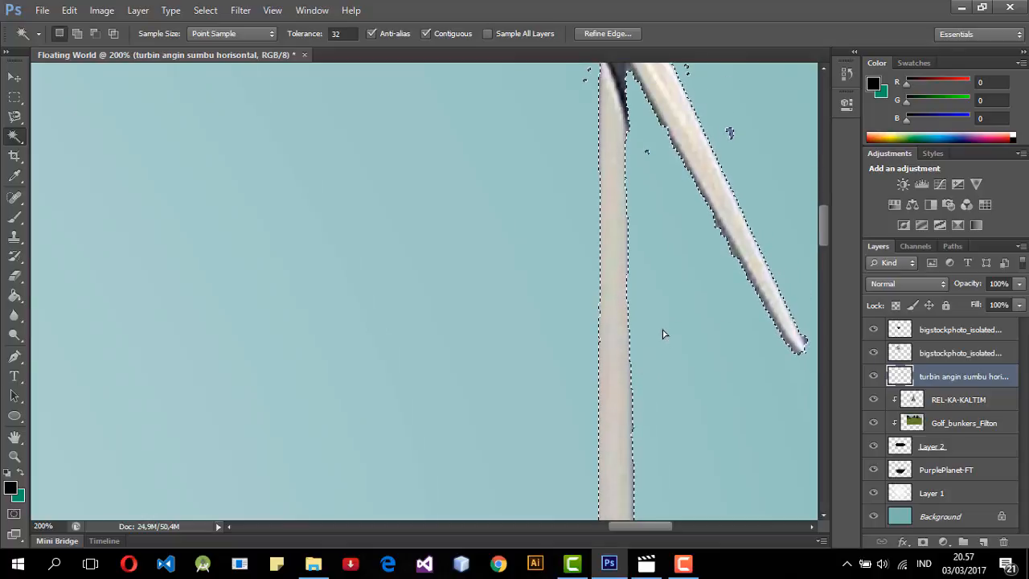
key("ctrl+d")
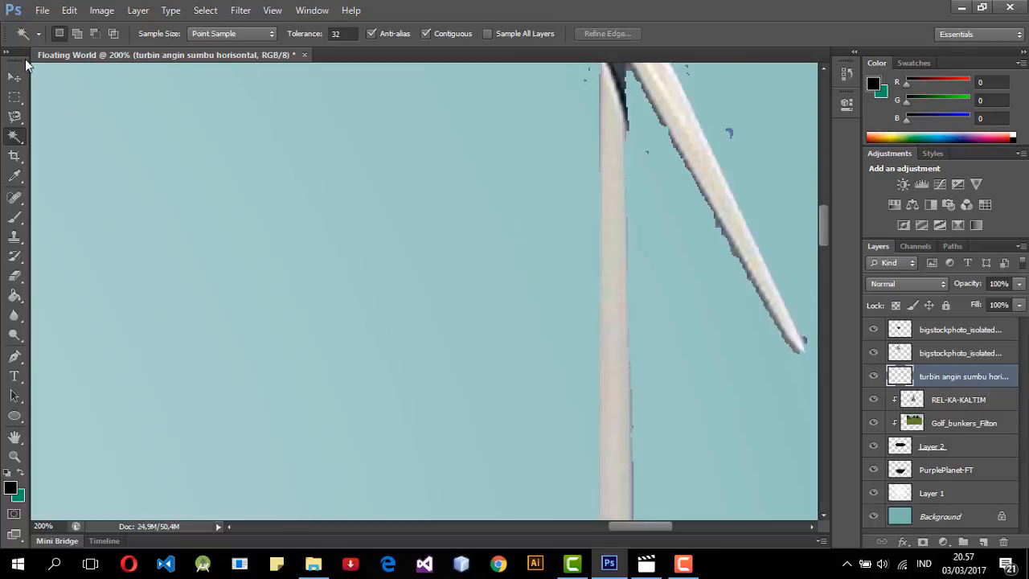
Step: Delete the stray specks around the lower blade and hub and the fringe beneath the left-hand blade with the Magic Wand
left_click(728, 131)
key("Delete")
scroll(706, 202, "up", 8)
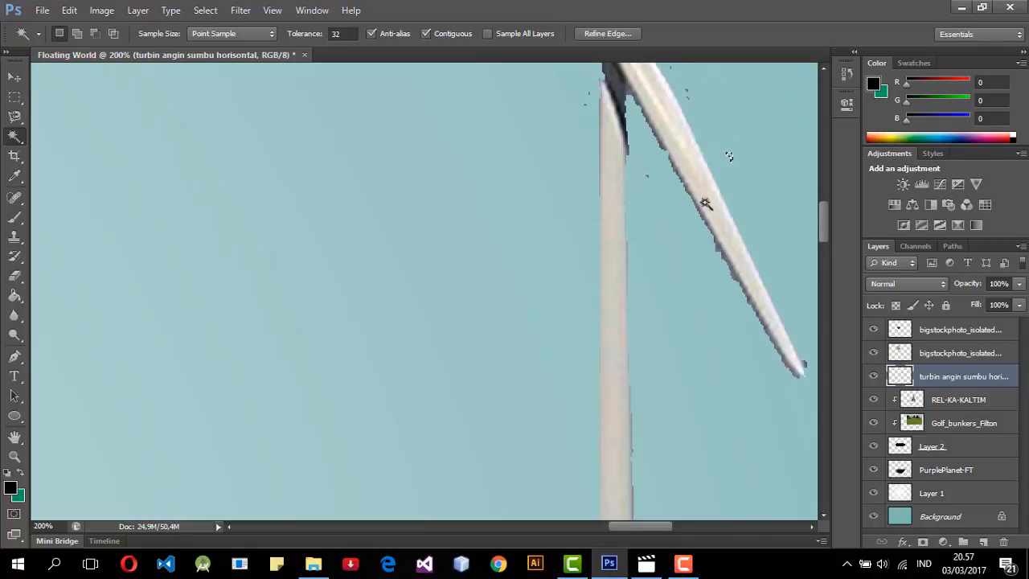
left_click(643, 197)
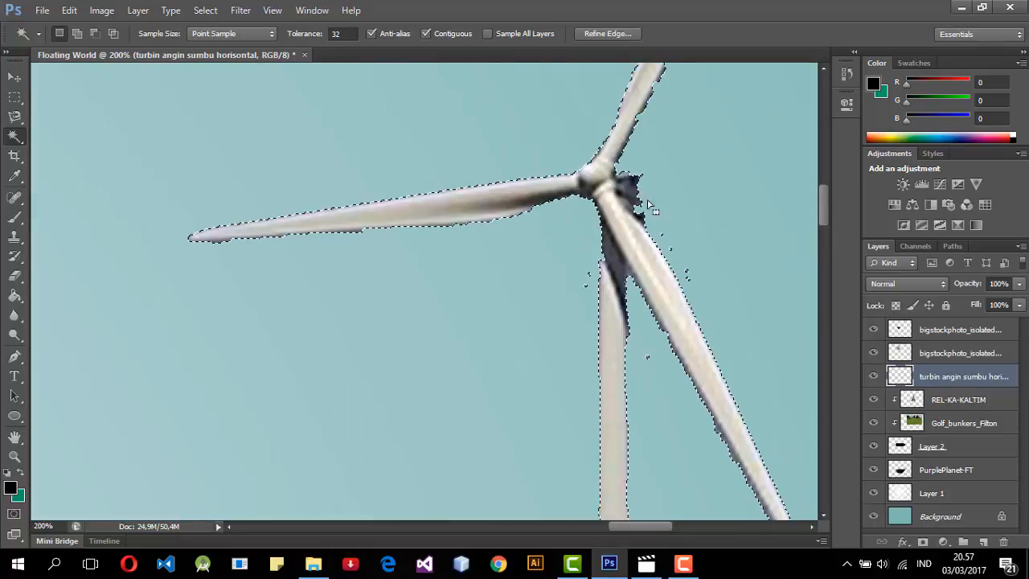
key("ctrl+d")
left_click(588, 287)
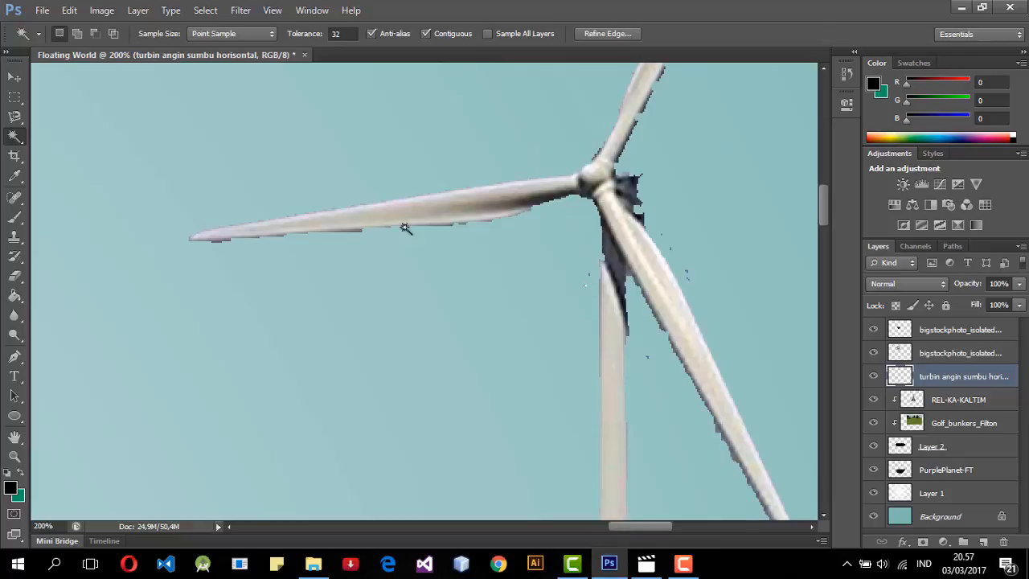
left_click(285, 236)
key("ctrl+d")
Step: Remove pieces of the dark fringe along the right edge of the upper blade, up toward its tip, with the Magic Wand
scroll(421, 273, "up", 3)
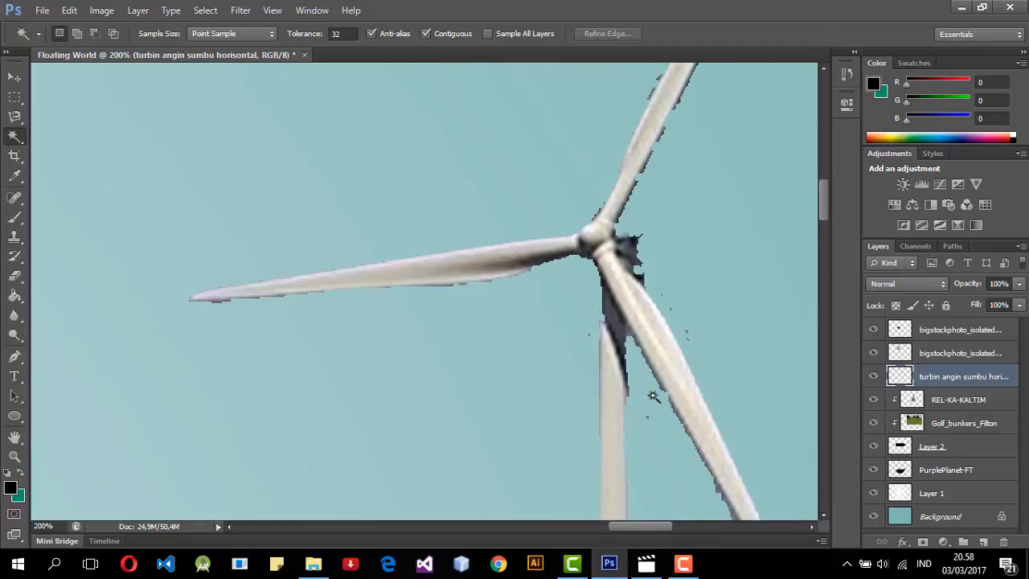
scroll(679, 233, "up", 3)
left_click(719, 175)
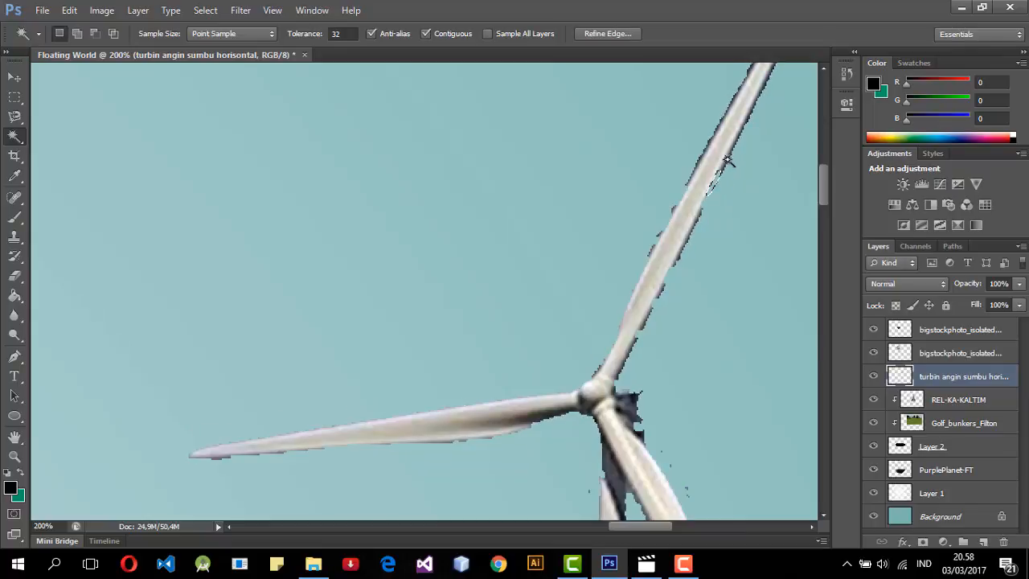
scroll(727, 227, "up", 1)
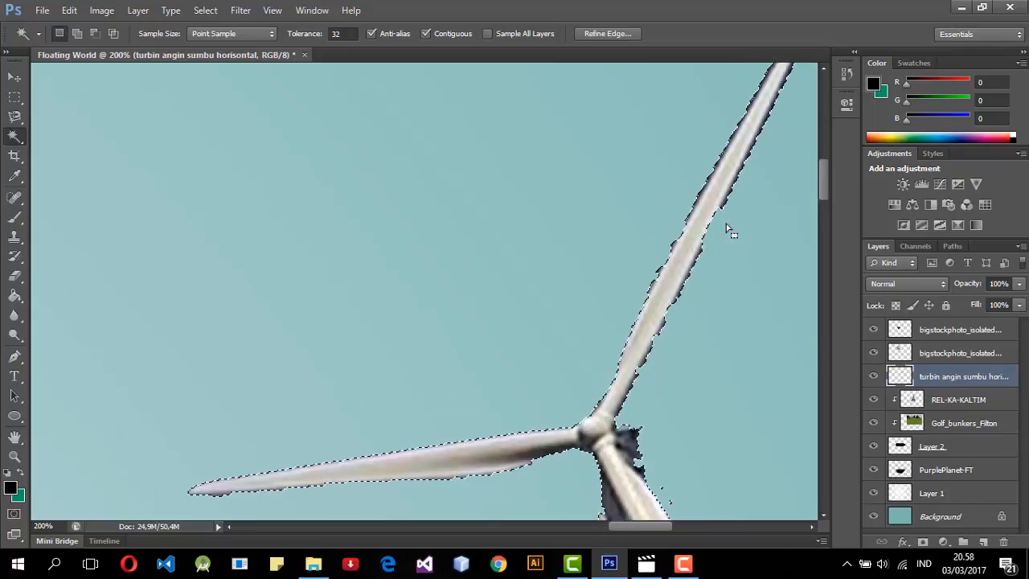
scroll(728, 217, "up", 1)
key("ctrl+d")
left_click(735, 189)
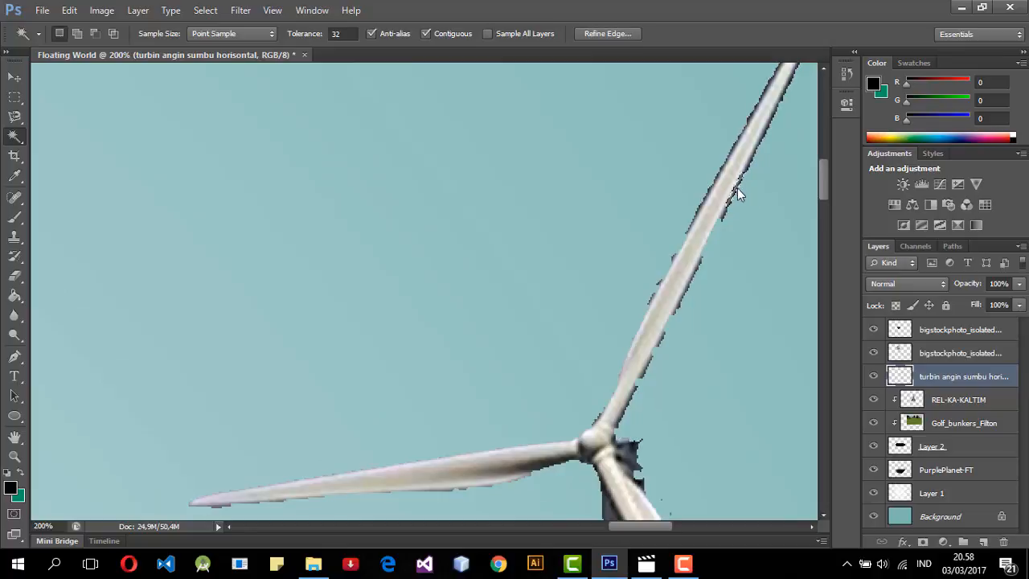
scroll(748, 188, "up", 5)
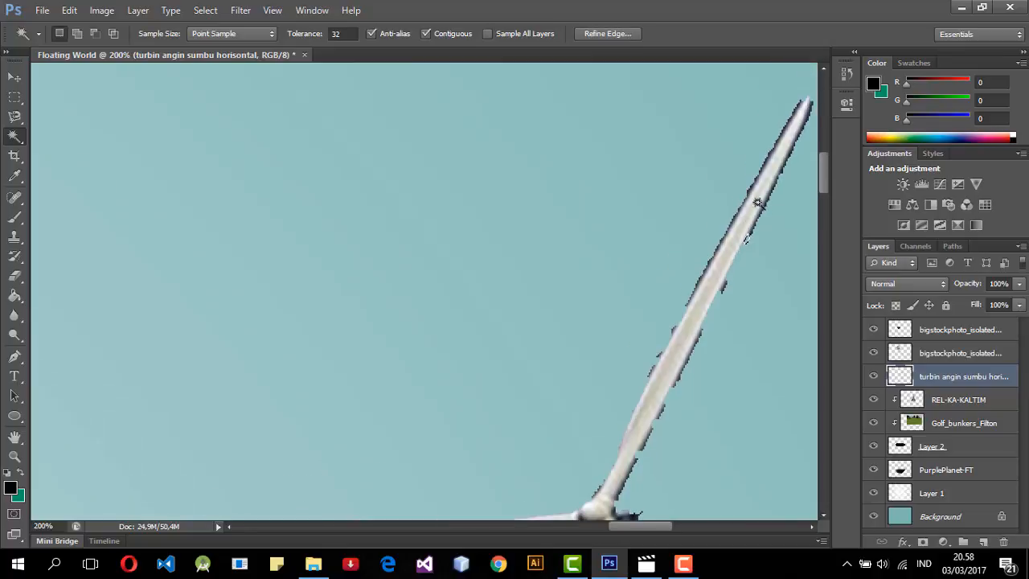
left_click(773, 210)
left_click(776, 212)
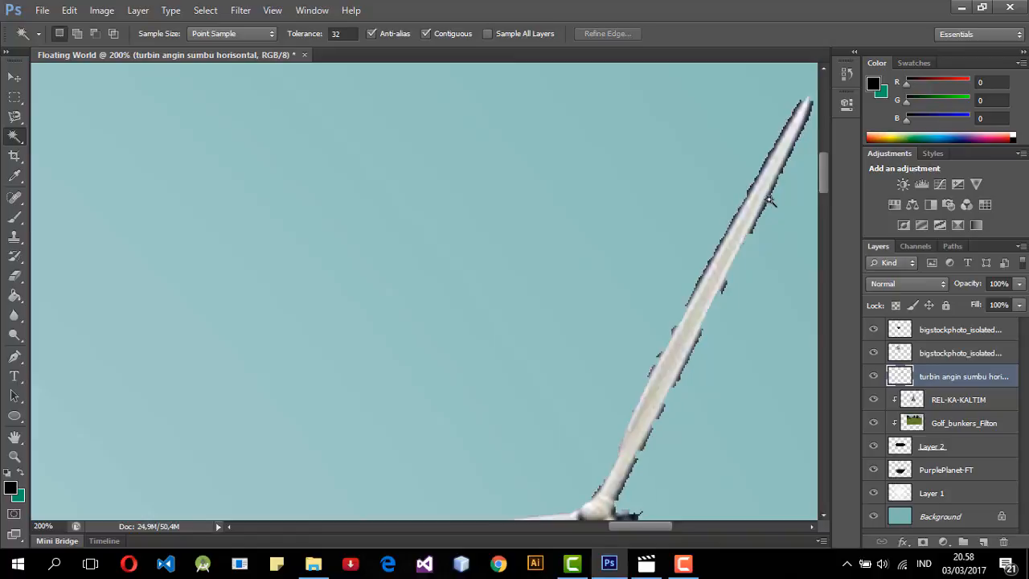
left_click(773, 193)
left_click(780, 181)
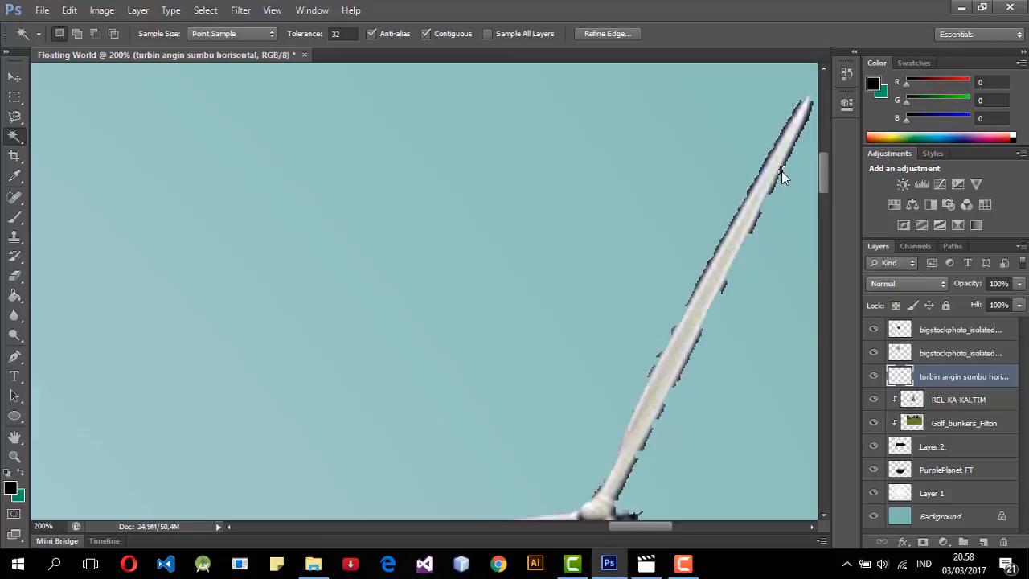
key("ctrl+d")
key("Delete")
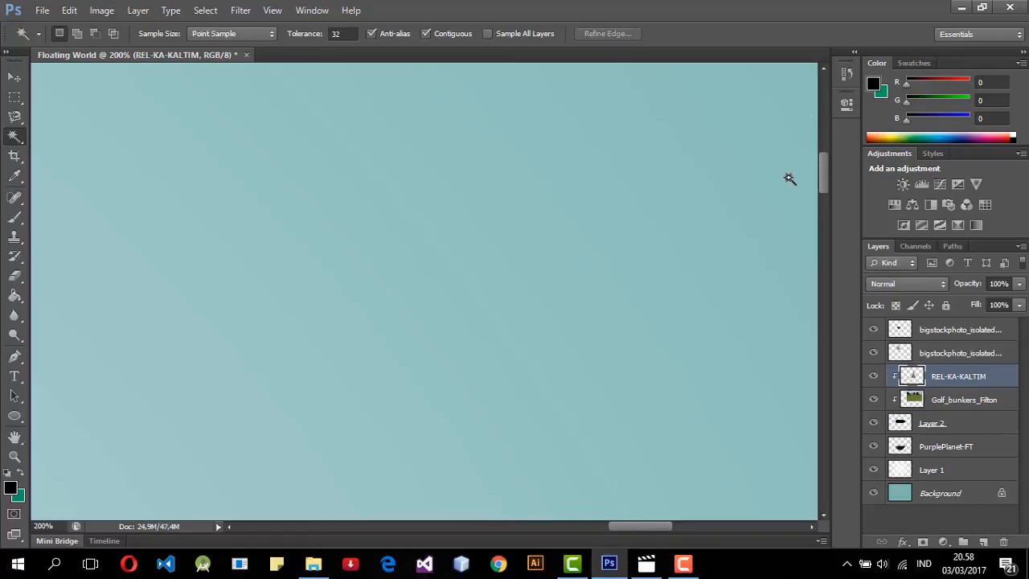
key("ctrl+z")
Step: Remove pieces of the dark fringe along the left edge of the upper blade, around its middle, with the Magic Wand at tolerance 32
left_click(784, 258)
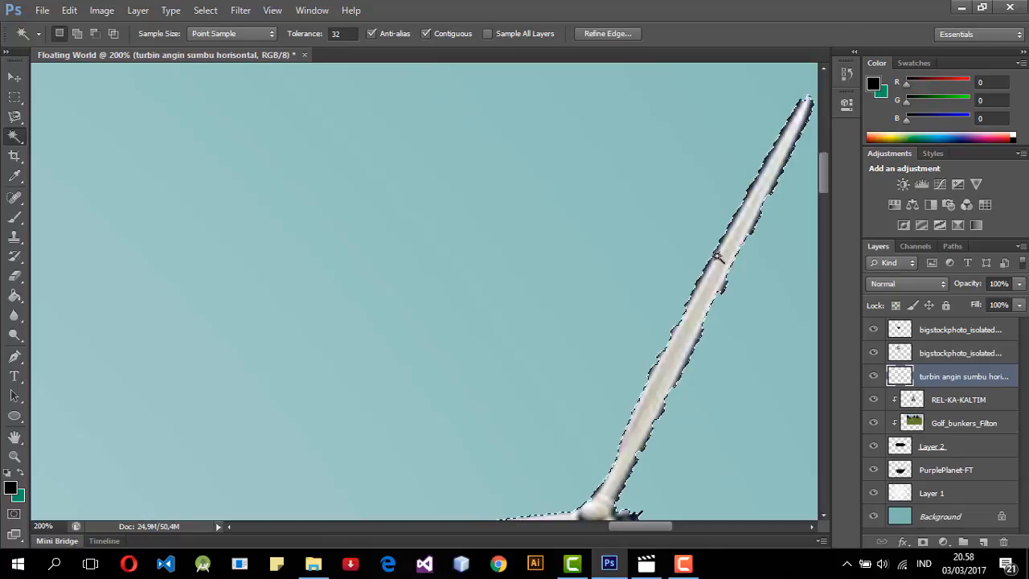
key("ctrl+d")
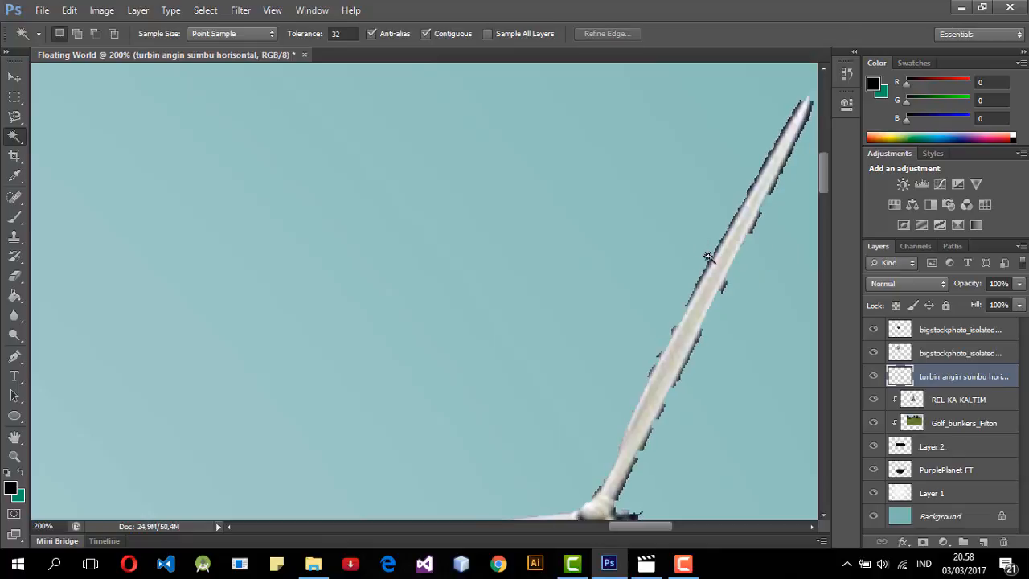
left_click(711, 255)
key("ctrl+d")
left_click(715, 254)
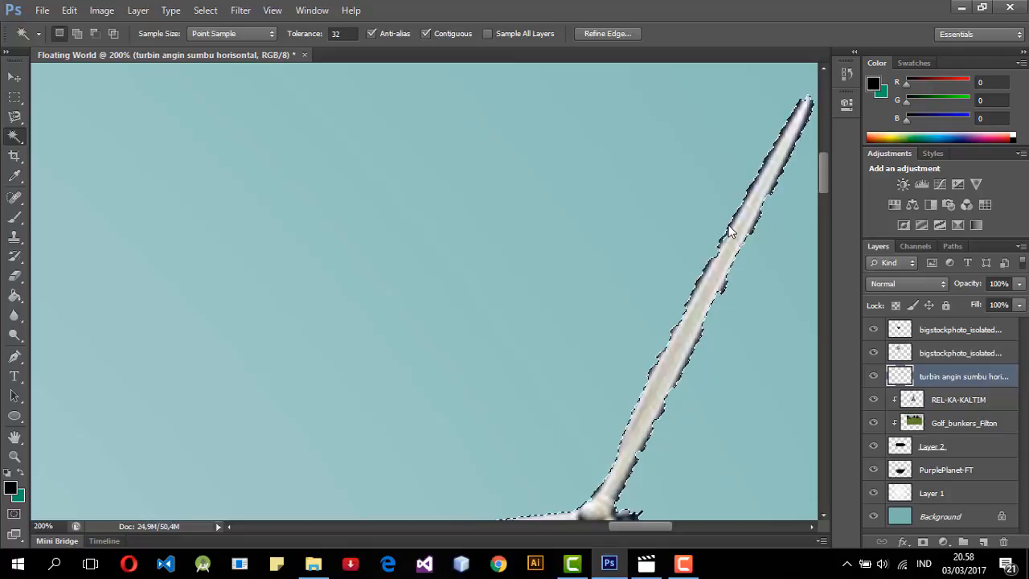
key("ctrl+d")
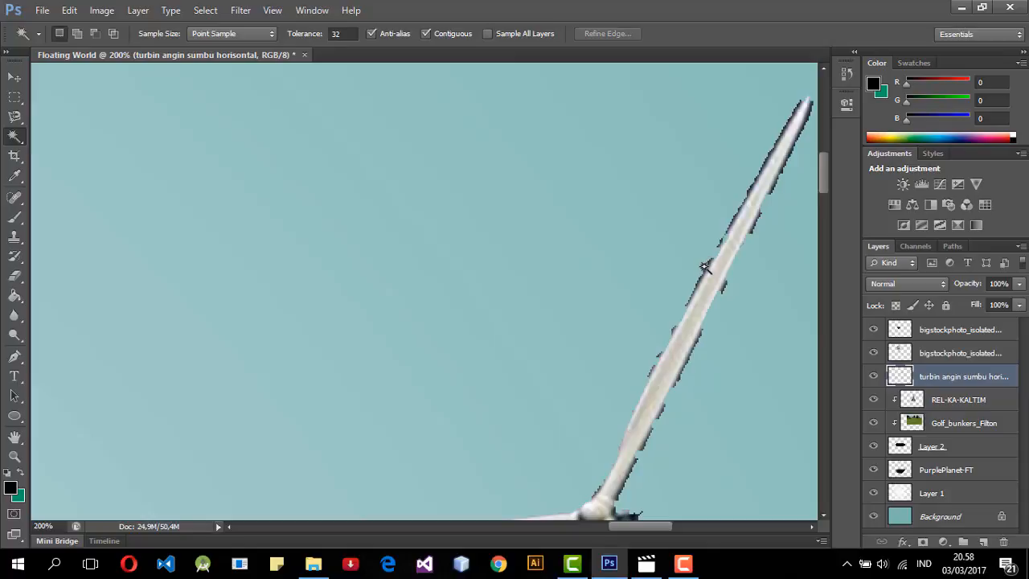
left_click(704, 266)
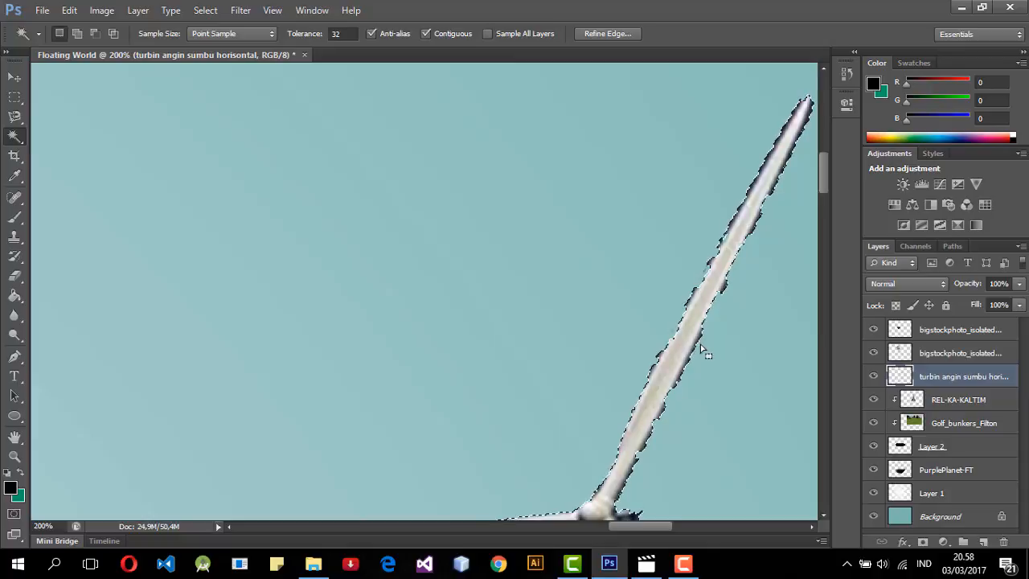
left_click(684, 405)
left_click(659, 411)
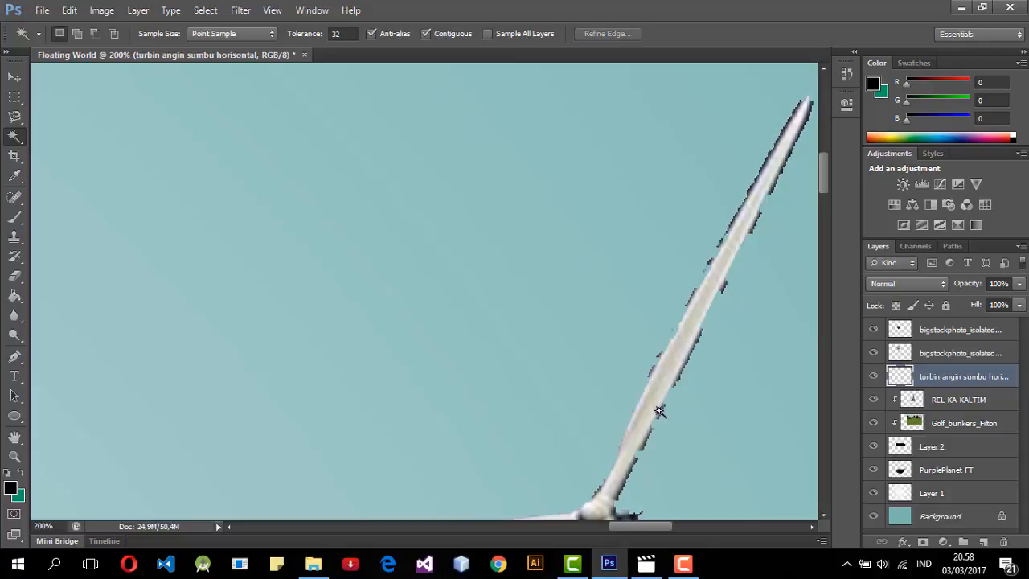
left_click(662, 415)
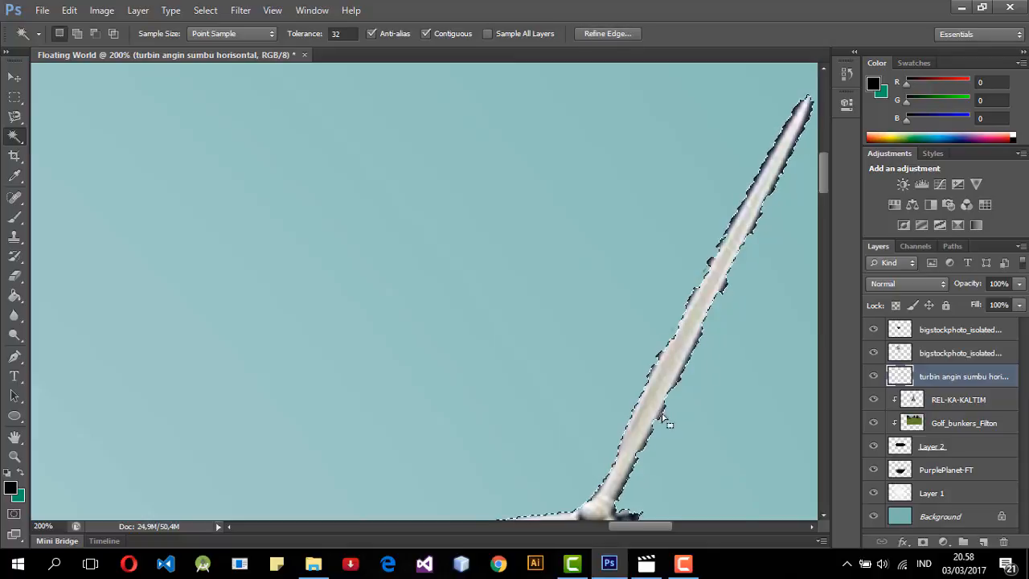
key("ctrl+d")
Step: Clear part of the dark fringe beside the upper blade's tip with the Magic Wand, and deselect
scroll(700, 359, "up", 3)
scroll(704, 361, "down", 2)
scroll(745, 241, "up", 2)
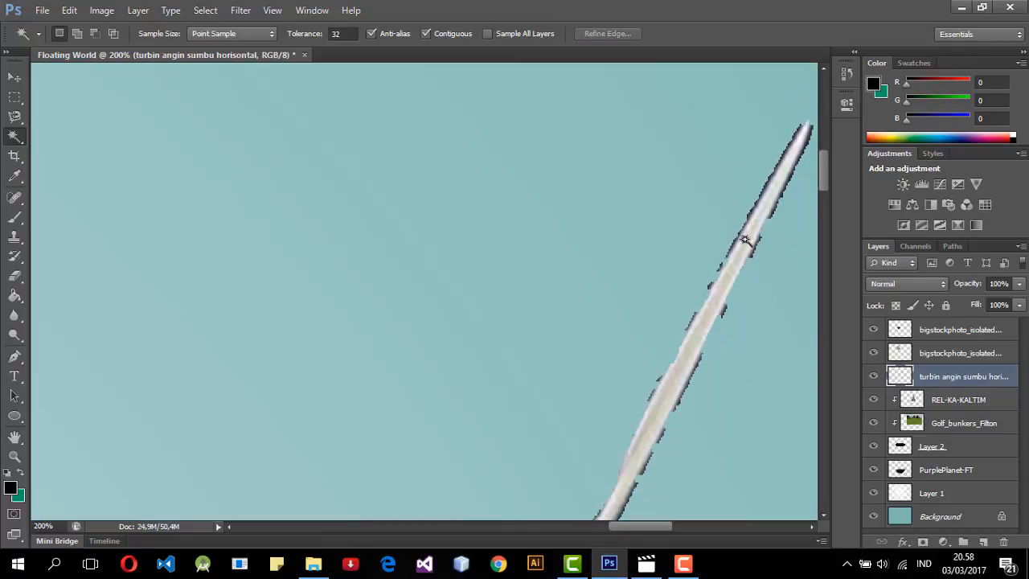
left_click(780, 179)
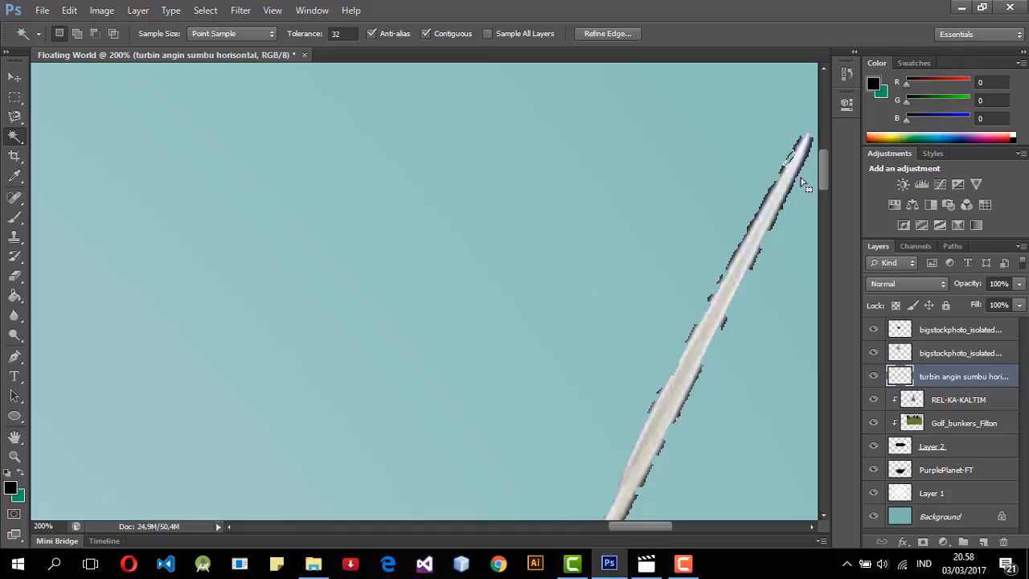
left_click(801, 178, "shift")
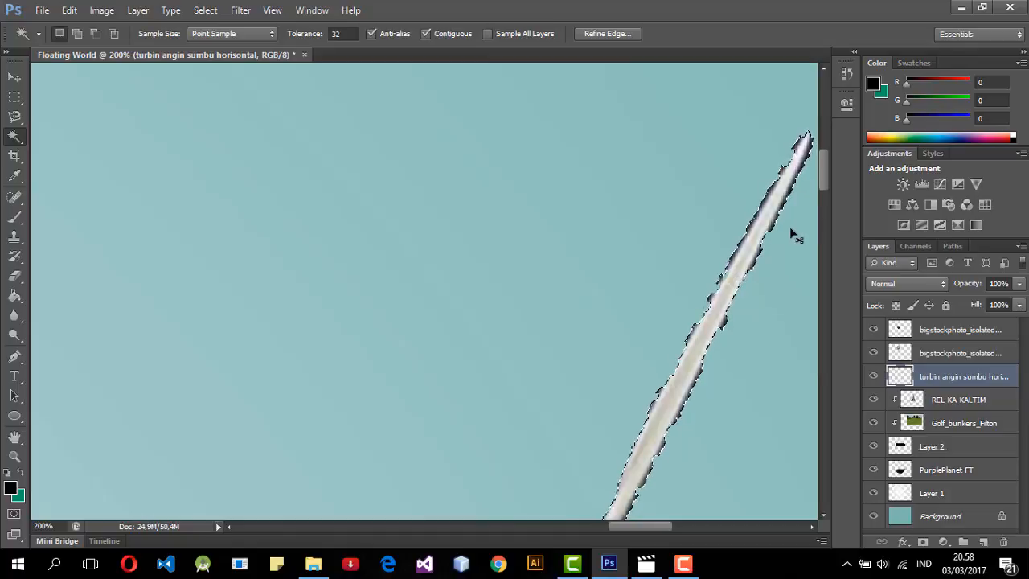
key("ctrl+minus")
key("ctrl+minus")
key("ctrl+minus")
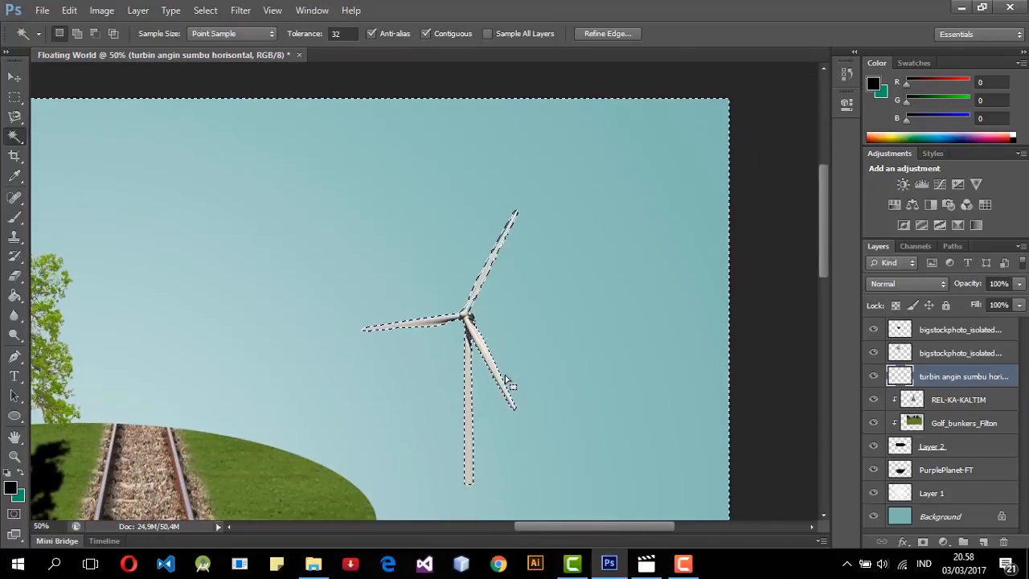
scroll(506, 382, "down", 1)
key("v")
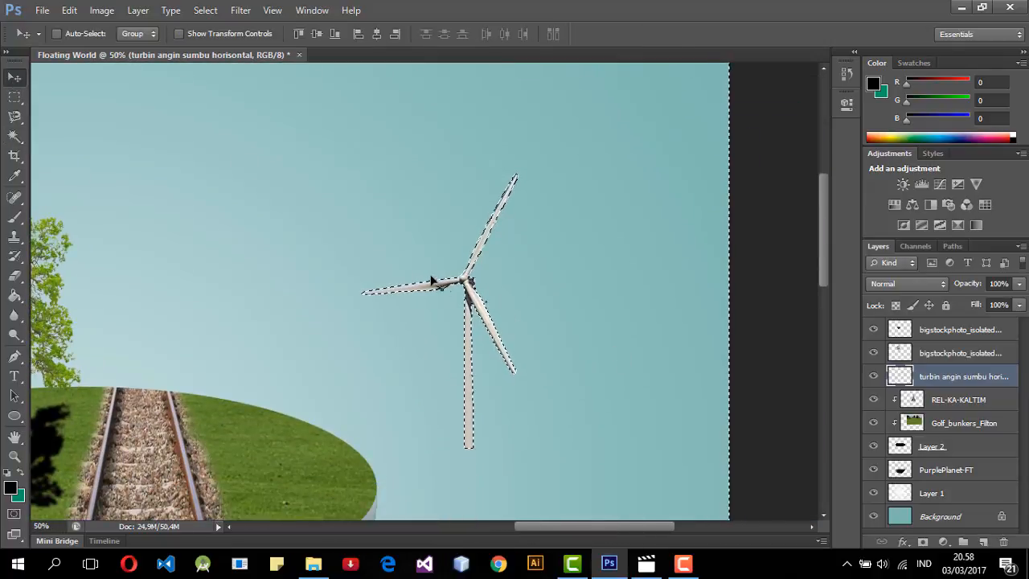
key("ctrl+d")
Step: Move the wind turbine onto the grass to the right of the railway track
mouse_move(465, 290)
left_mouse_down()
mouse_move(426, 304)
mouse_move(458, 278)
left_mouse_up()
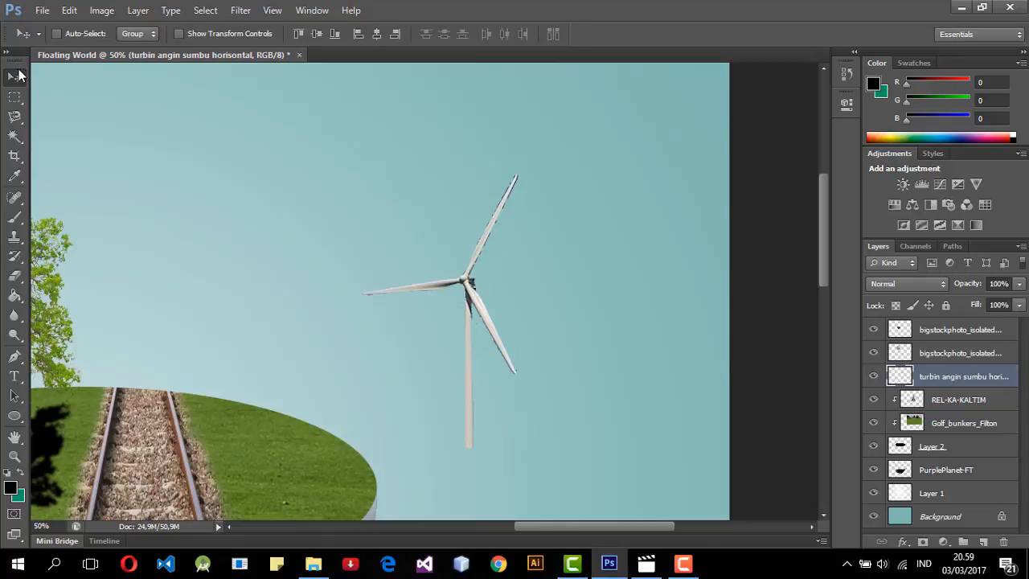
left_click_drag(495, 241, 492, 233)
left_click(952, 351)
left_click(953, 378)
scroll(515, 145, "down", 2)
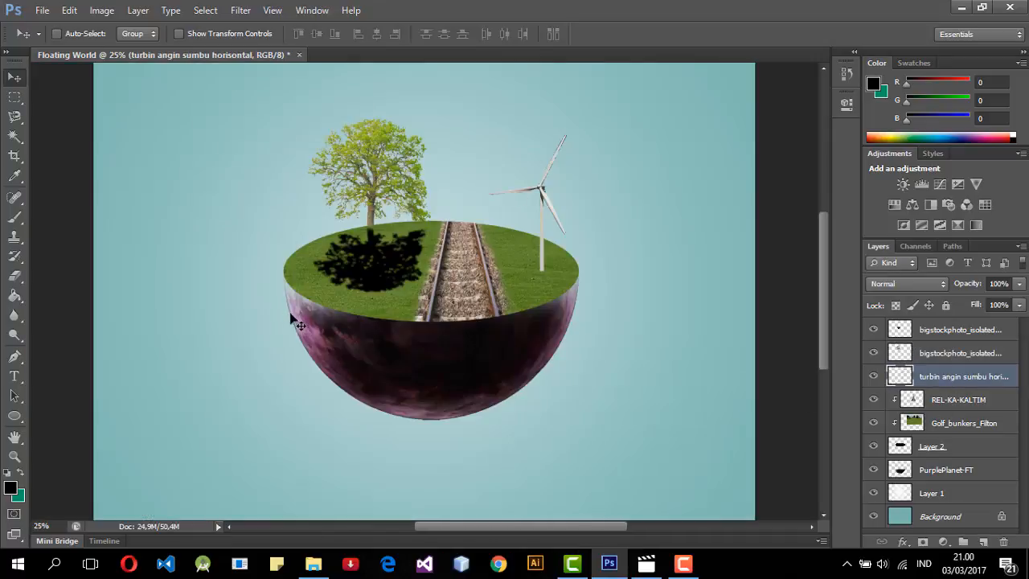
Step: Soften the turbine tower's base with a size 60 Eraser at 75% opacity, and shift the turbine slightly right
left_click(14, 276)
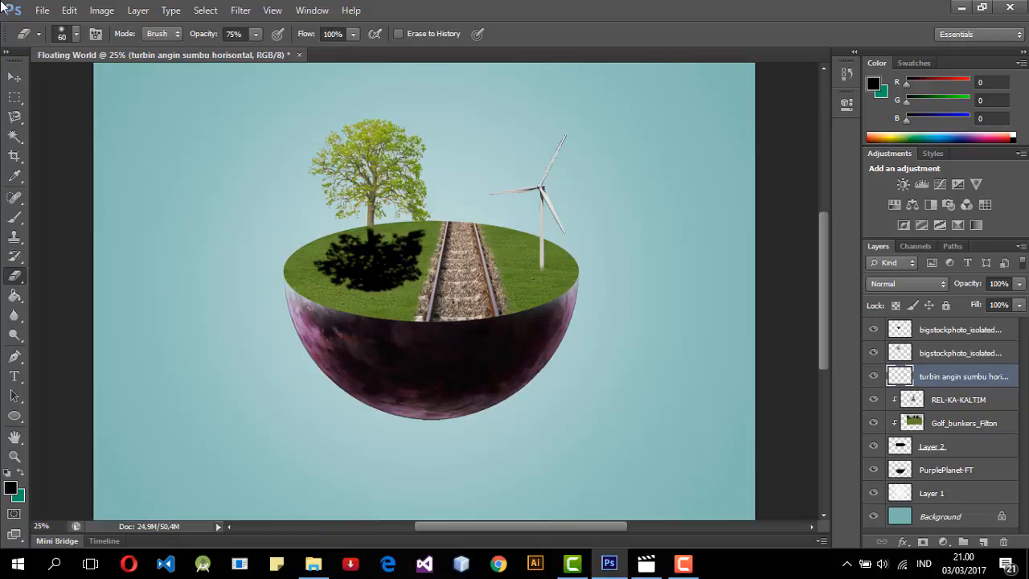
left_click(14, 76)
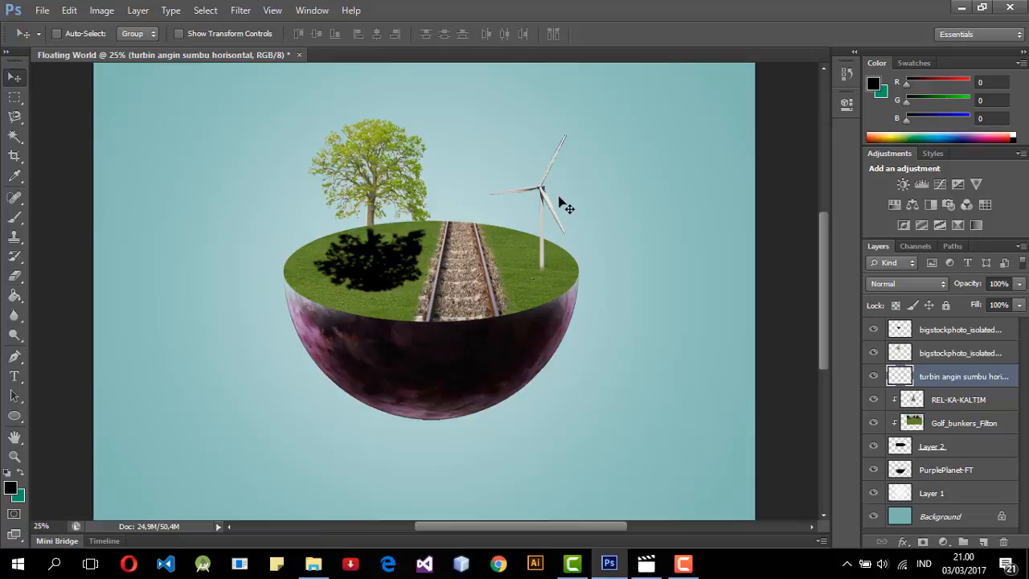
left_click_drag(550, 201, 560, 207)
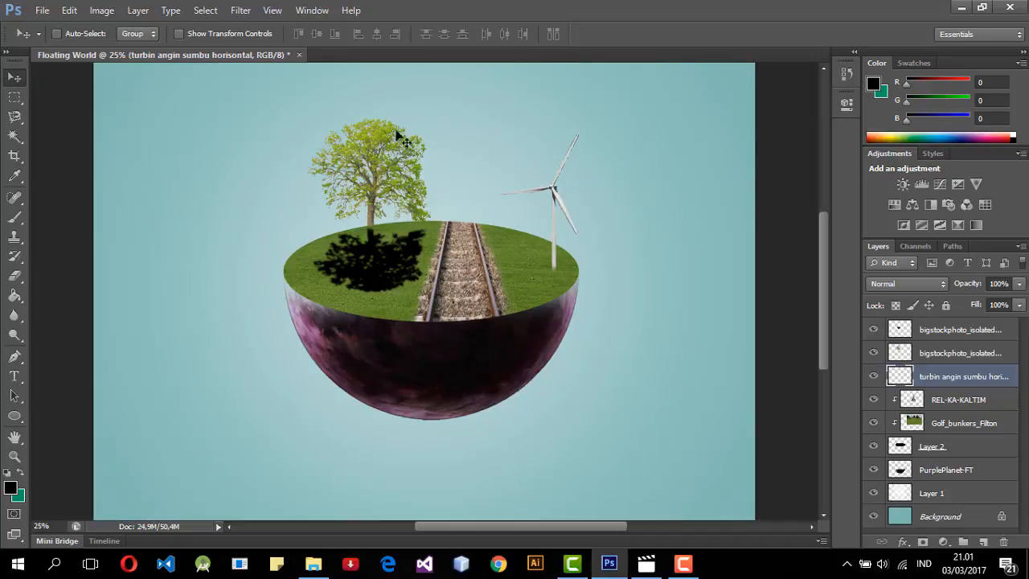
Step: Brighten the turbine with Levels by setting the midtone input to 1.77, and move it slightly lower on the grass
left_click(88, 12)
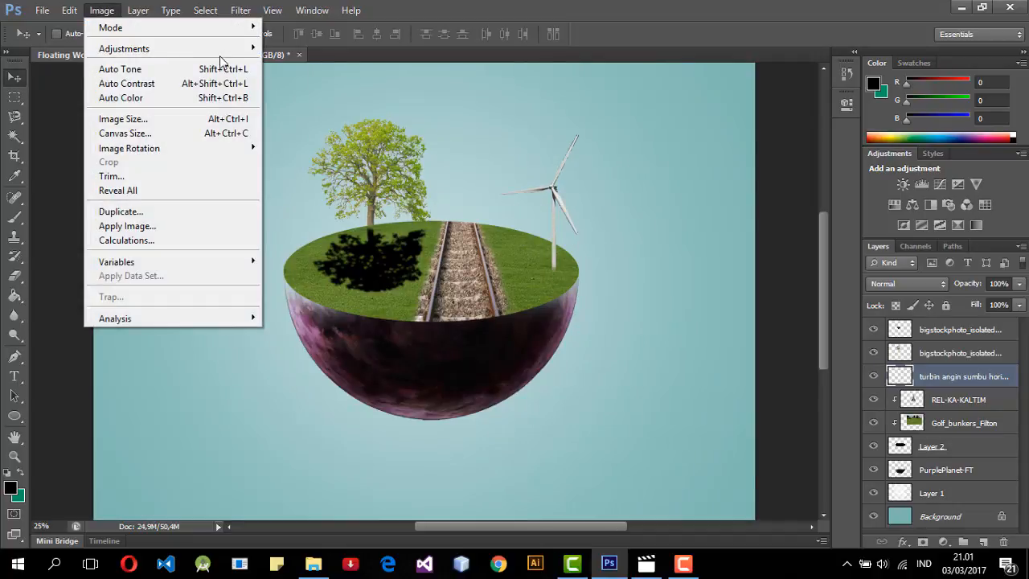
mouse_move(246, 54)
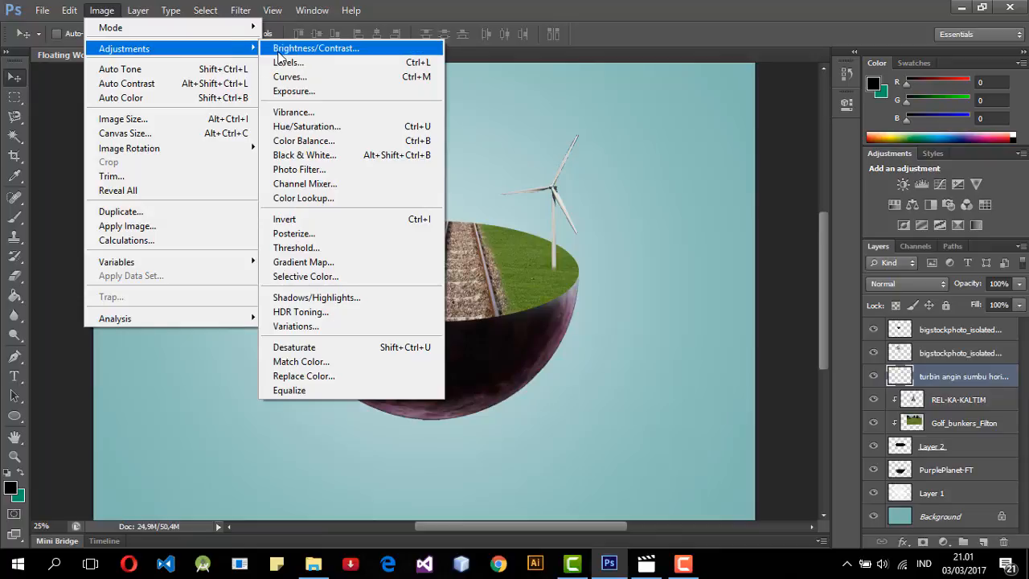
left_click(283, 62)
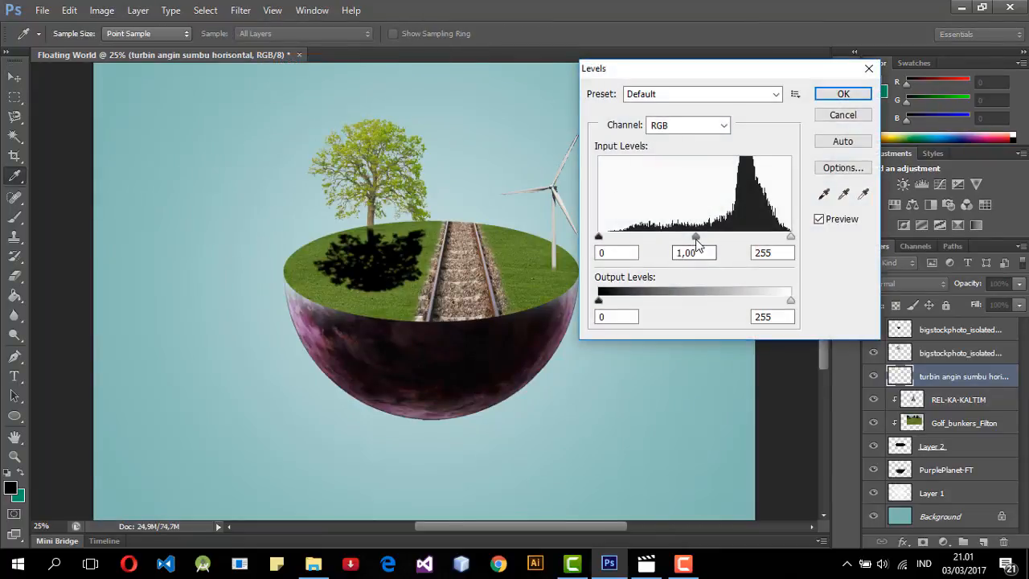
left_click_drag(696, 244, 656, 239)
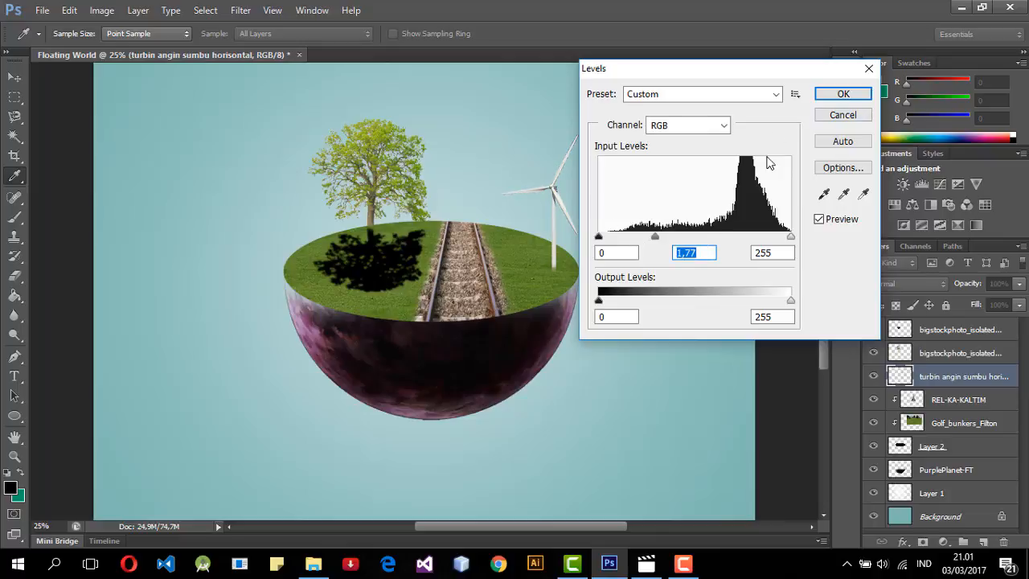
left_click(840, 95)
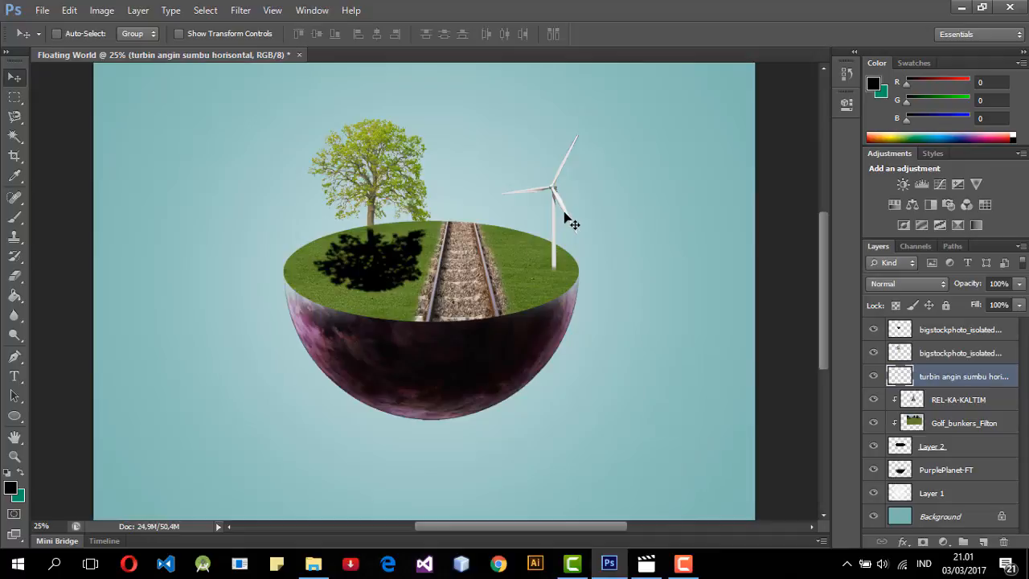
left_click_drag(573, 221, 563, 217)
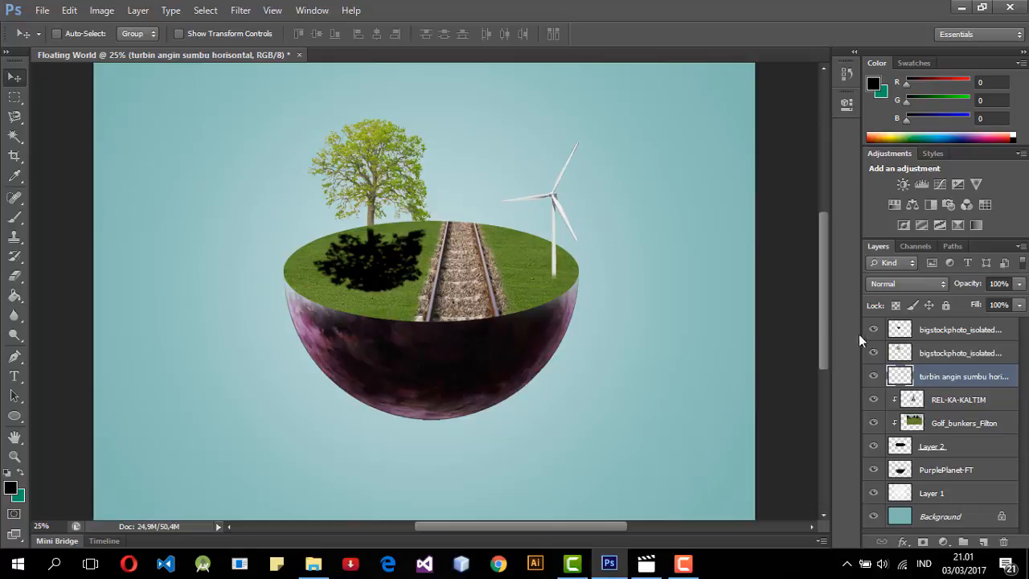
Step: Duplicate the wind turbine layer, keeping the default copy name
right_click(923, 376)
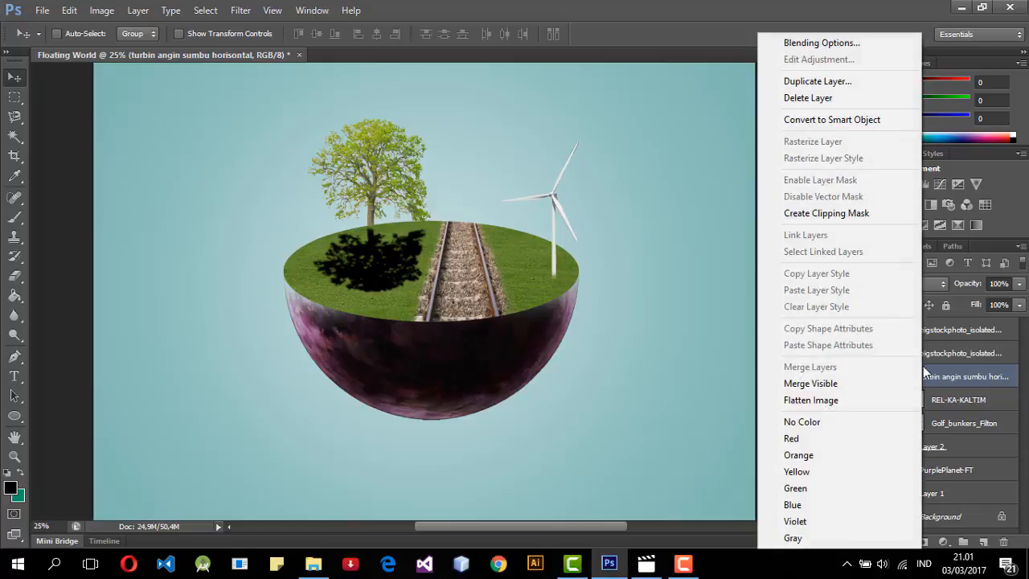
left_click(818, 81)
left_click(648, 171)
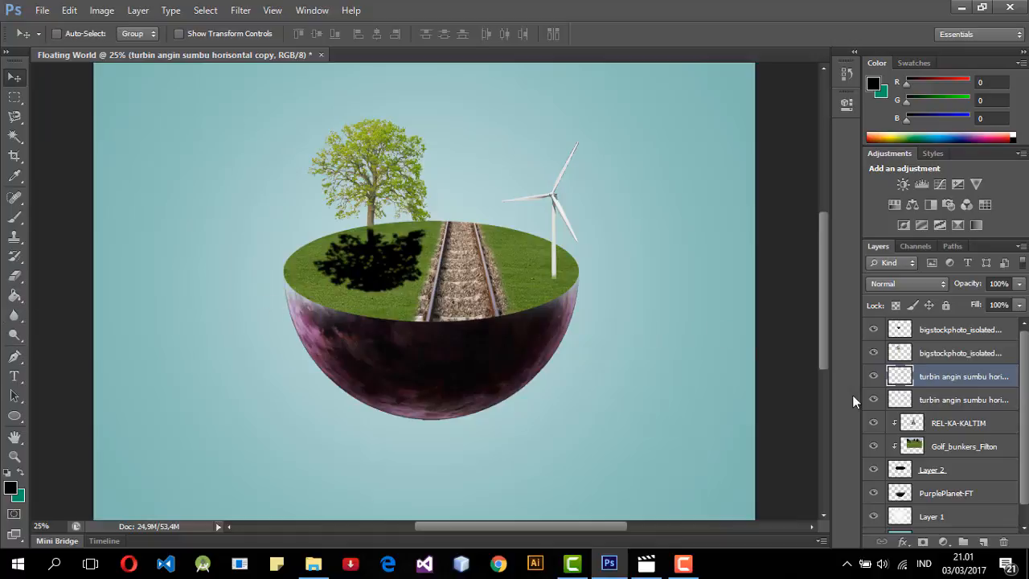
Step: Try to fill the turbine copy with black using the Paint Bucket inside a selection of its outline, and deselect
left_click(904, 373, "ctrl")
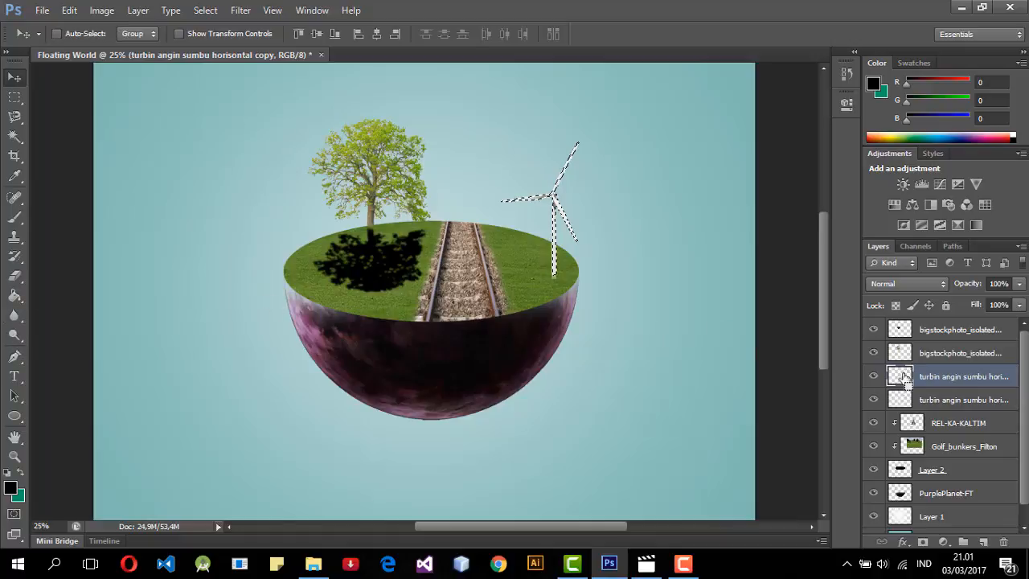
left_click(17, 279)
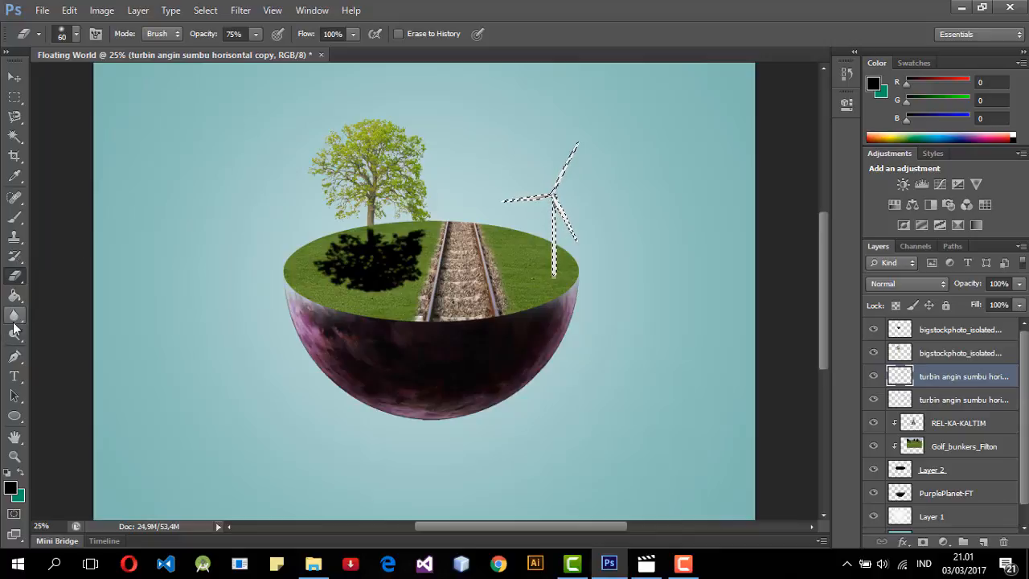
left_click(14, 296)
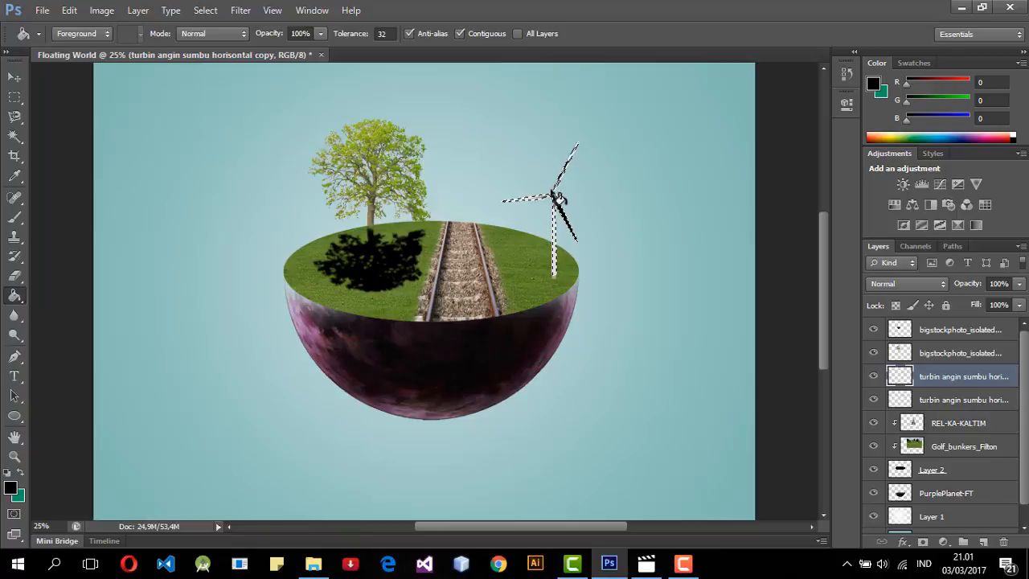
left_click(19, 75)
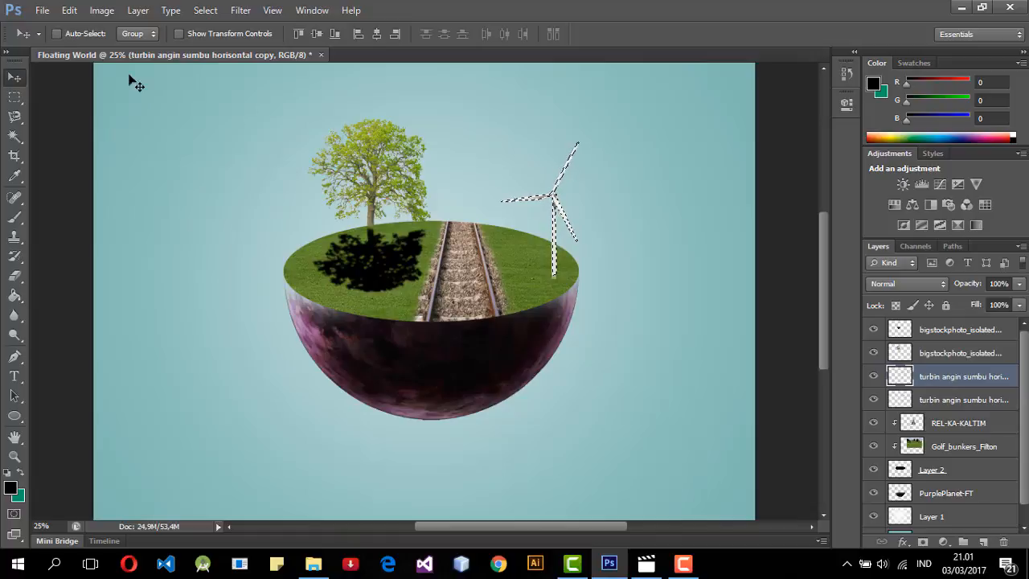
left_click(16, 102)
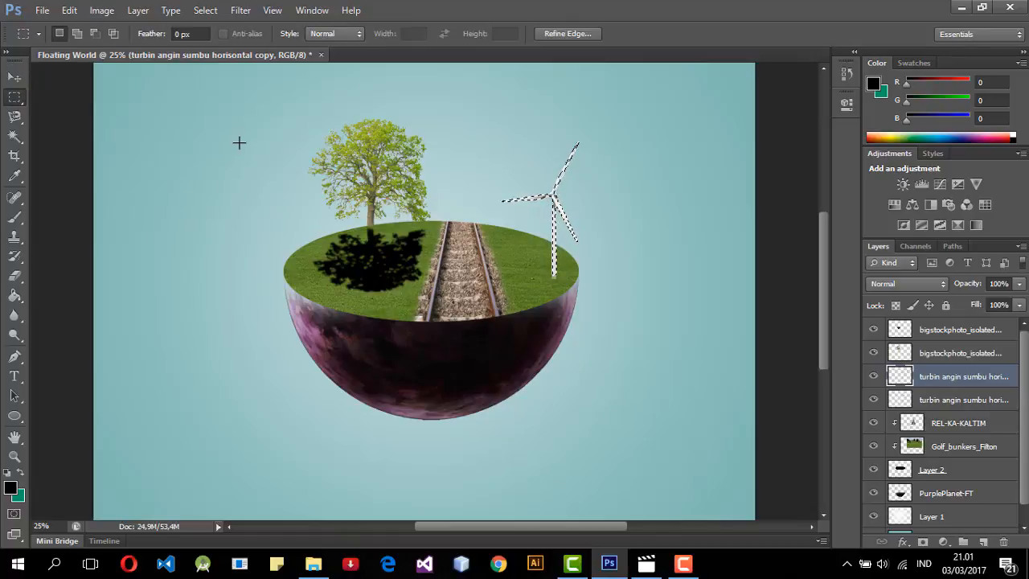
left_click(239, 143)
left_click(14, 77)
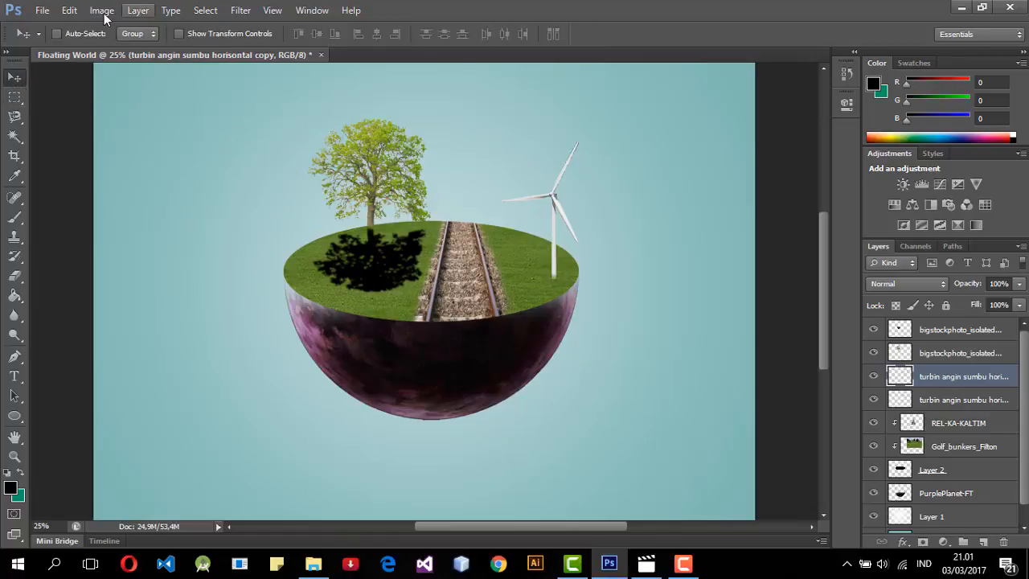
Step: Turn the turbine copy solid black with Levels by setting the white output level to 0
left_click(102, 10)
mouse_move(184, 57)
left_click(283, 63)
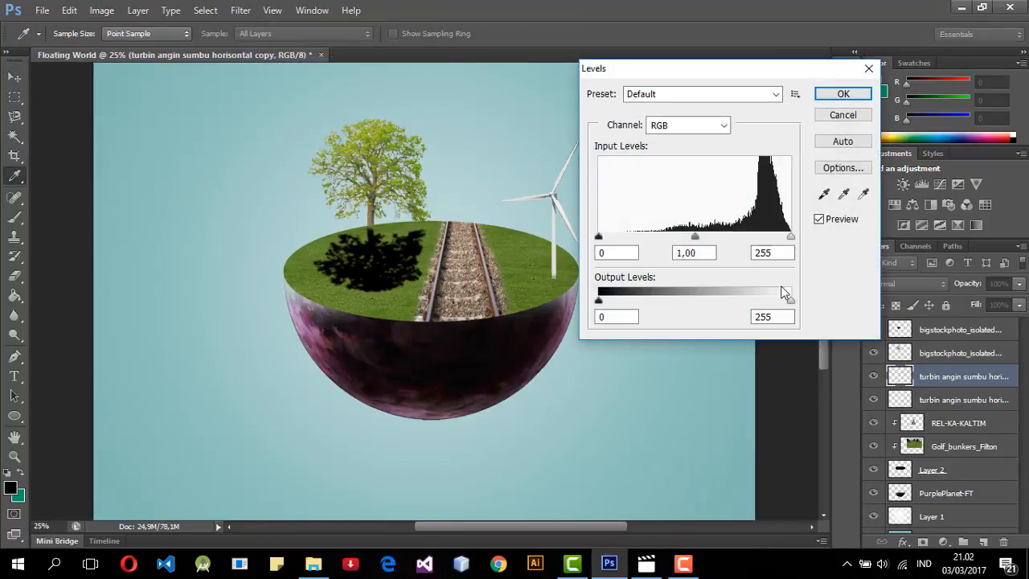
left_click_drag(789, 297, 598, 299)
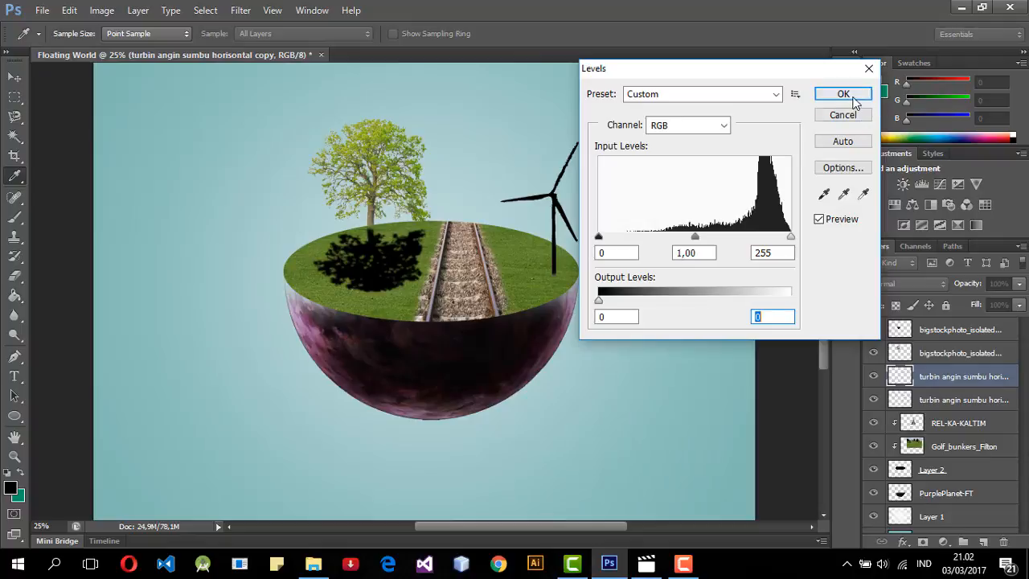
left_click(853, 97)
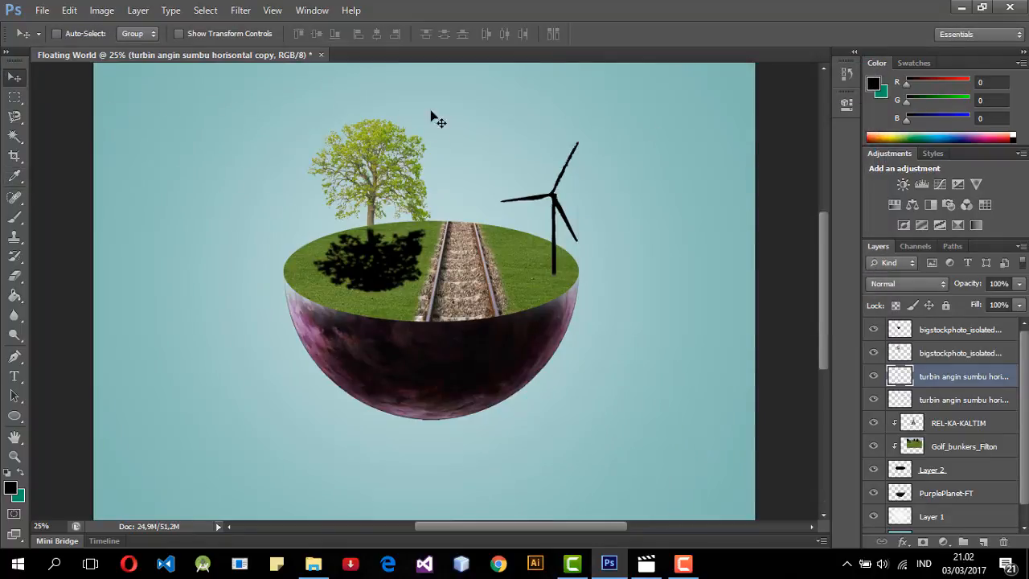
Step: Flip the black turbine copy downward from the turbine's base with Free Transform, at about -63% height and 170.88° rotation, and apply it
key("ctrl+t")
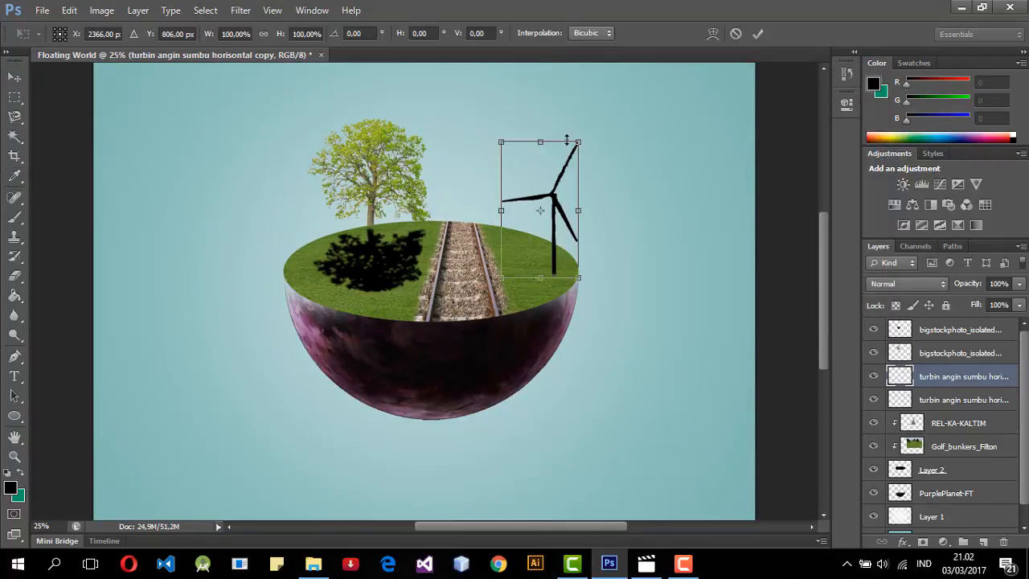
left_click_drag(568, 147, 591, 364)
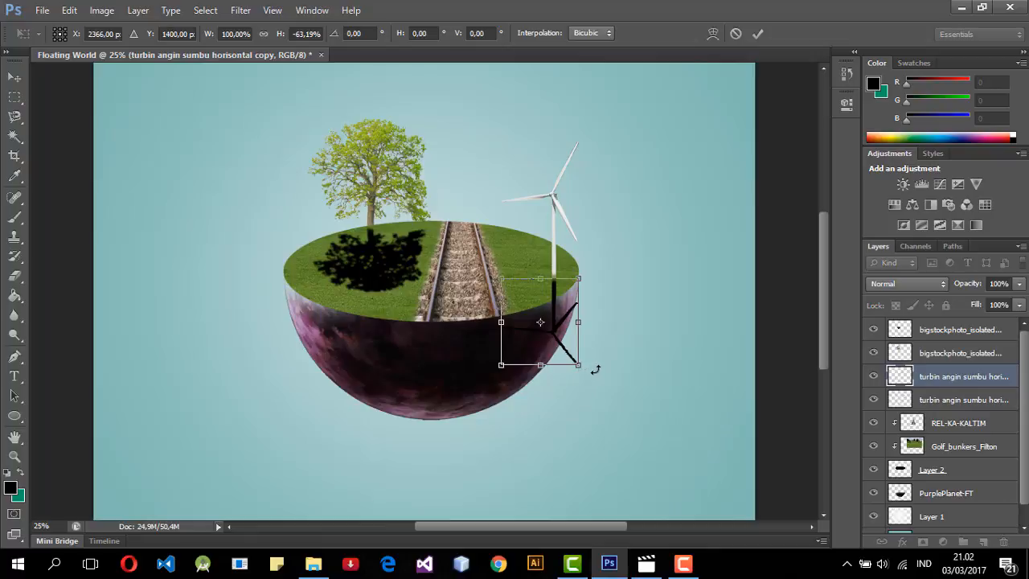
left_click_drag(595, 369, 594, 362)
left_click_drag(555, 320, 561, 319)
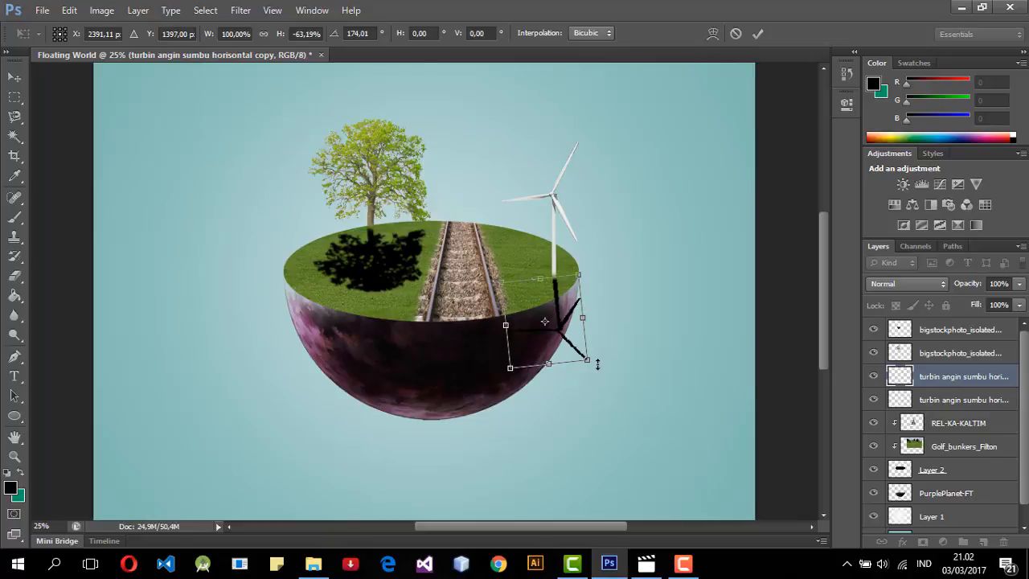
left_click_drag(600, 363, 601, 361)
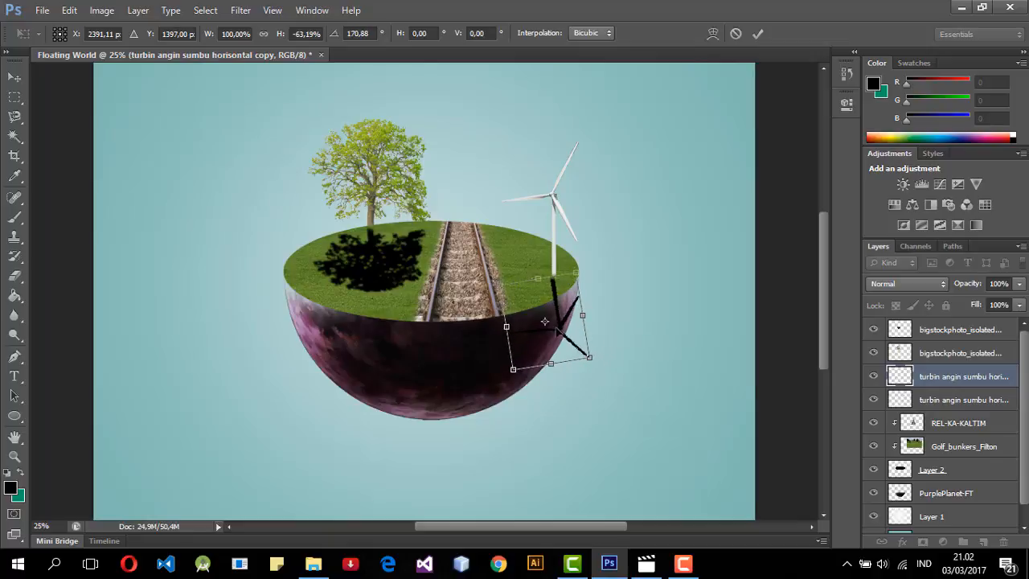
left_click_drag(560, 327, 563, 326)
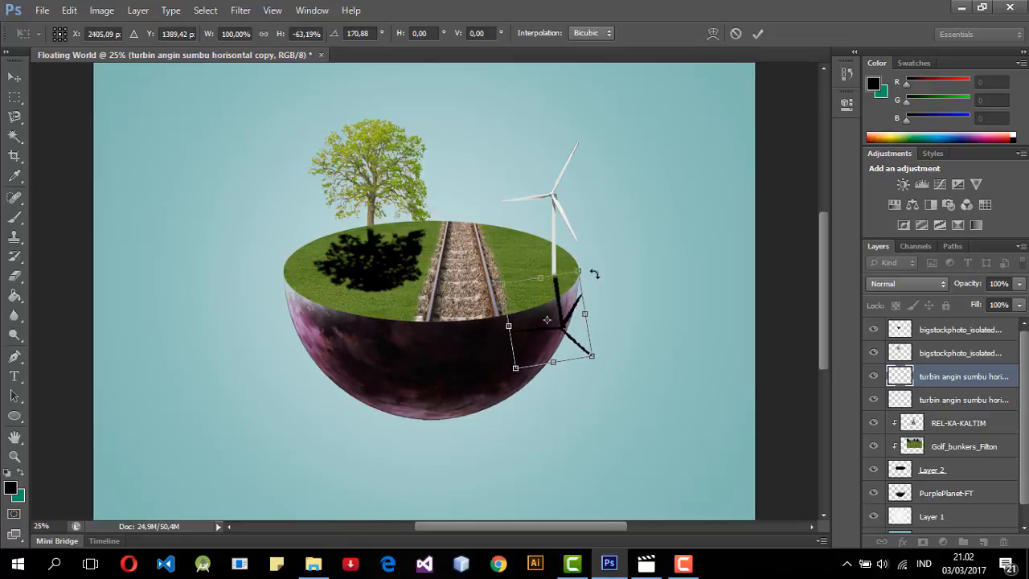
left_click(18, 73)
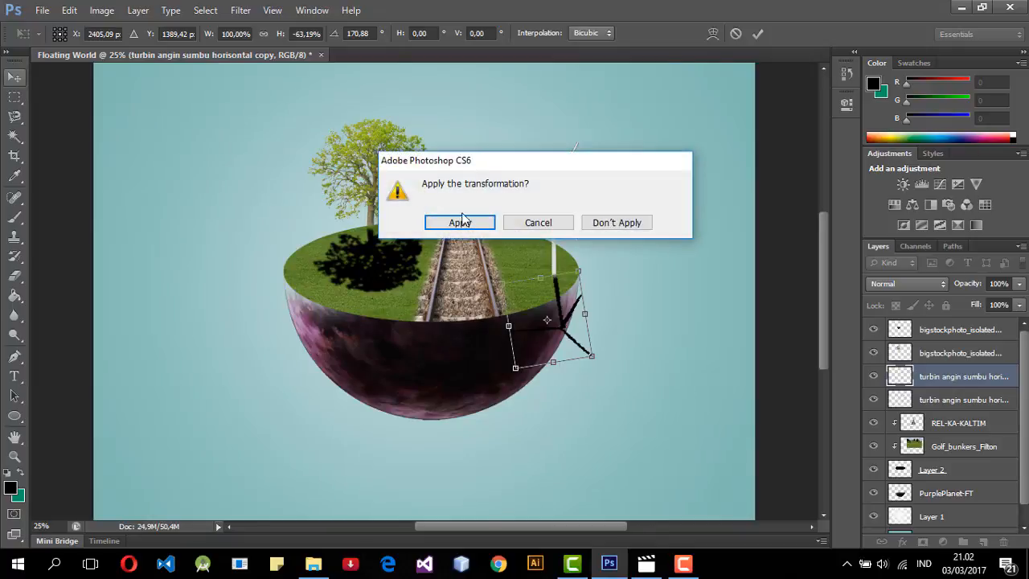
left_click(463, 219)
Step: Erase the parts of the turbine shadow that extend past the grass, using the Eraser at 100% opacity
left_click(23, 278)
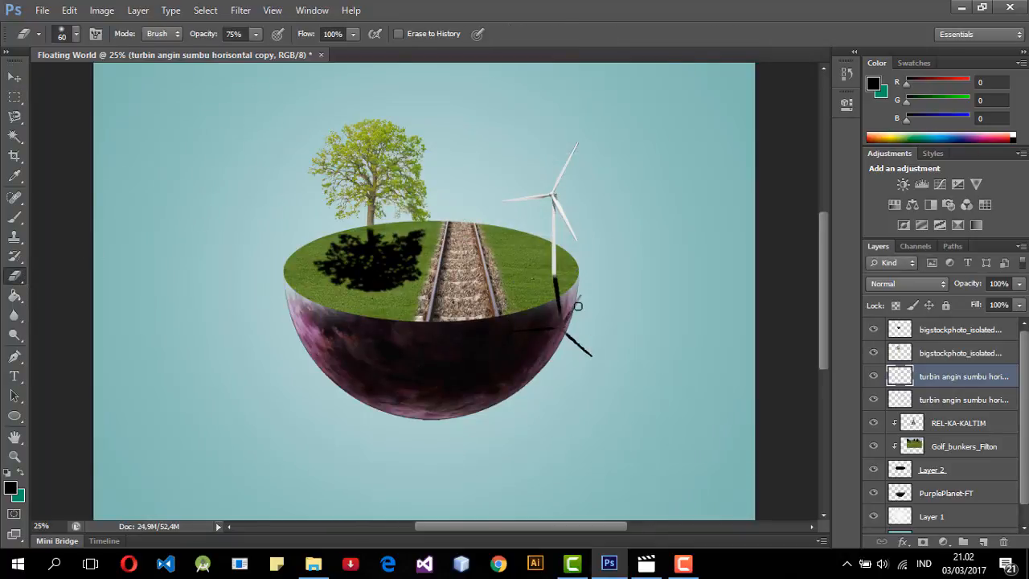
left_click(255, 35)
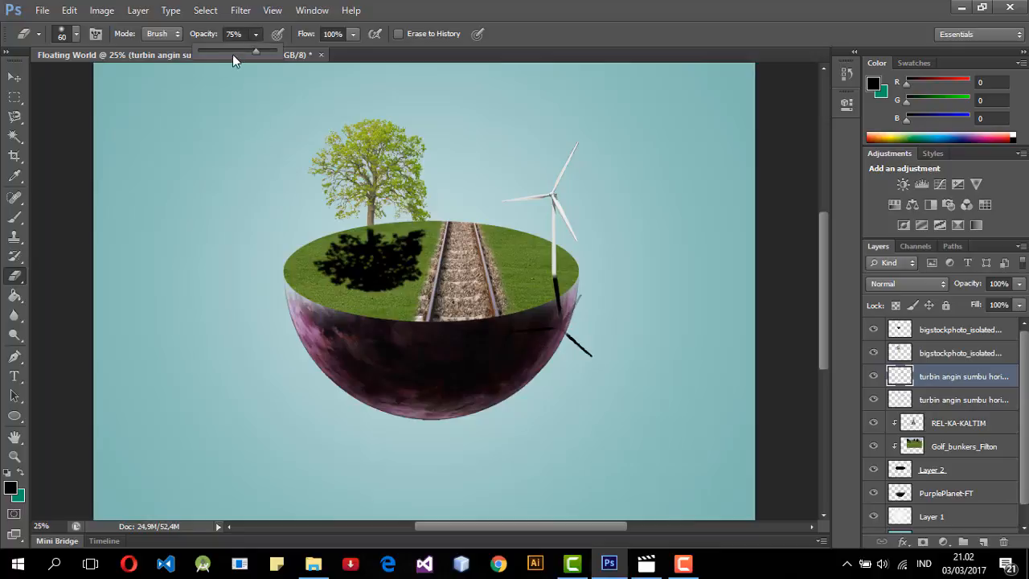
left_click(271, 41)
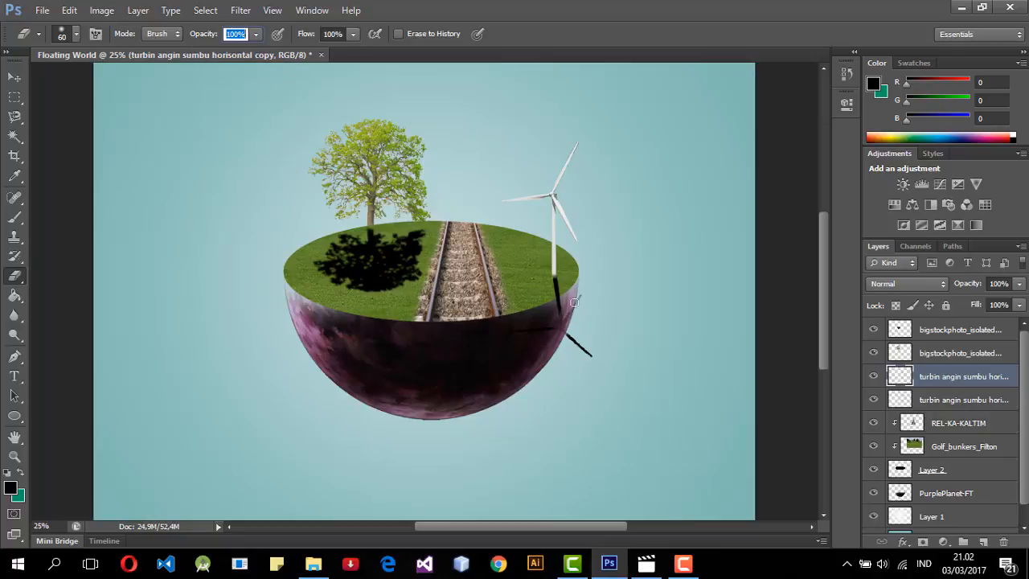
left_click_drag(582, 294, 560, 332)
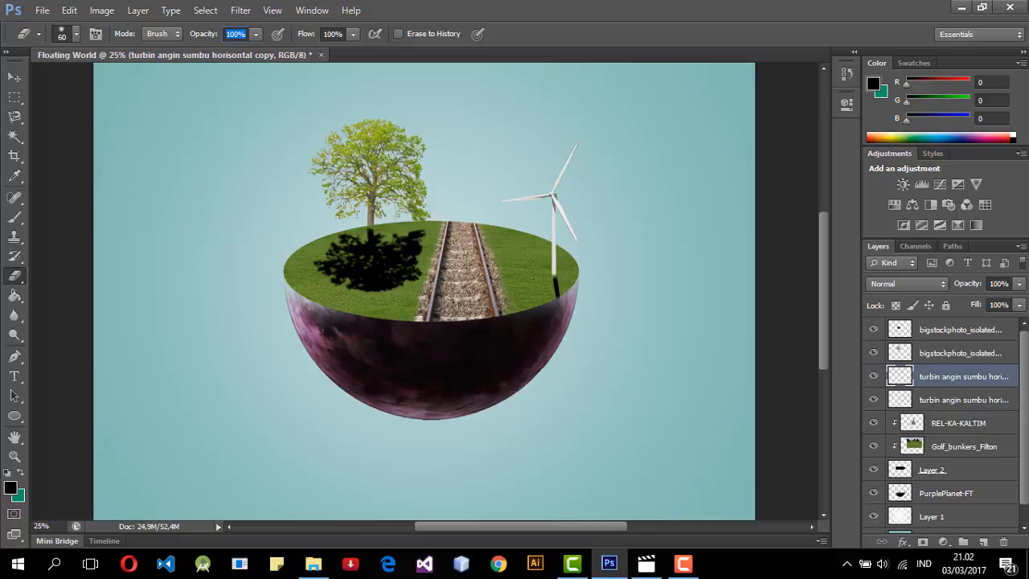
left_click_drag(552, 320, 583, 358)
Step: Soften the turbine shadow with a slight Gaussian Blur
left_click(14, 77)
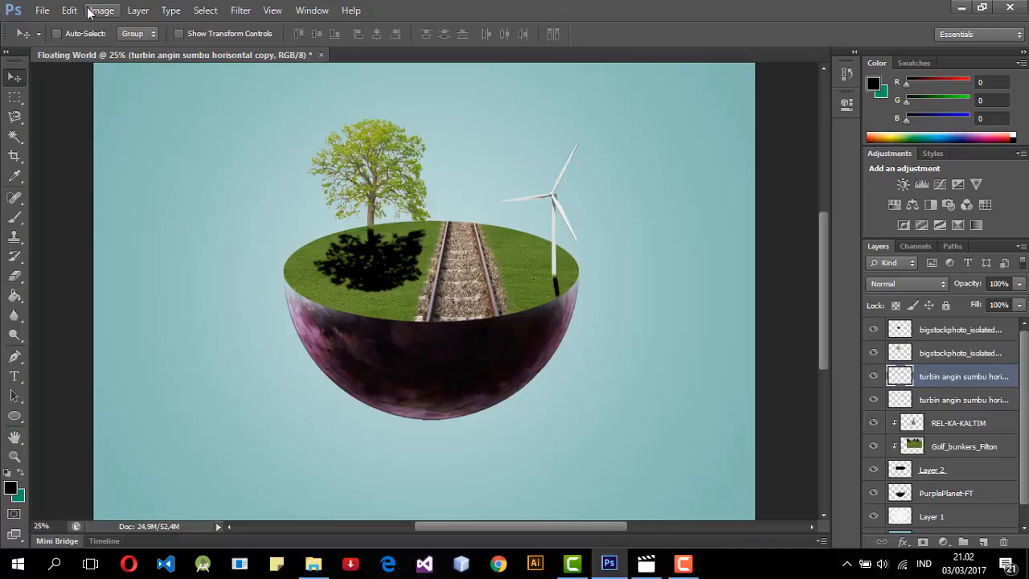
left_click(241, 10)
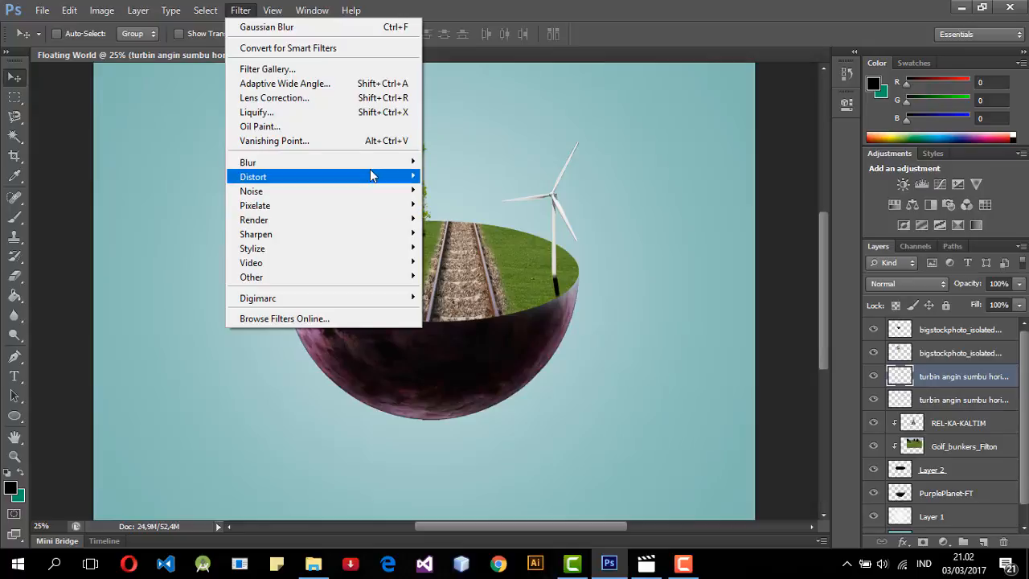
mouse_move(381, 164)
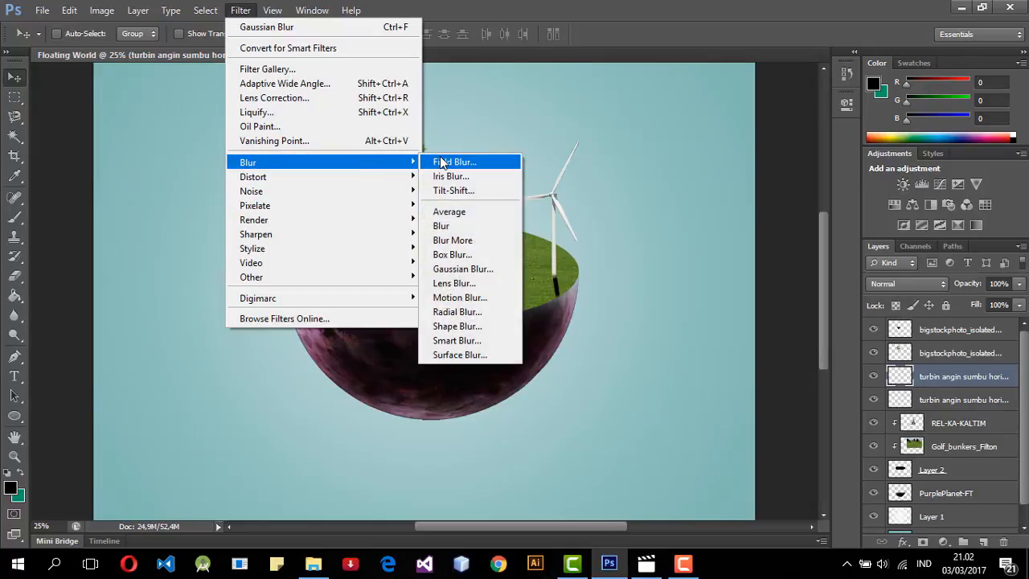
left_click(456, 269)
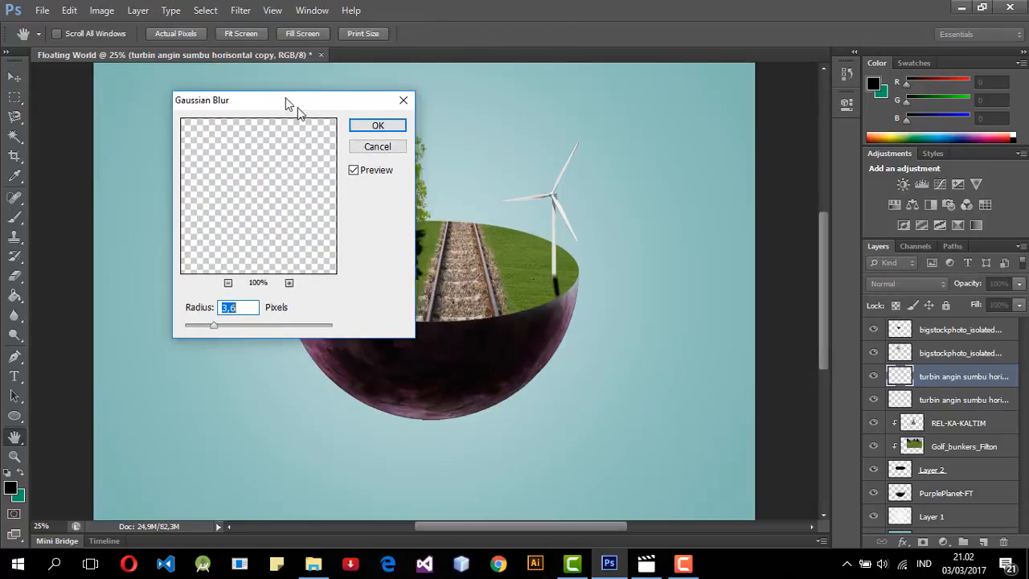
left_click_drag(285, 97, 274, 87)
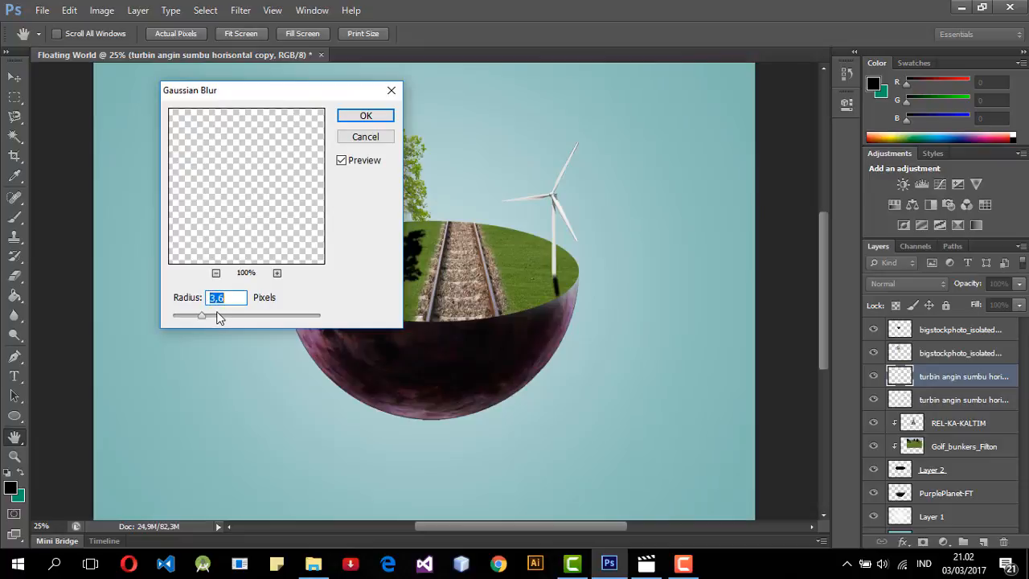
left_click_drag(208, 317, 199, 315)
left_click(364, 117)
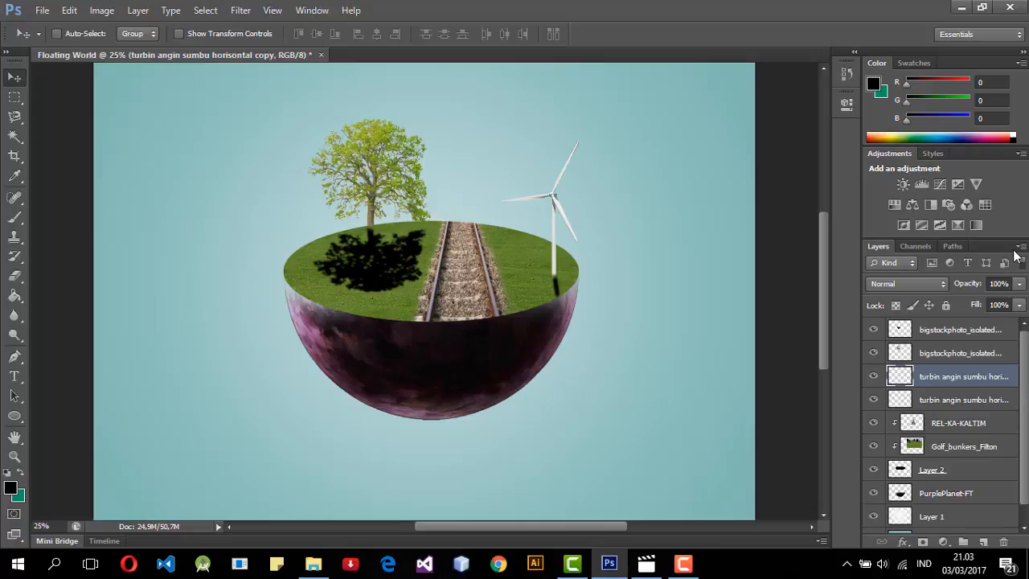
Step: Lower the turbine shadow layer's opacity to 43%
left_click(1020, 284)
left_click_drag(1015, 303, 1000, 311)
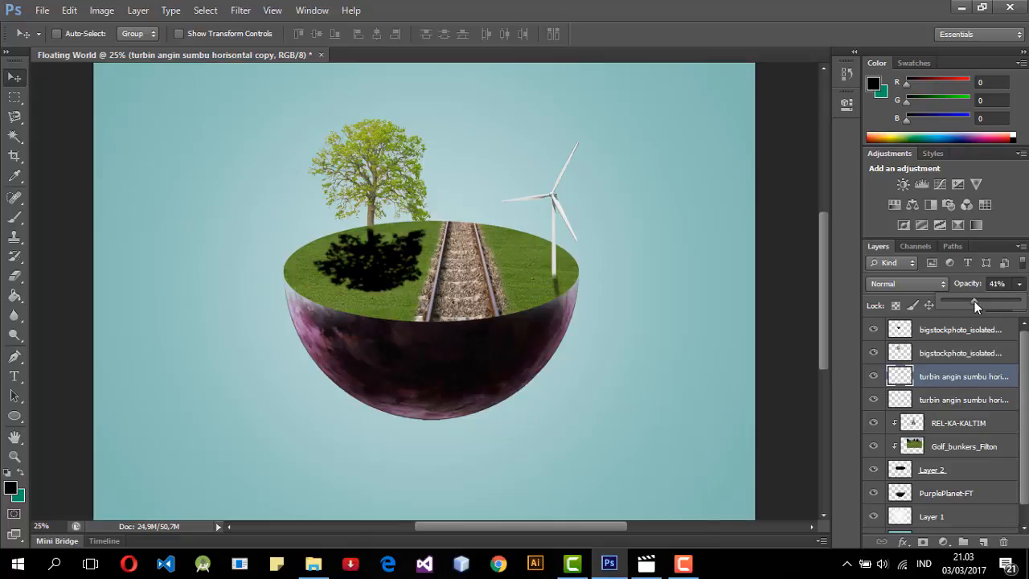
left_click_drag(975, 301, 974, 302)
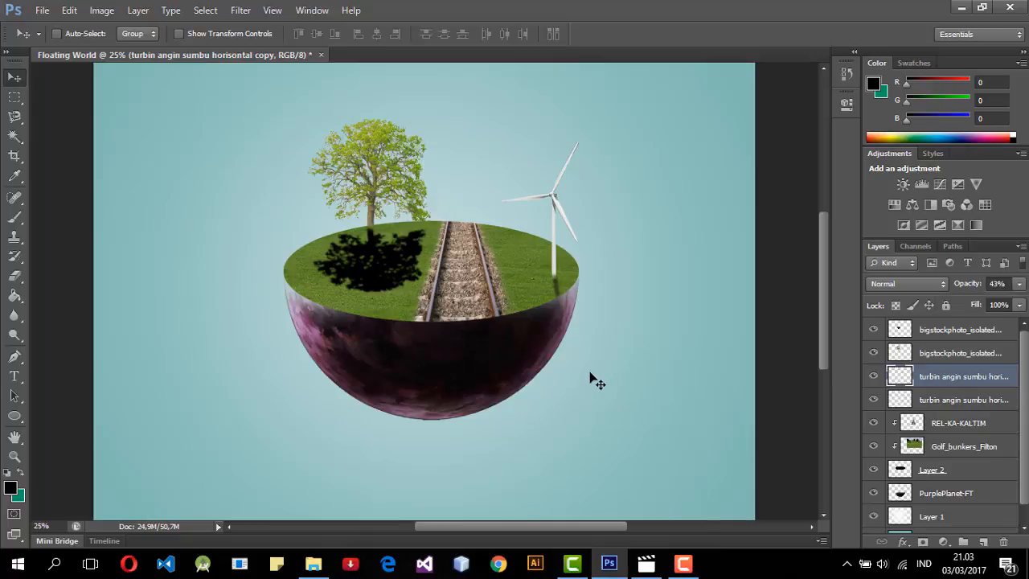
Step: Lower the tree shadow layer's opacity to 25%
left_click(975, 326)
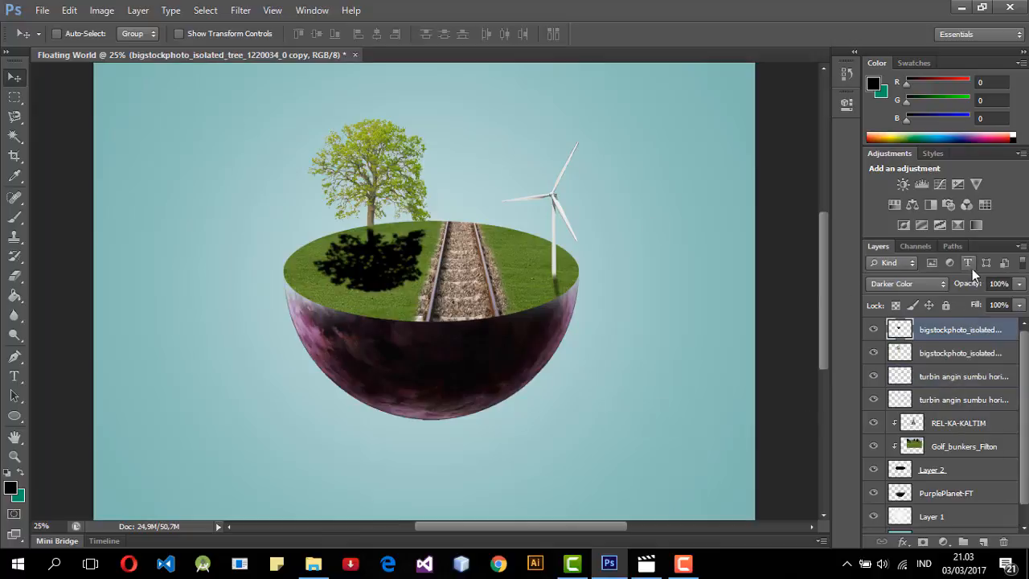
left_click(1019, 284)
left_click_drag(1017, 303, 965, 302)
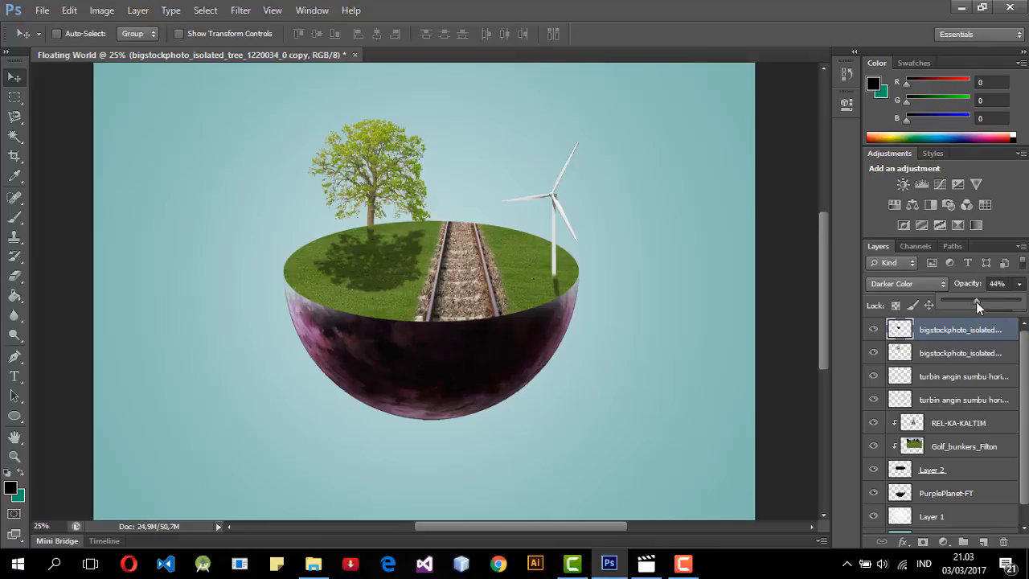
left_click_drag(980, 299, 961, 304)
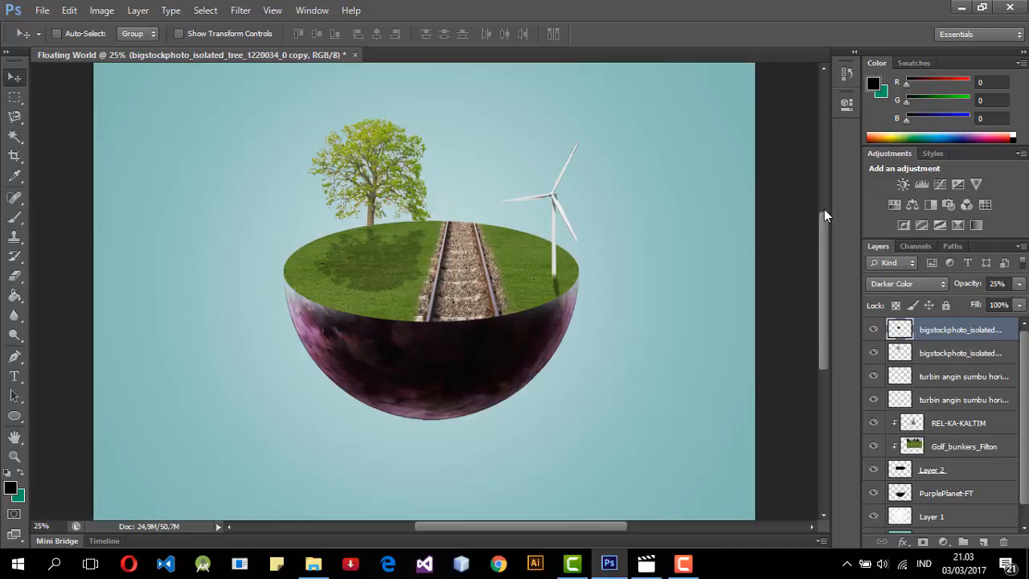
Step: Place the kebun-raya-purwodadi photo of the walking woman from the FLOATING WORLD folder, scaled to about 55.6%, over the planet's right half
left_click(313, 564)
left_click(408, 134)
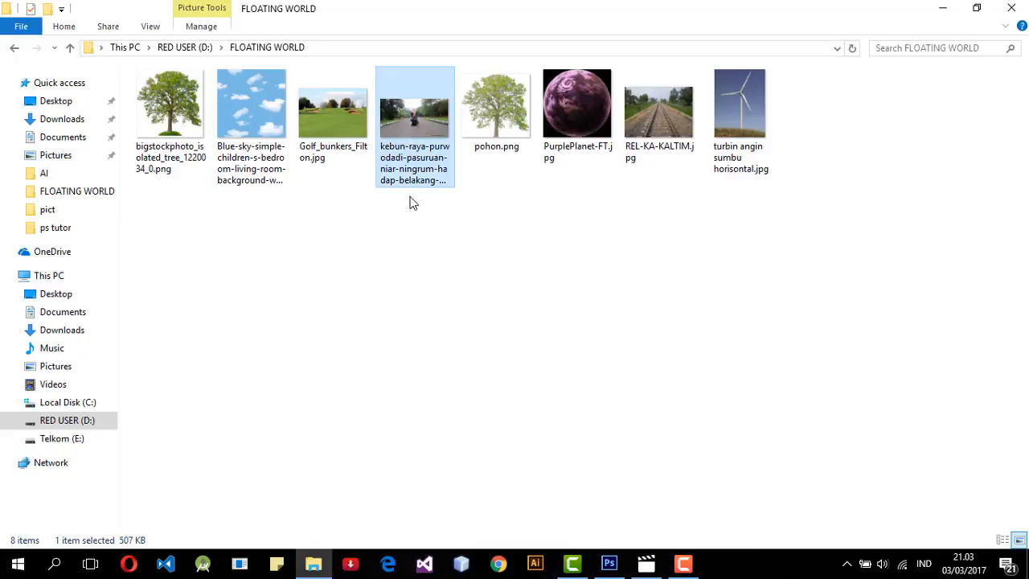
left_click_drag(409, 201, 569, 346)
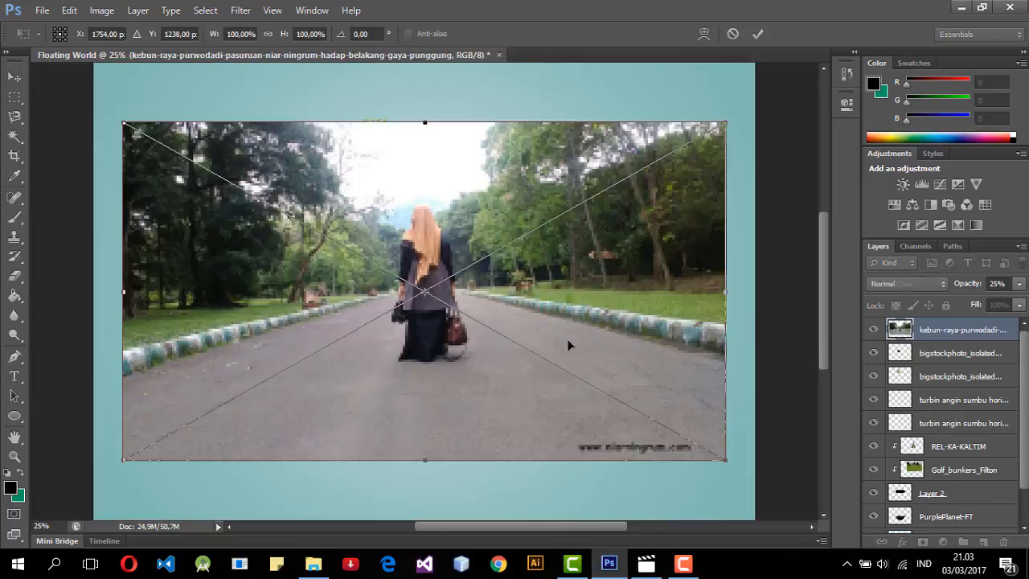
left_click_drag(621, 287, 640, 318)
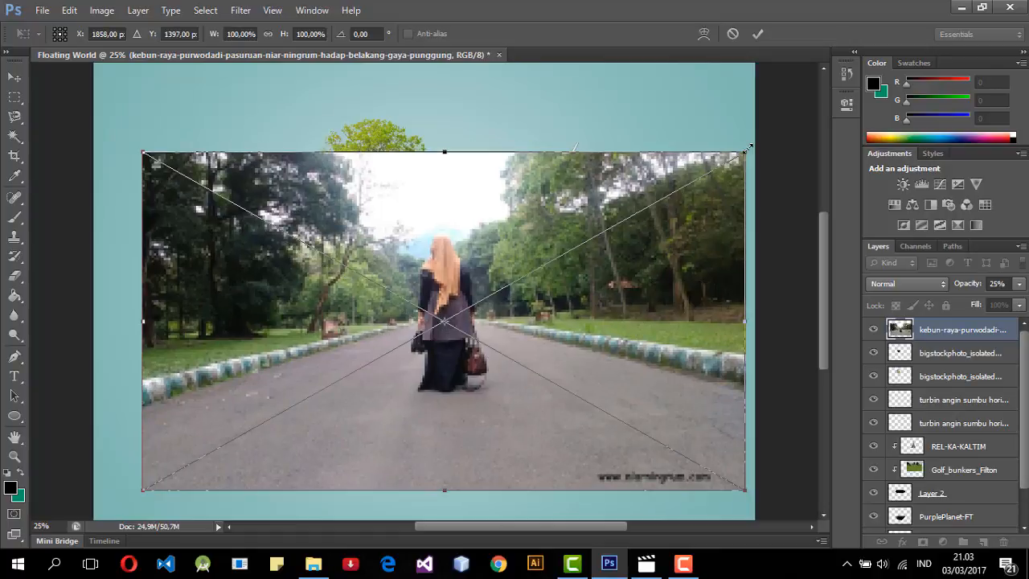
left_click_drag(747, 151, 481, 297)
left_click_drag(376, 408, 649, 352)
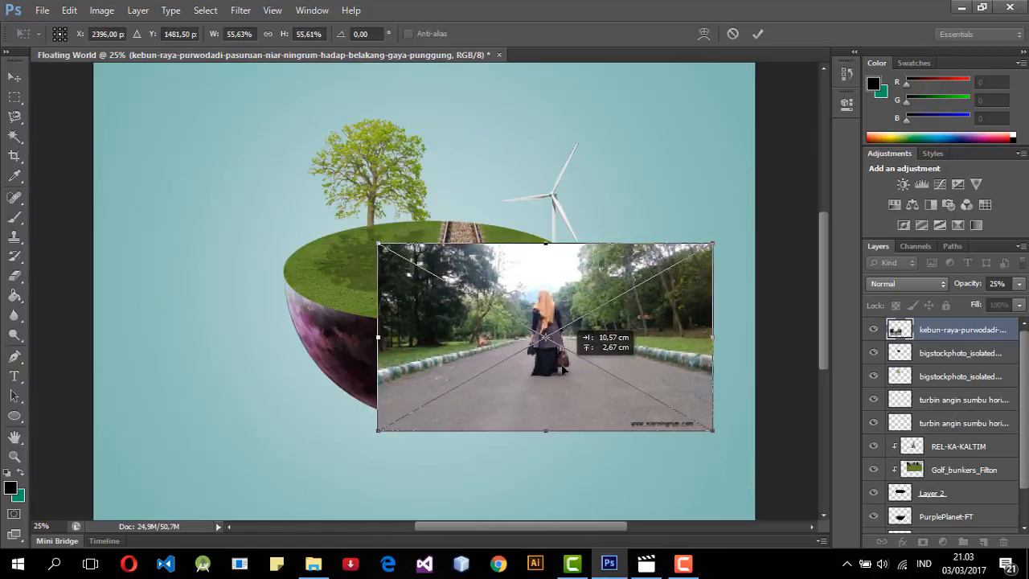
left_click(15, 78)
left_click(460, 222)
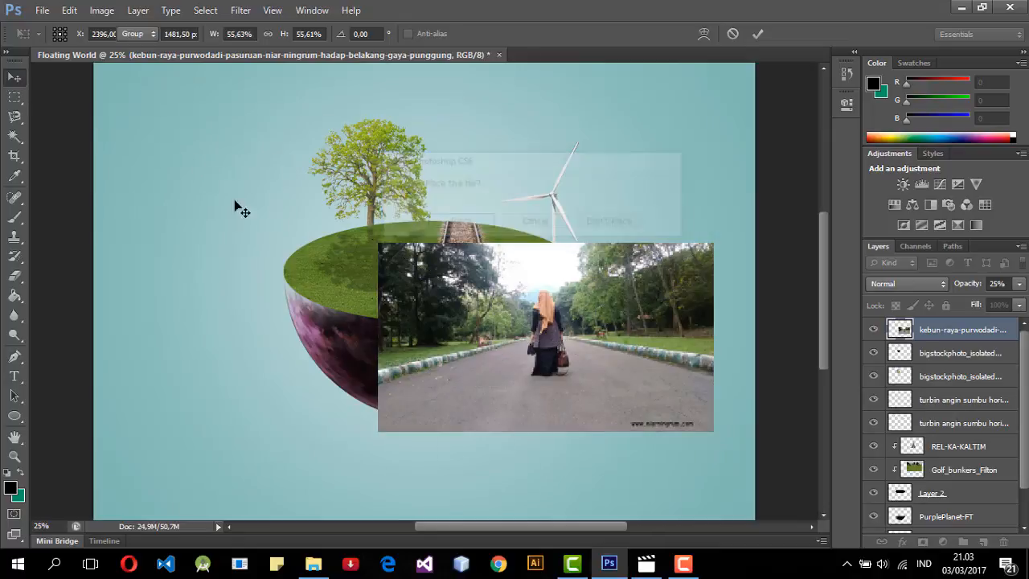
Step: Rasterize the placed photo of the walking woman so its pixels can be erased
left_click(15, 275)
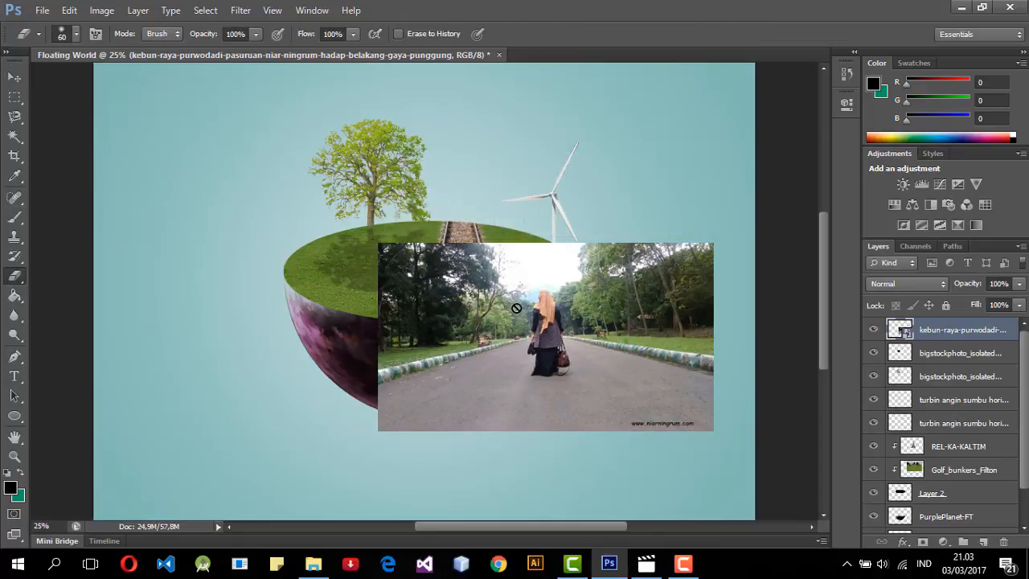
left_click(521, 307)
left_click(491, 227)
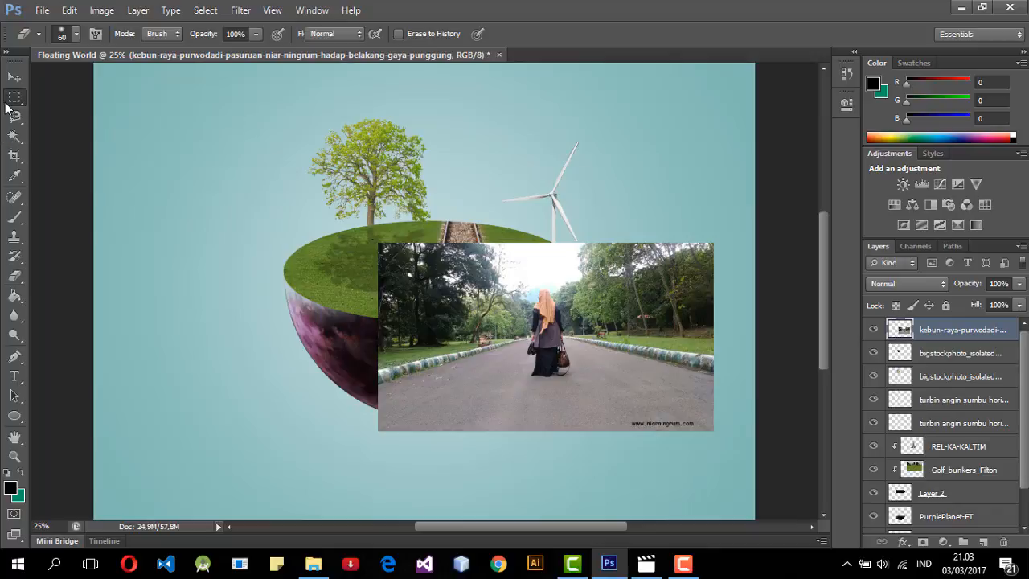
Step: Delete the photo areas above the woman's head and to her right using rectangular selections
left_click(15, 97)
left_click_drag(343, 212, 725, 287)
key("Delete")
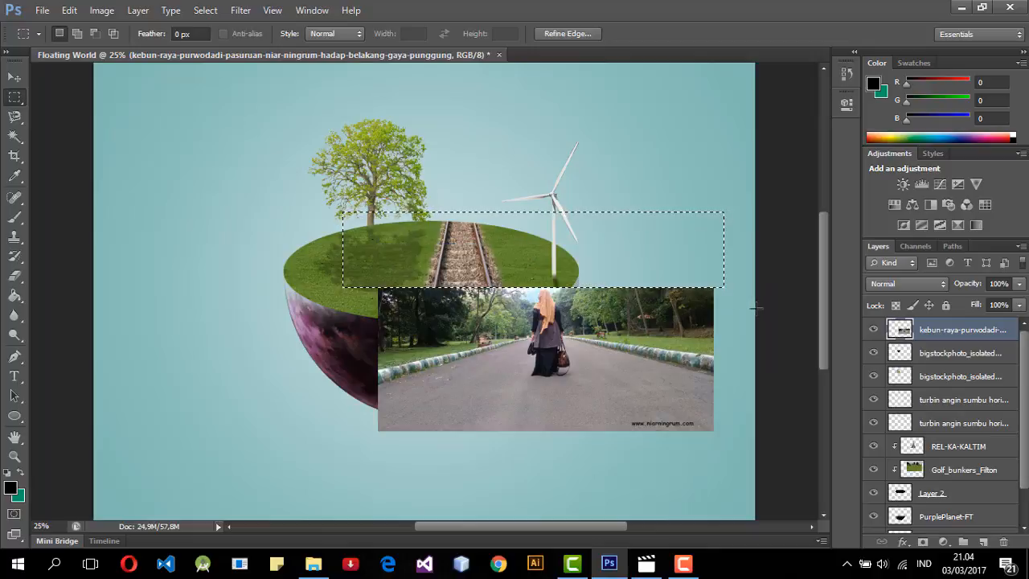
key("ctrl+d")
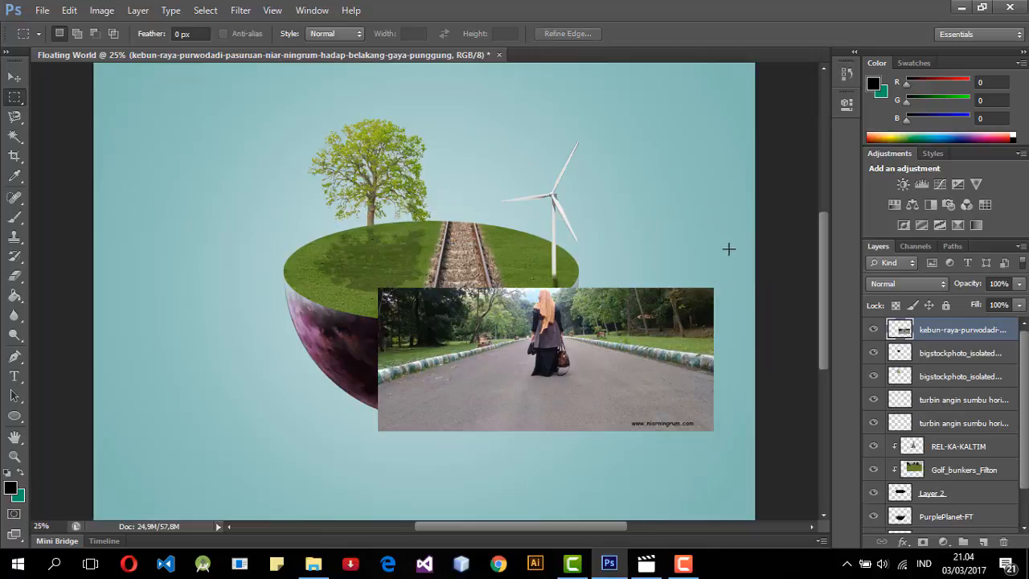
left_click_drag(740, 255, 576, 473)
key("Delete")
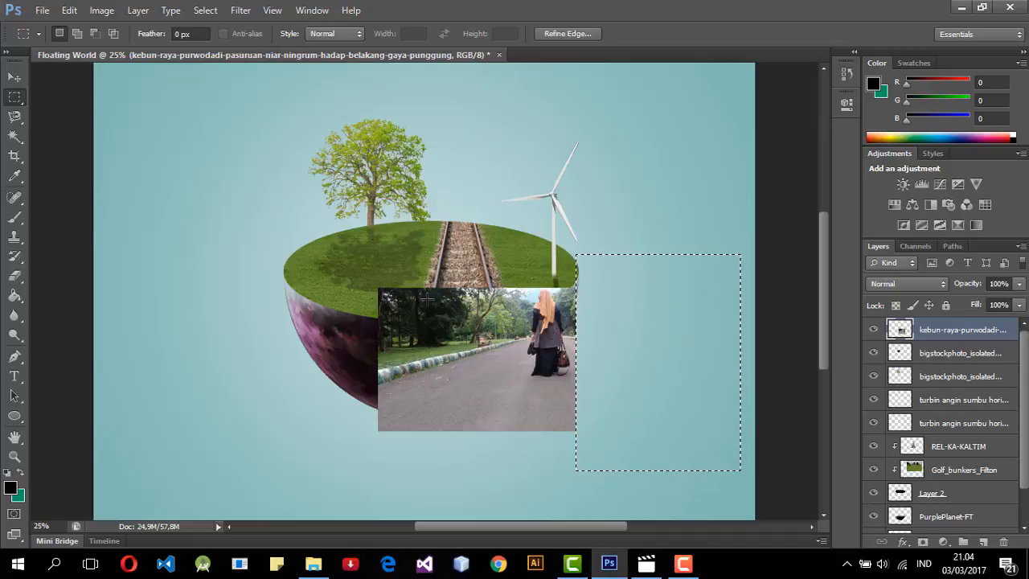
Step: Delete the photo areas to the woman's left and below her feet using rectangular selections
left_click_drag(344, 259, 526, 448)
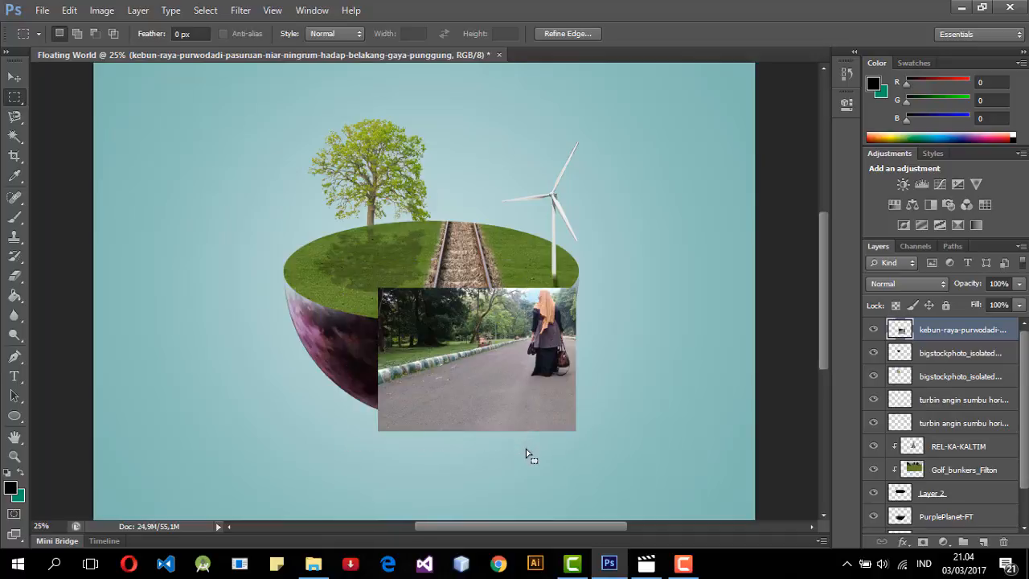
key("Delete")
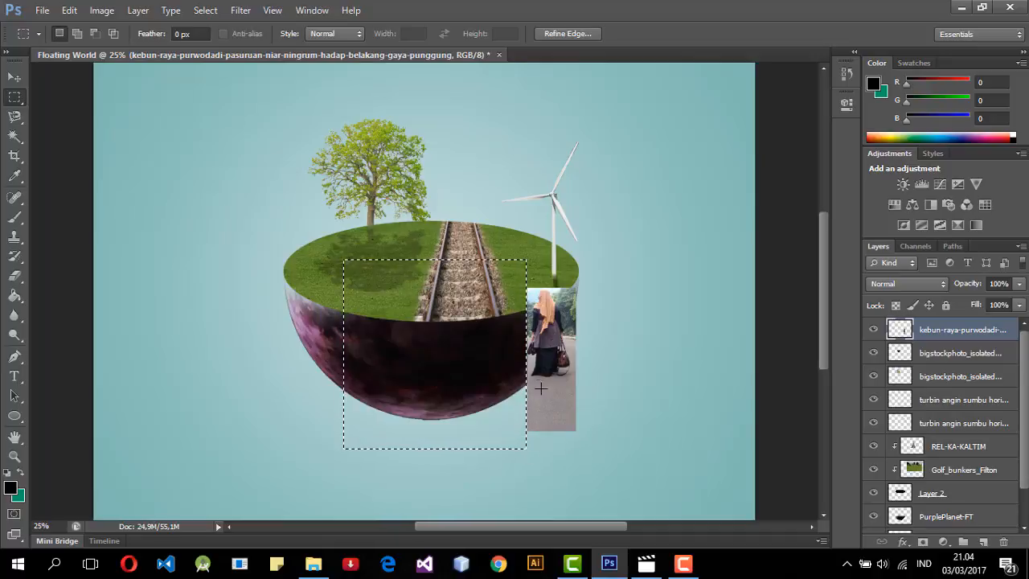
mouse_move(521, 386)
left_mouse_down()
mouse_move(561, 394)
mouse_move(491, 401)
mouse_move(583, 417)
mouse_move(614, 447)
left_mouse_up()
left_click(567, 392)
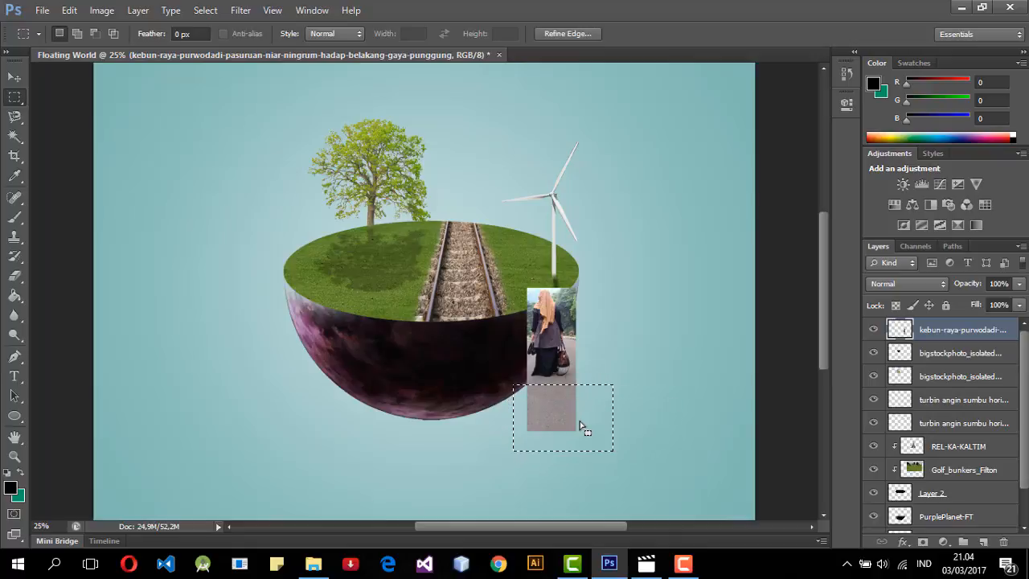
left_click_drag(590, 414, 582, 401)
key("Delete")
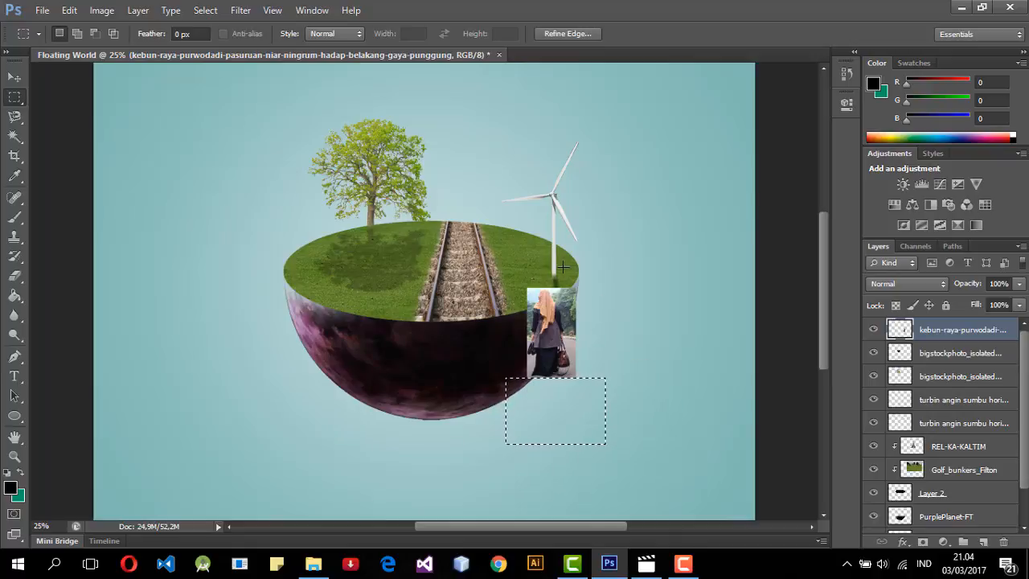
Step: Move the cropped photo of the walking woman off the planet, just beside its right edge
left_click(15, 77)
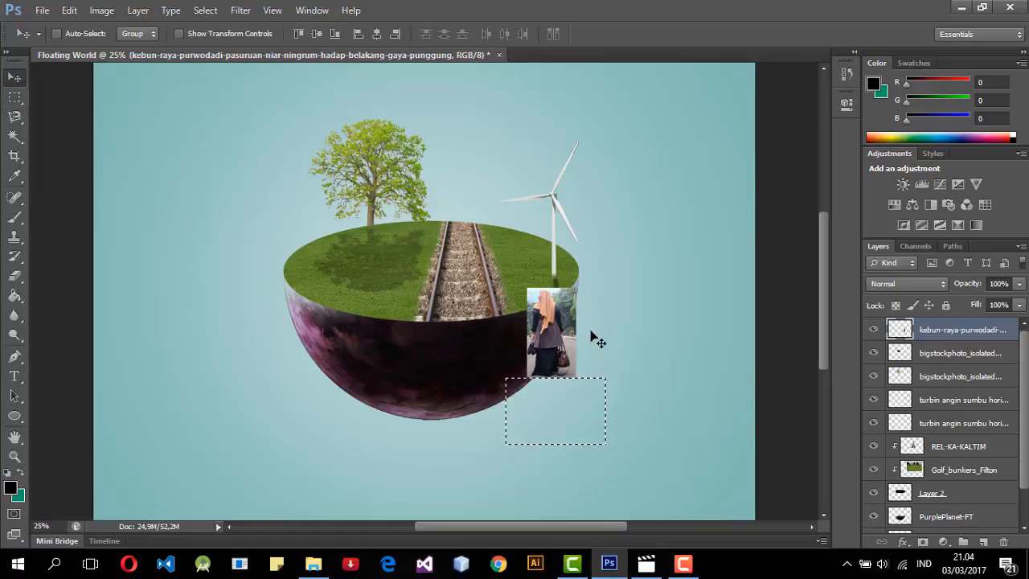
left_click_drag(574, 347, 616, 338)
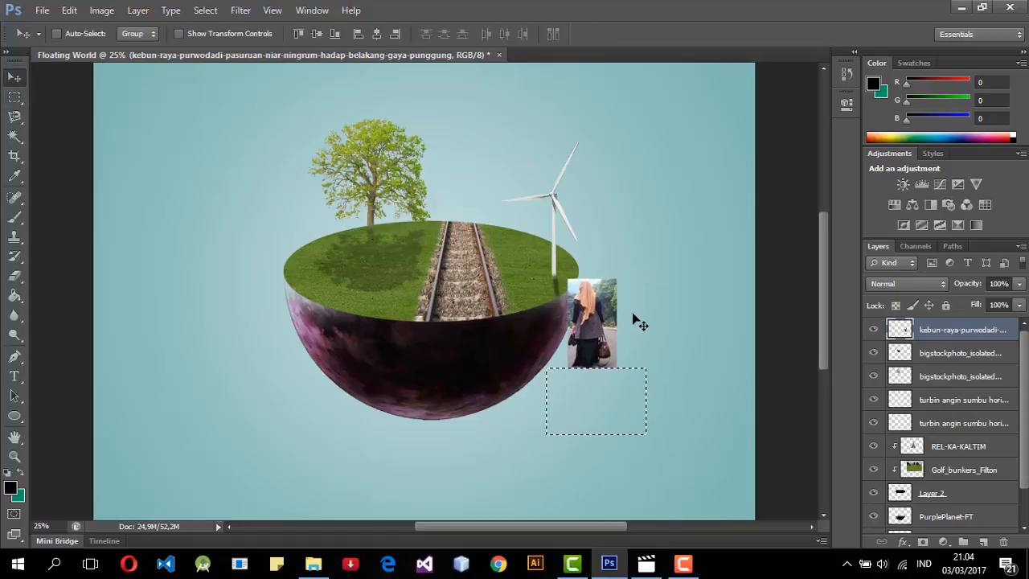
key("ctrl+plus")
key("ctrl+plus")
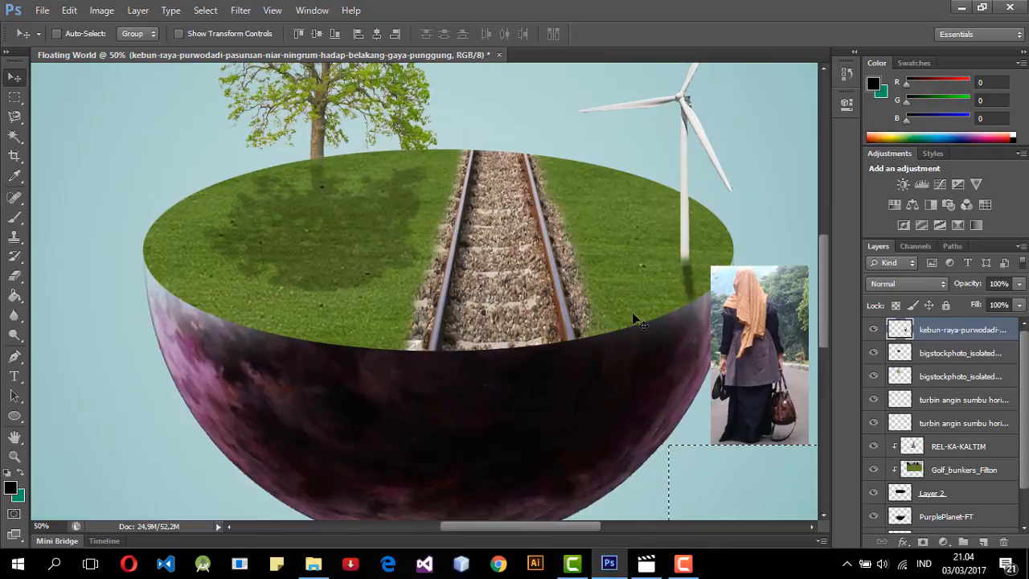
key("space")
left_click_drag(657, 262, 310, 185)
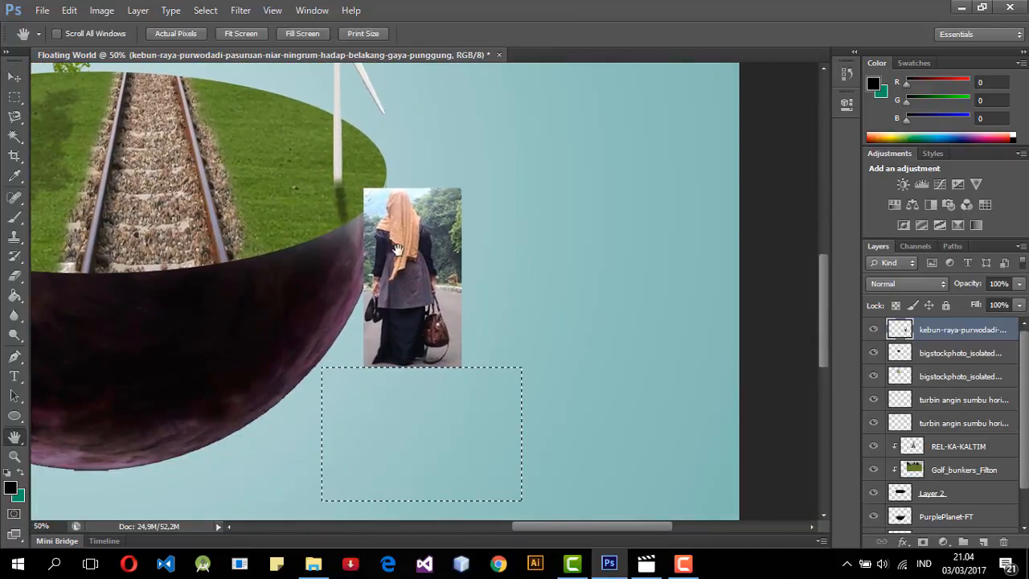
Step: Trace the woman's outline with the Magnetic Lasso, leaving out both bags, and close it into a selection
left_click(14, 116)
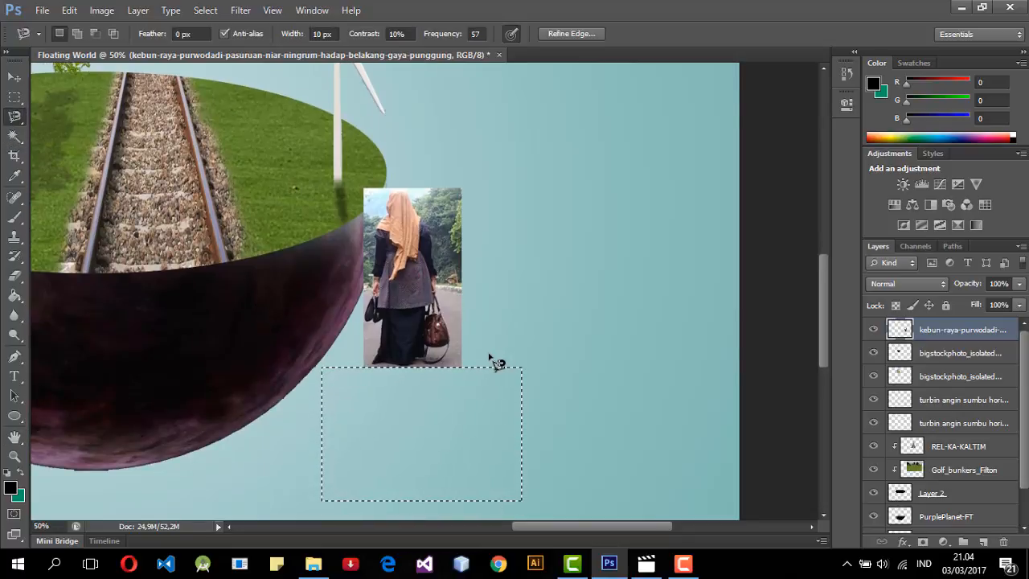
key("ctrl+plus")
key("ctrl+plus")
key("ctrl+plus")
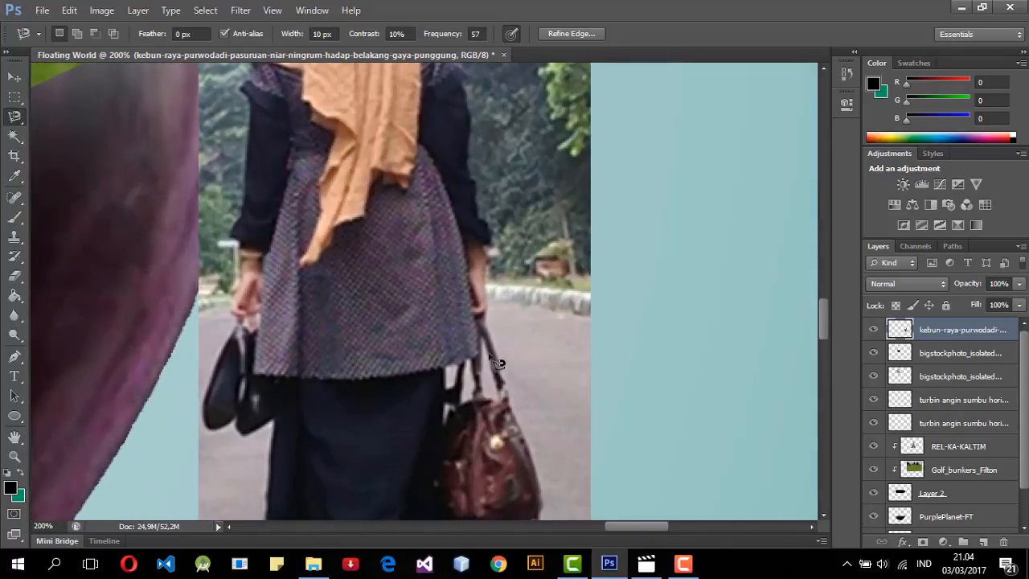
key("ctrl+minus")
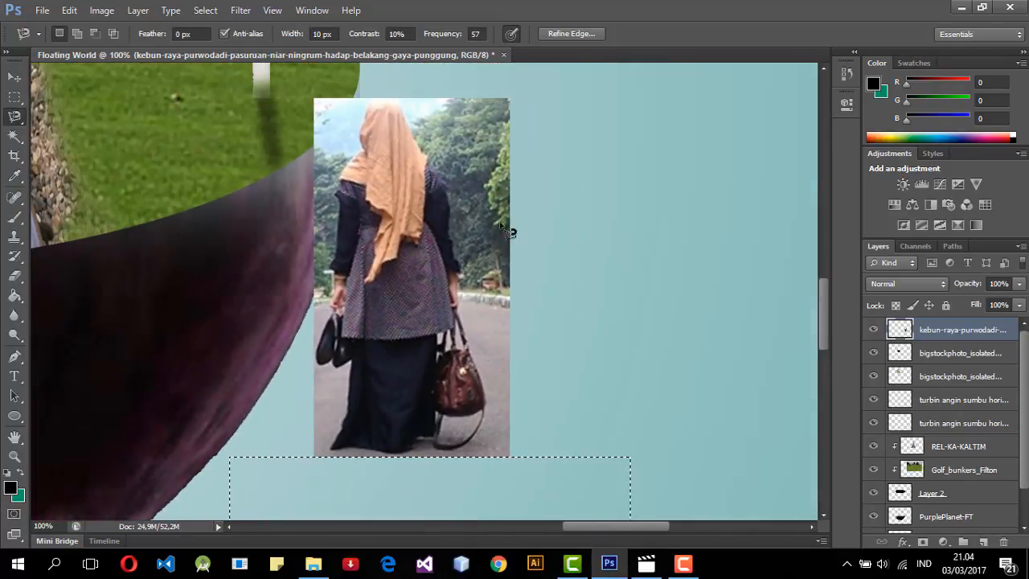
left_click(330, 272)
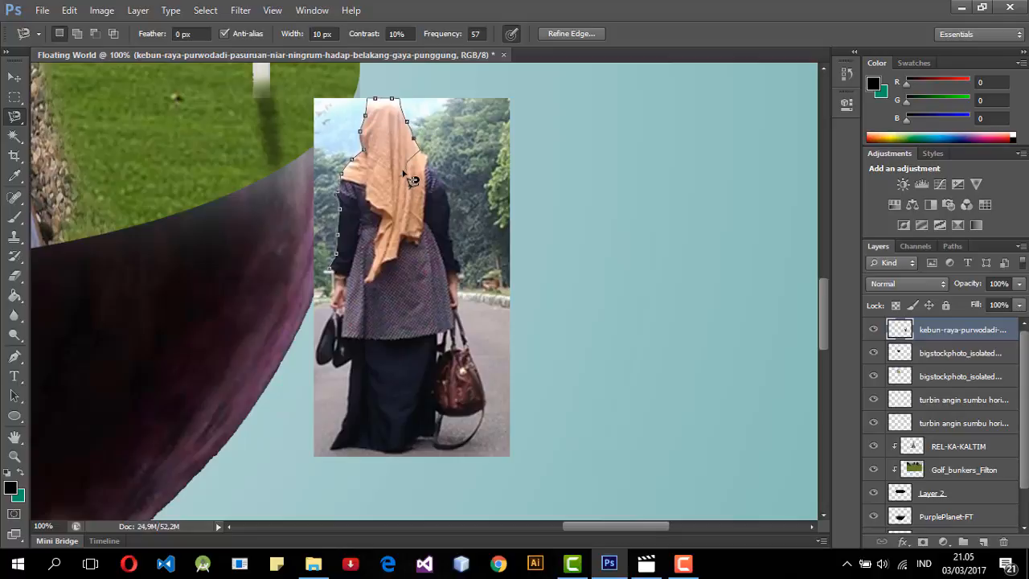
key("BackSpace")
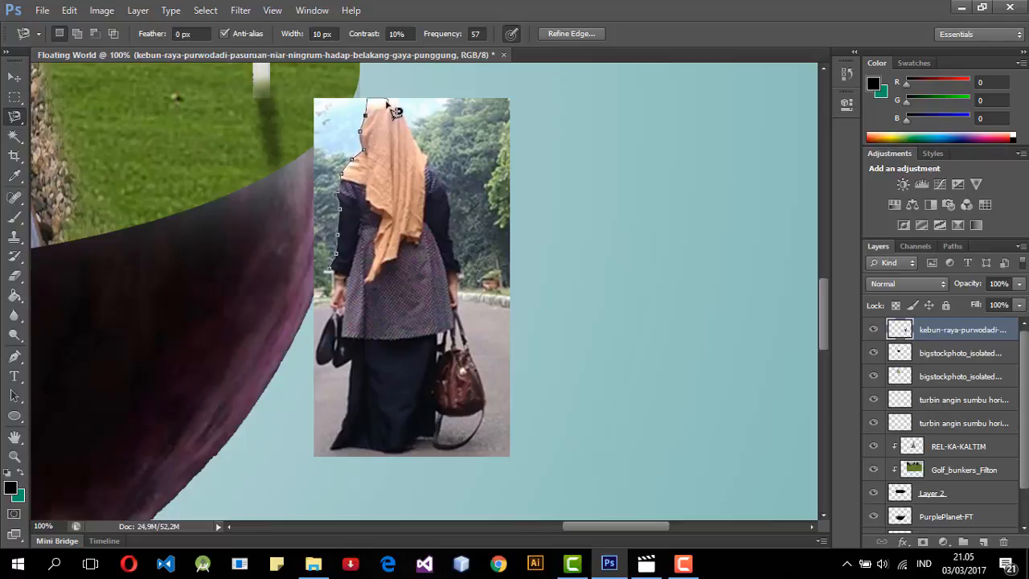
key("BackSpace")
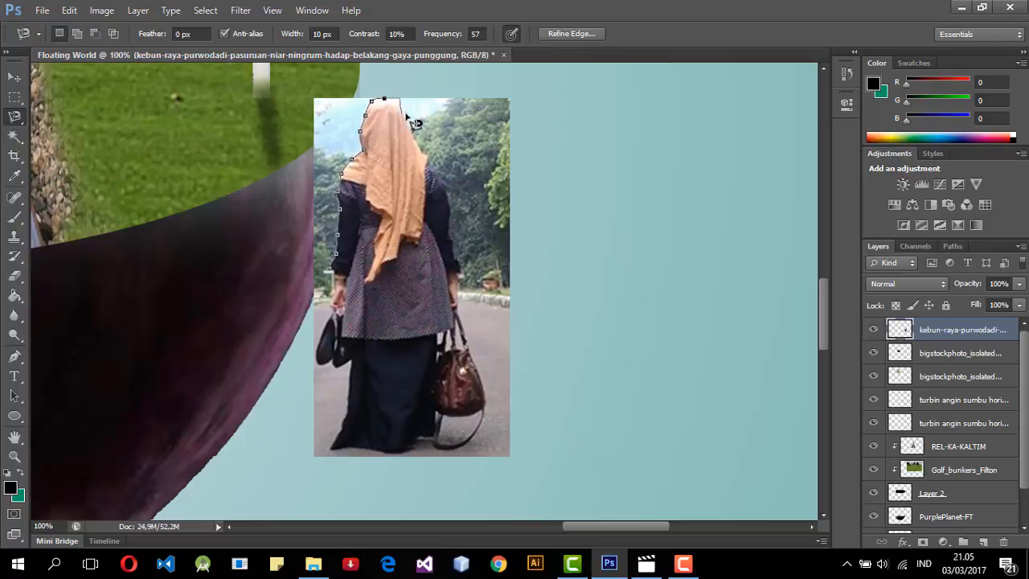
key("BackSpace")
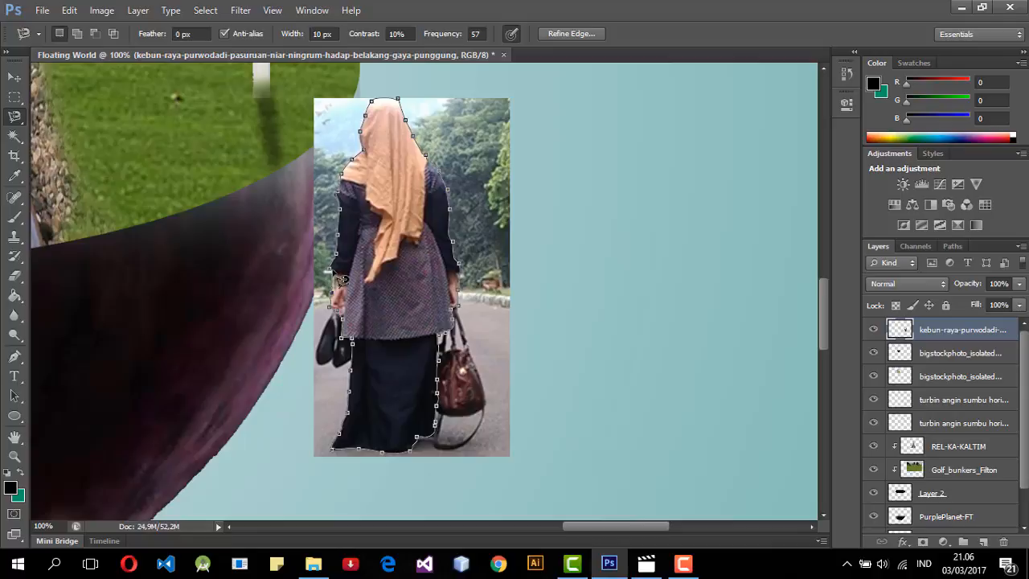
double_click(339, 278)
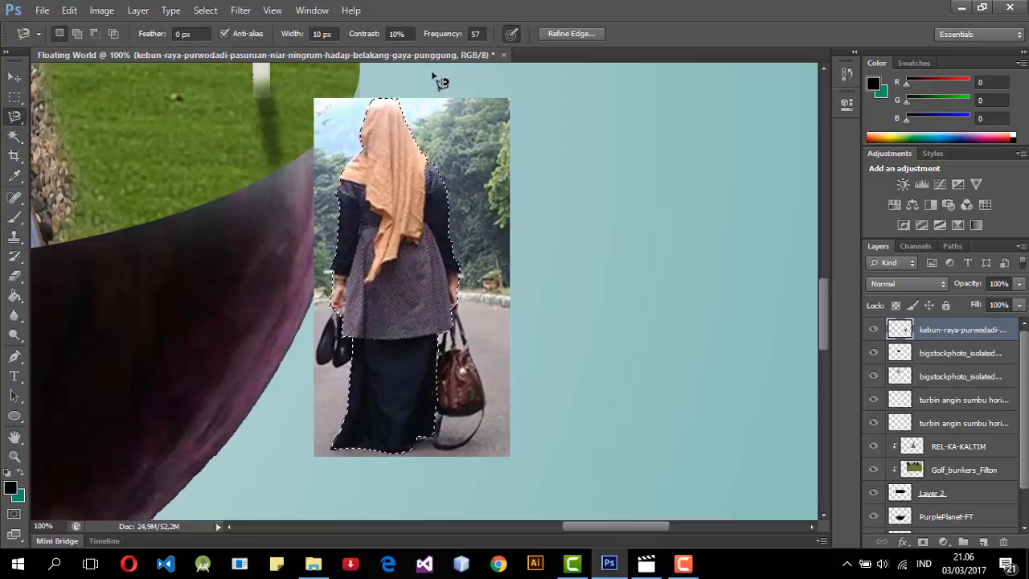
Step: Copy the selected woman to a new layer placed in the empty sky beside the photo, and delete the original kebun-raya-purwodadi photo layer
key("ctrl+j")
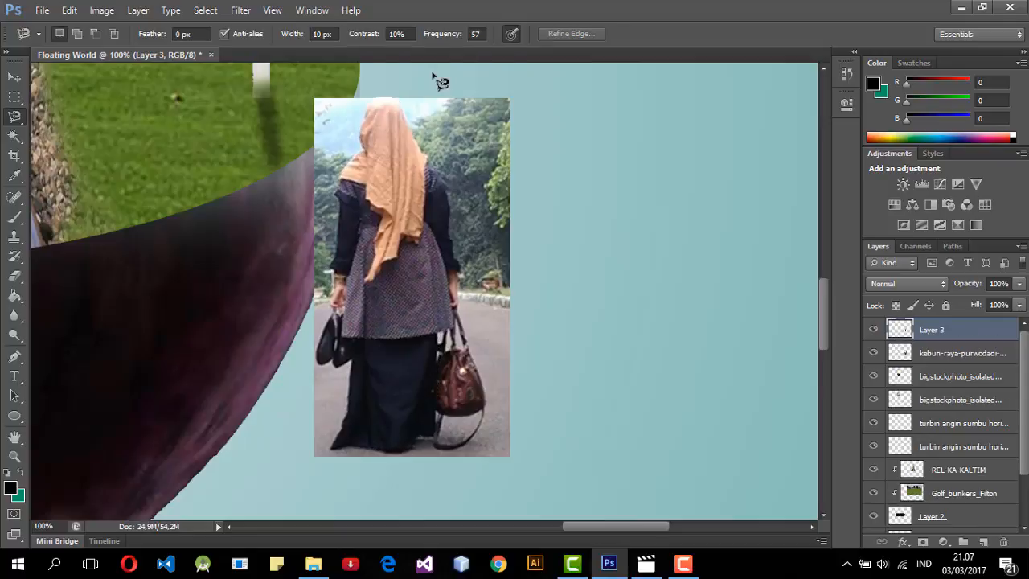
left_click(14, 76)
left_click_drag(389, 191, 582, 159)
left_click_drag(460, 193, 515, 210)
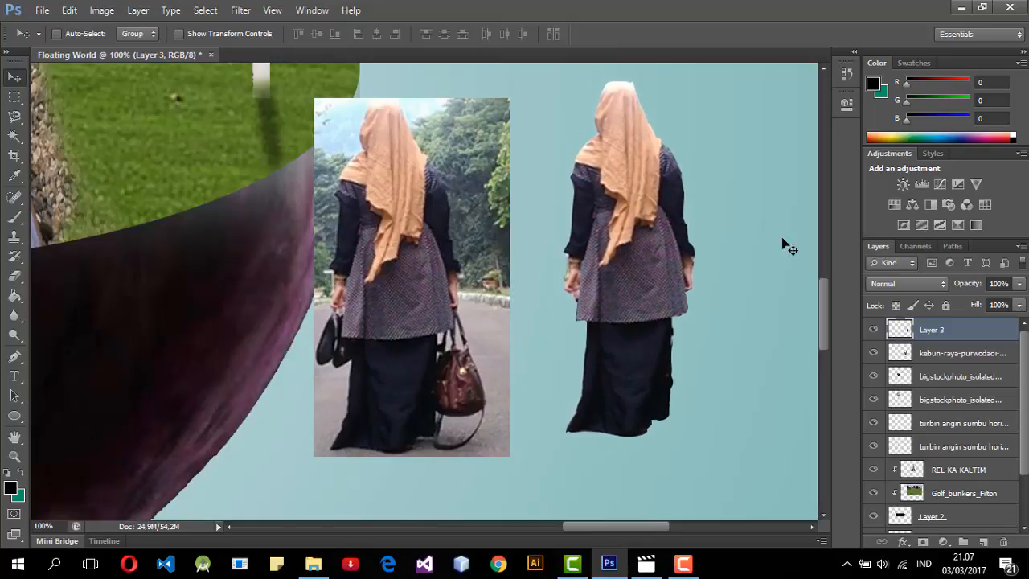
left_click(953, 354)
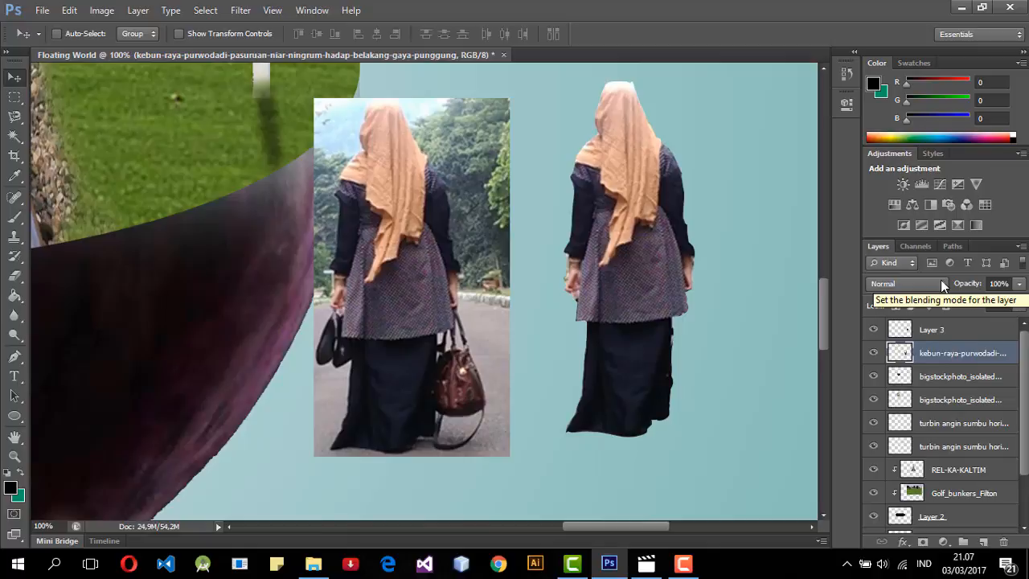
key("Delete")
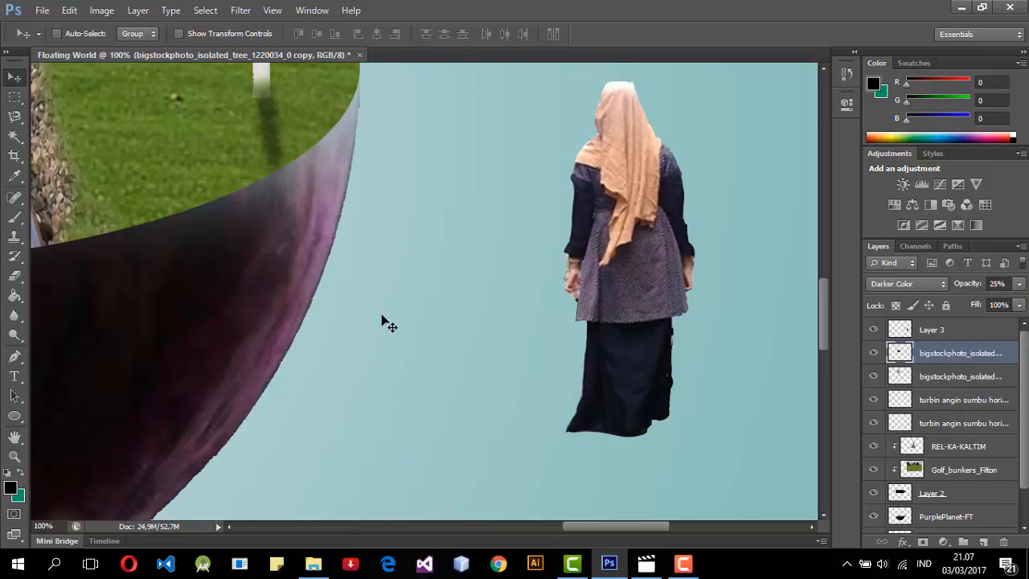
scroll(384, 319, "down", 3)
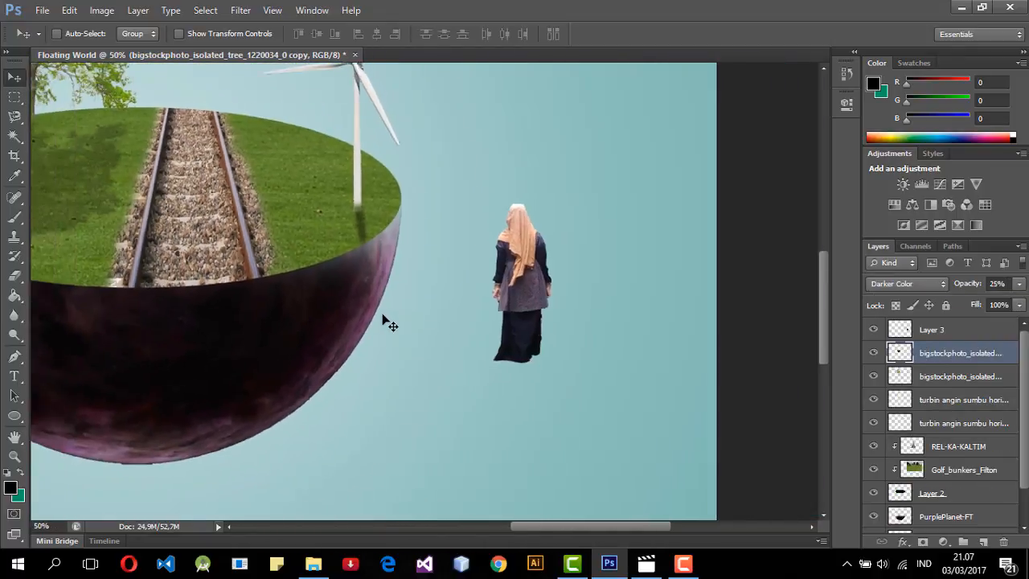
left_click_drag(499, 283, 376, 226)
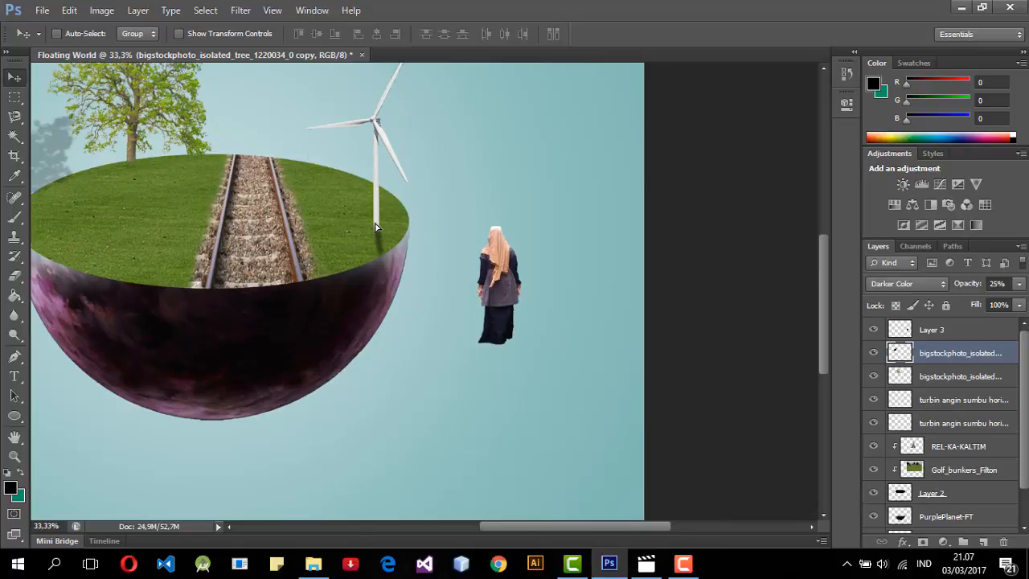
key("ctrl+z")
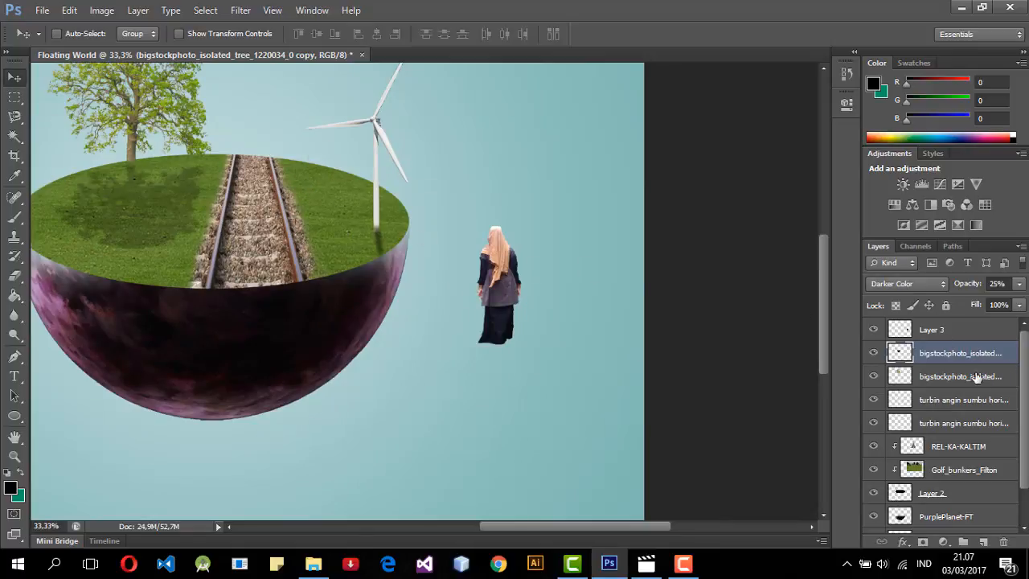
Step: Move the cut-out woman onto the grass between the railway track and the turbine, scaled to about 80.6%
left_click(981, 333)
left_click_drag(514, 277, 337, 193)
key("ctrl+t")
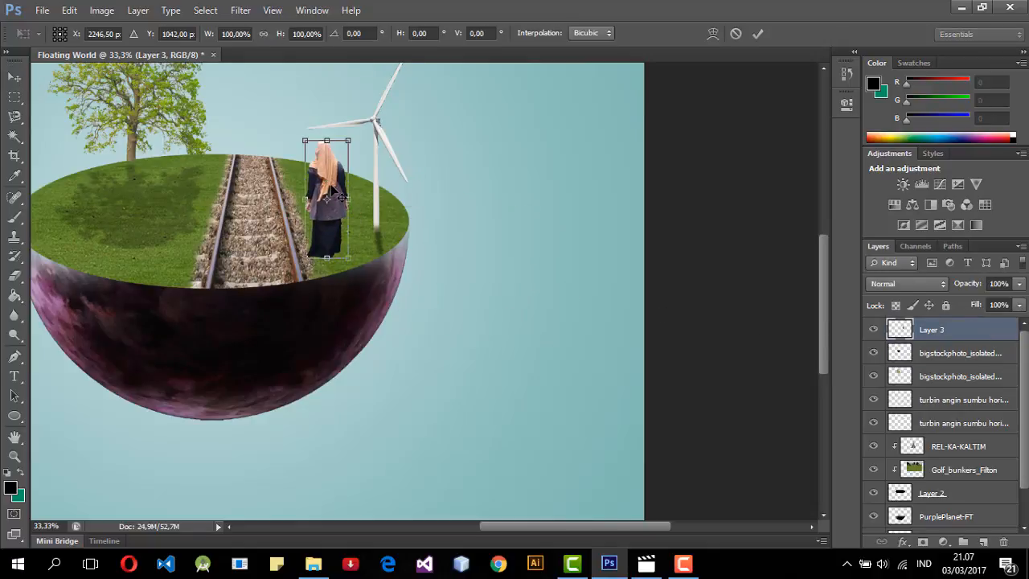
mouse_move(344, 140)
left_mouse_down()
mouse_move(331, 119)
mouse_move(347, 116)
mouse_move(337, 132)
mouse_move(360, 100)
mouse_move(332, 151)
left_mouse_up()
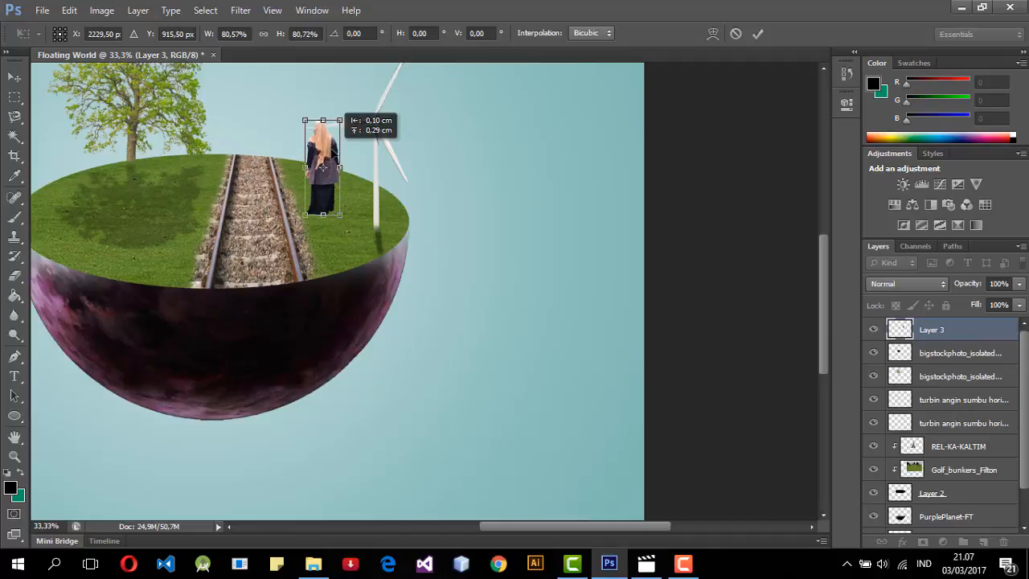
left_click(14, 76)
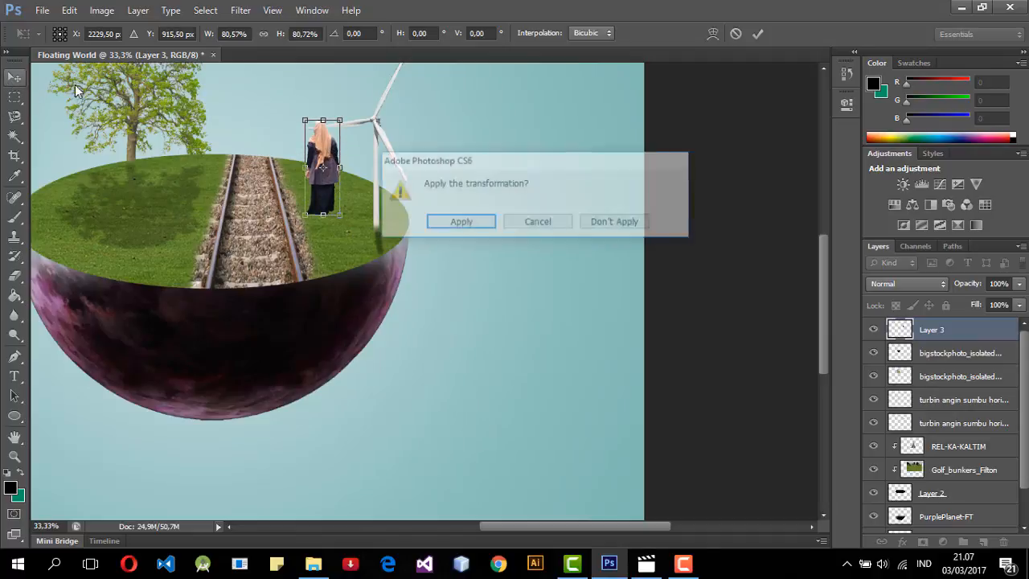
left_click(475, 224)
Step: Distort the wind turbine and its shadow together by pulling in their lower-right corner, and shift both toward the planet's right edge
left_click(970, 354)
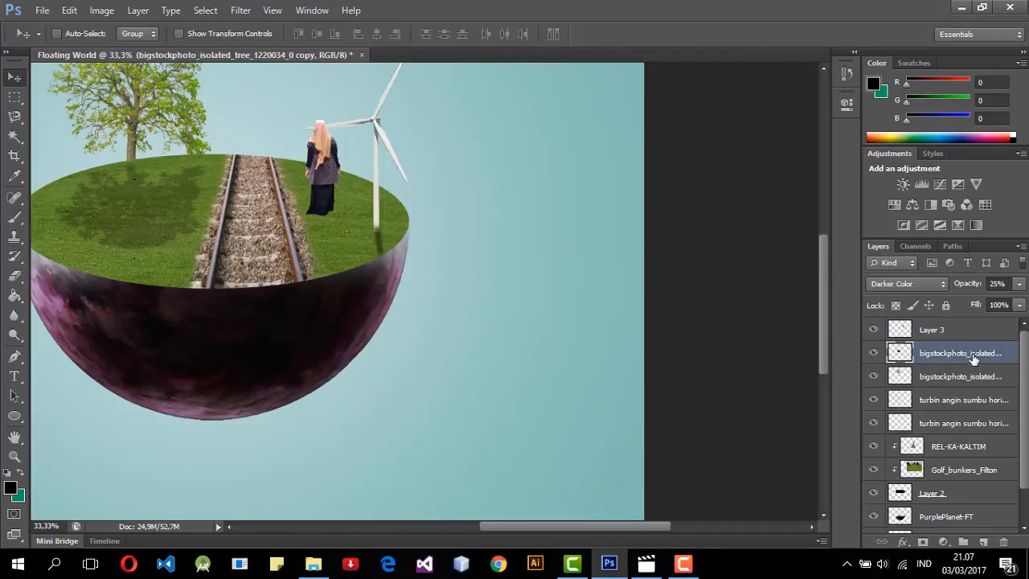
left_click(993, 426)
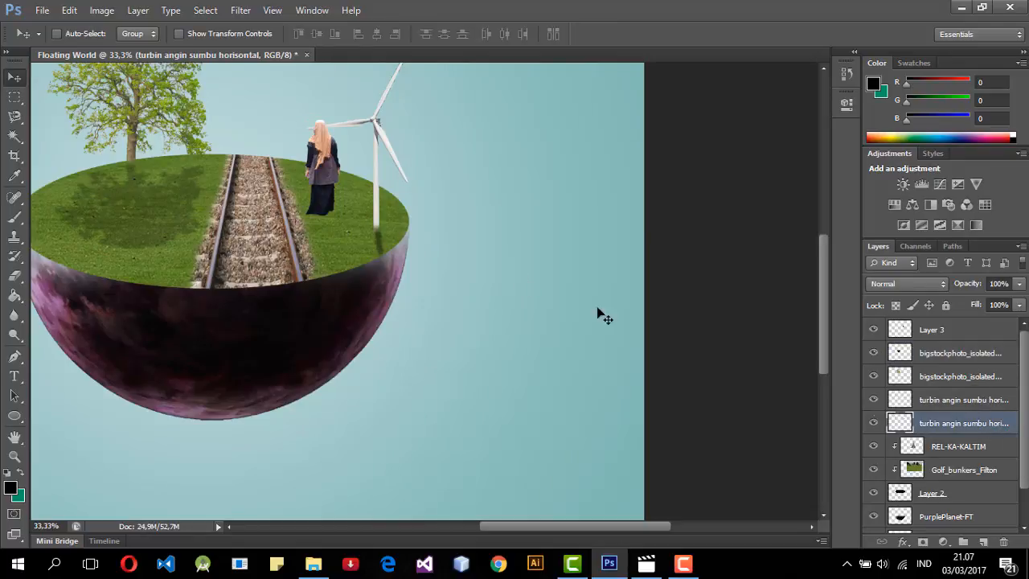
left_click(953, 398, "shift")
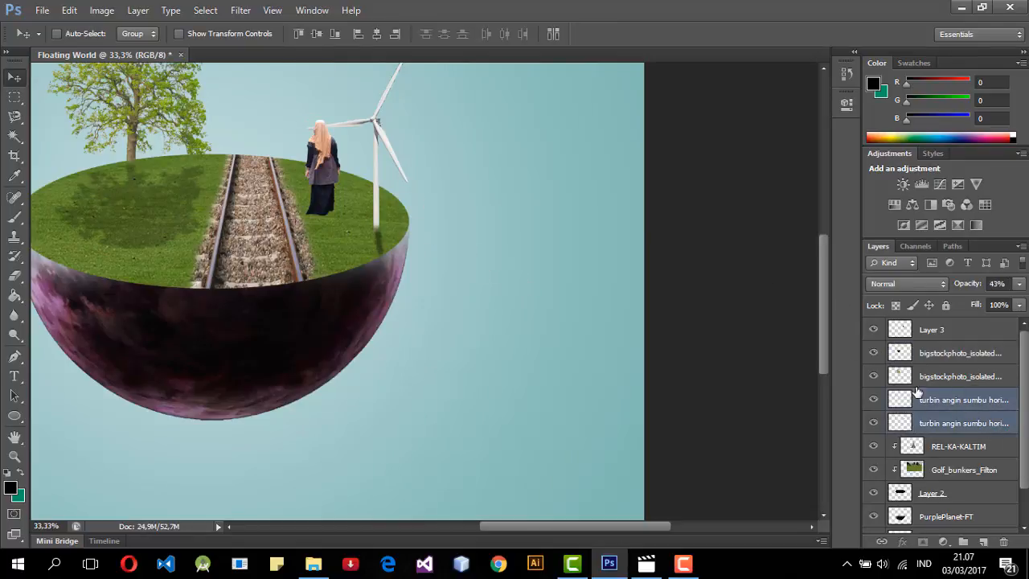
key("ctrl+t")
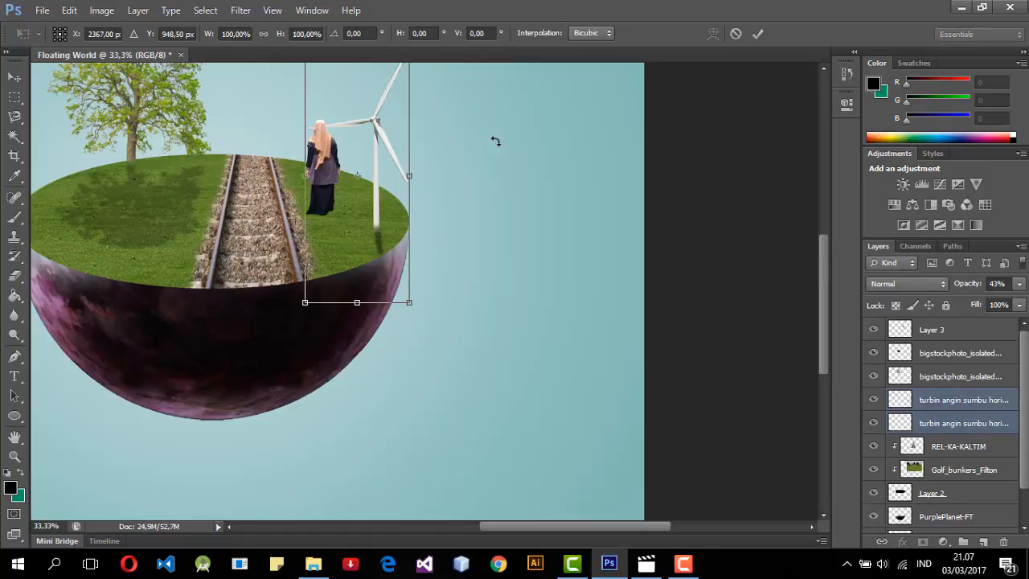
left_click_drag(409, 303, 393, 292)
left_click_drag(369, 222, 386, 207)
left_click(13, 76)
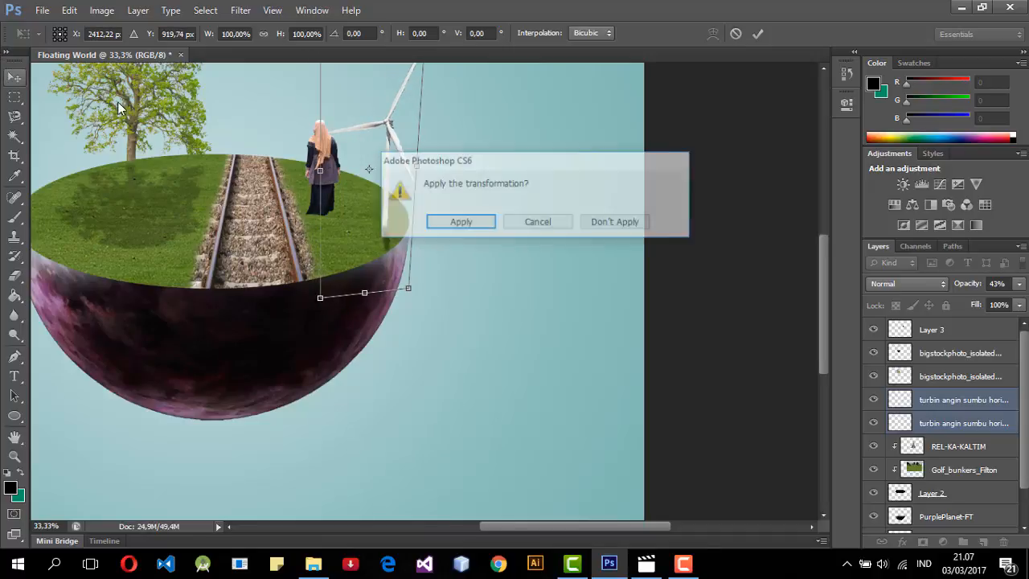
left_click(460, 221)
left_click_drag(322, 186, 328, 172)
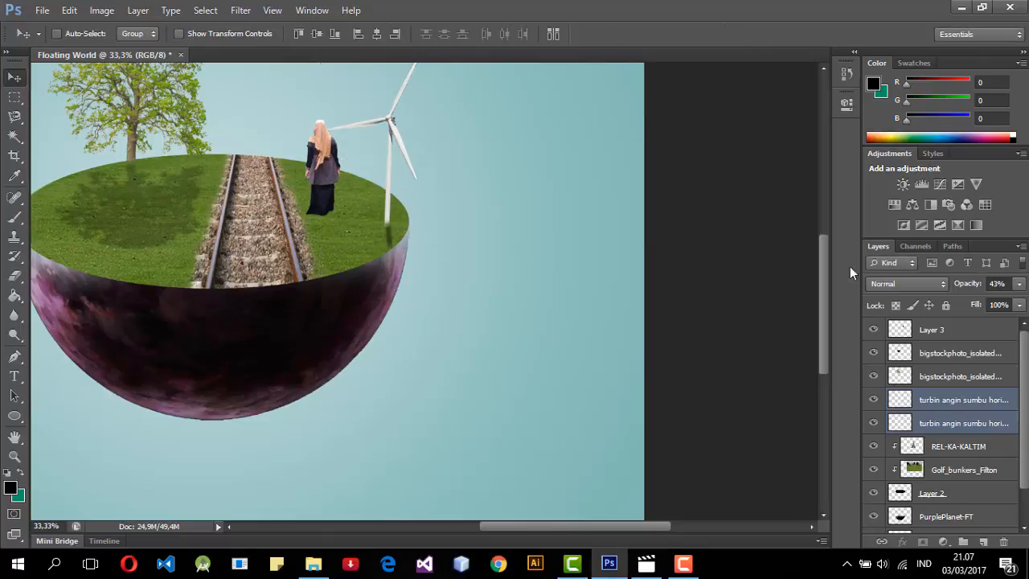
Step: Move the woman's layer slightly lower on the grass and closer to the wind turbine
left_click(901, 331)
mouse_move(324, 174)
left_mouse_down()
mouse_move(315, 169)
mouse_move(326, 185)
left_mouse_up()
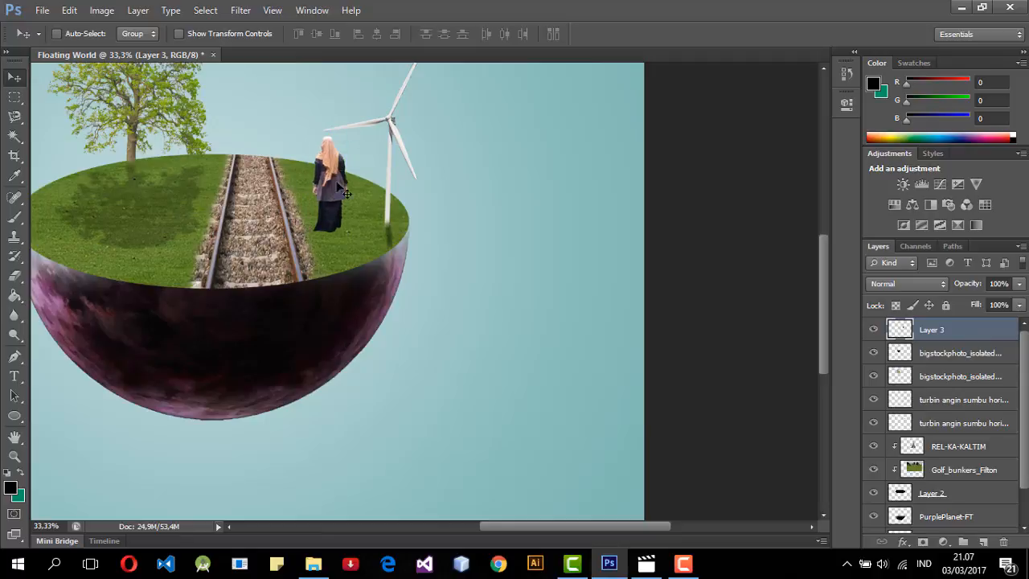
scroll(310, 320, "up", 2)
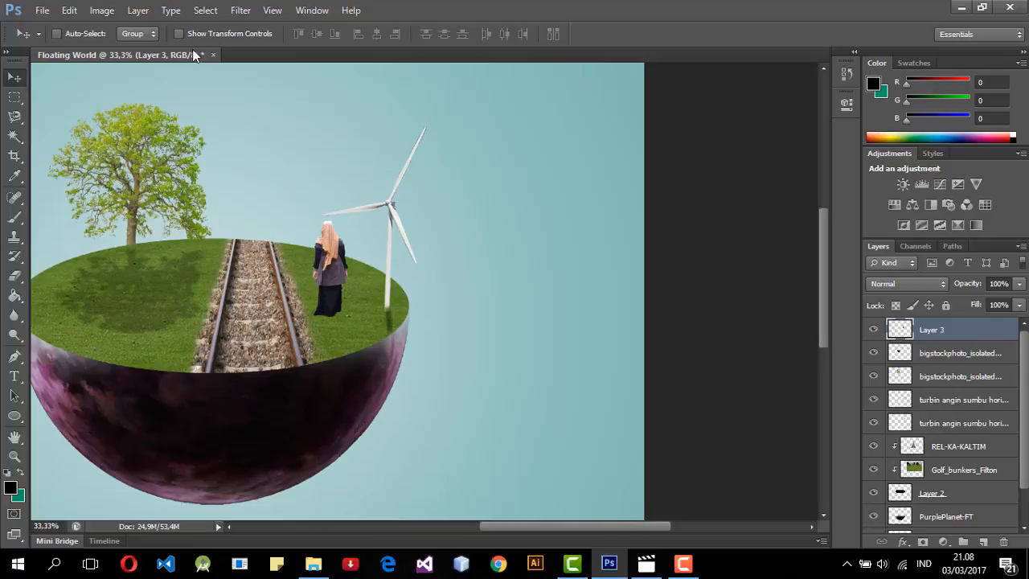
Step: Darken the woman's layer with a Levels adjustment, setting the midtone input level to 0.84
left_click(94, 13)
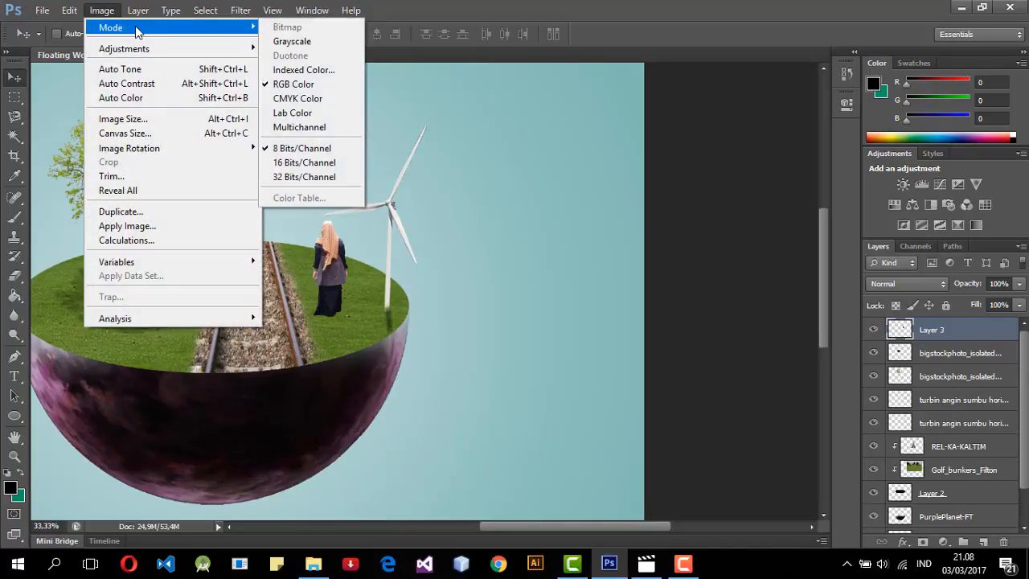
left_click(101, 13)
left_click(101, 12)
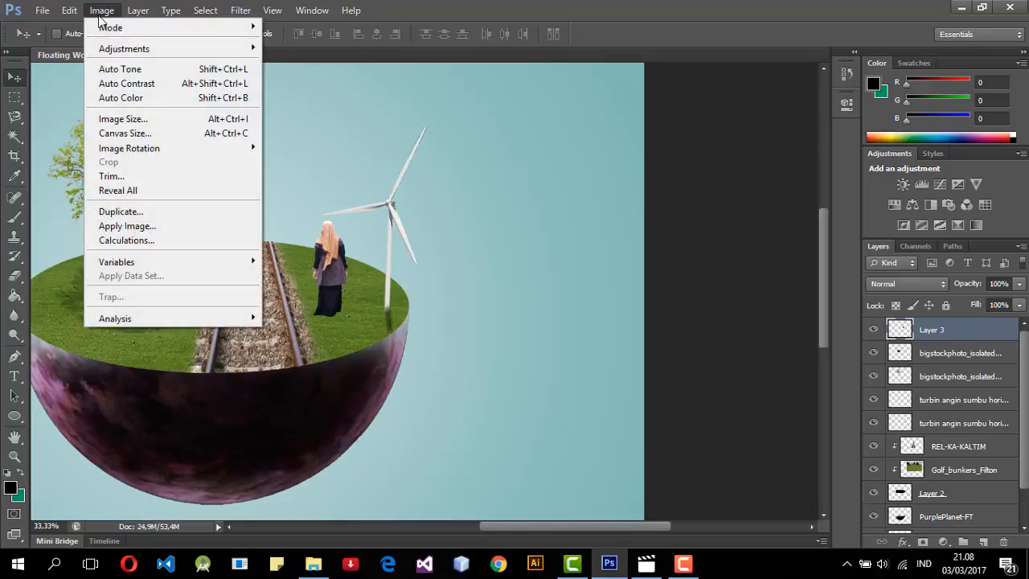
mouse_move(143, 49)
left_click(288, 62)
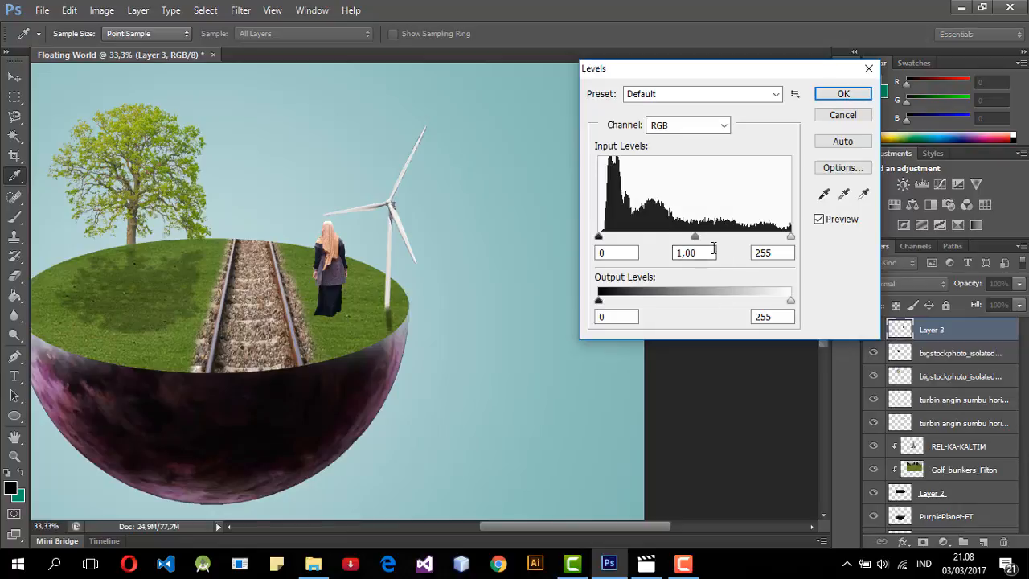
mouse_move(690, 237)
left_mouse_down()
mouse_move(742, 233)
mouse_move(667, 230)
mouse_move(705, 228)
left_mouse_up()
mouse_move(603, 301)
left_mouse_down()
mouse_move(620, 299)
mouse_move(600, 300)
left_mouse_up()
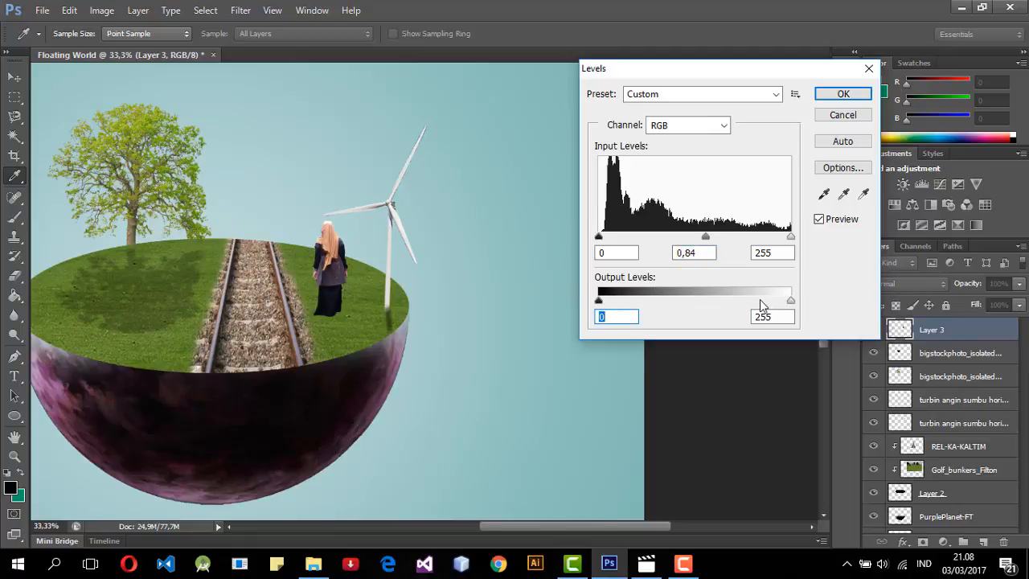
mouse_move(790, 301)
left_mouse_down()
mouse_move(765, 304)
mouse_move(801, 305)
left_mouse_up()
left_click(843, 94)
Step: Brighten the woman's layer with a Brightness/Contrast adjustment, setting brightness to 11 and leaving contrast at 0
left_click(102, 10)
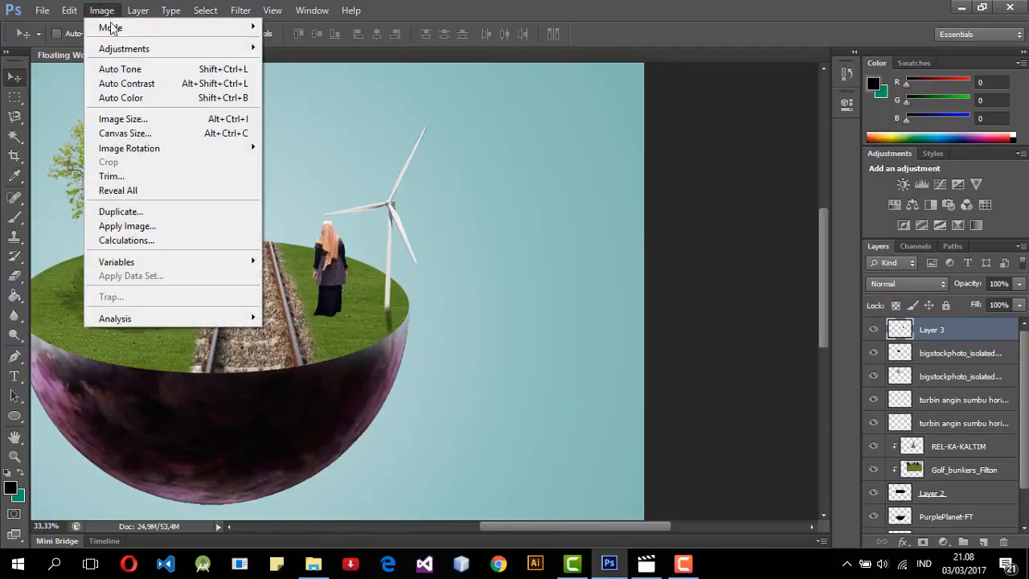
mouse_move(123, 49)
left_click(289, 40)
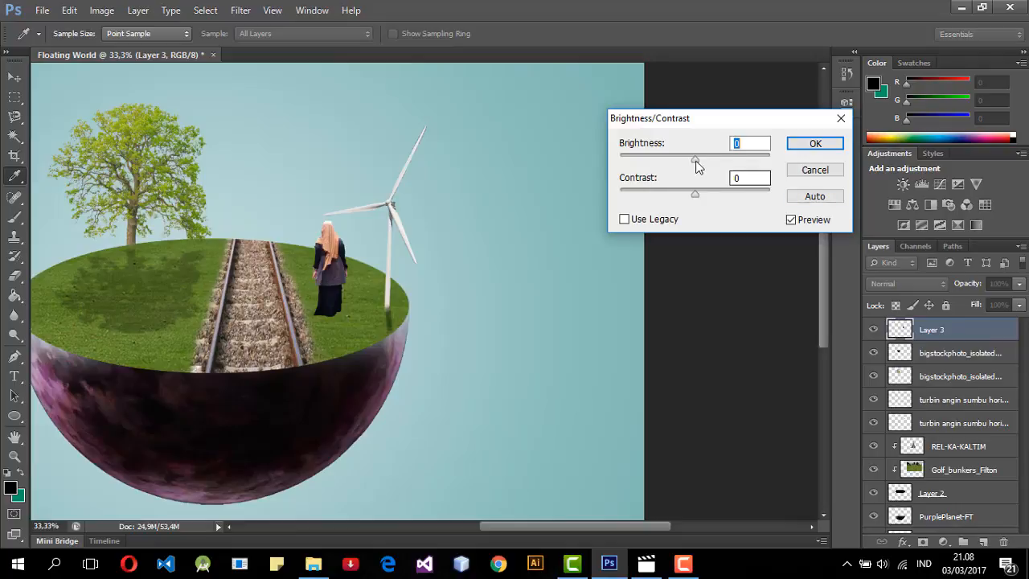
mouse_move(696, 165)
left_mouse_down()
mouse_move(720, 165)
mouse_move(682, 165)
mouse_move(701, 159)
left_mouse_up()
mouse_move(697, 194)
left_mouse_down()
mouse_move(738, 197)
mouse_move(661, 197)
mouse_move(698, 184)
left_mouse_up()
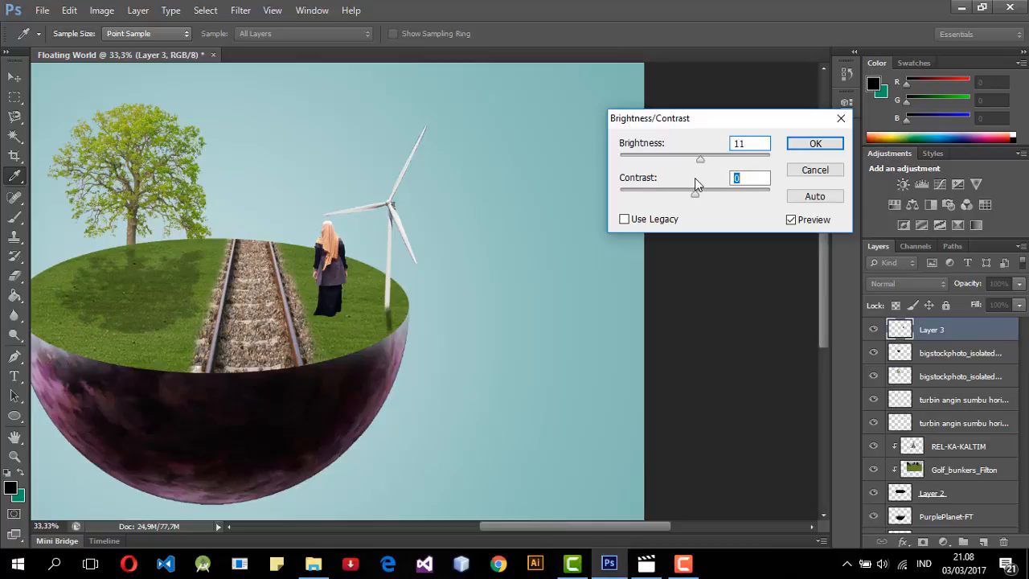
left_click(800, 146)
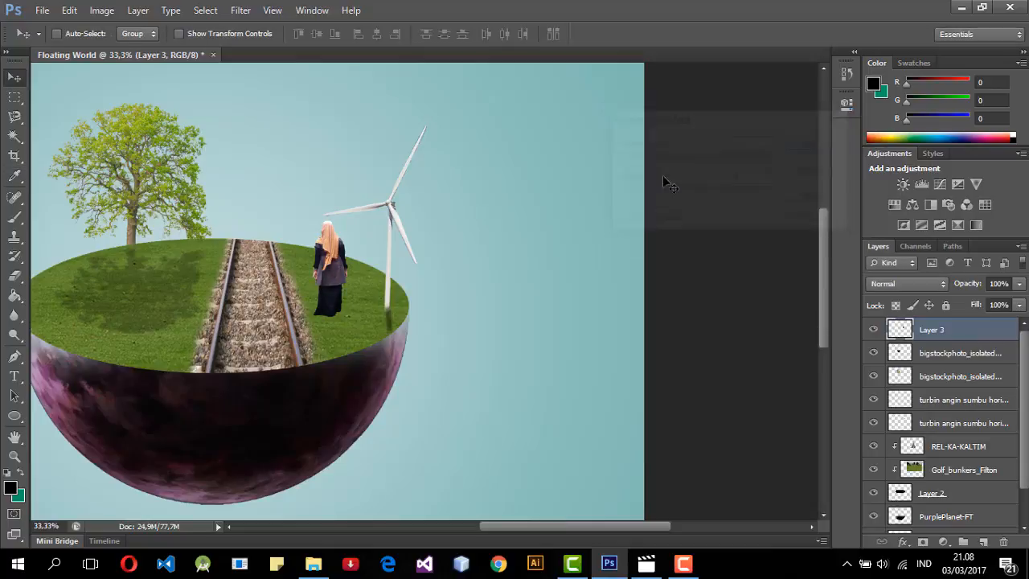
Step: Switch to the Brush tool and shrink its tip to 125 px
scroll(346, 330, "up", 1)
scroll(354, 341, "down", 2)
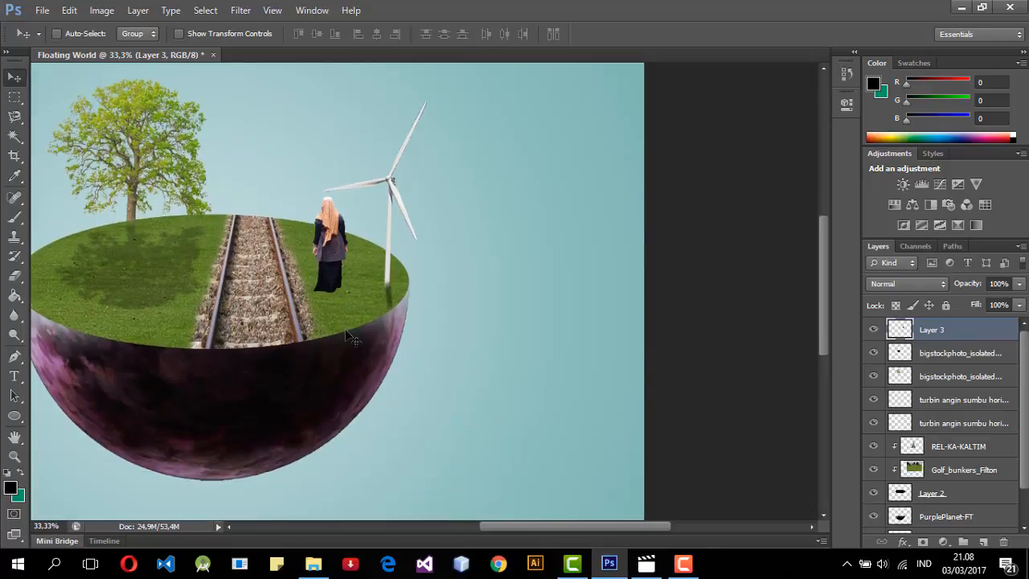
left_click(15, 217)
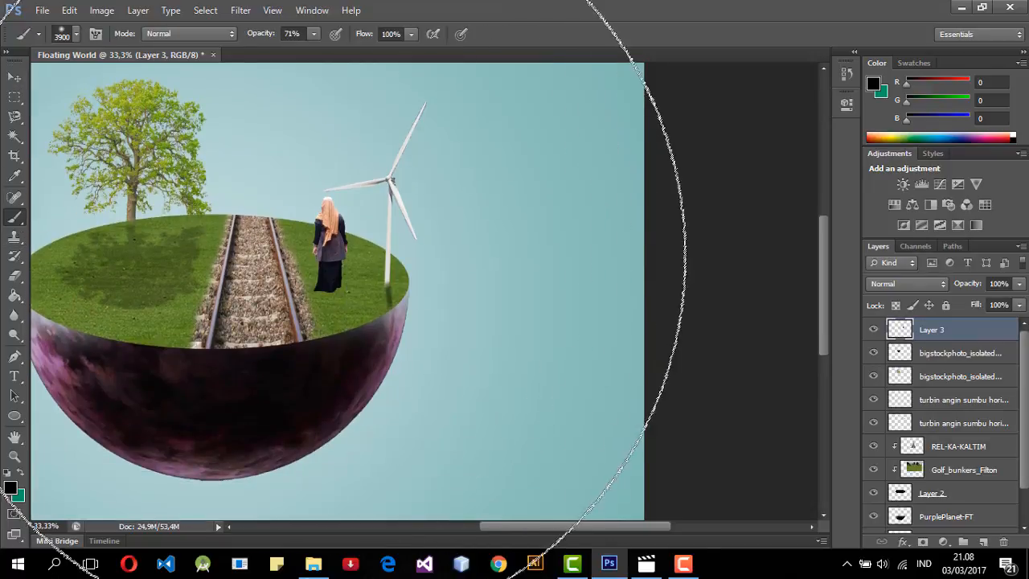
key("bracketleft")
key("bracketleft")
key("bracketleft")
key("bracketleft")
key("bracketleft")
key("bracketleft")
key("bracketleft")
key("bracketleft")
key("bracketleft")
key("bracketleft")
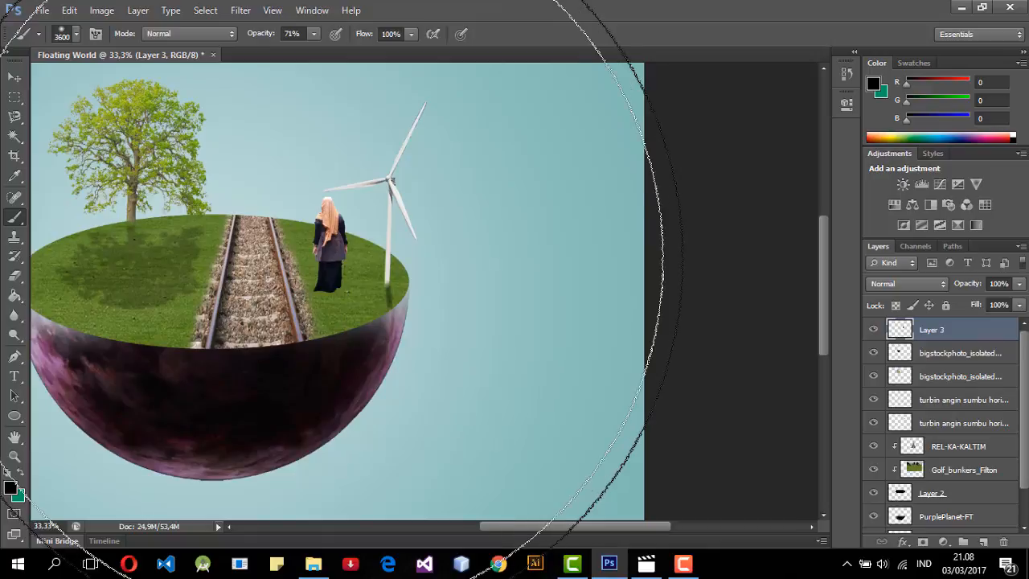
key("bracketleft")
key("bracketleft")
key("bracketleft")
key("bracketleft")
key("bracketleft")
key("bracketleft")
key("bracketleft")
key("bracketleft")
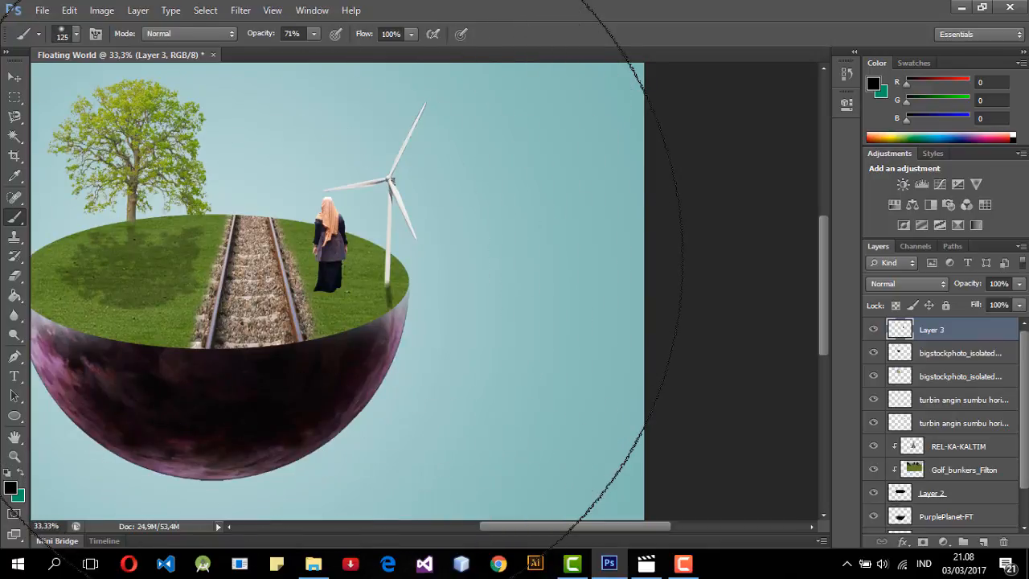
Step: Try painting a black shadow around the woman's feet with a 60 px brush at 71% opacity, and undo the strokes
left_click_drag(478, 233, 535, 267)
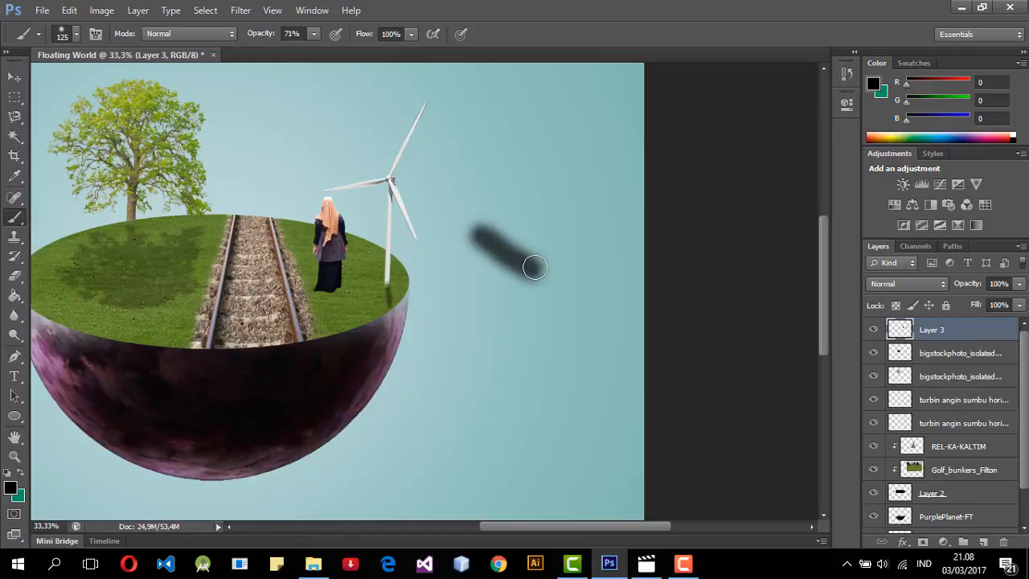
key("ctrl+z")
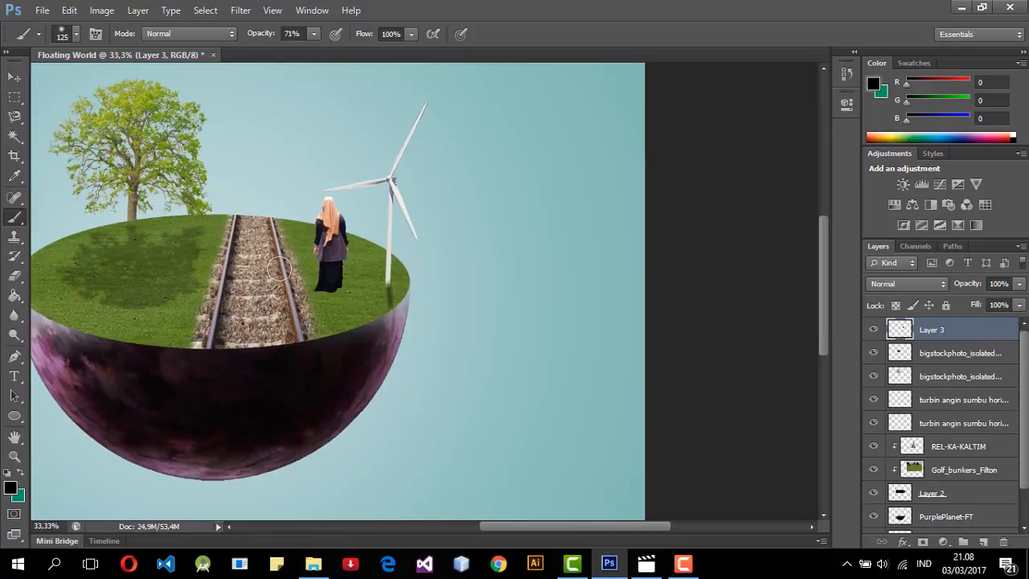
key("ctrl+plus")
key("ctrl+plus")
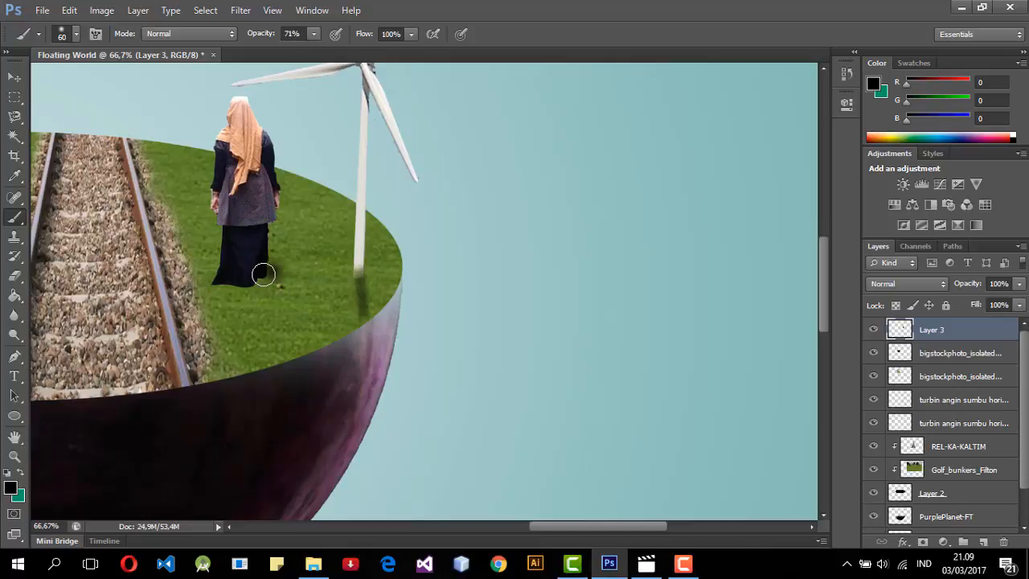
mouse_move(264, 275)
left_mouse_down()
mouse_move(239, 281)
mouse_move(219, 269)
mouse_move(257, 267)
mouse_move(217, 282)
mouse_move(280, 283)
left_mouse_up()
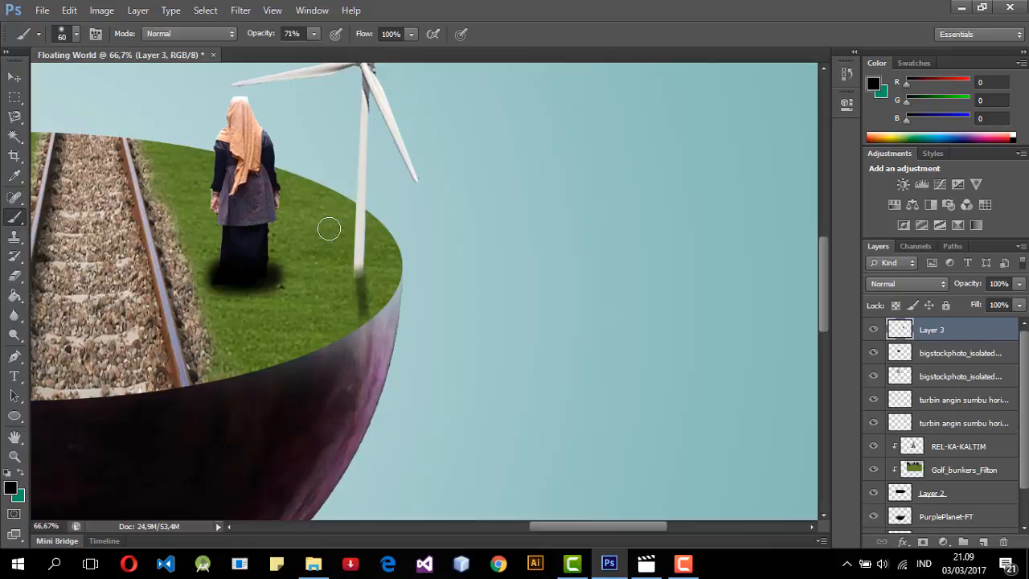
key("ctrl+alt+z")
key("ctrl+alt+z")
key("ctrl+alt+z")
key("ctrl+alt+z")
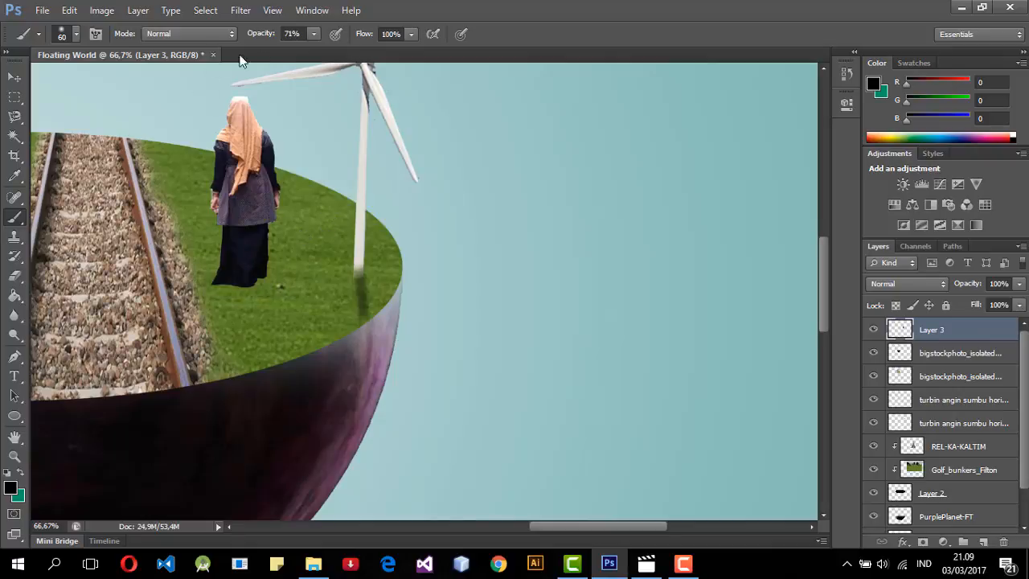
Step: Paint a soft black contact shadow on the grass around the woman's feet with the brush opacity lowered to 34%
left_click(316, 33)
left_click_drag(315, 53, 286, 61)
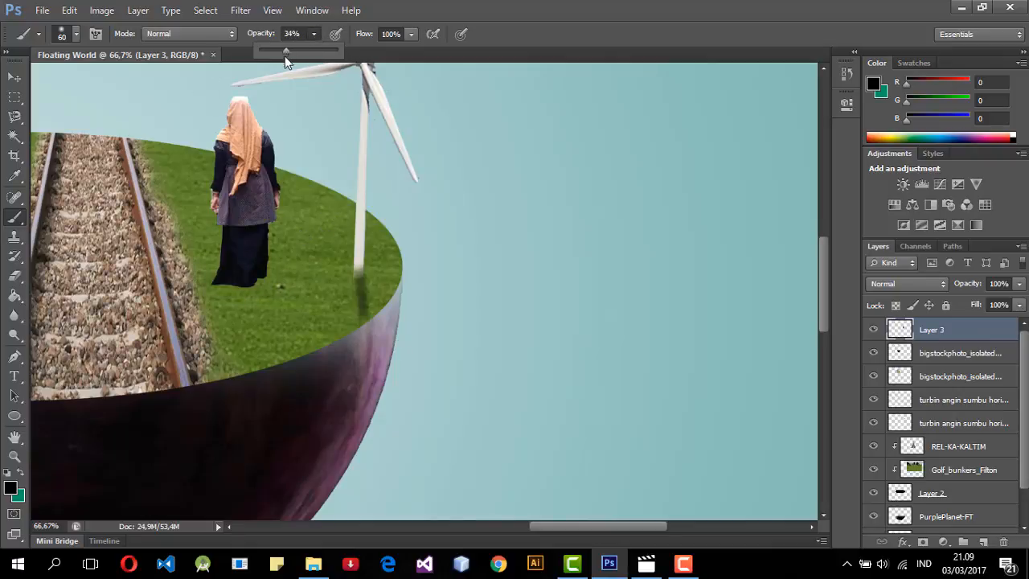
left_click(311, 35)
mouse_move(210, 274)
left_mouse_down()
mouse_move(247, 283)
mouse_move(221, 284)
mouse_move(268, 271)
mouse_move(260, 281)
mouse_move(284, 264)
mouse_move(225, 277)
mouse_move(253, 277)
mouse_move(204, 276)
mouse_move(214, 273)
mouse_move(202, 266)
mouse_move(246, 291)
mouse_move(237, 287)
mouse_move(277, 268)
left_mouse_up()
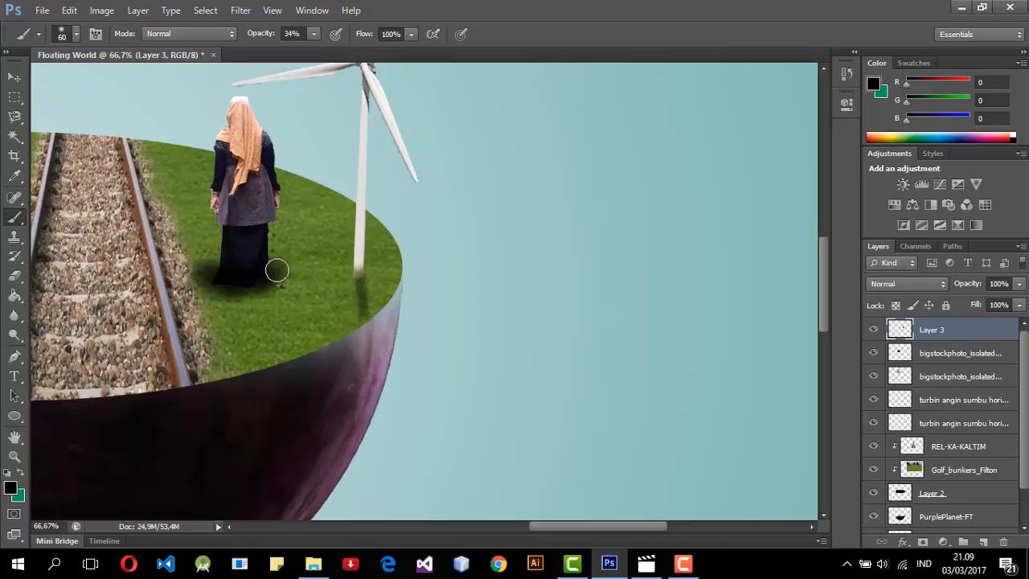
left_click(14, 76)
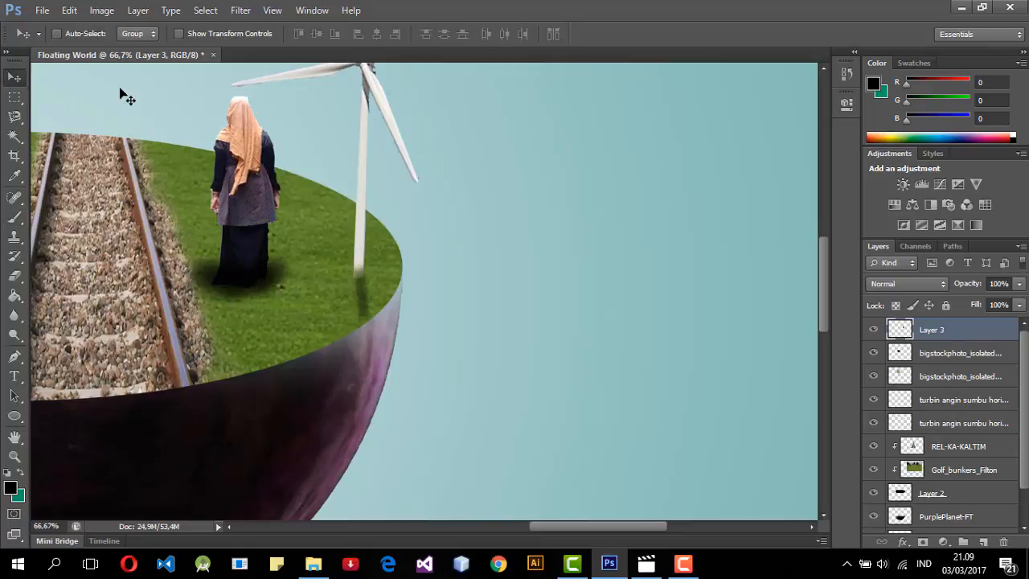
Step: Duplicate the woman's layer, keeping the default copy name
key("ctrl+minus")
key("ctrl+minus")
key("ctrl+minus")
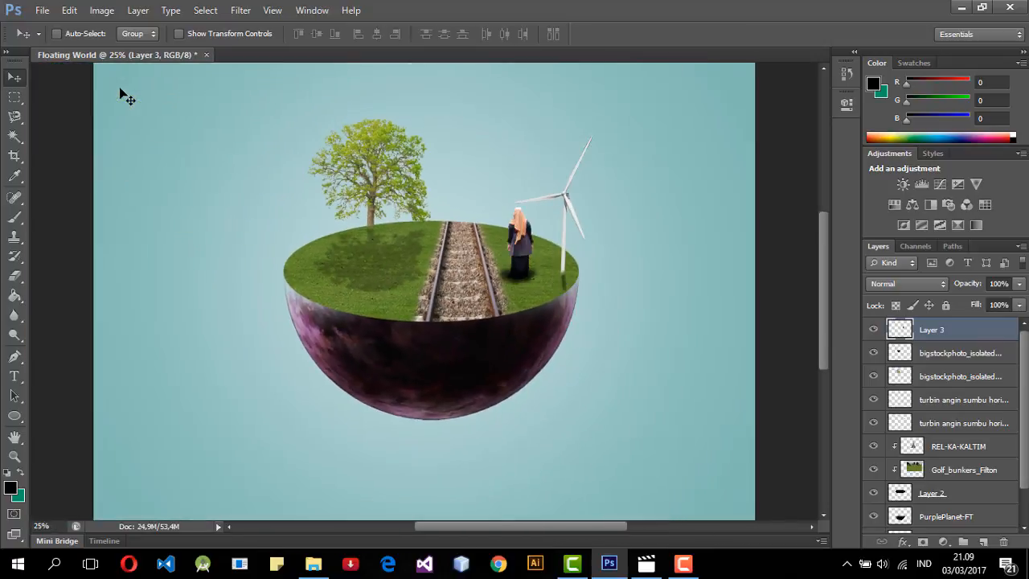
key("ctrl+plus")
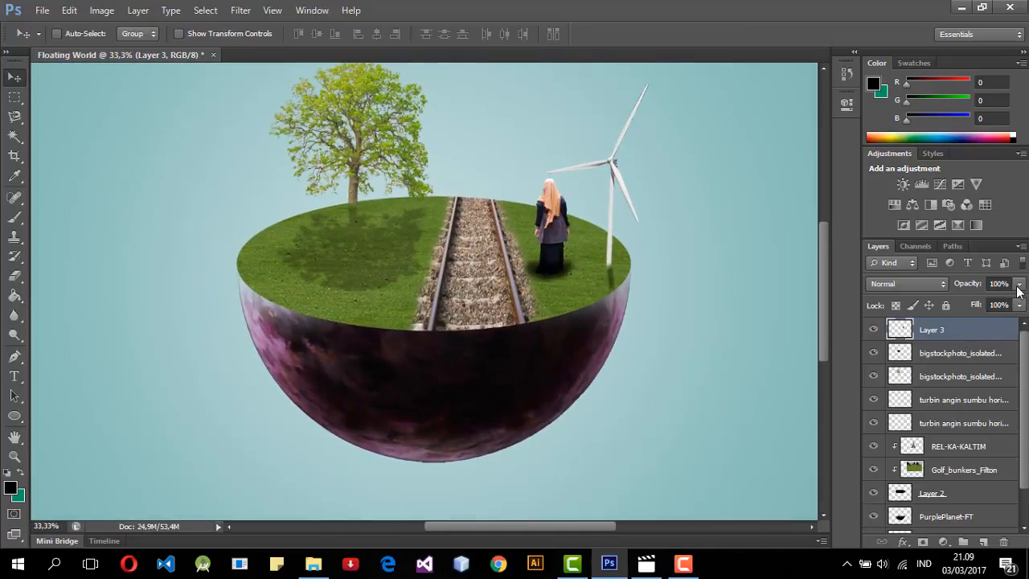
key("ctrl+plus")
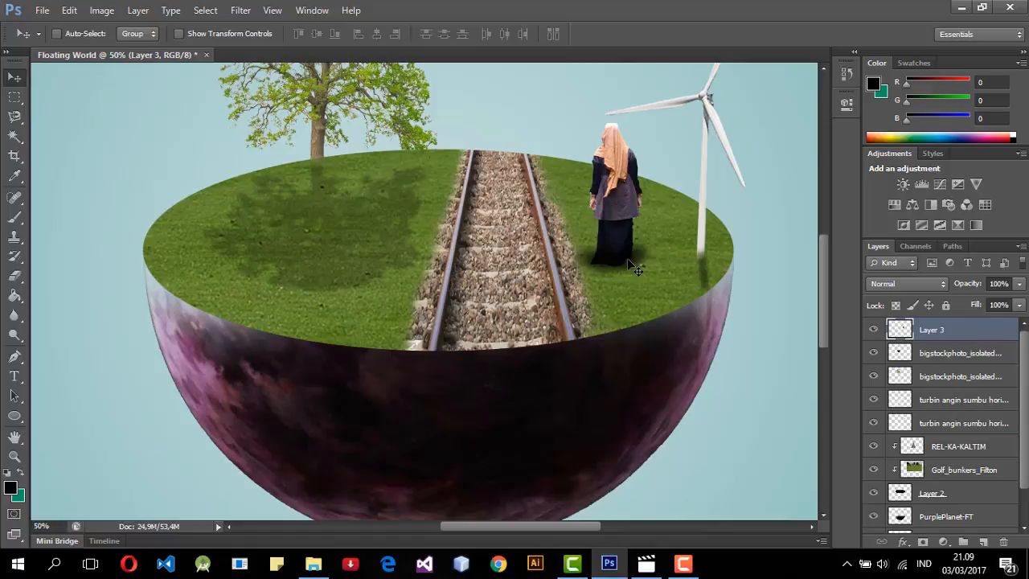
scroll(587, 339, "up", 3)
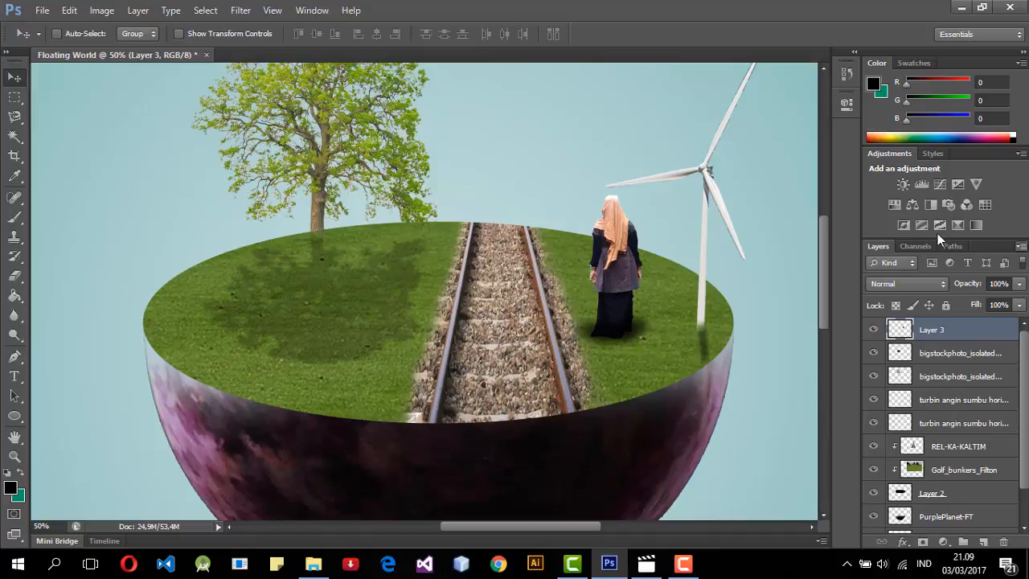
right_click(950, 330)
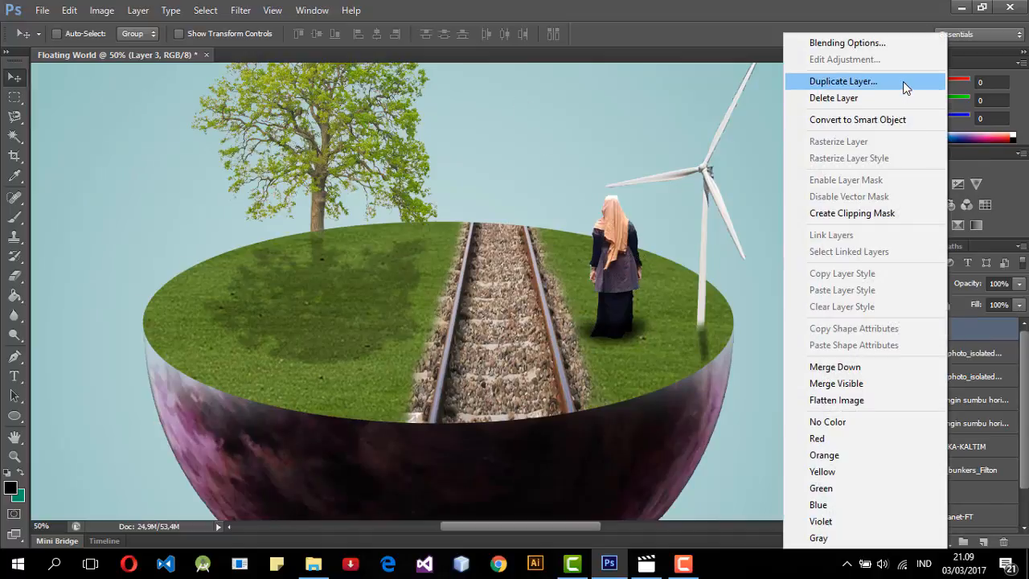
left_click(843, 81)
left_click(669, 170)
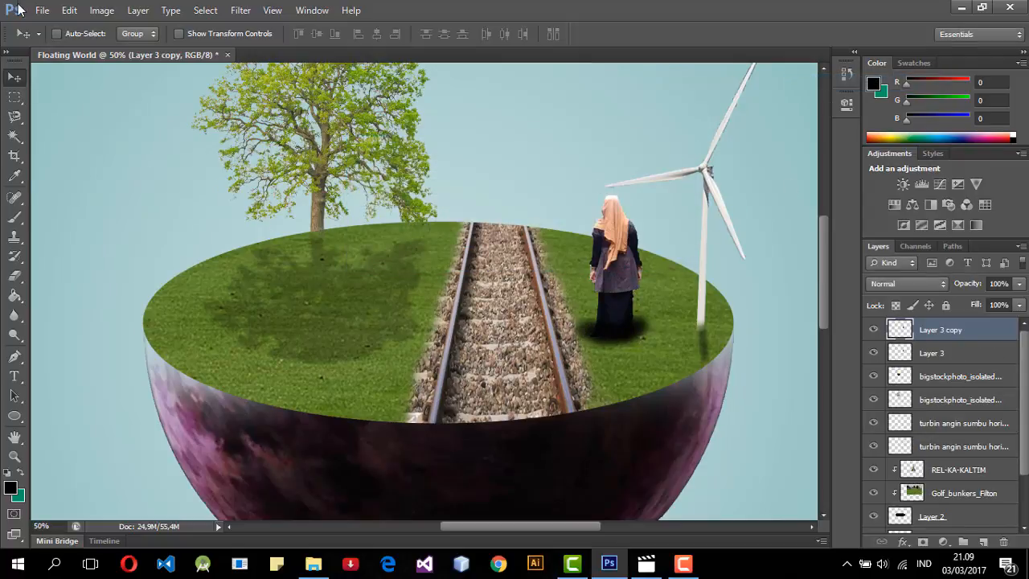
Step: Turn the duplicated woman into a solid black silhouette with Levels, lowering the white output level all the way to black
left_click(115, 11)
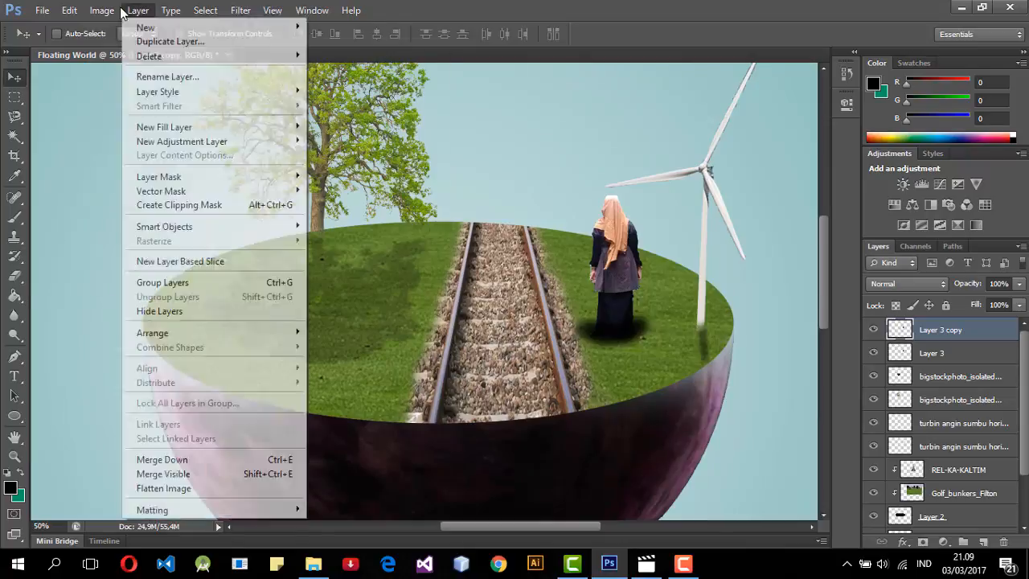
left_click(131, 11)
key("ctrl+l")
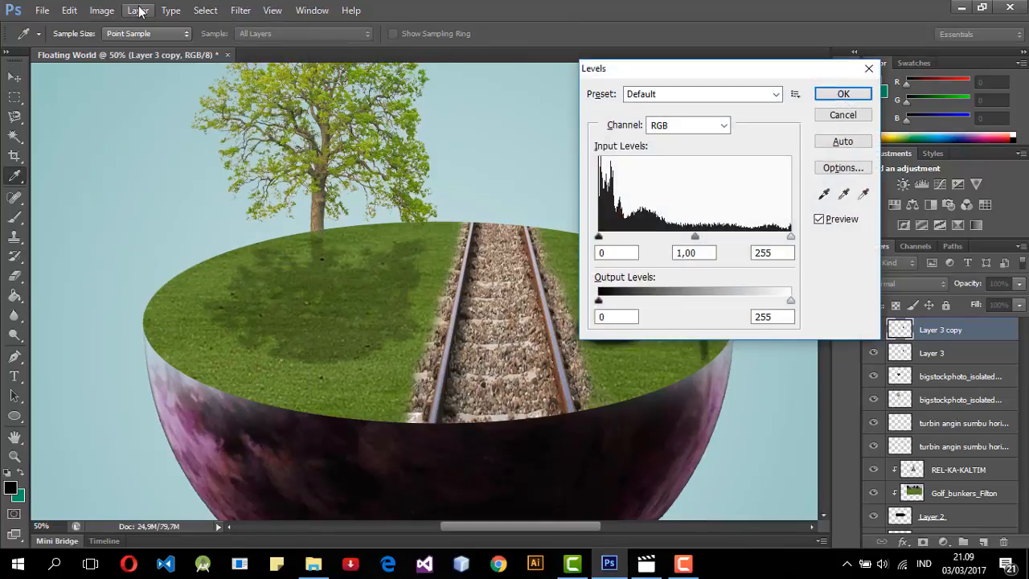
left_click_drag(791, 300, 583, 296)
left_click(841, 94)
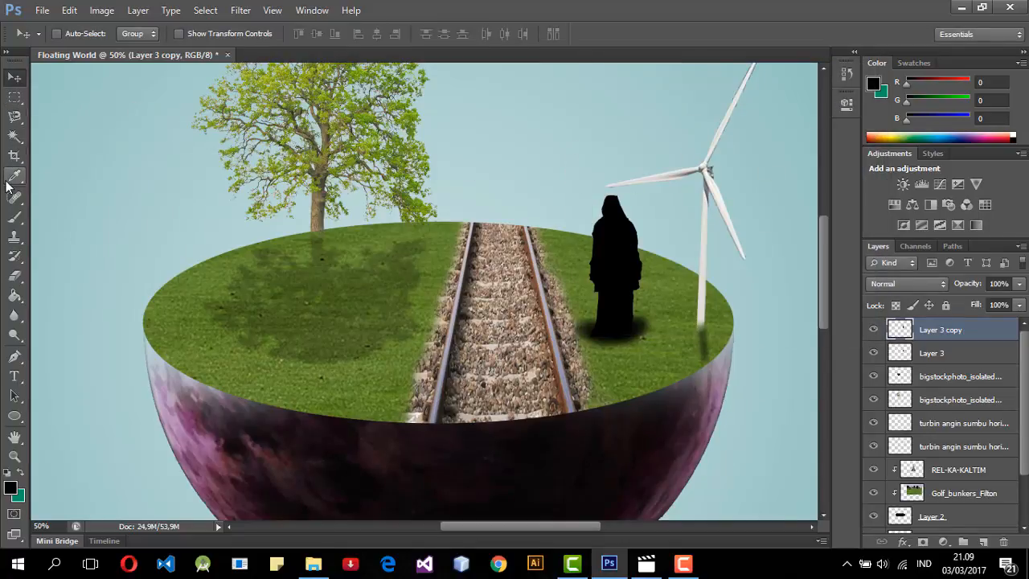
Step: Flip the silhouette downward to a height of -76.01%, rotate it to 167.52°, place it at the woman's feet and apply the transform
key("ctrl+t")
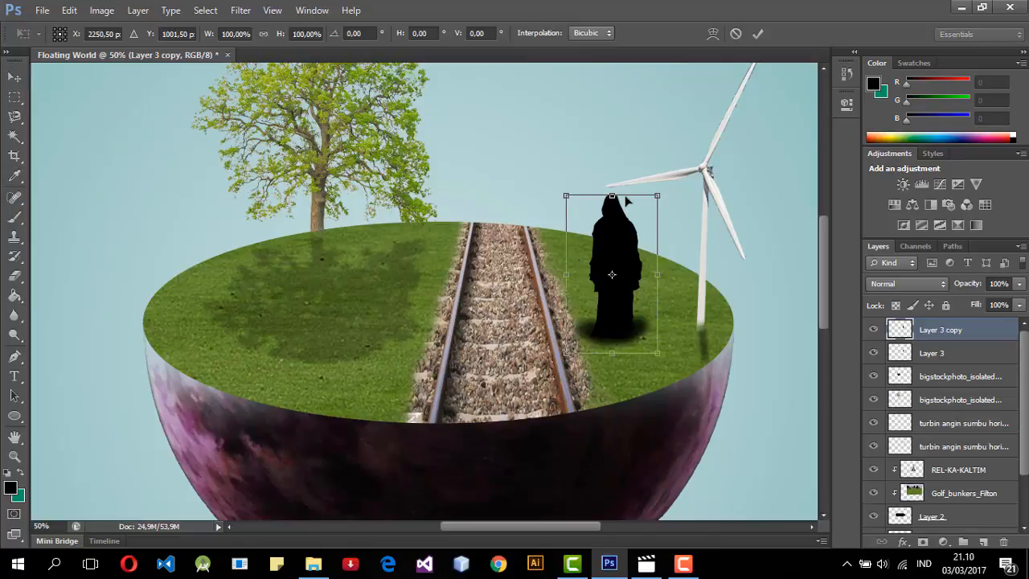
left_click_drag(620, 194, 634, 473)
left_click_drag(623, 433, 622, 402)
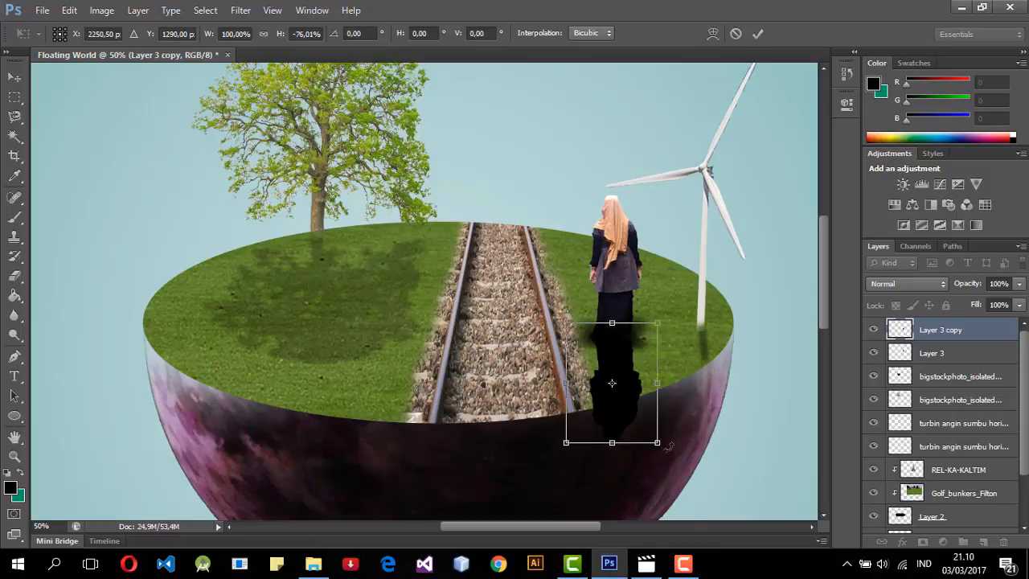
left_click_drag(681, 440, 689, 426)
left_click_drag(624, 407, 634, 402)
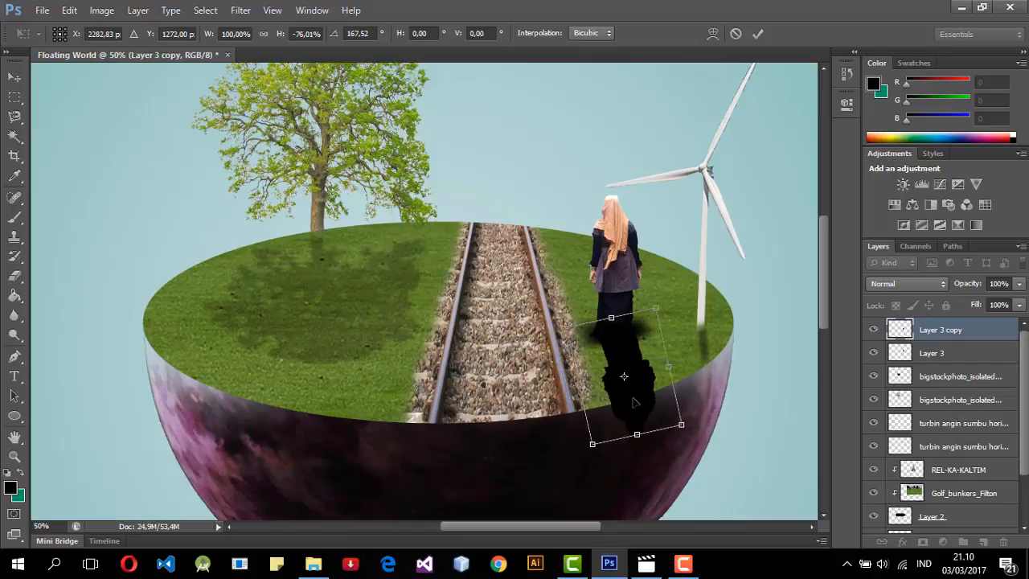
left_click(15, 77)
left_click(463, 223)
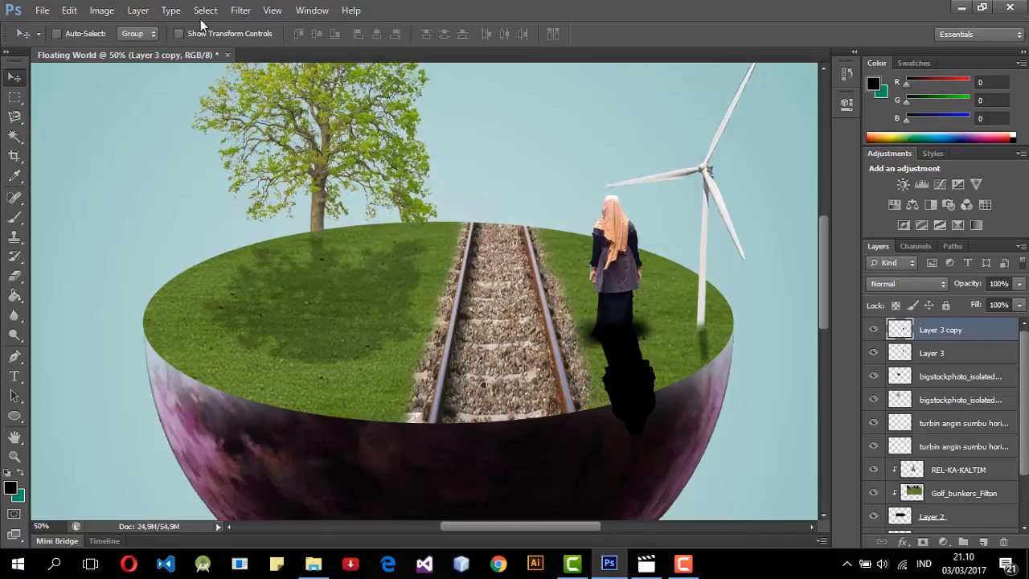
Step: Soften the edges of the woman's cast shadow with a Gaussian Blur
left_click(240, 10)
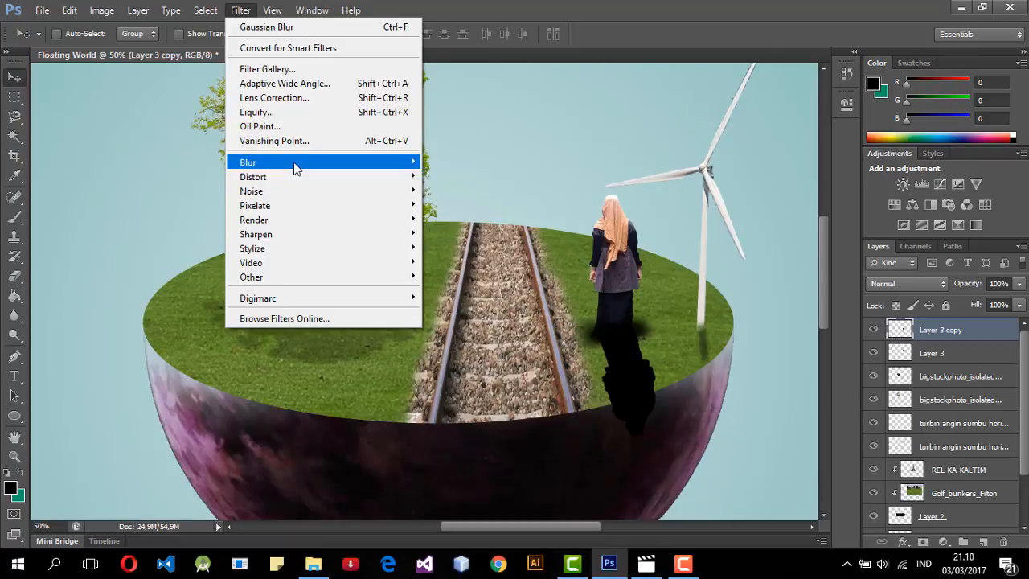
mouse_move(393, 170)
left_click(448, 274)
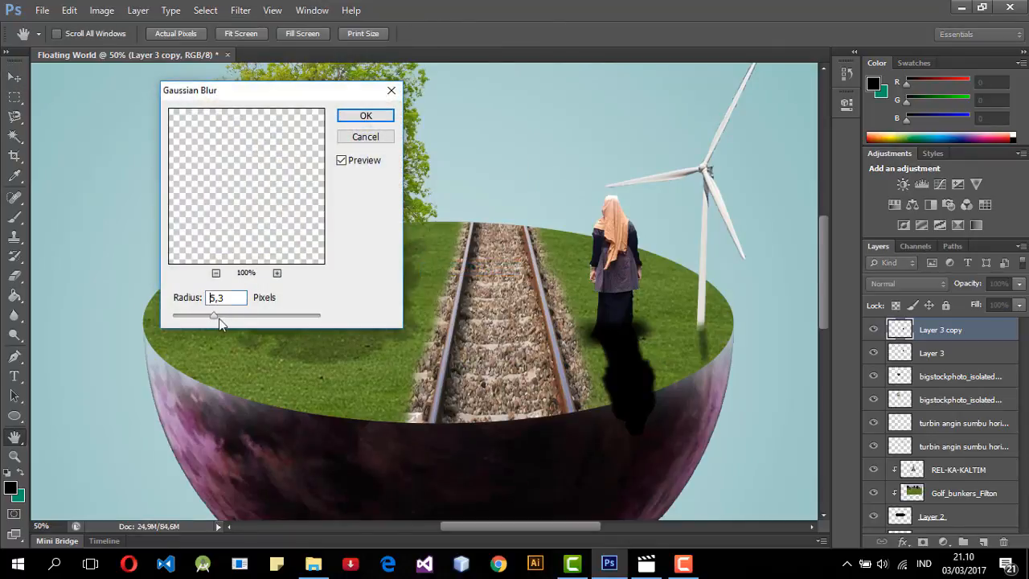
mouse_move(219, 318)
left_mouse_down()
mouse_move(241, 324)
mouse_move(217, 316)
left_mouse_up()
left_click(366, 116)
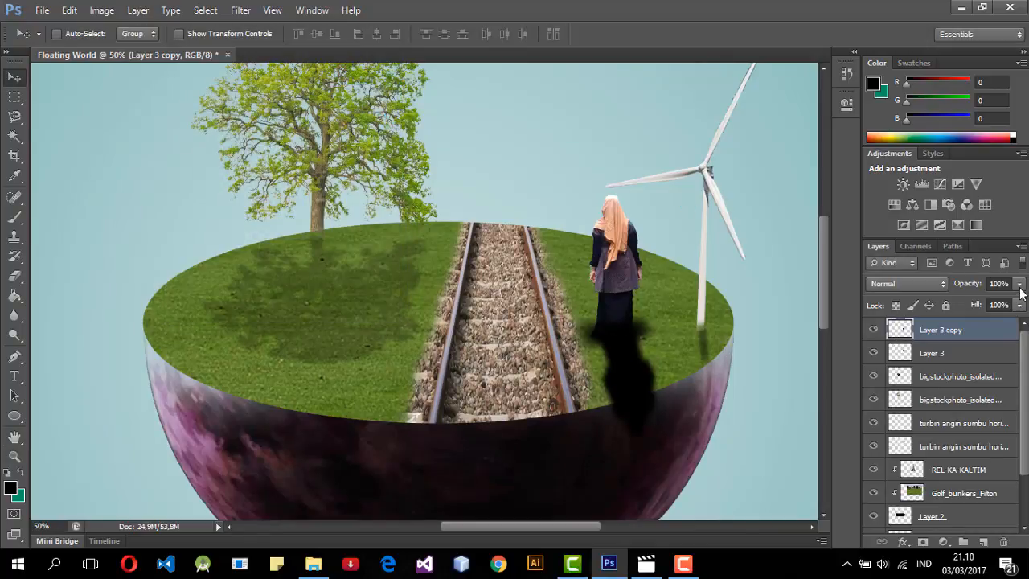
Step: Lower the opacity of the woman's cast shadow layer to 41%
left_click(1020, 286)
left_click_drag(1024, 303, 975, 299)
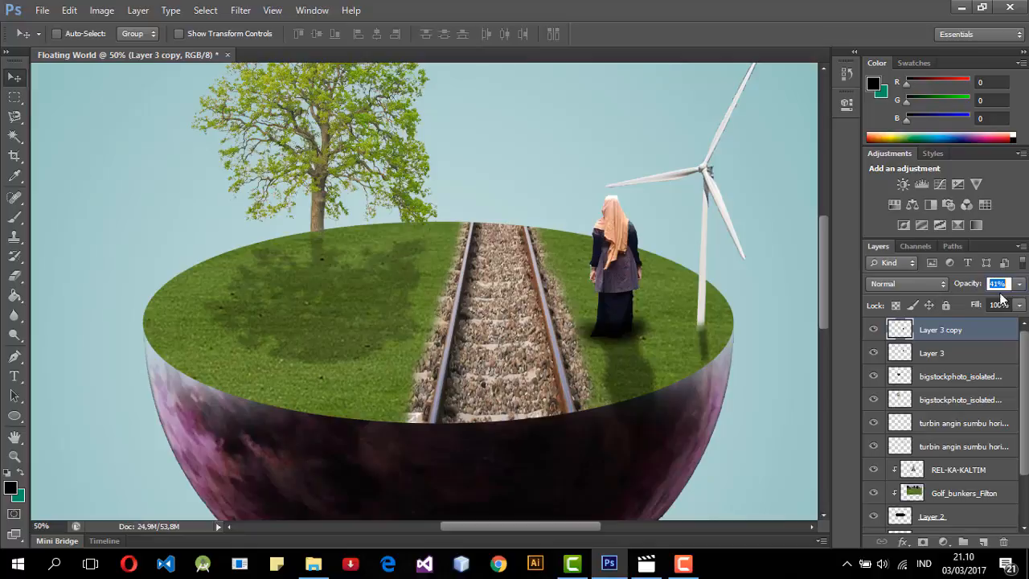
left_click(20, 280)
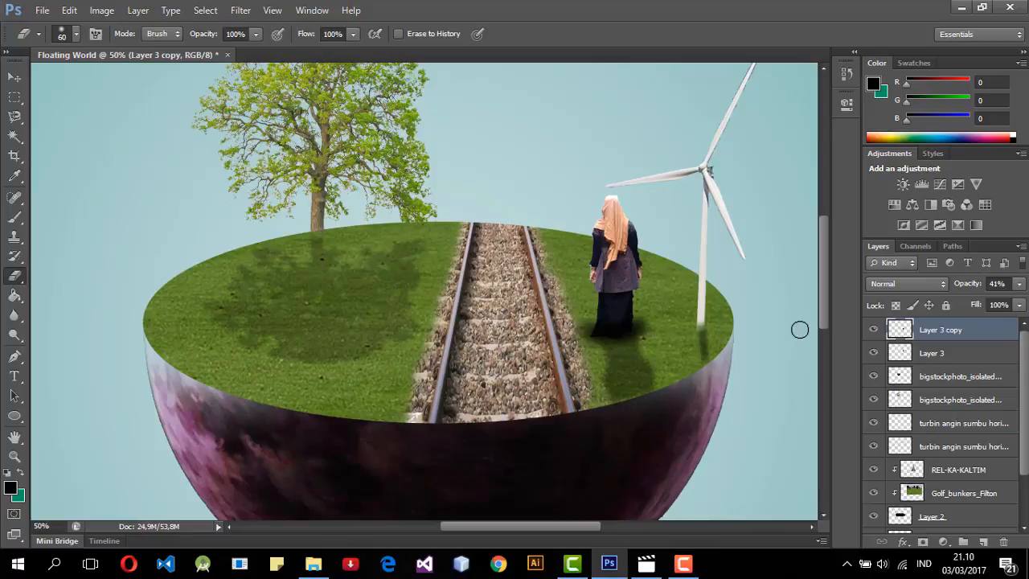
left_click(13, 78)
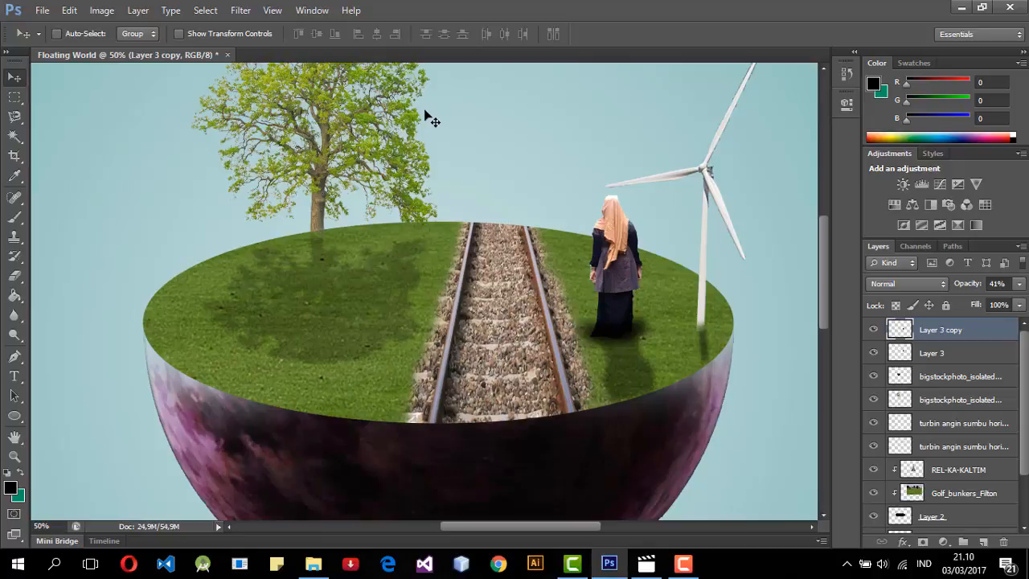
key("ctrl+minus")
key("ctrl+minus")
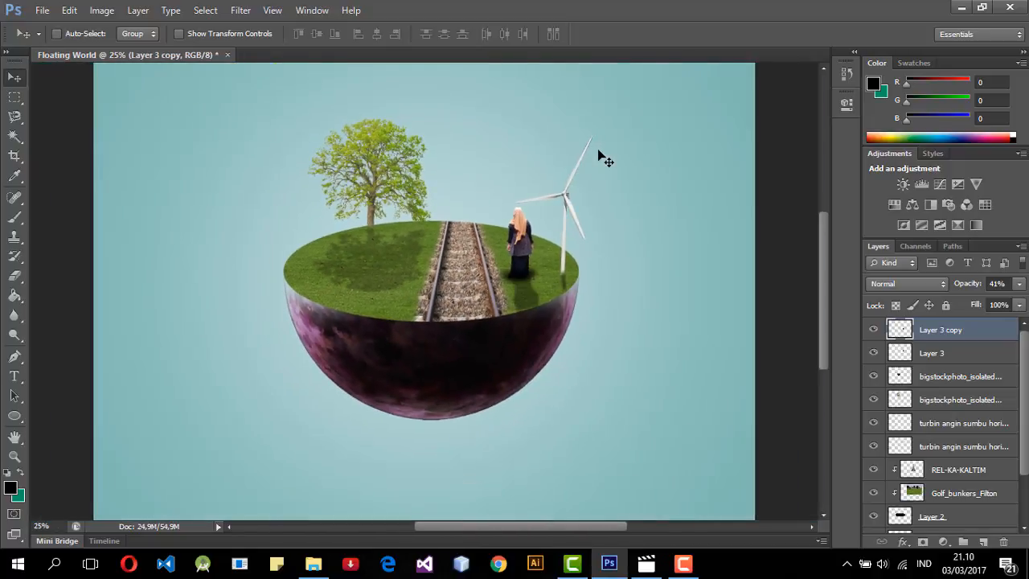
scroll(599, 165, "up", 3)
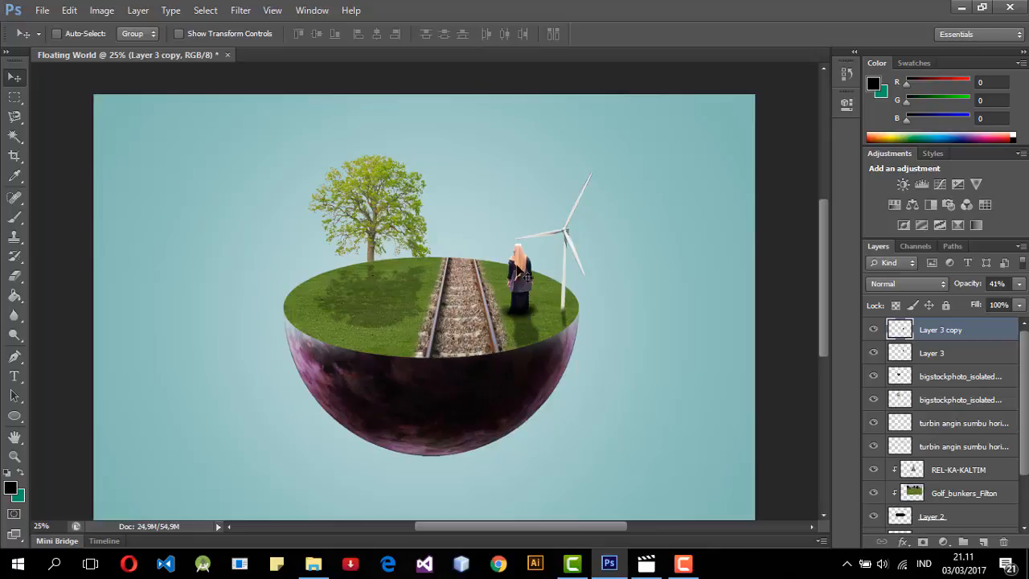
left_click(222, 16)
left_click(222, 15)
left_click(228, 14)
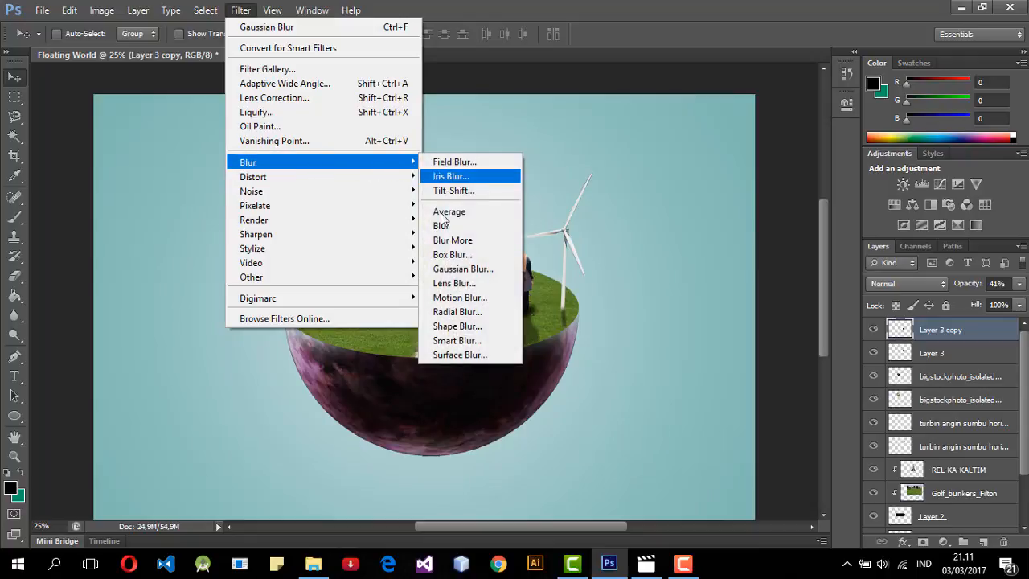
left_click(239, 12)
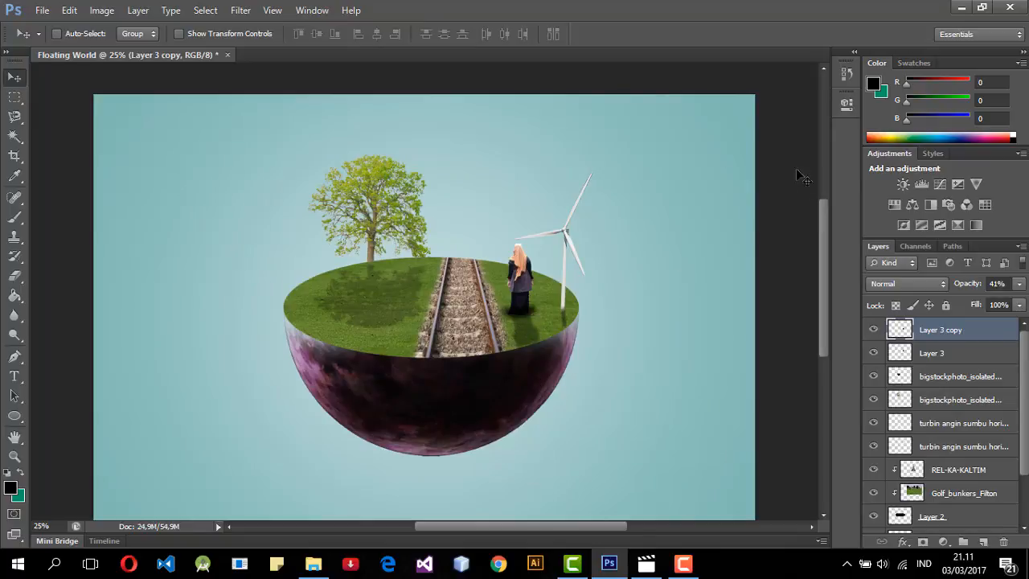
scroll(519, 309, "up", 3)
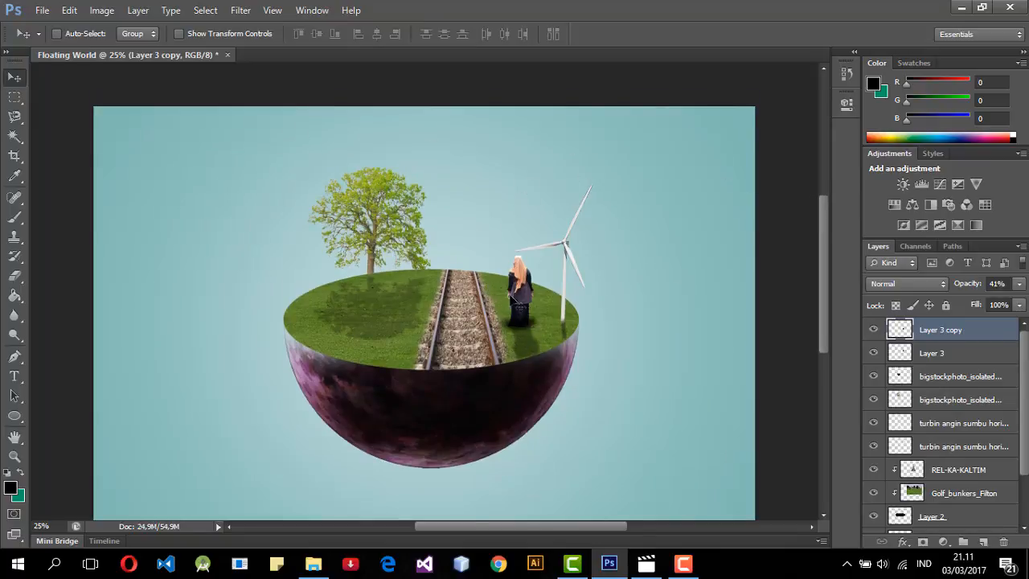
scroll(530, 317, "down", 3)
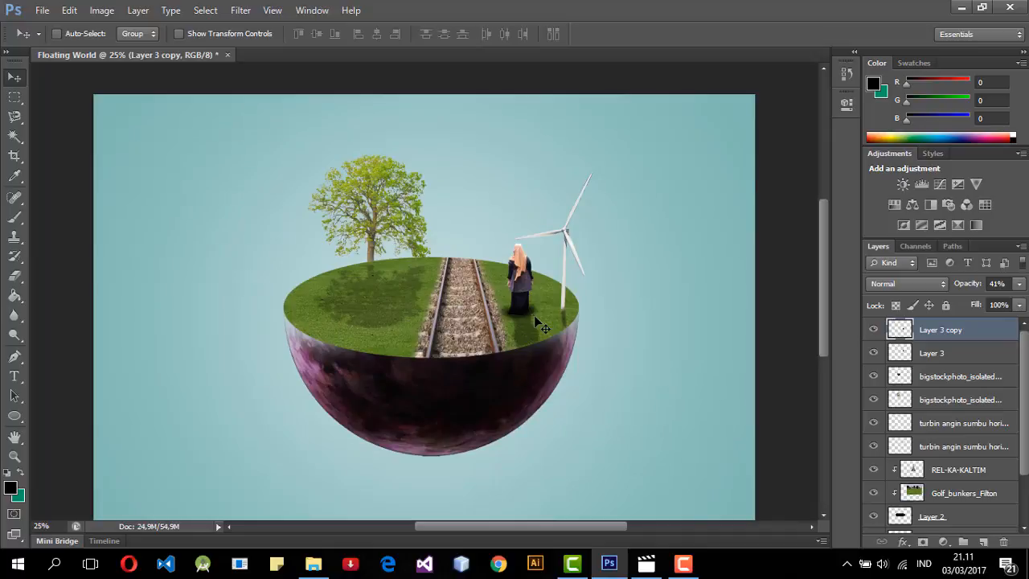
Step: Set the Eraser opacity to 54% and lightly touch up the lower part of the woman on Layer 3
key("ctrl+plus")
key("ctrl+plus")
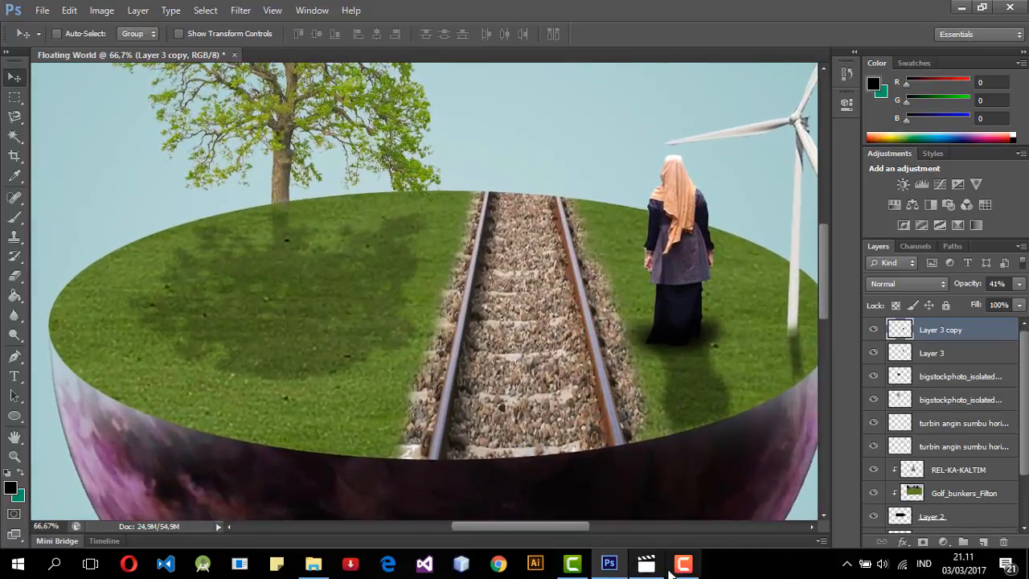
left_click(14, 275)
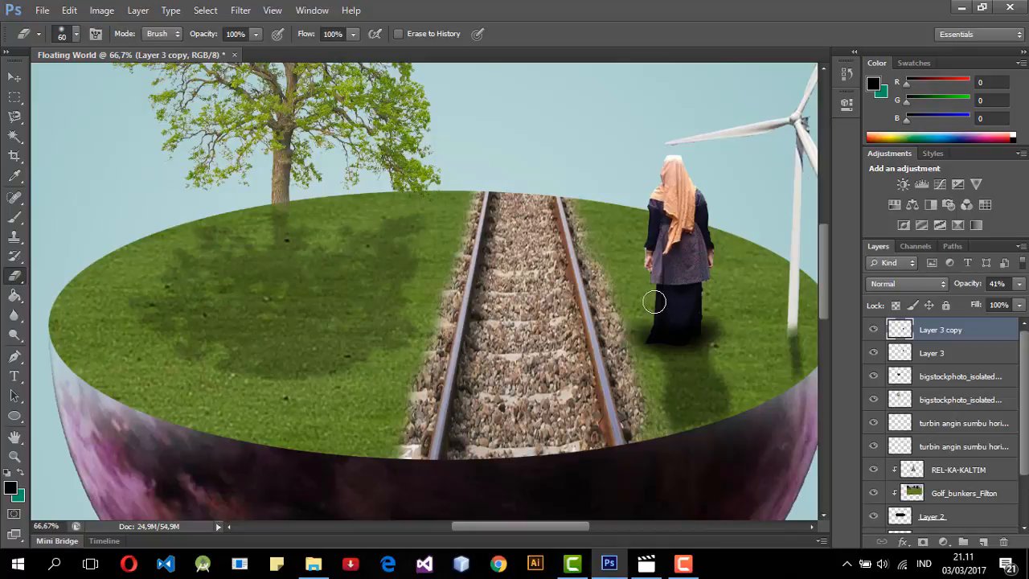
left_click(256, 34)
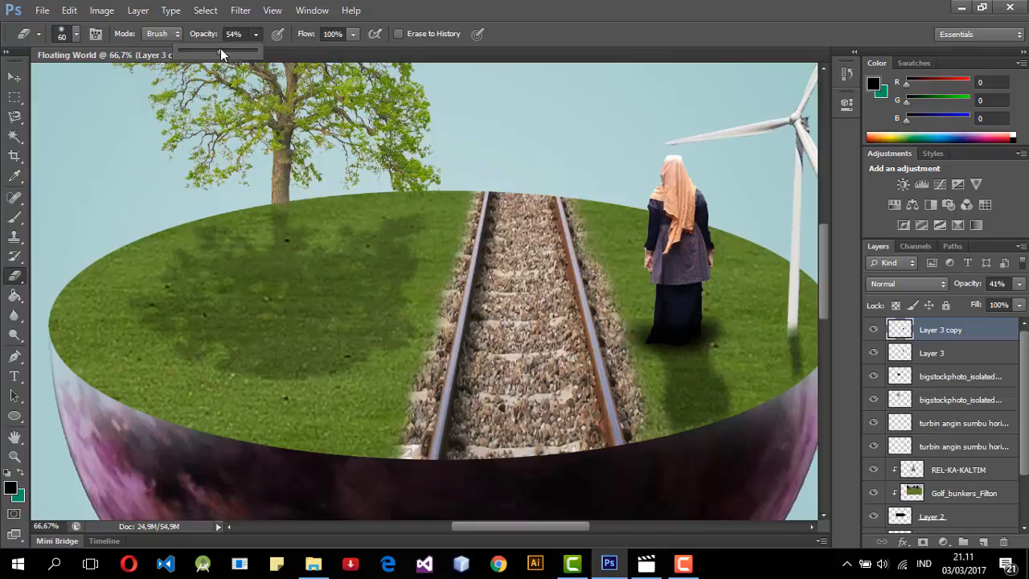
left_click(255, 34)
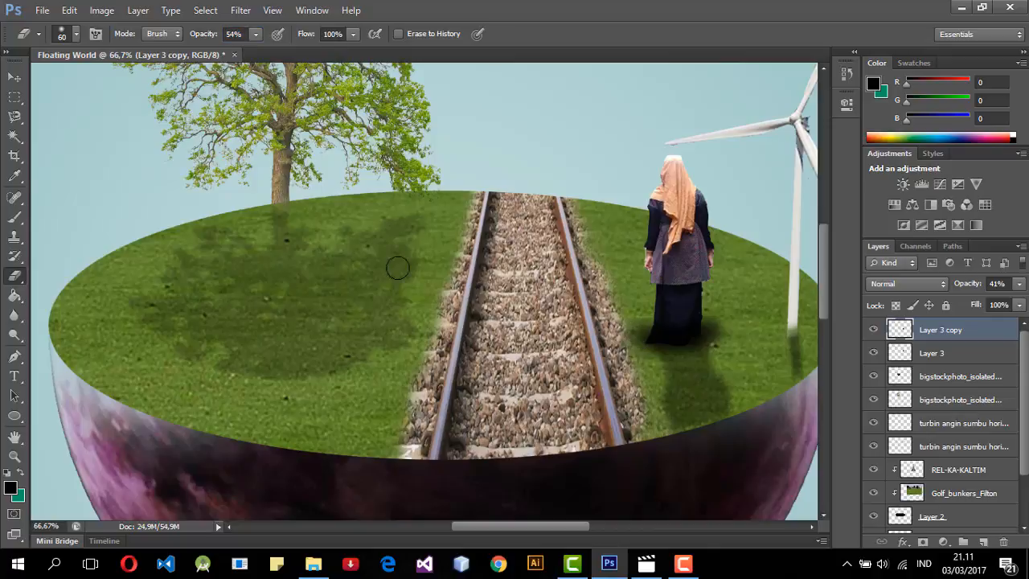
left_click(14, 76)
left_click(998, 355)
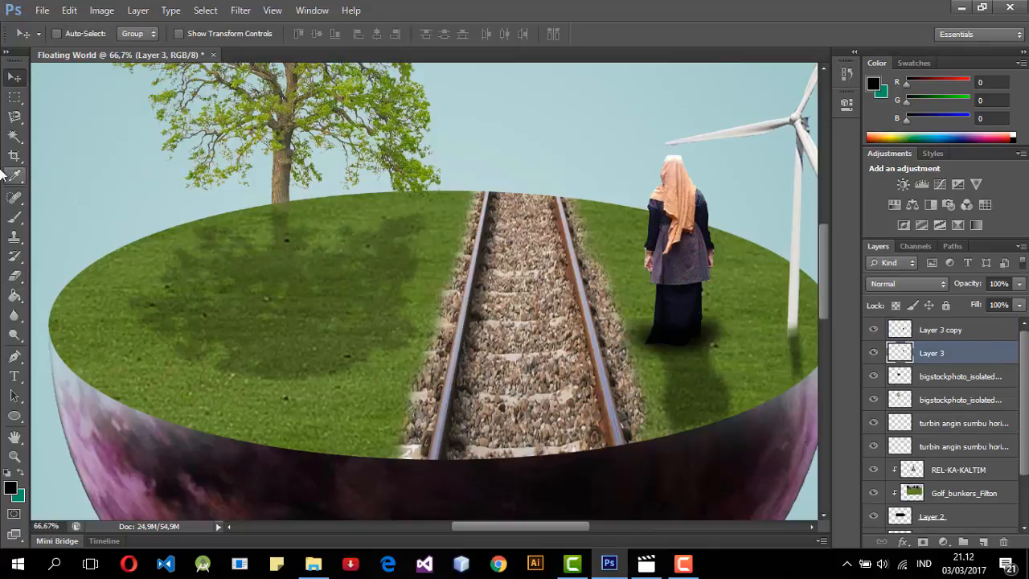
left_click(14, 276)
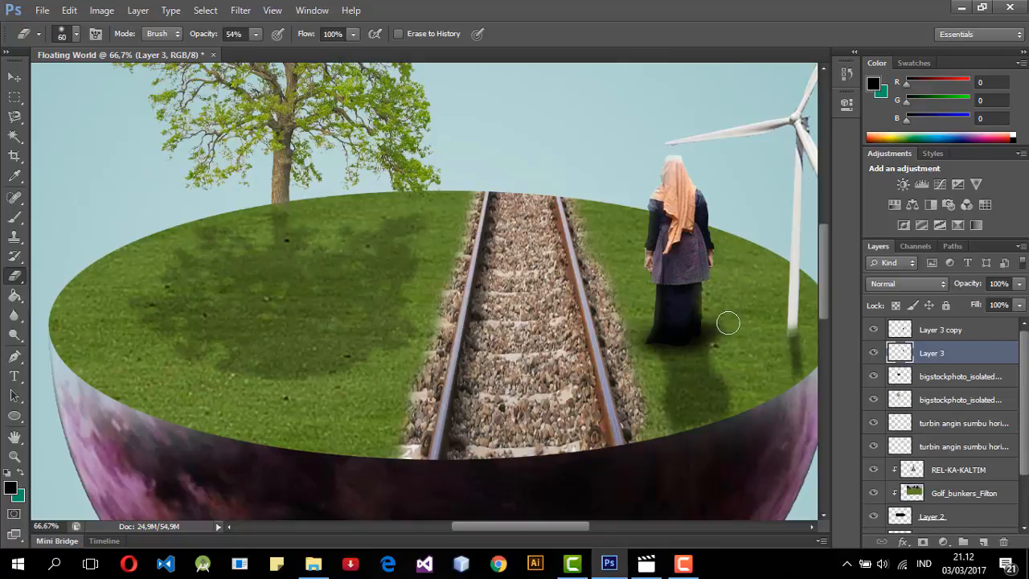
key("ctrl+minus")
key("ctrl+minus")
key("ctrl+minus")
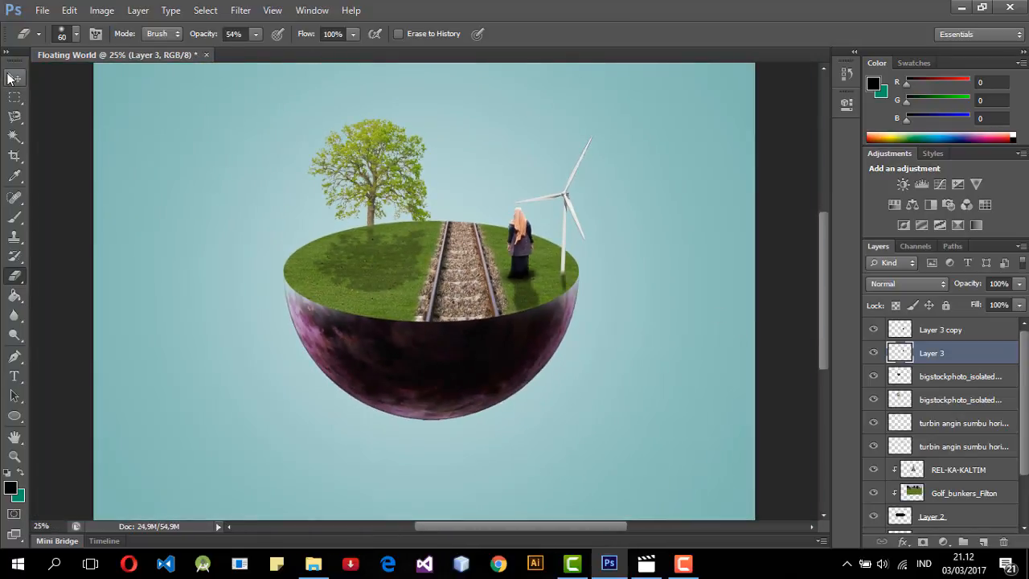
left_click(15, 76)
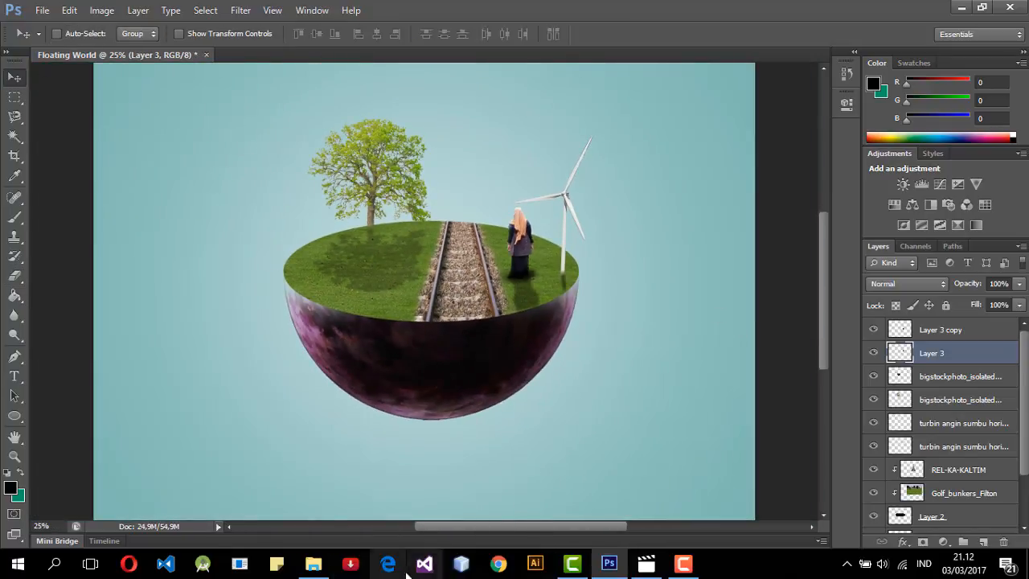
Step: Place the Blue-sky-simple-children-s-bedroom image from the FLOATING WORLD folder over the floating world and commit the placement
left_click(313, 563)
left_click(449, 365)
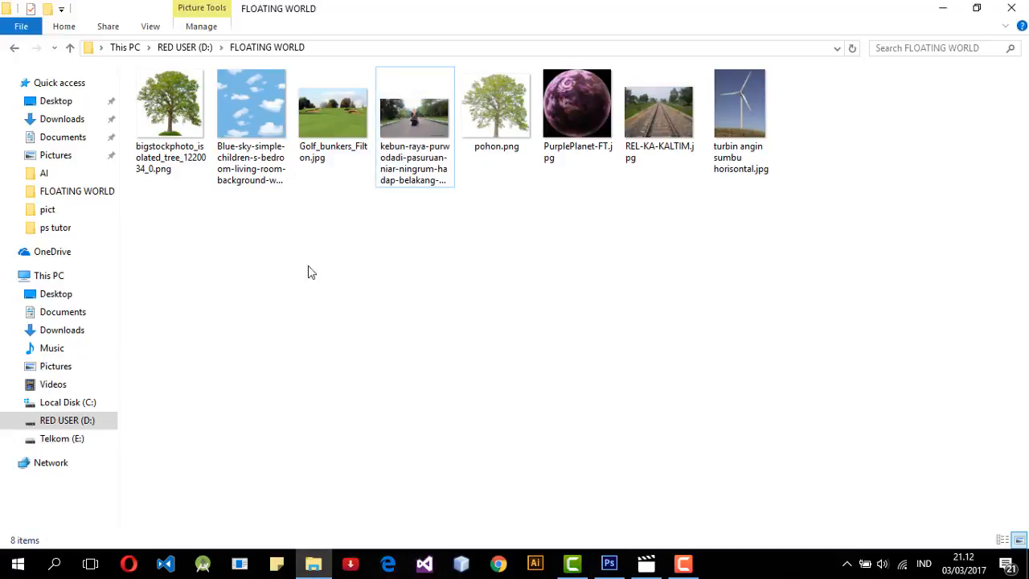
left_click(253, 181)
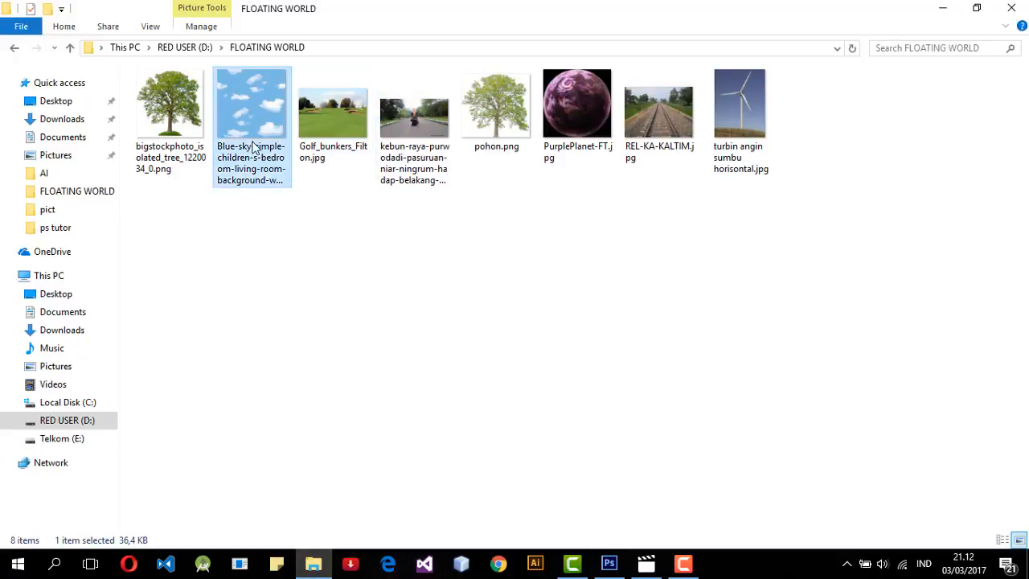
left_click_drag(257, 146, 420, 248)
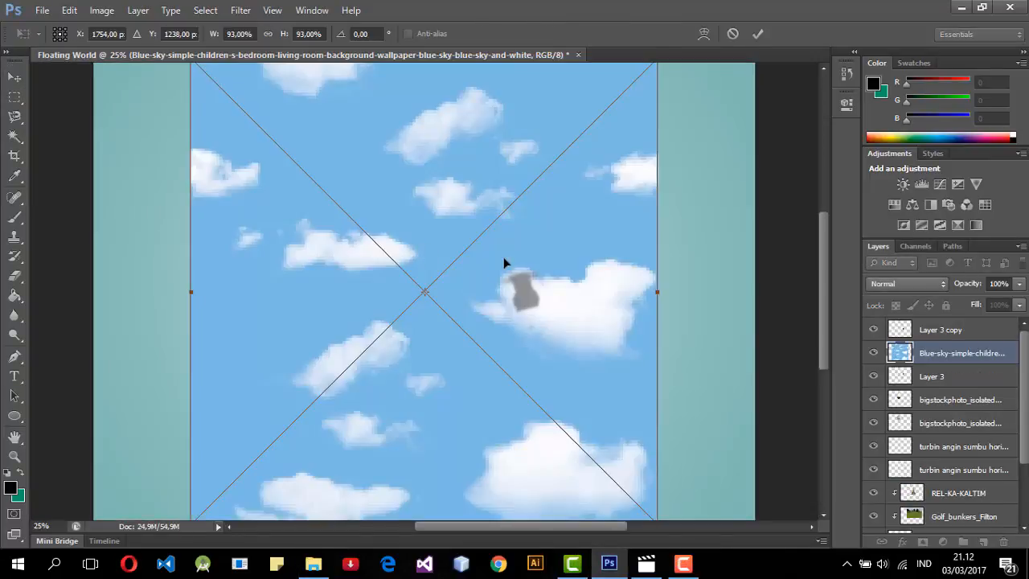
left_click_drag(503, 266, 525, 277)
left_click_drag(557, 243, 545, 240)
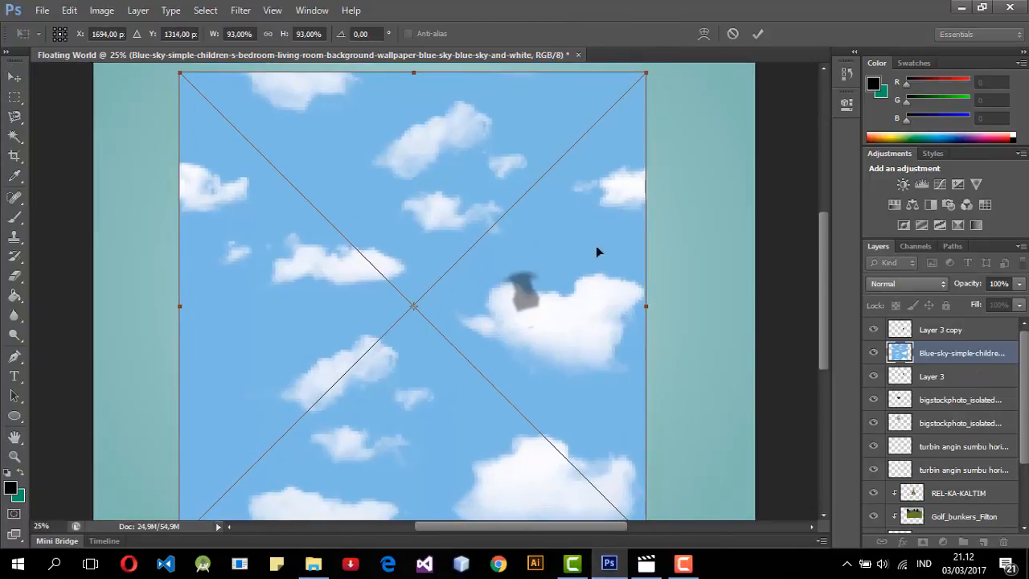
left_click(15, 76)
left_click(460, 226)
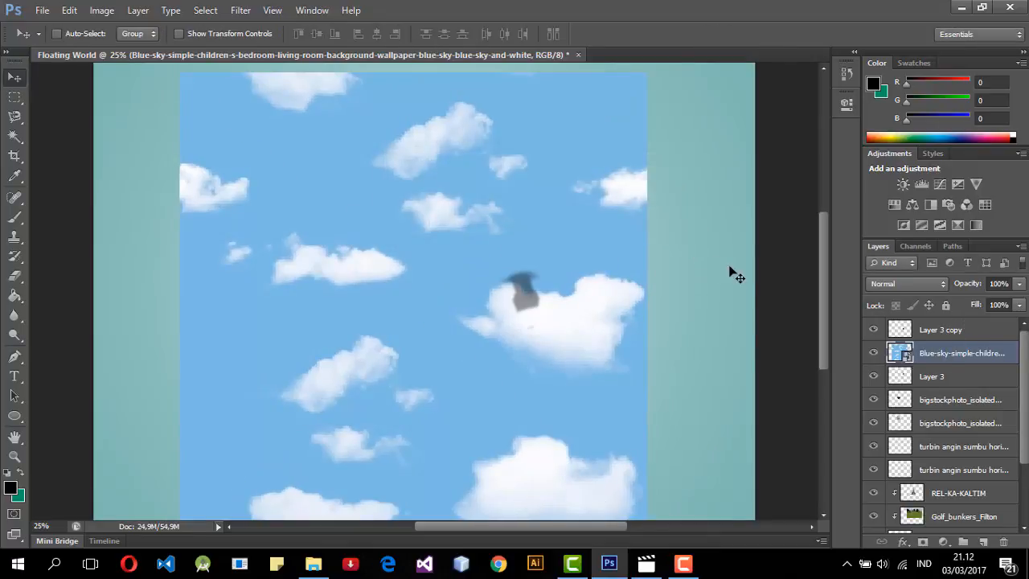
Step: Select the sky image's blue background with the Magic Wand, rasterize the layer and delete the blue, leaving only the clouds
scroll(565, 311, "down", 7)
scroll(591, 344, "up", 8)
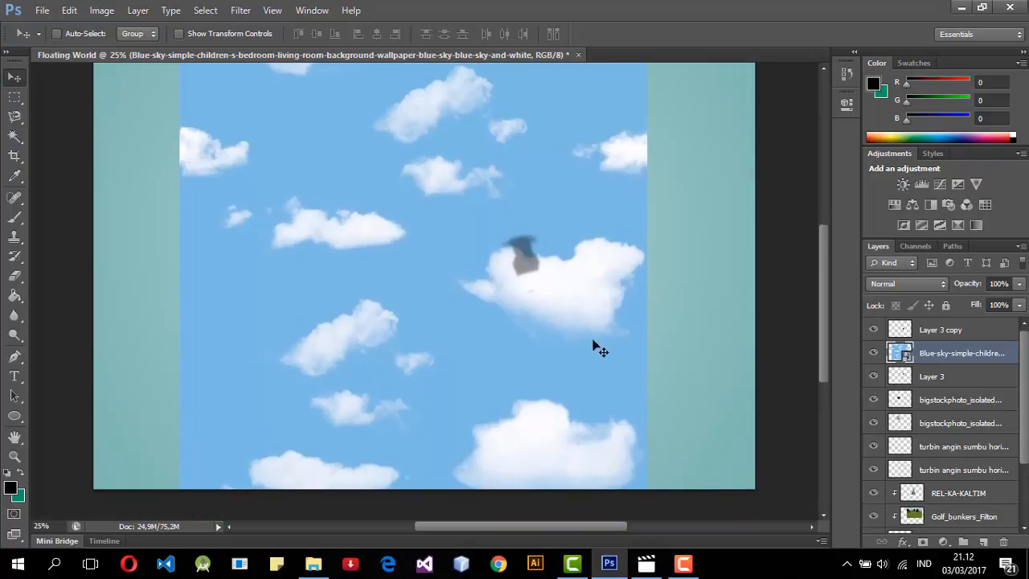
left_click(15, 136)
left_click(274, 163)
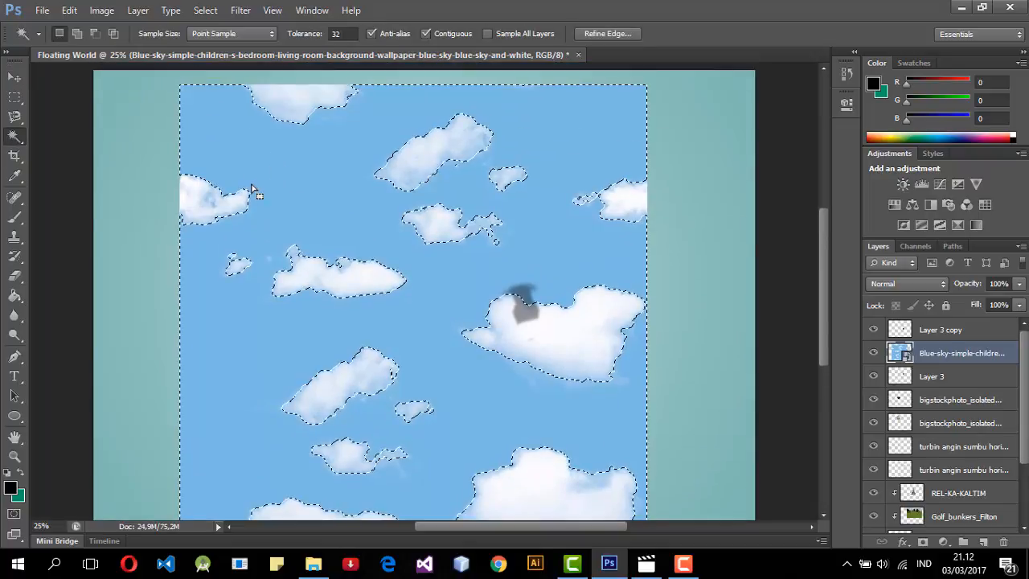
key("Delete")
left_click(459, 223)
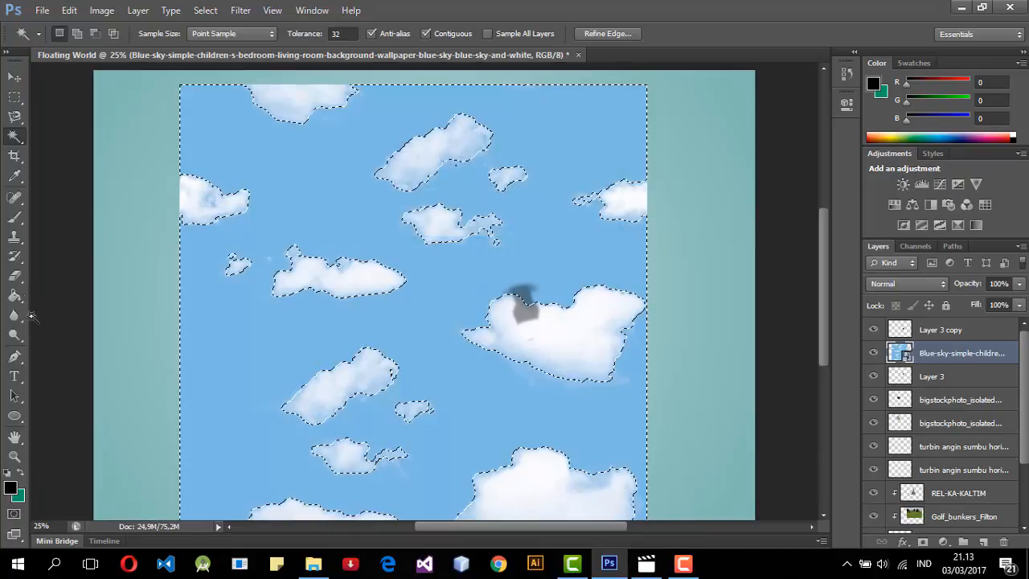
left_click(15, 276)
left_click(281, 237)
left_click(484, 230)
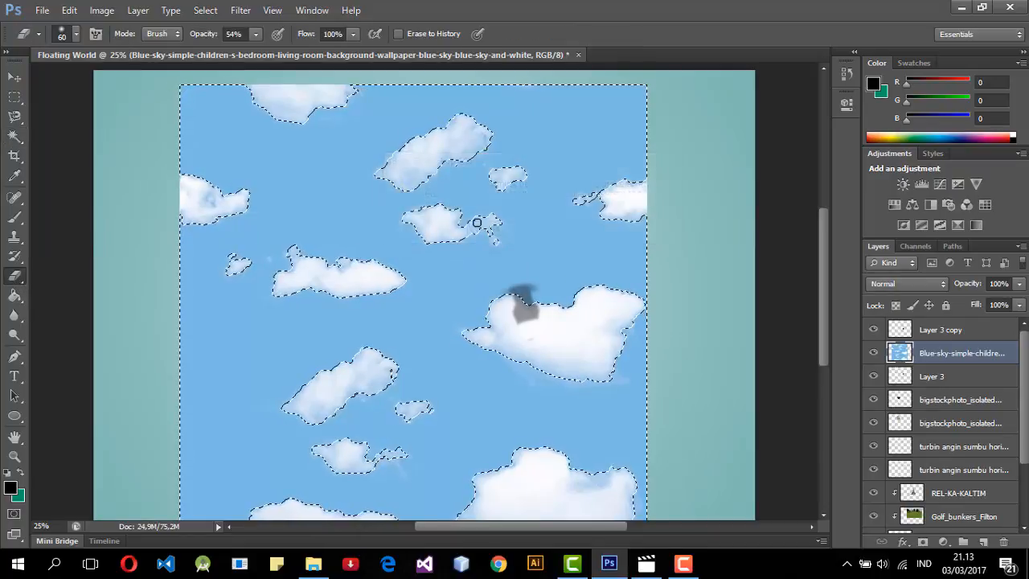
key("Delete")
left_click(14, 76)
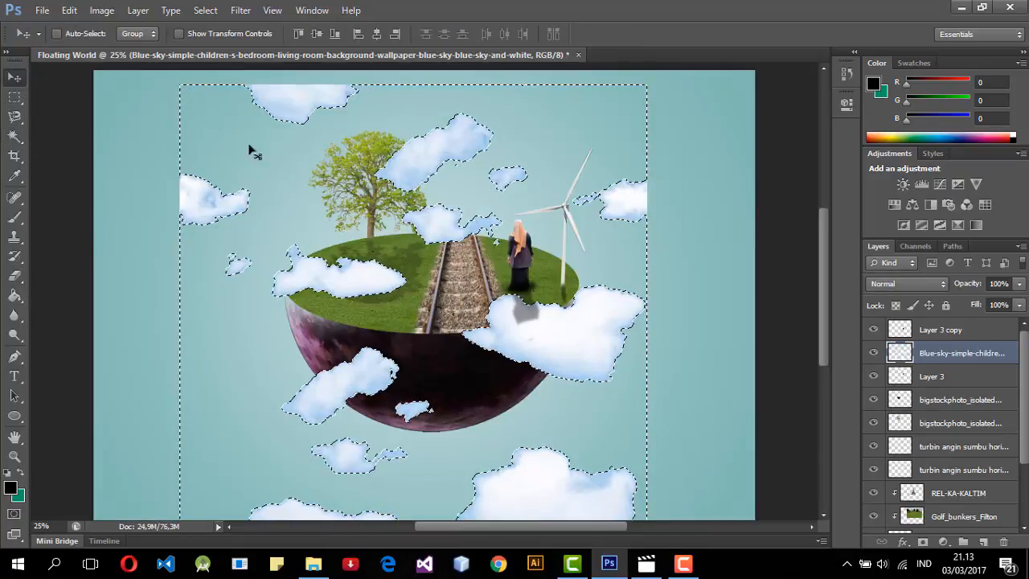
Step: Move the cut-out clouds slightly lower and try scaling them to 47.26% with Free Transform
mouse_move(587, 333)
left_mouse_down()
mouse_move(586, 292)
mouse_move(579, 349)
left_mouse_up()
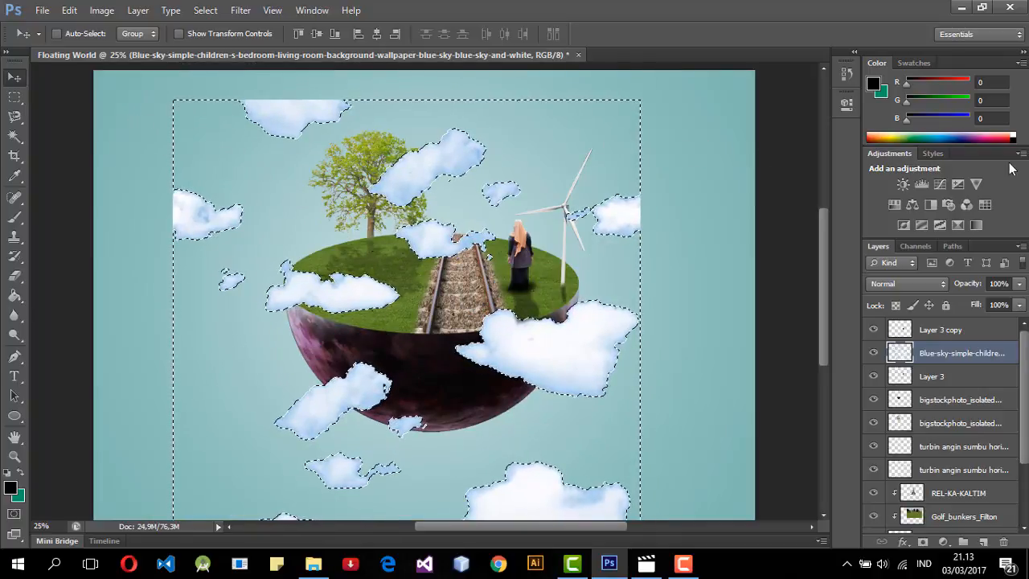
left_click(938, 336)
left_click(953, 352)
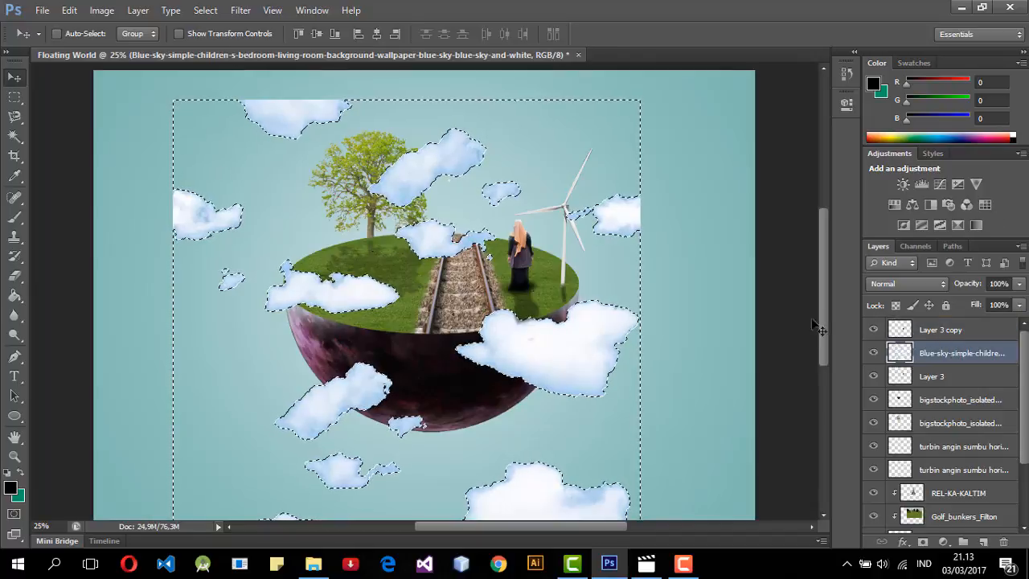
key("ctrl+t")
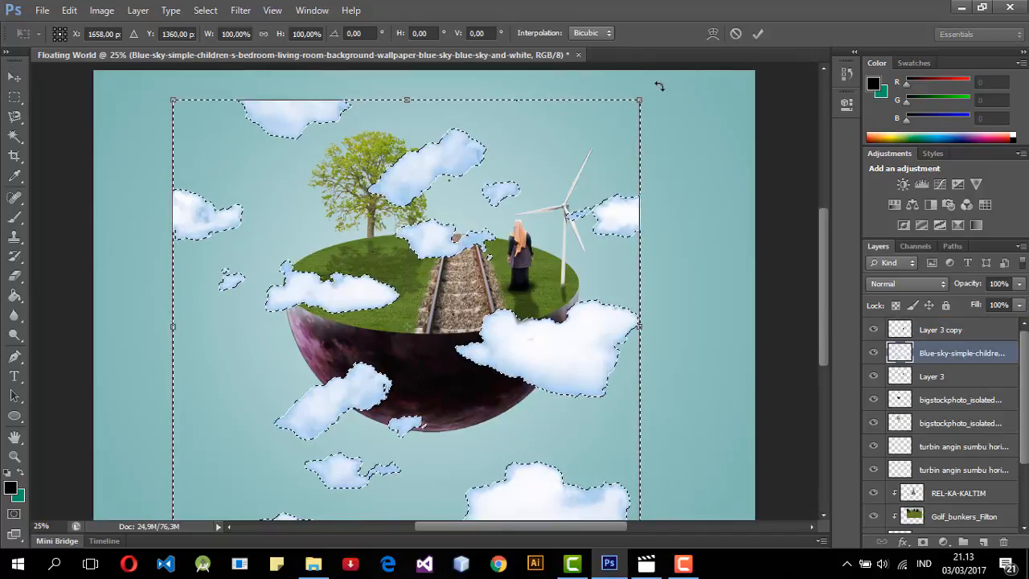
left_click_drag(640, 102, 392, 339)
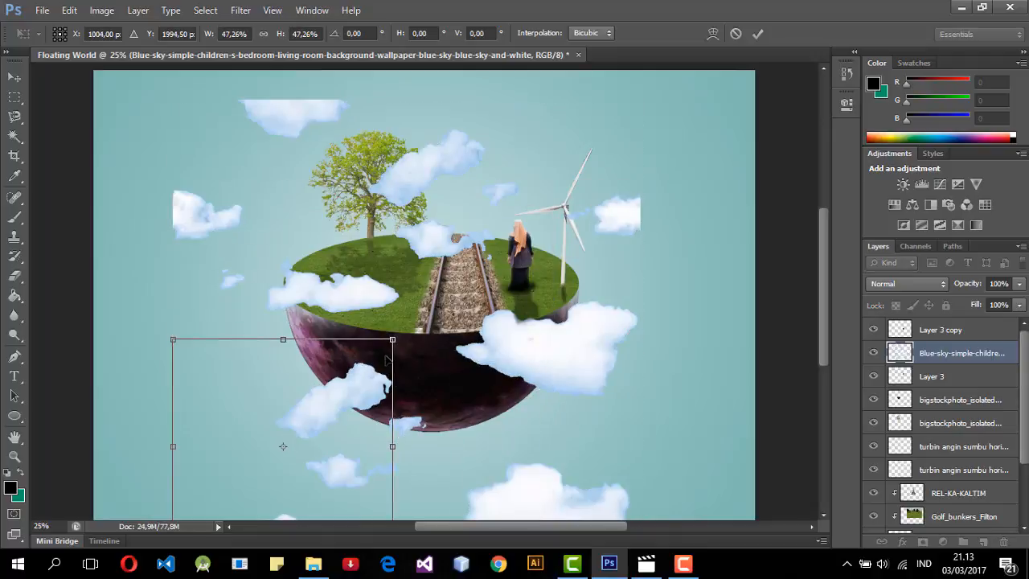
Step: Undo the cloud scaling, the move and the background removal, and clear the selection
key("ctrl+z")
key("ctrl+z")
key("ctrl+z")
key("ctrl+z")
key("ctrl+z")
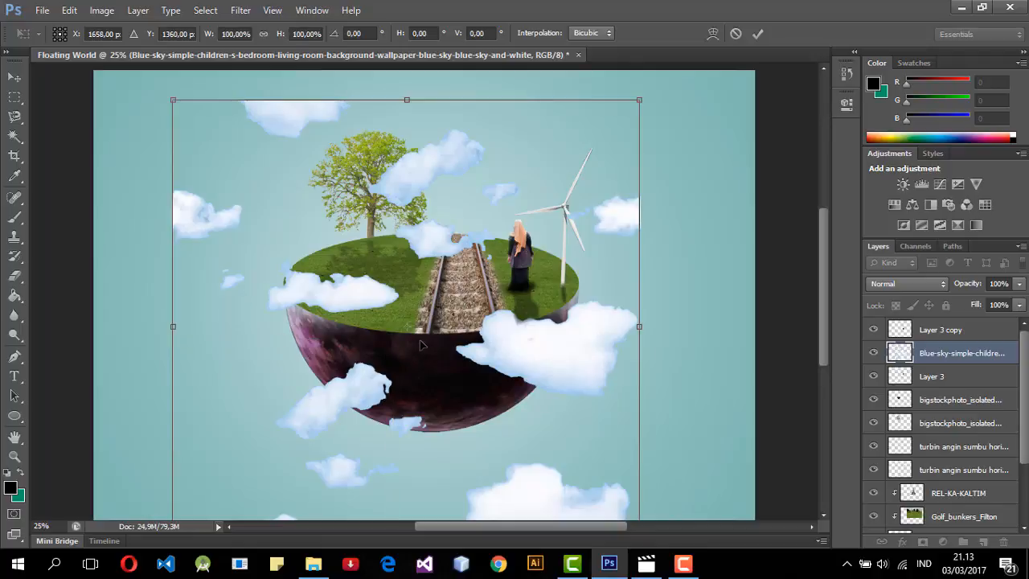
left_click(14, 76)
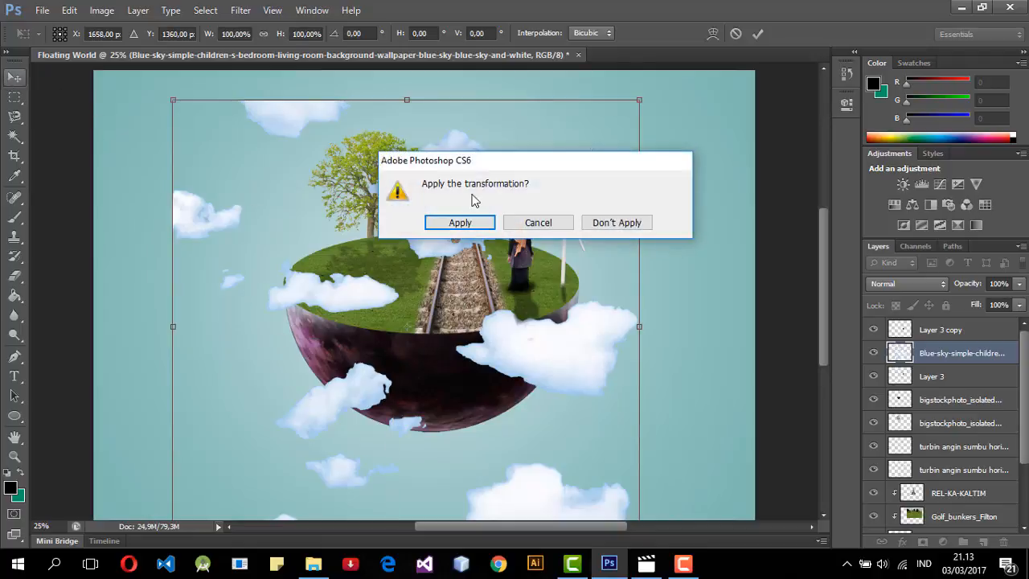
left_click(479, 222)
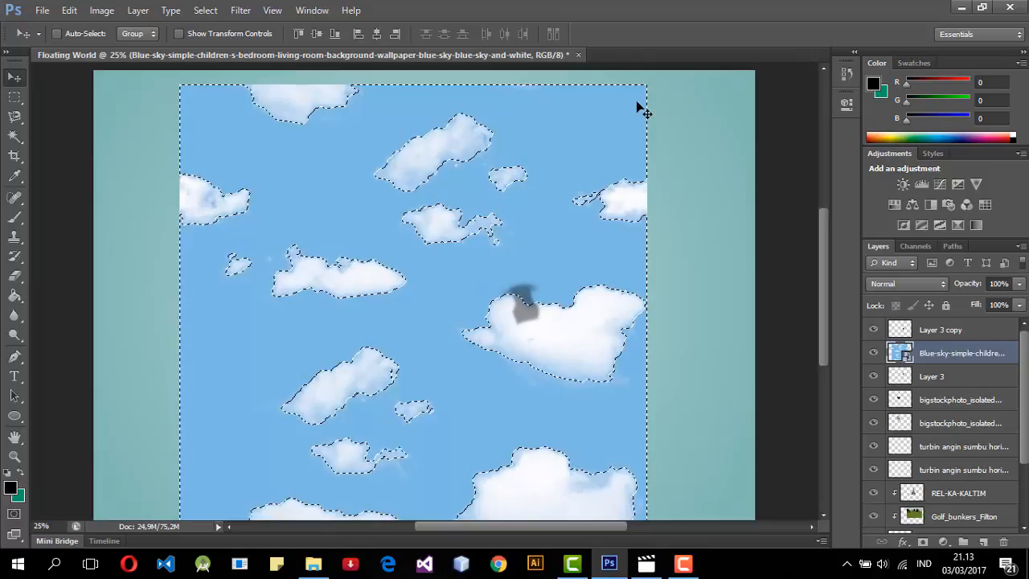
left_click(18, 95)
key("ctrl+d")
left_click(14, 78)
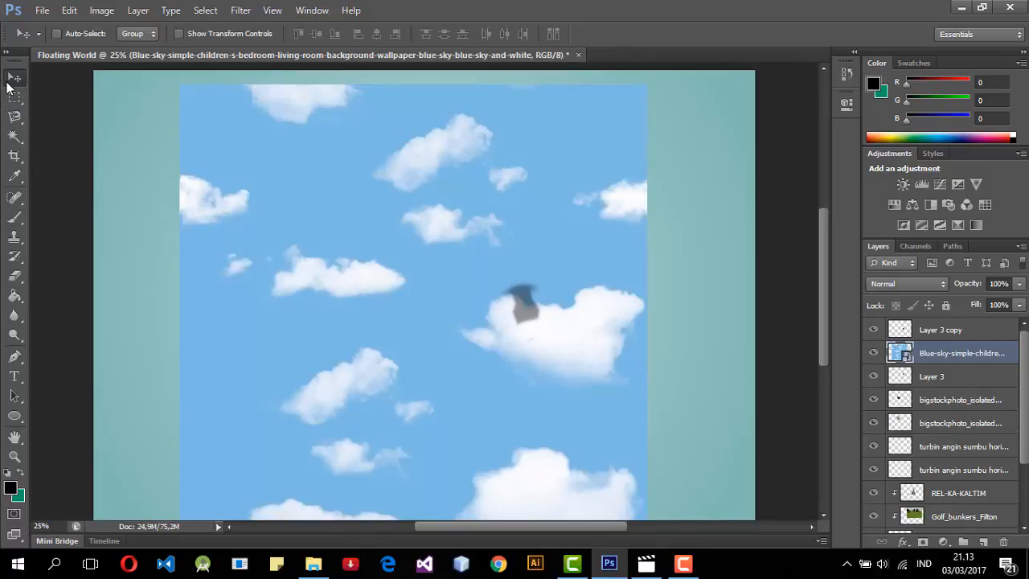
Step: Scale the sky image to 41.62%, place it left of the tree over the globe's left edge, and apply the transform
key("ctrl+t")
left_click_drag(651, 82, 378, 337)
left_click_drag(375, 402, 296, 277)
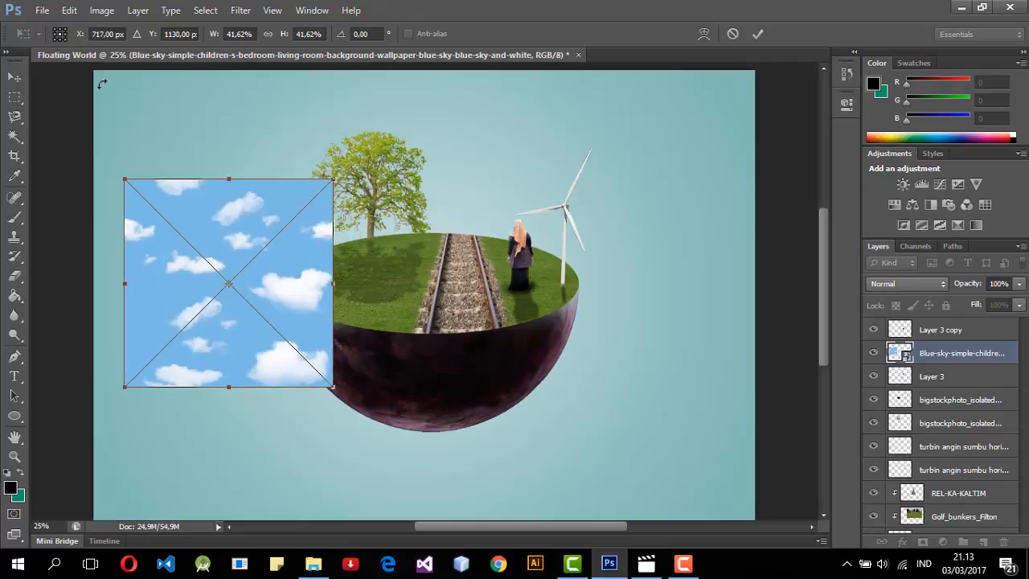
left_click(14, 77)
left_click(466, 222)
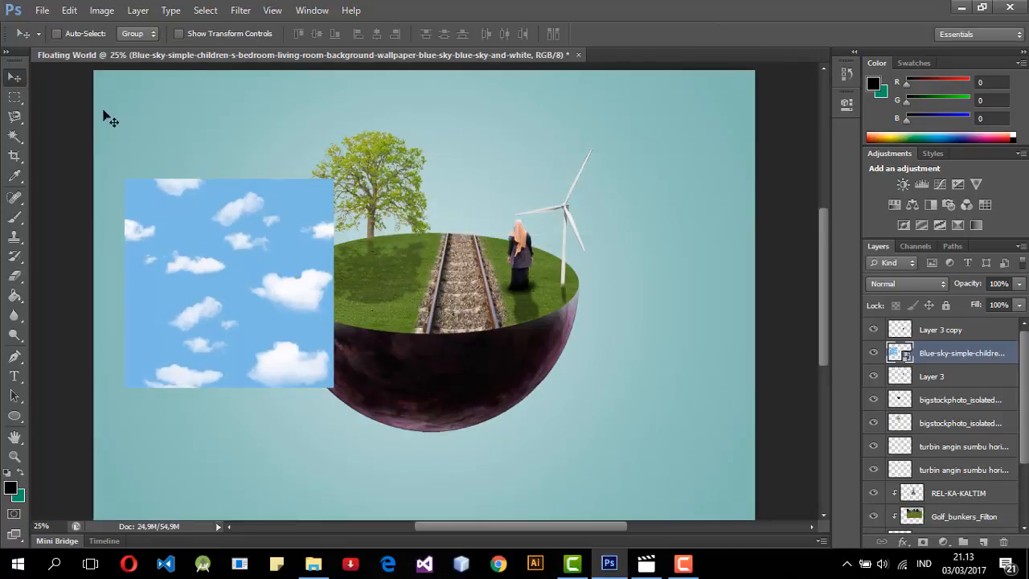
Step: Select the scaled sky image's blue background with the Magic Wand, rasterize the layer, delete the blue and clear the selection
left_click(15, 135)
left_click(131, 182)
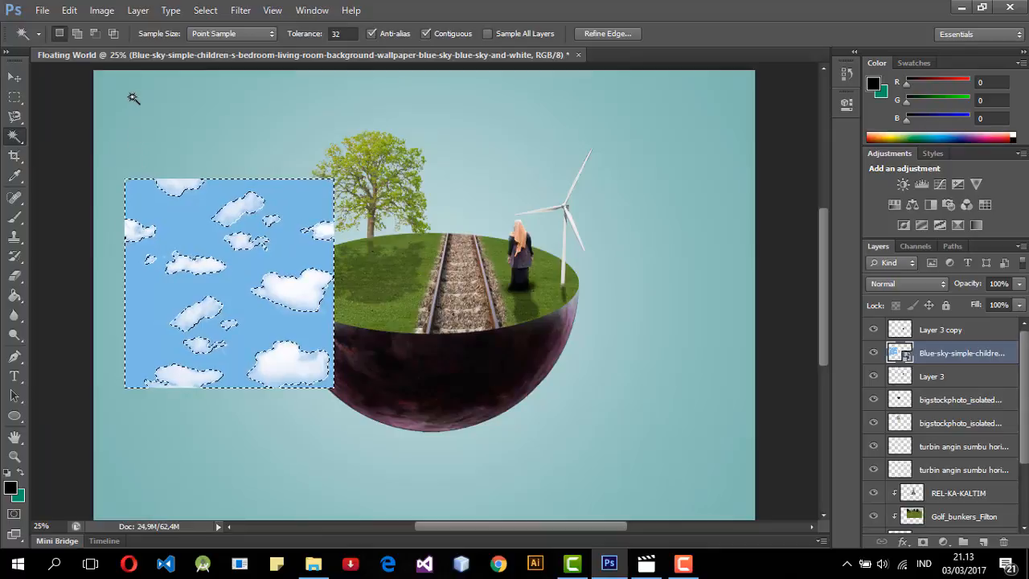
left_click(14, 276)
left_click(239, 254)
left_click(492, 231)
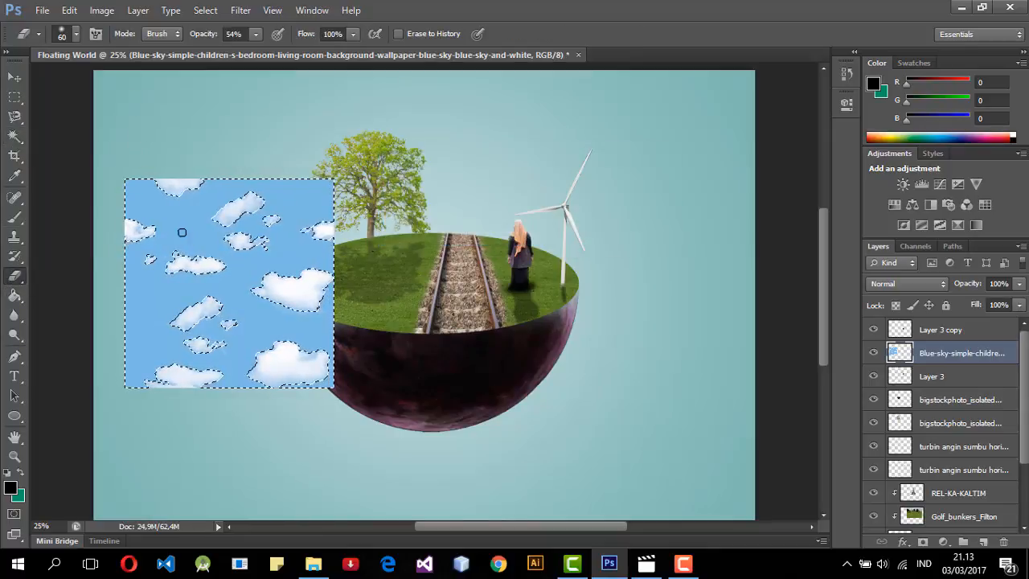
key("Delete")
left_click(14, 77)
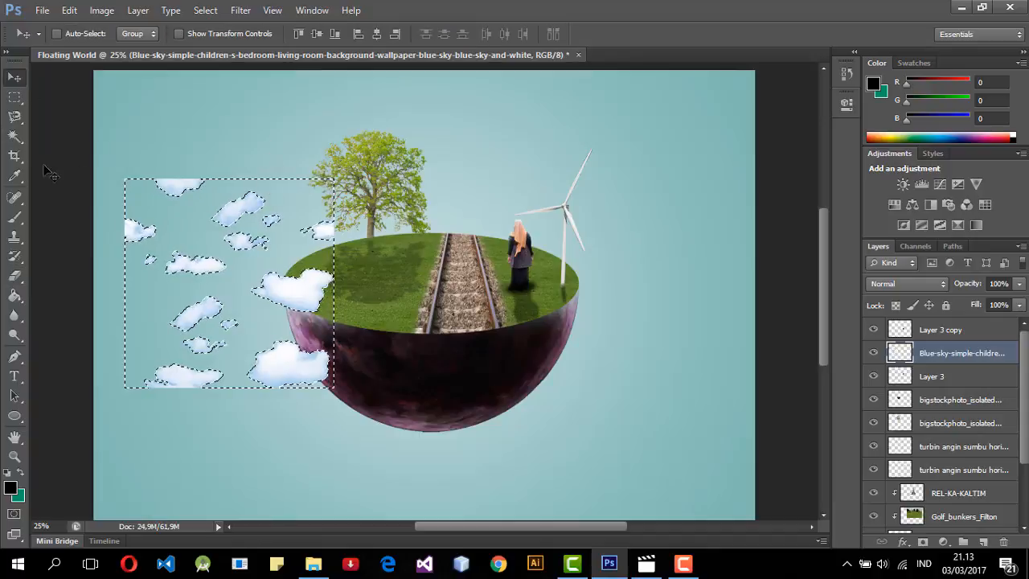
left_click(14, 97)
left_click(215, 145)
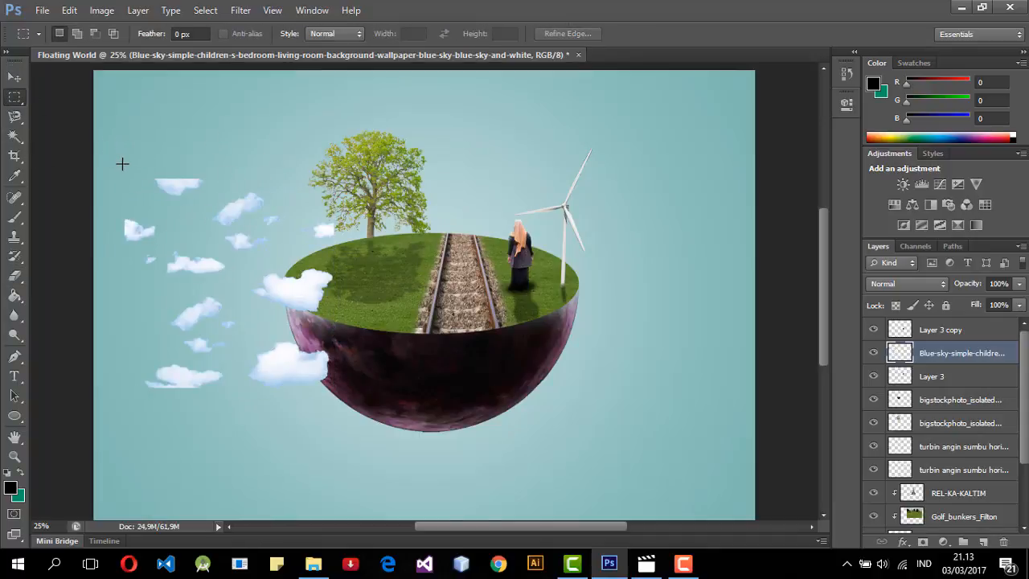
Step: Cut the upper group of clouds out with a rectangular marquee and paste it onto a new layer
left_click_drag(117, 160, 375, 269)
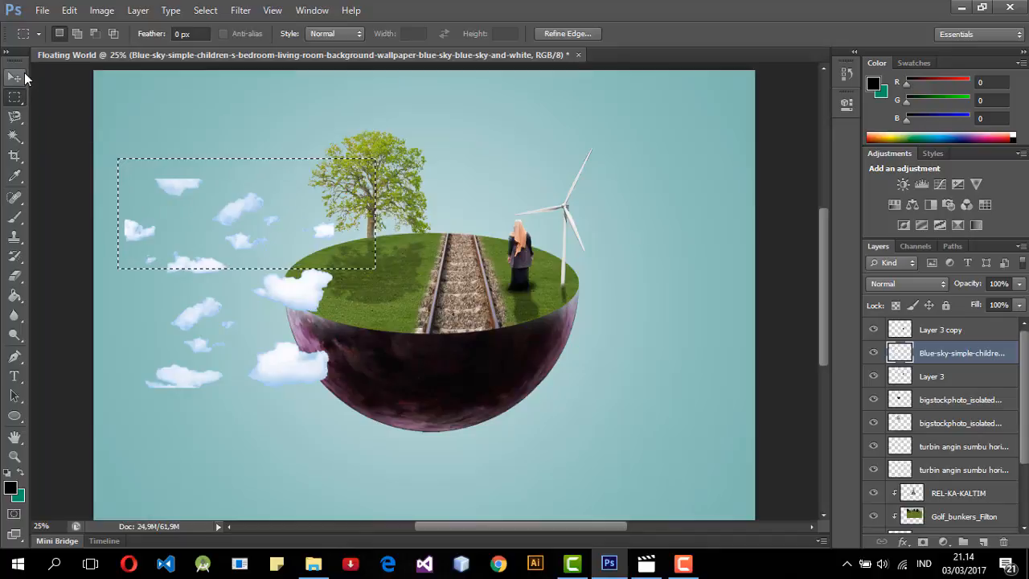
key("Delete")
key("ctrl+d")
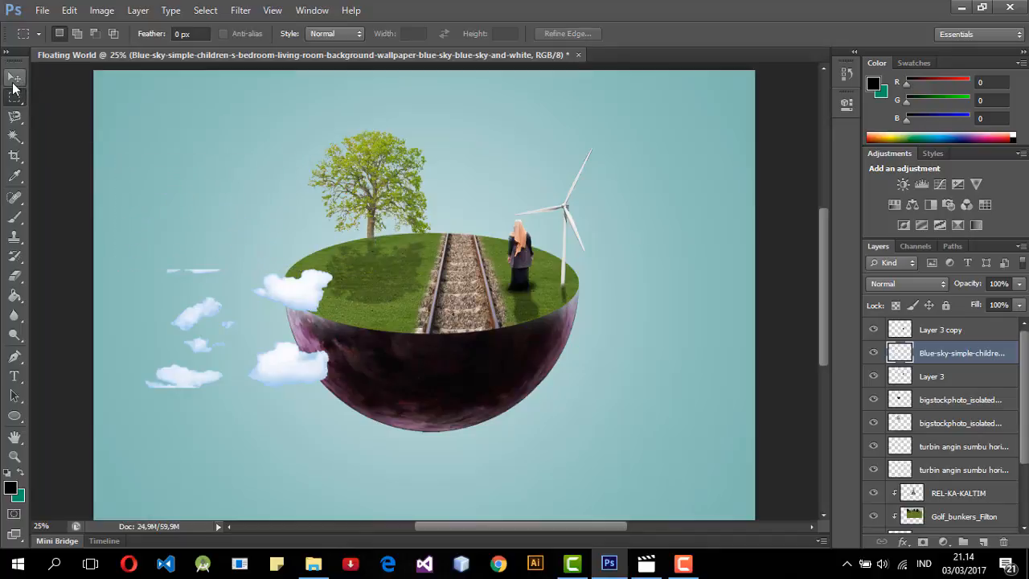
key("ctrl+v")
Step: Move the pasted clouds into the upper-left sky of the canvas, left of the tree
left_click(14, 77)
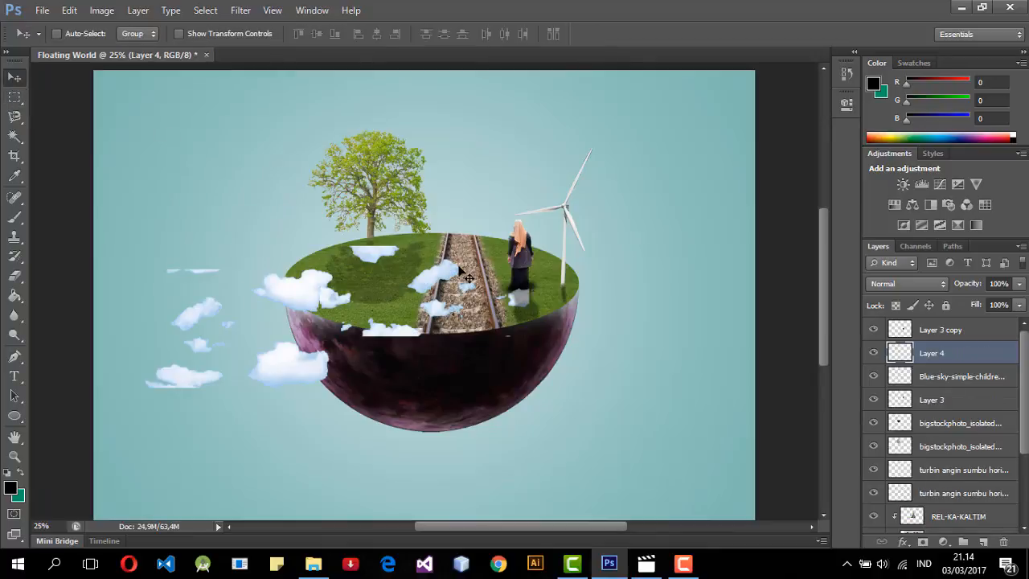
left_click_drag(468, 277, 212, 113)
mouse_move(303, 287)
left_mouse_down()
mouse_move(355, 232)
mouse_move(301, 284)
mouse_move(300, 300)
left_mouse_up()
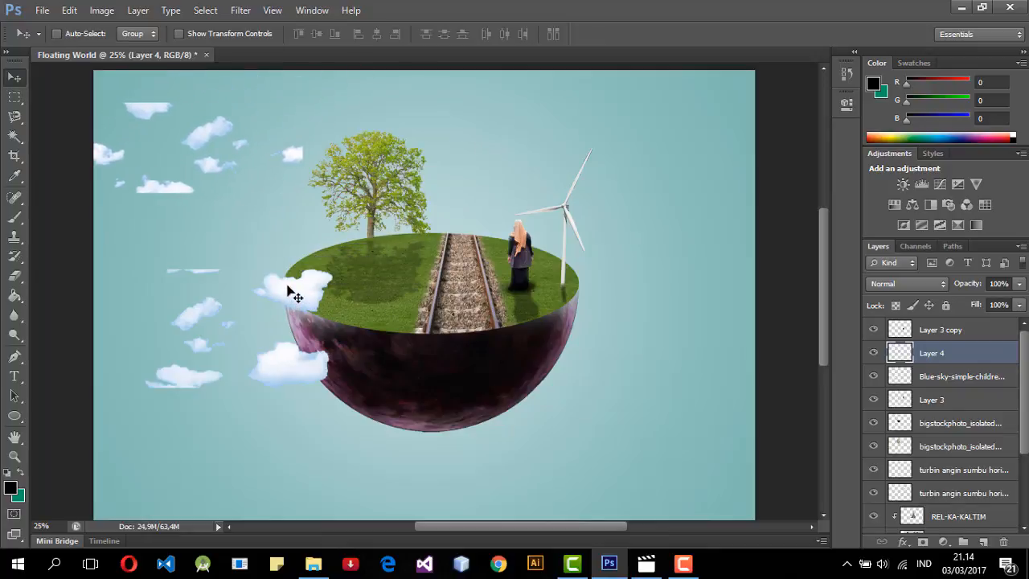
Step: Erase the leftover cloud strip on the sky layer at 100% eraser opacity and move its remaining clouds up over the tree and track
left_click(945, 330)
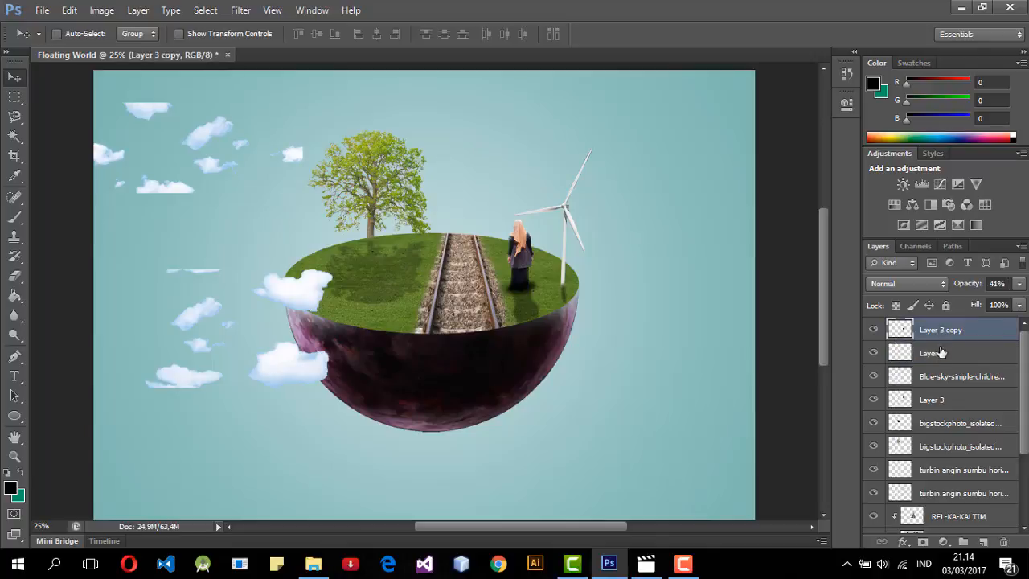
left_click(955, 376)
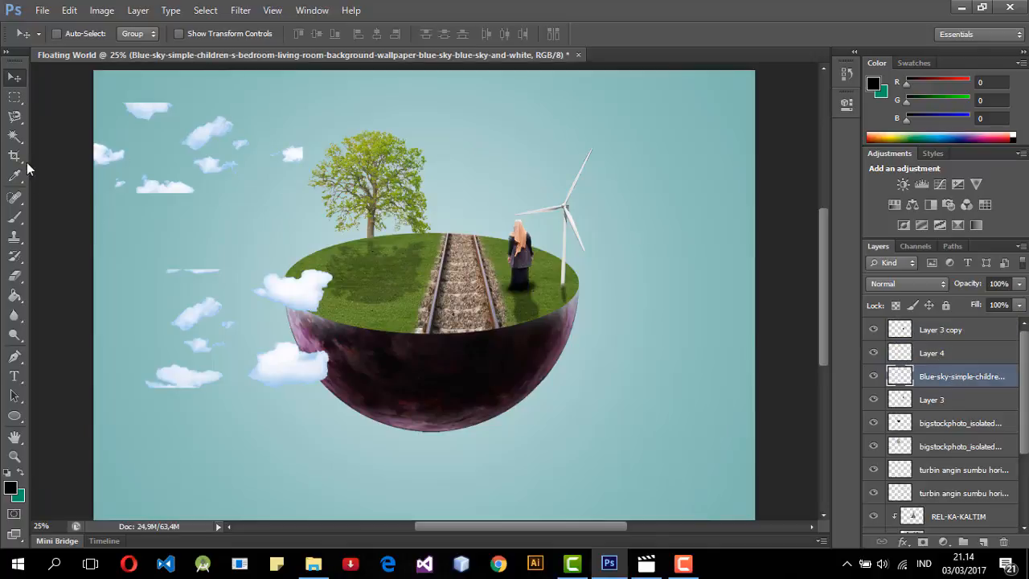
left_click(15, 276)
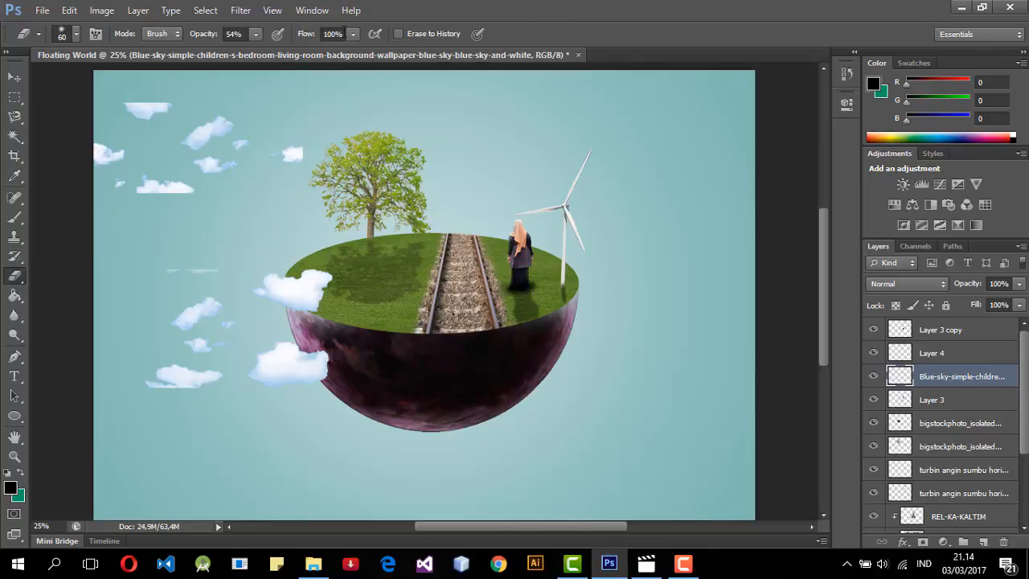
left_click(256, 33)
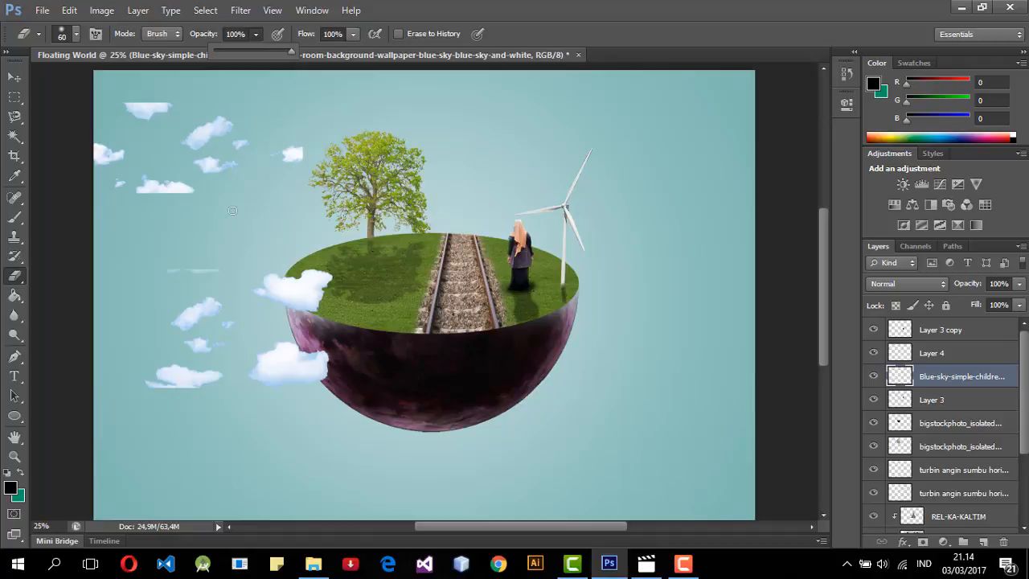
left_click_drag(187, 270, 206, 271)
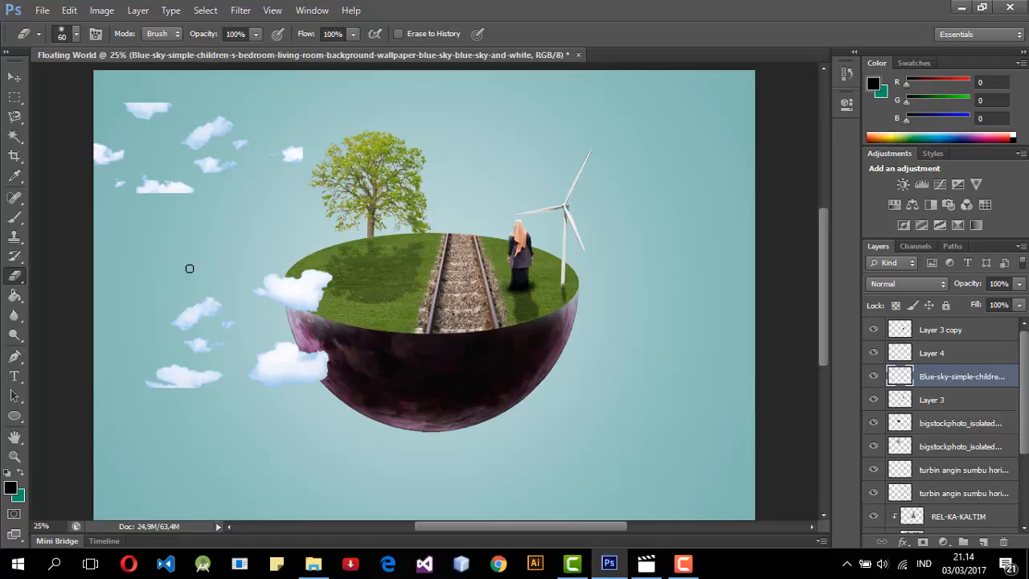
left_click(15, 77)
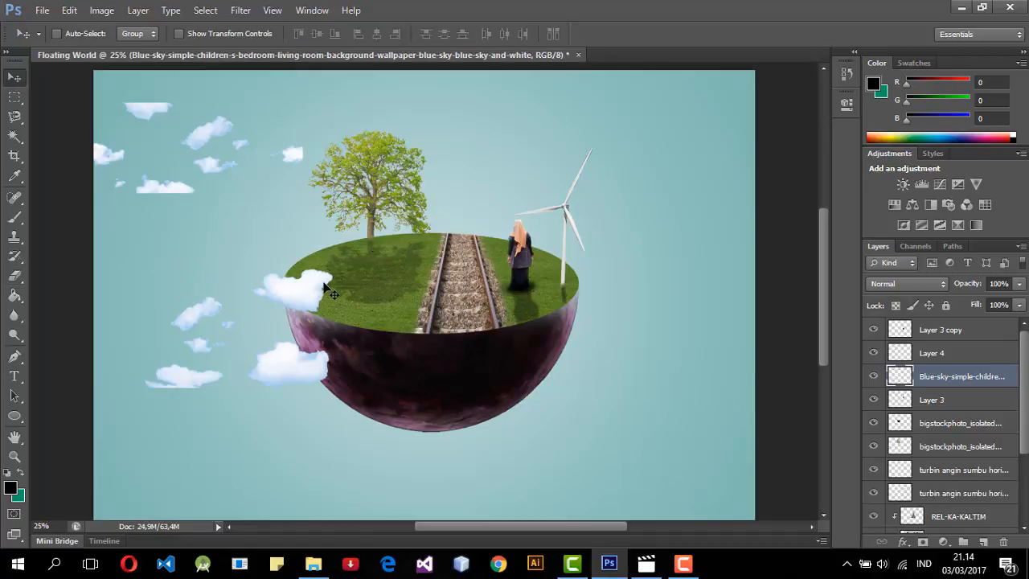
left_click_drag(326, 288, 473, 101)
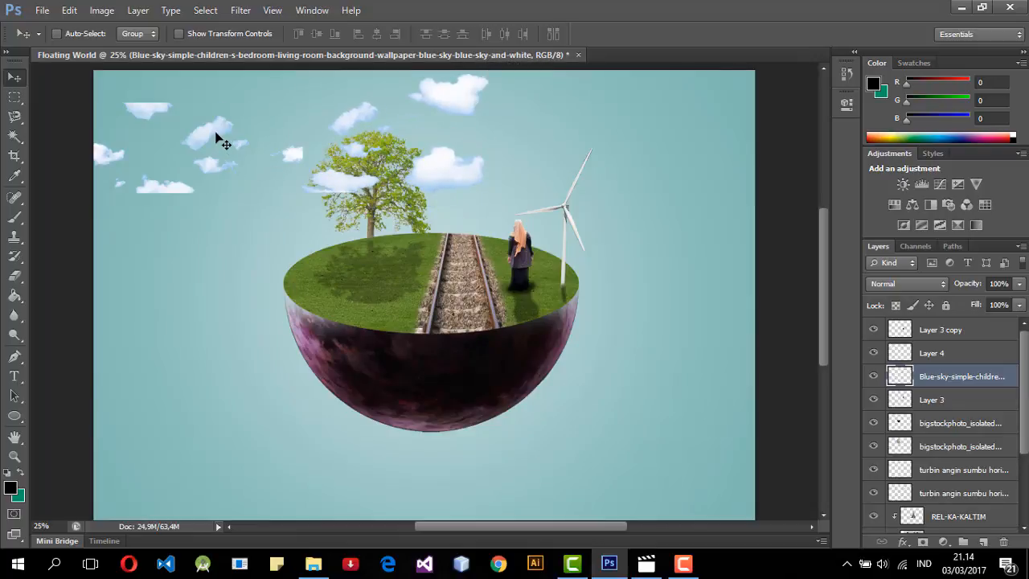
Step: Duplicate Layer 4 and move the copied clouds to the sky above the wind turbine
right_click(945, 361)
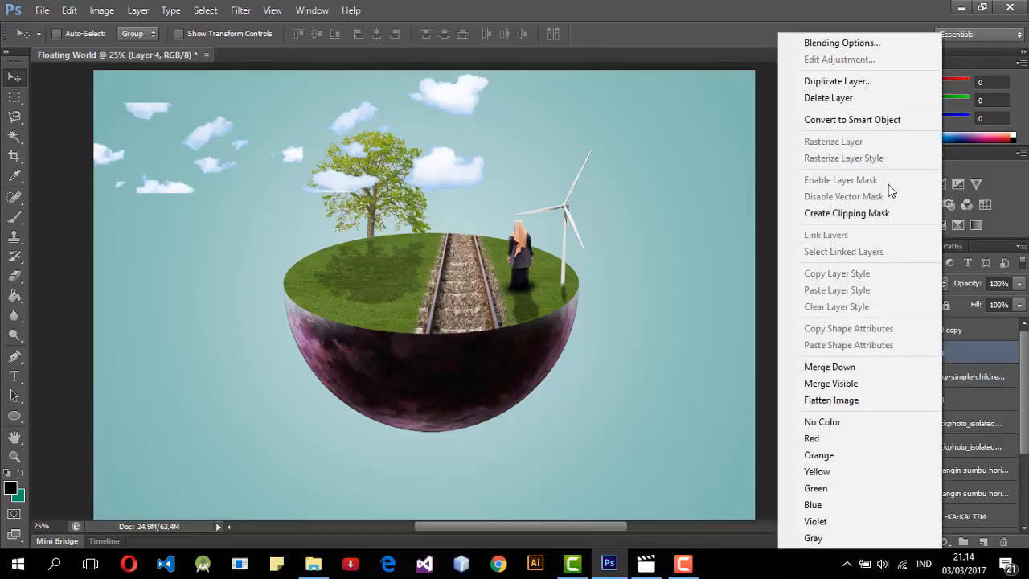
left_click(832, 78)
left_click(647, 169)
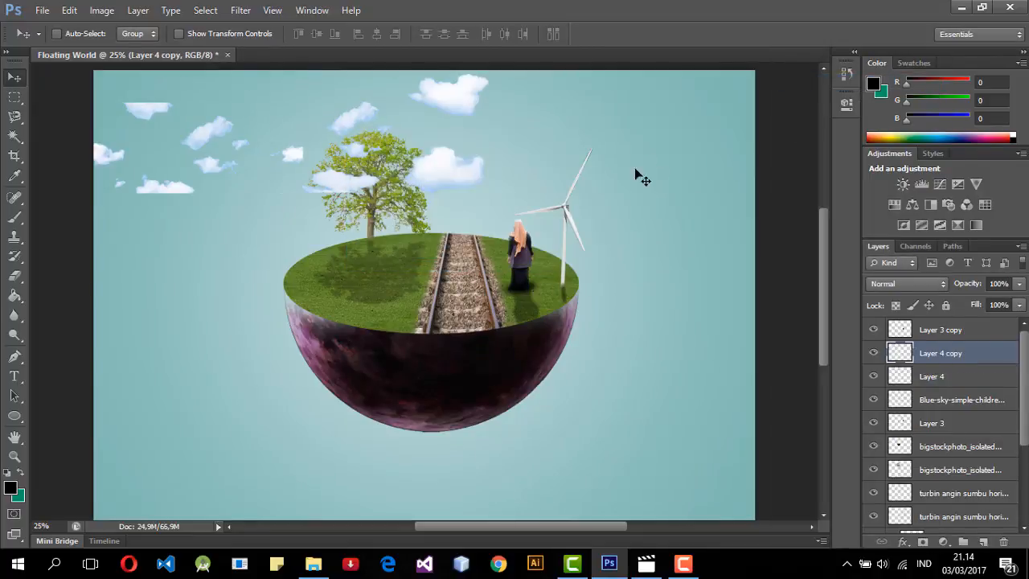
left_click_drag(202, 138, 601, 124)
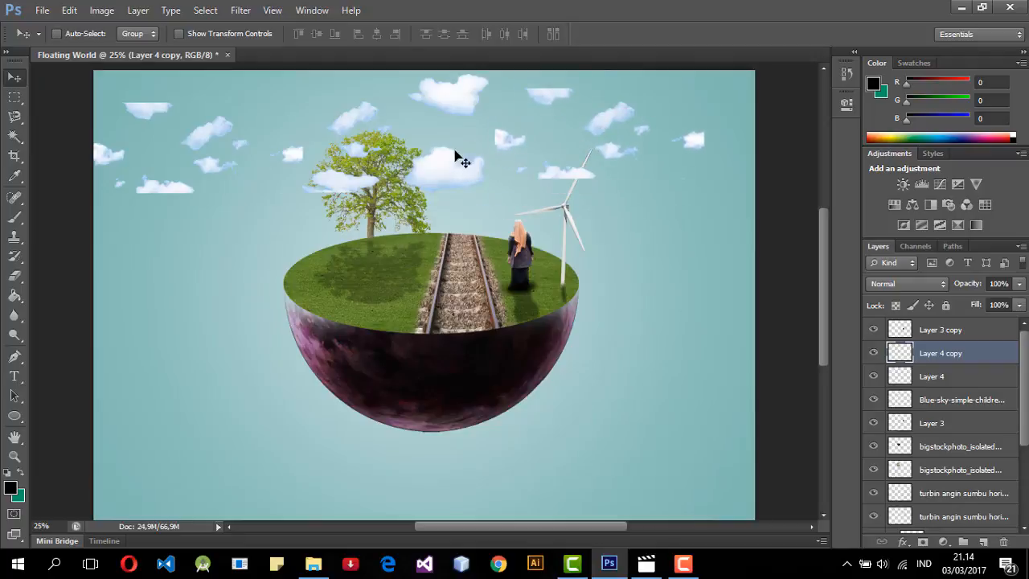
Step: Duplicate the Blue-sky cloud layer and move the copy to the right edge of the canvas, level with the other clouds
left_click(956, 376)
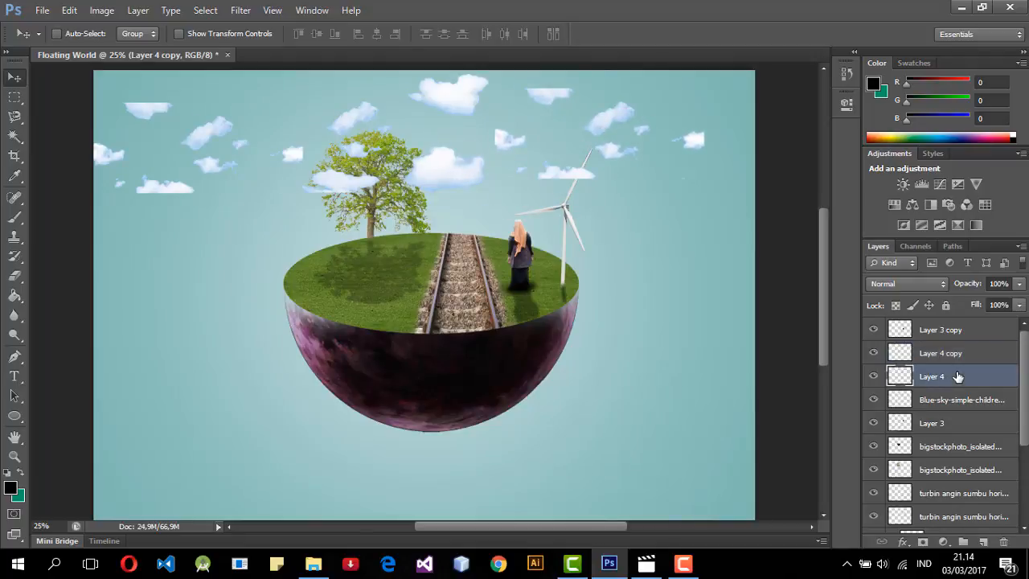
right_click(981, 417)
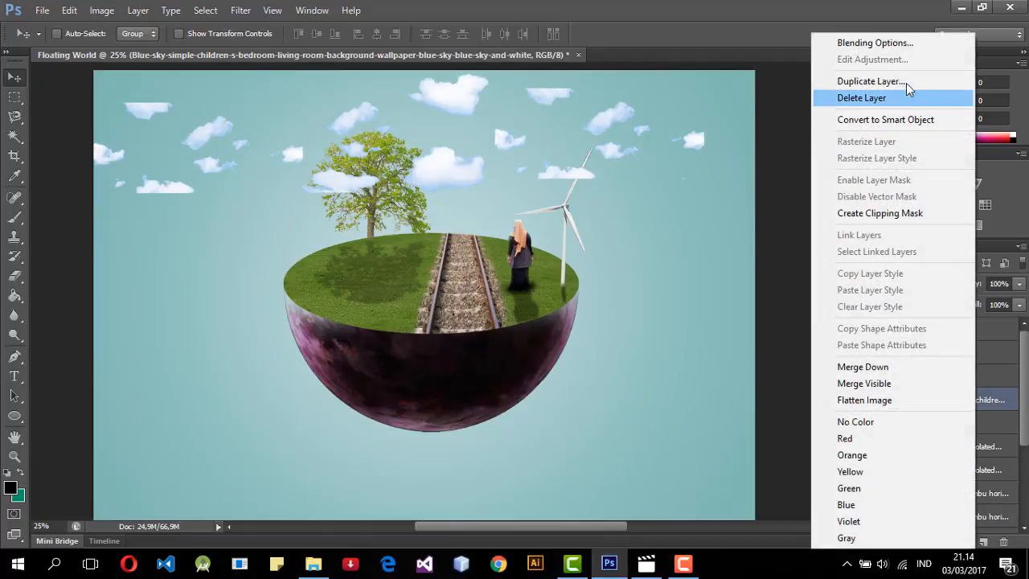
left_click(885, 82)
left_click(647, 170)
left_click_drag(519, 152, 721, 180)
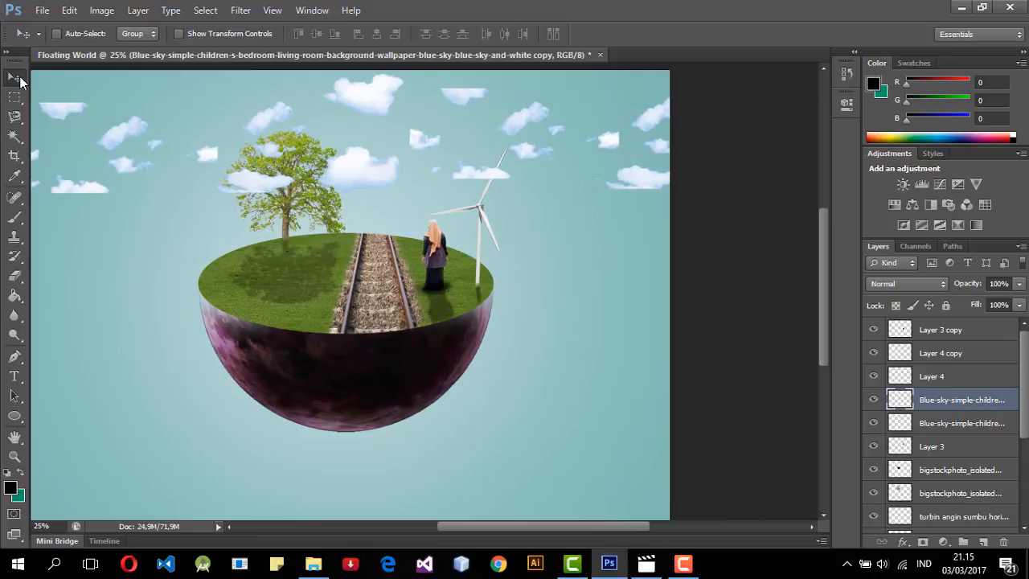
left_click_drag(611, 523, 590, 524)
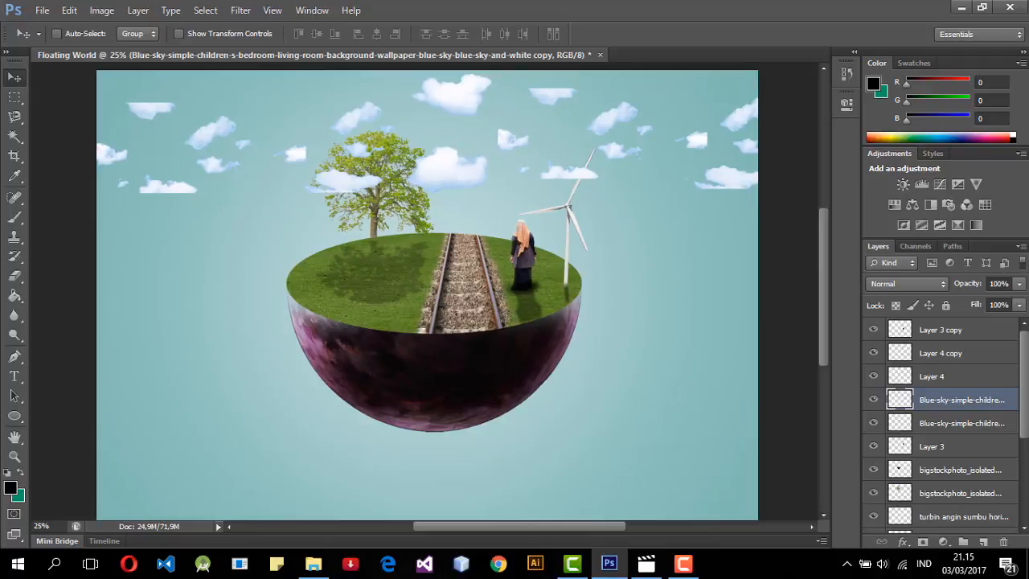
Step: Select all four cloud layers together and reduce their opacity to 66%
left_click(976, 384)
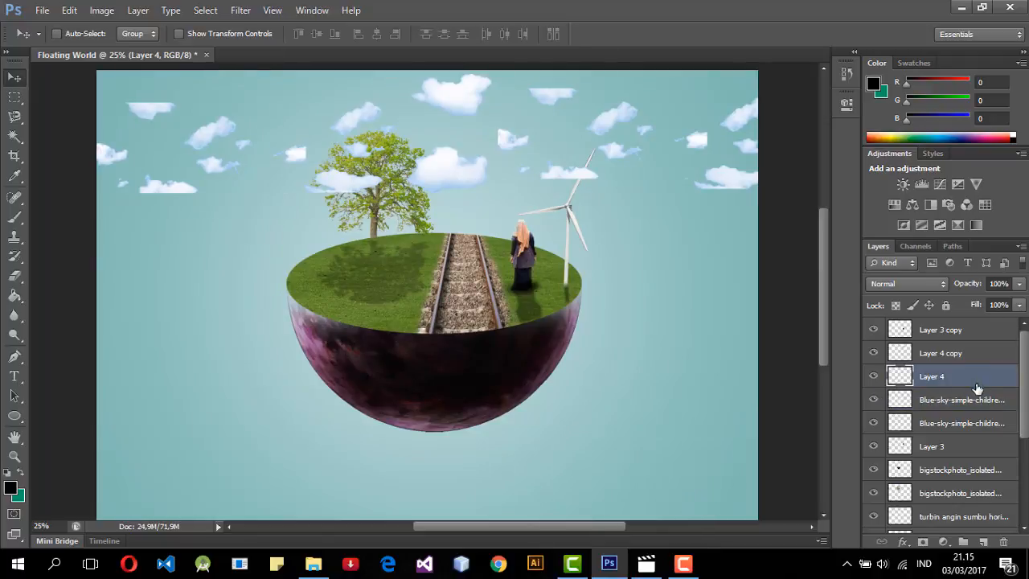
left_click(977, 402)
left_click(975, 426)
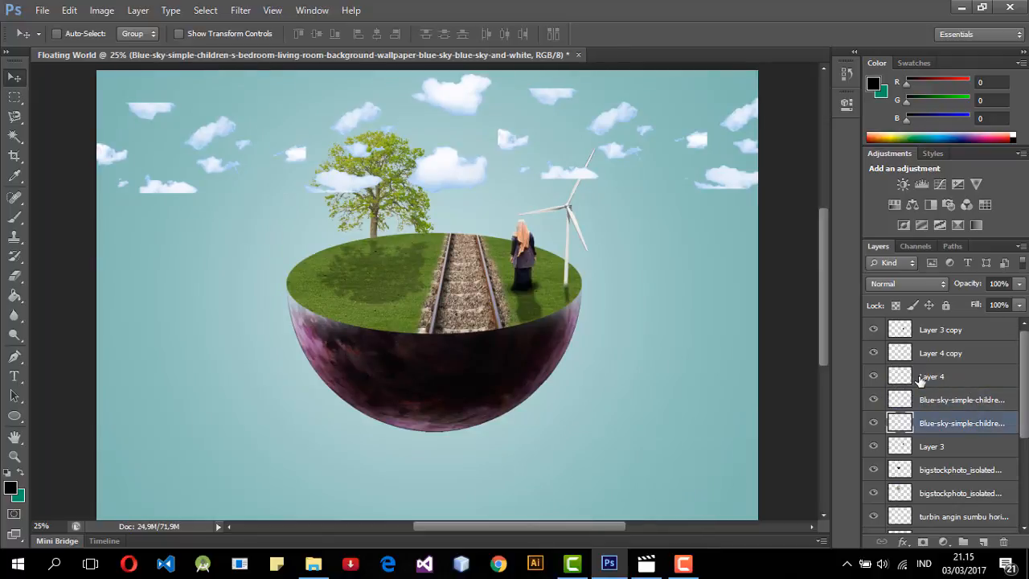
left_click(970, 352, "shift")
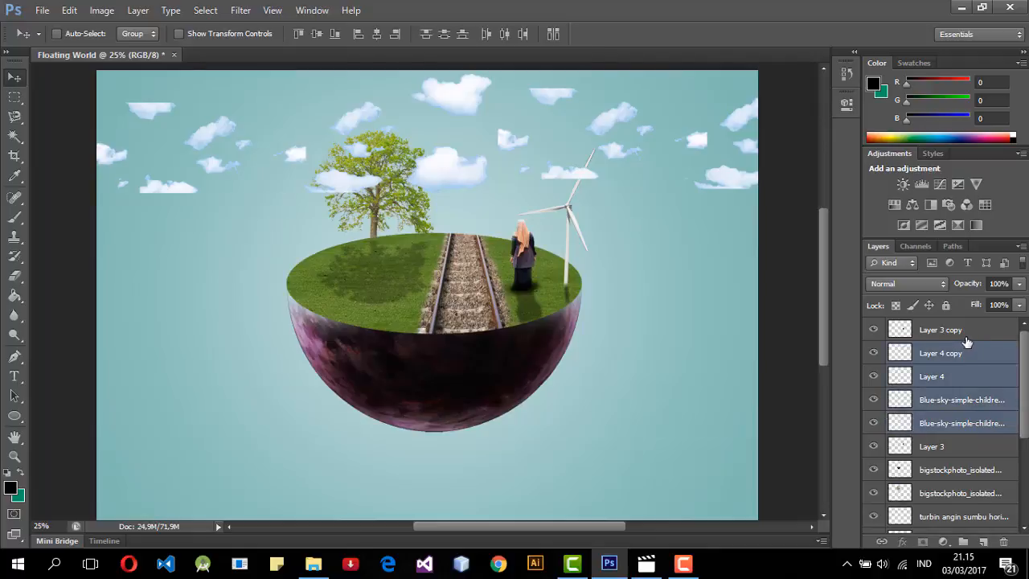
left_click(1020, 284)
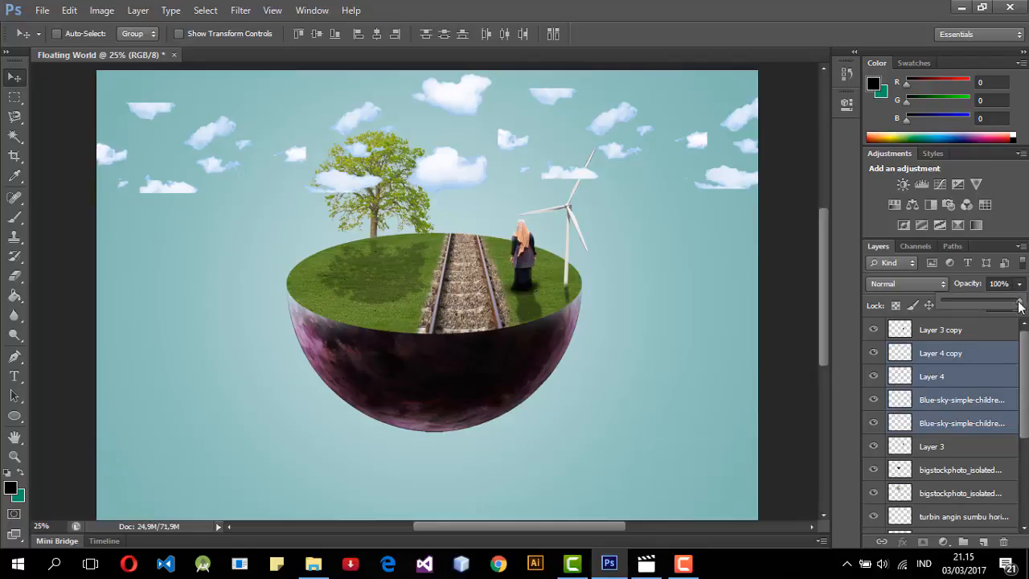
left_click_drag(1020, 306, 988, 311)
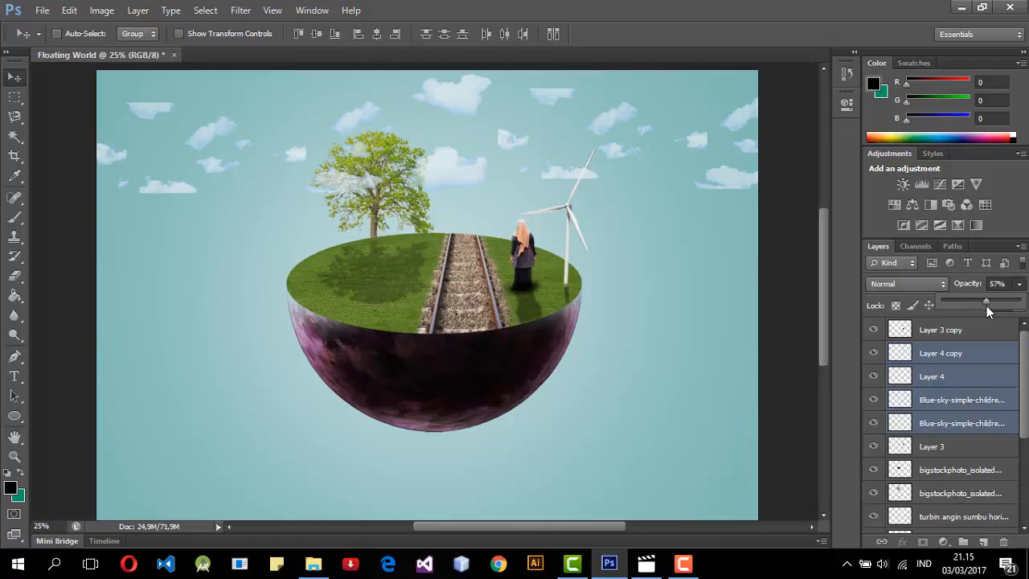
left_click(764, 339)
Step: Reorder the four cloud layers directly beneath Layer 1 so the clouds sit behind the tree and turbine
left_click_drag(972, 363, 969, 533)
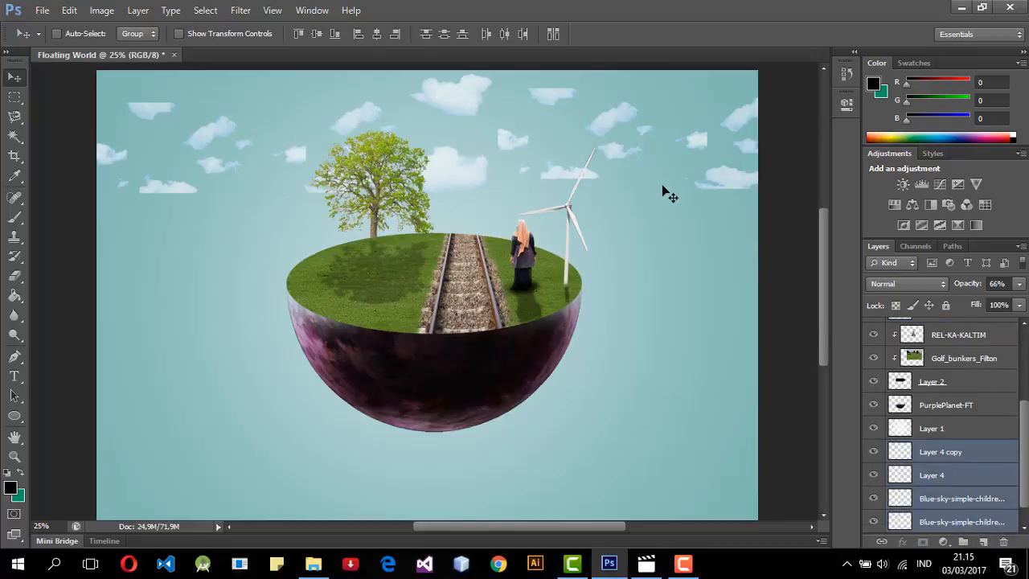
scroll(724, 254, "down", 2)
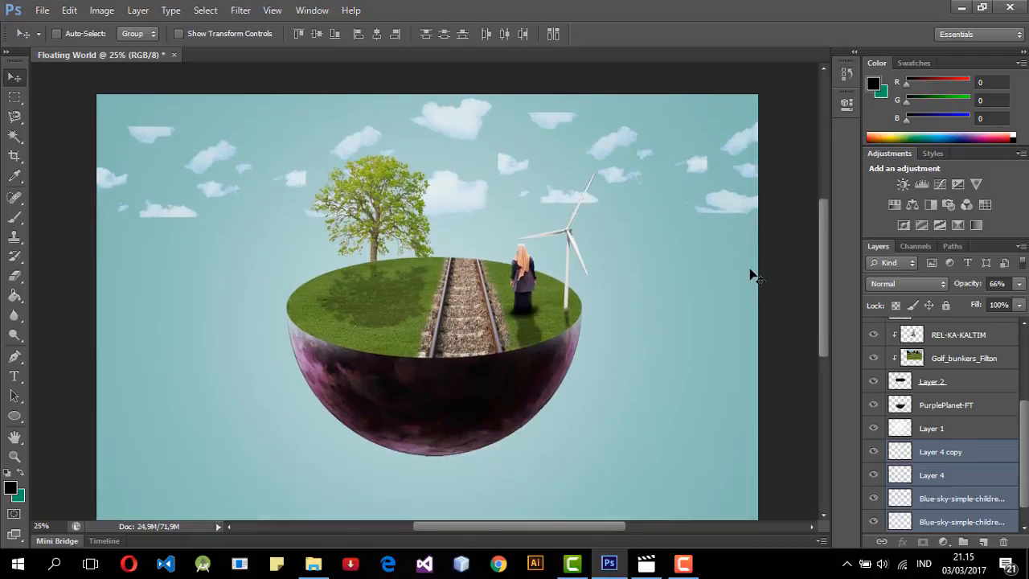
scroll(757, 274, "up", 2)
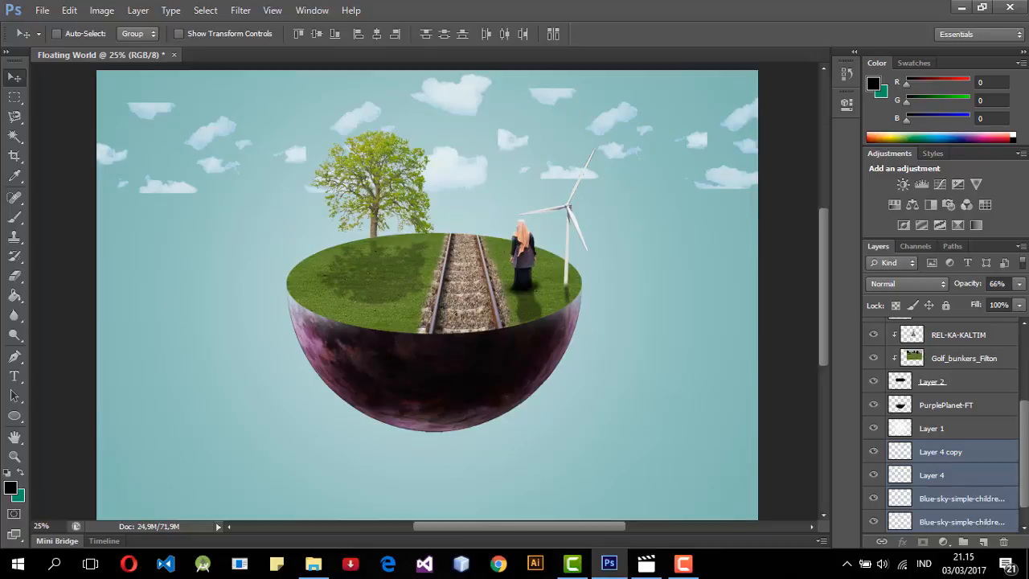
scroll(225, 281, "down", 1)
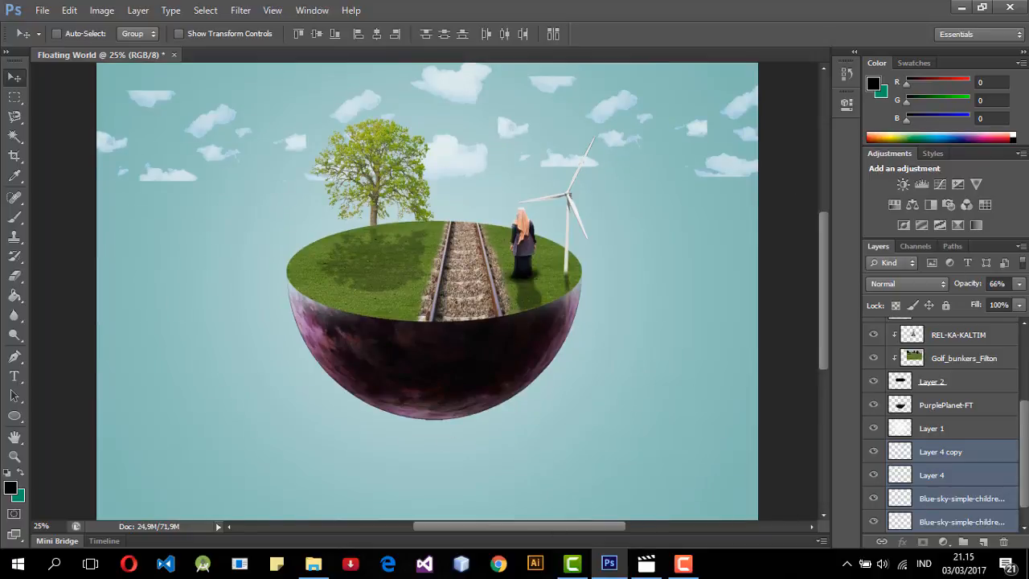
Step: Save the composite as Floating World.psd in Photoshop format on the RED USER (D:) drive, with layers and Maximize Compatibility enabled
left_click(39, 13)
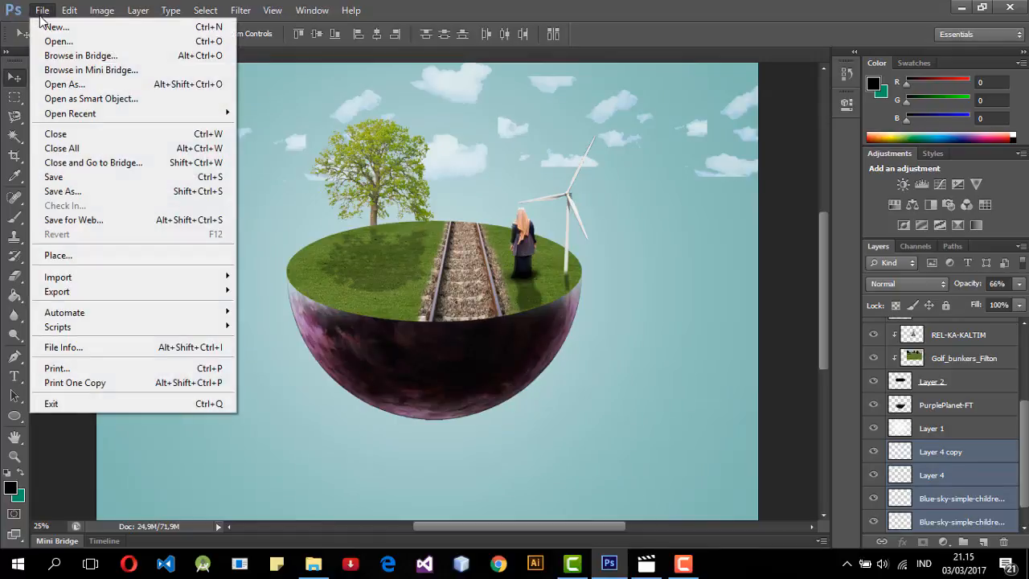
left_click(97, 192)
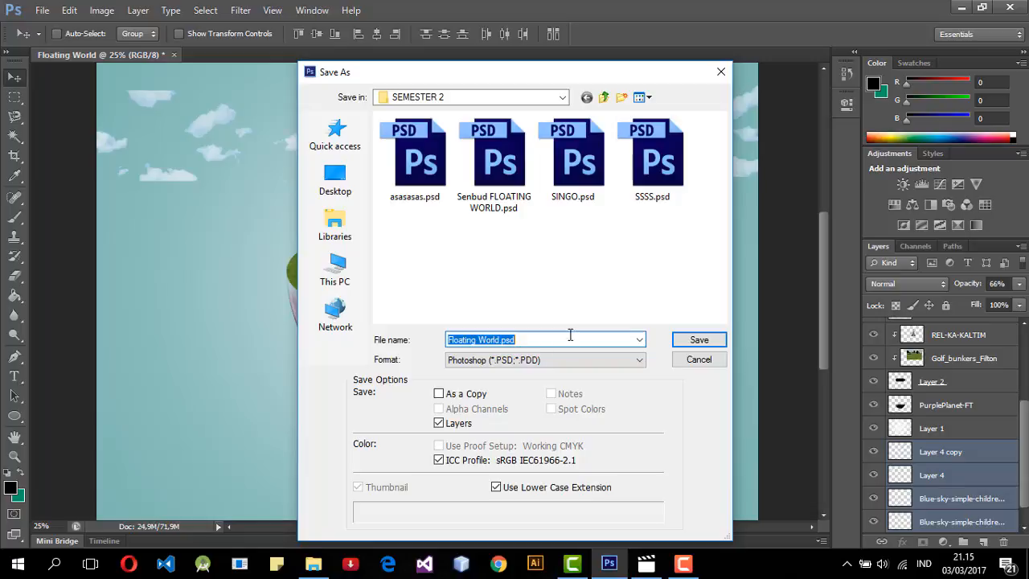
left_click(336, 237)
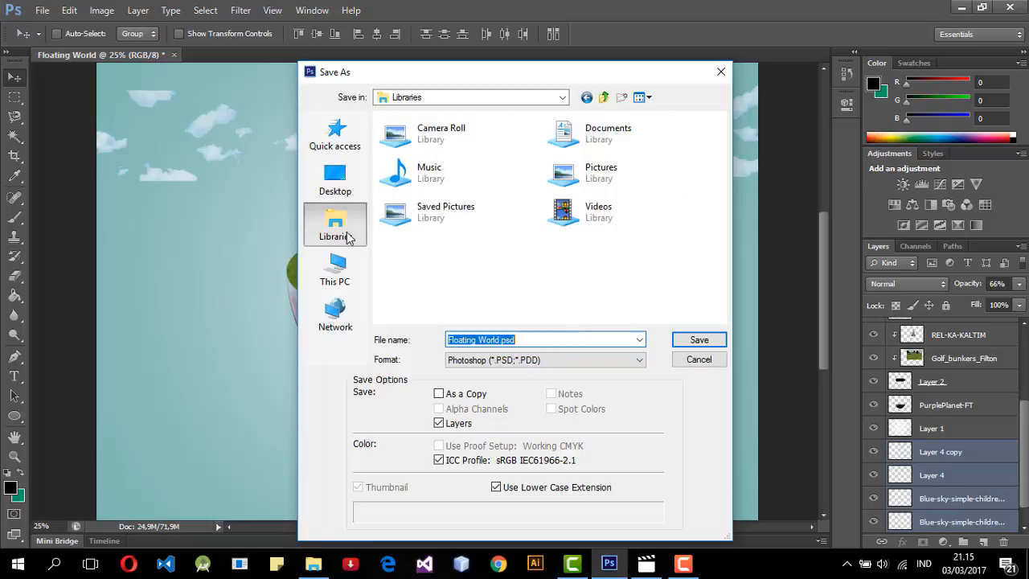
left_click(686, 344)
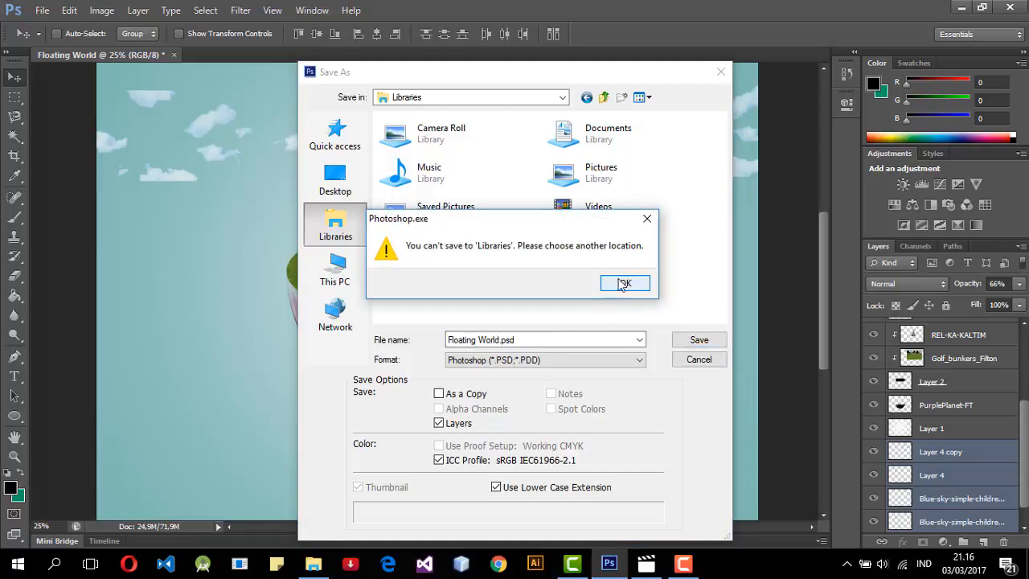
left_click(647, 219)
left_click(356, 271)
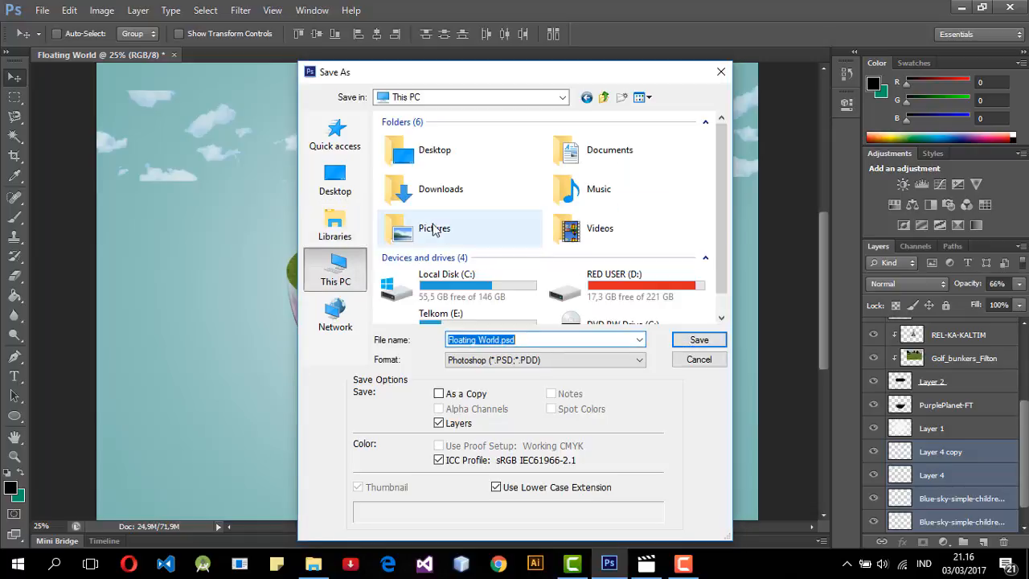
left_click(470, 295)
double_click(619, 285)
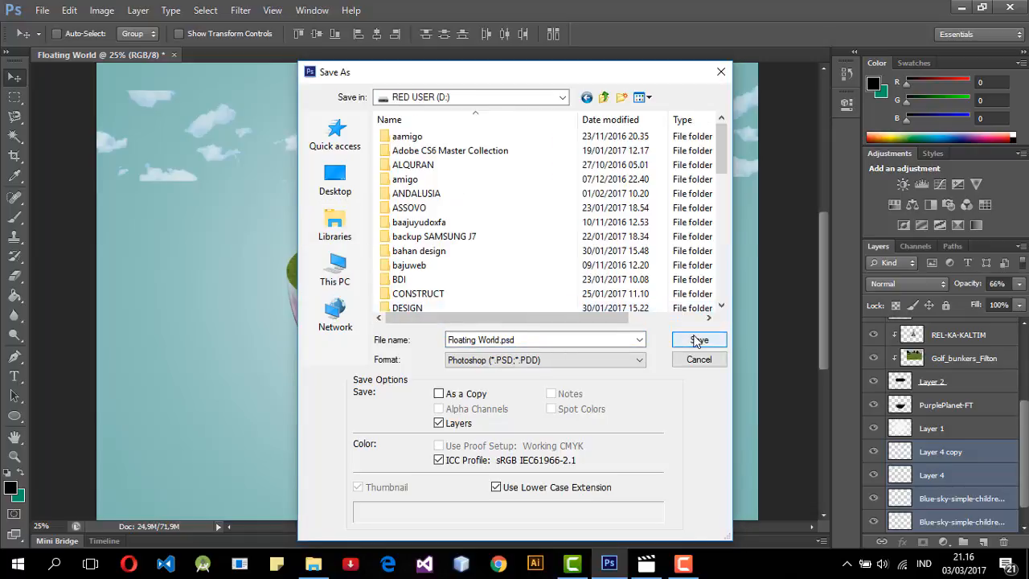
left_click(697, 341)
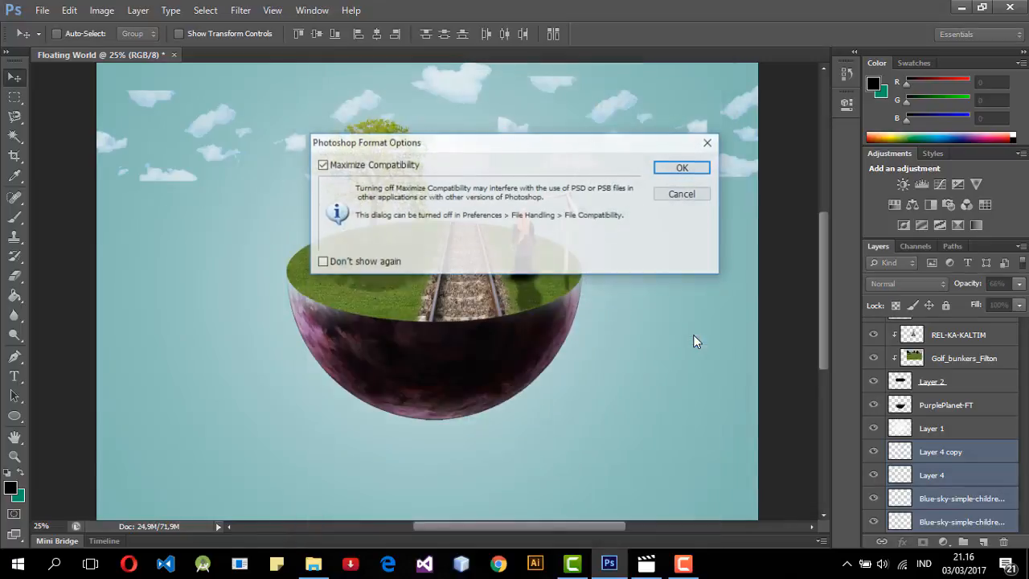
left_click(660, 172)
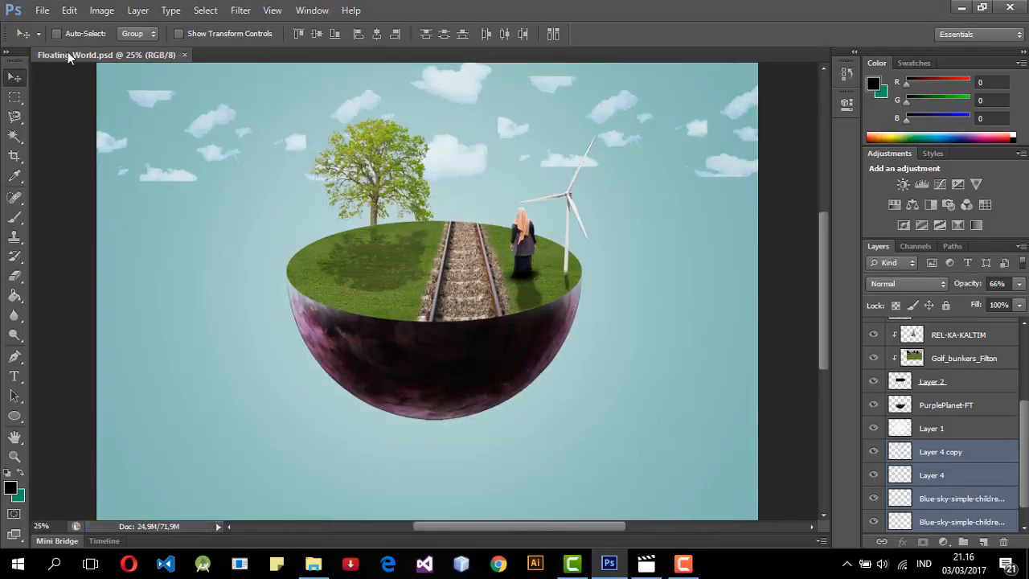
Step: Save a PNG copy named Floating World.png on the D: drive, using Smallest / Slow compression and no interlacing
left_click(69, 9)
mouse_move(42, 9)
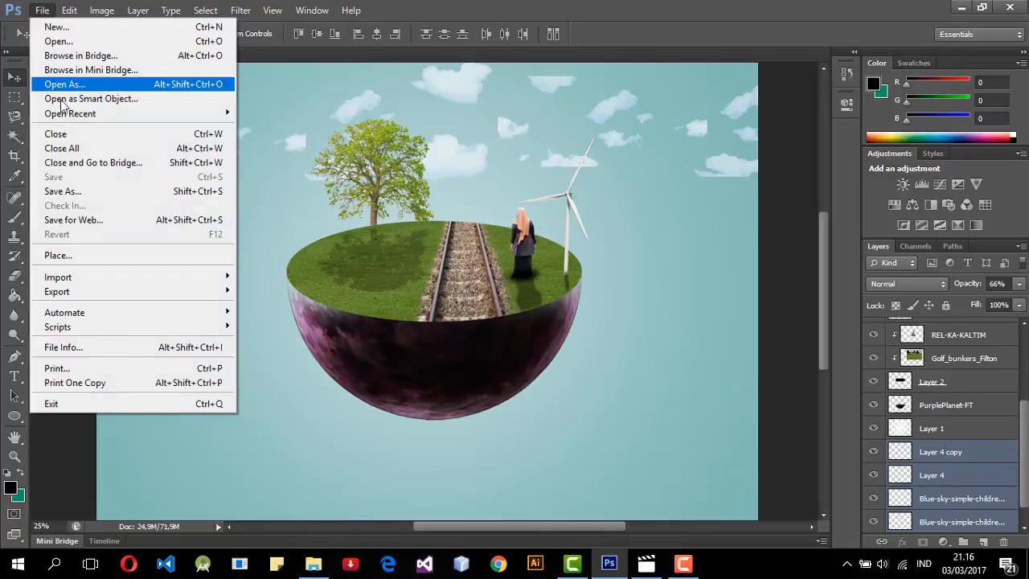
mouse_move(101, 294)
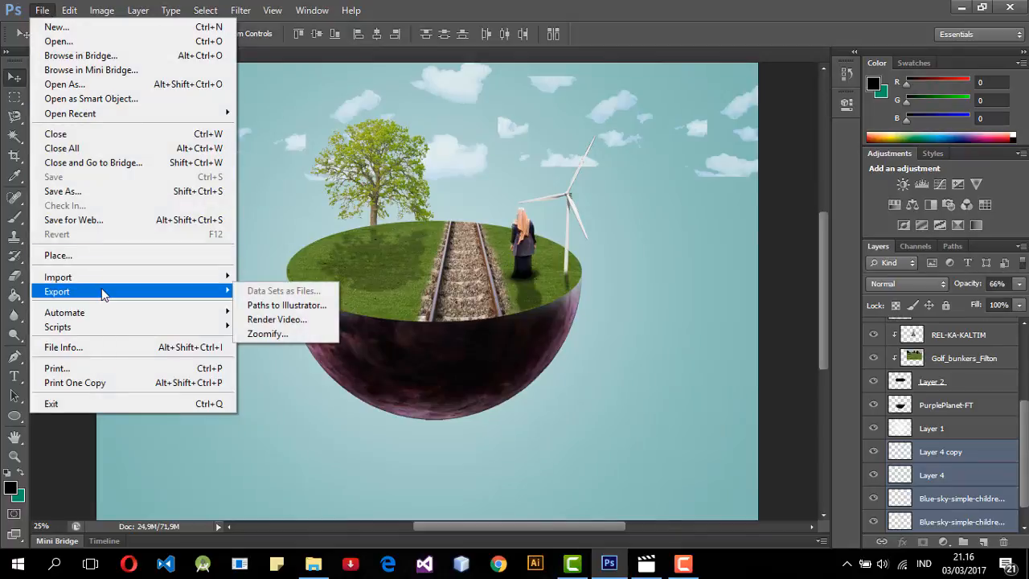
left_click(78, 191)
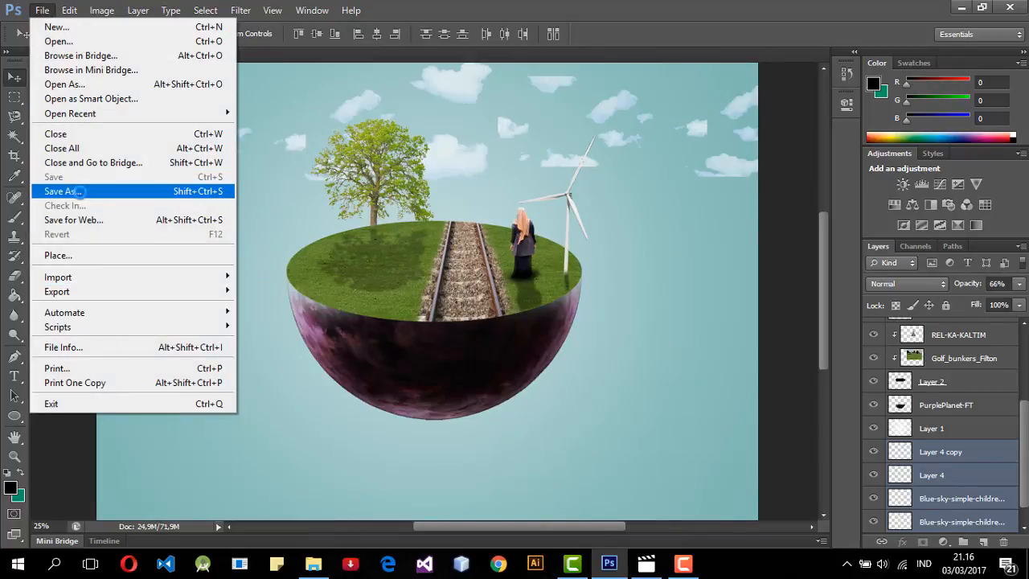
left_click(602, 361)
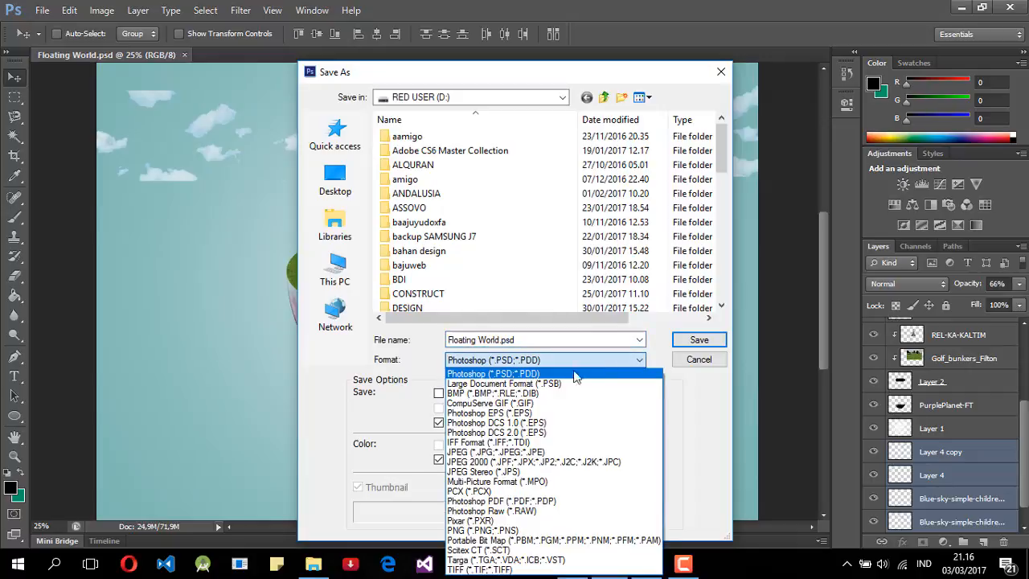
left_click(539, 532)
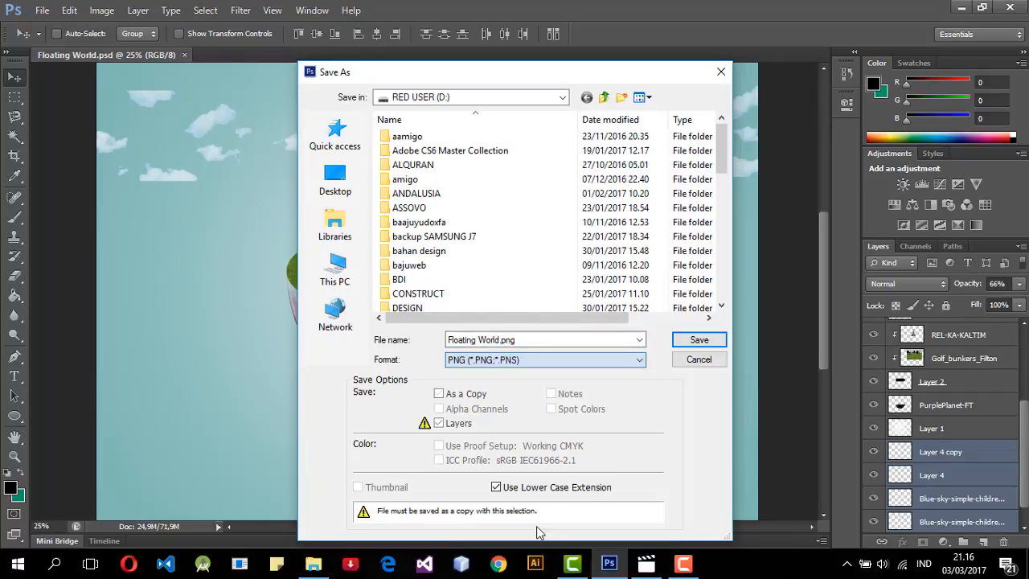
double_click(552, 342)
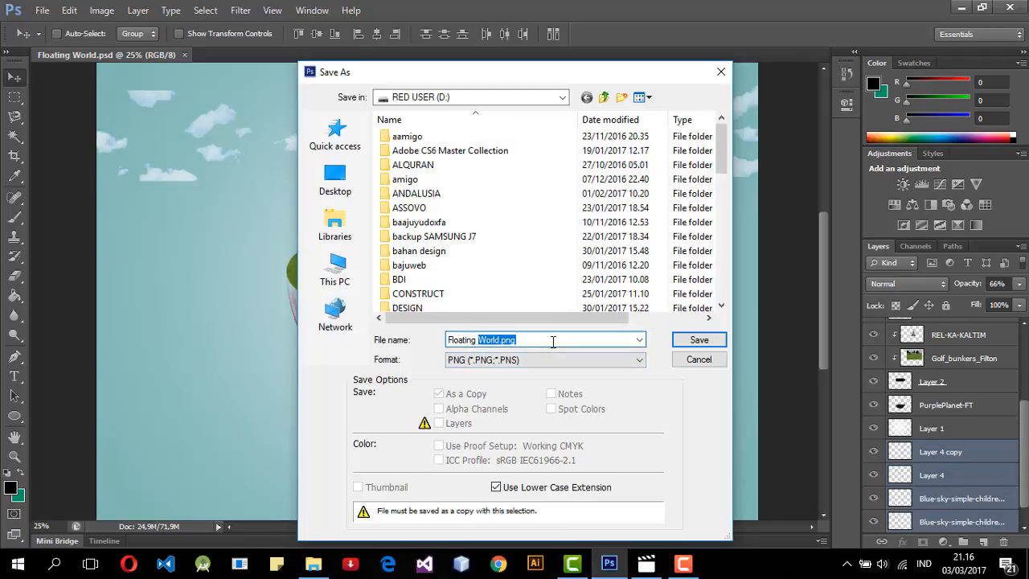
left_click(683, 339)
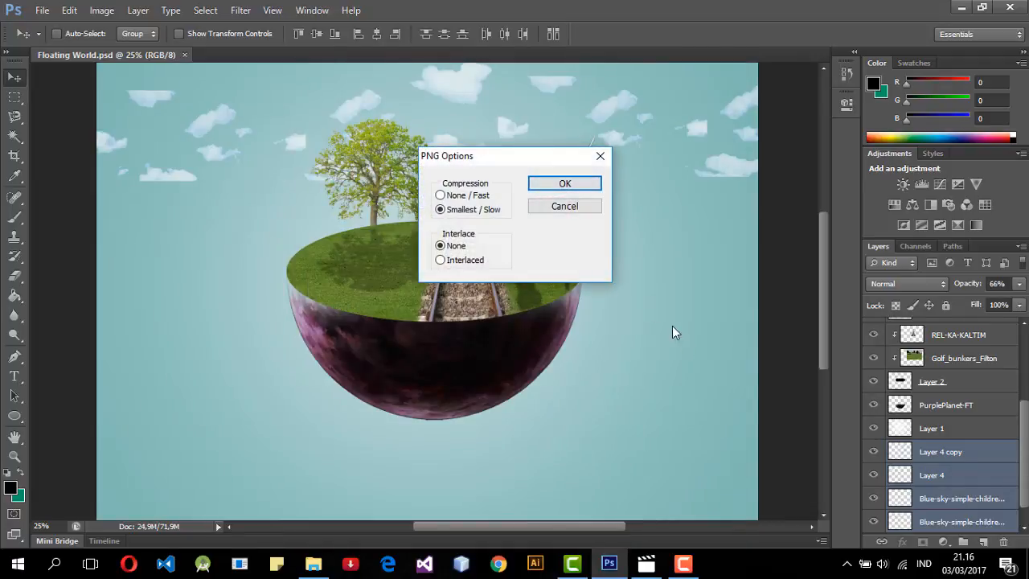
left_click(565, 183)
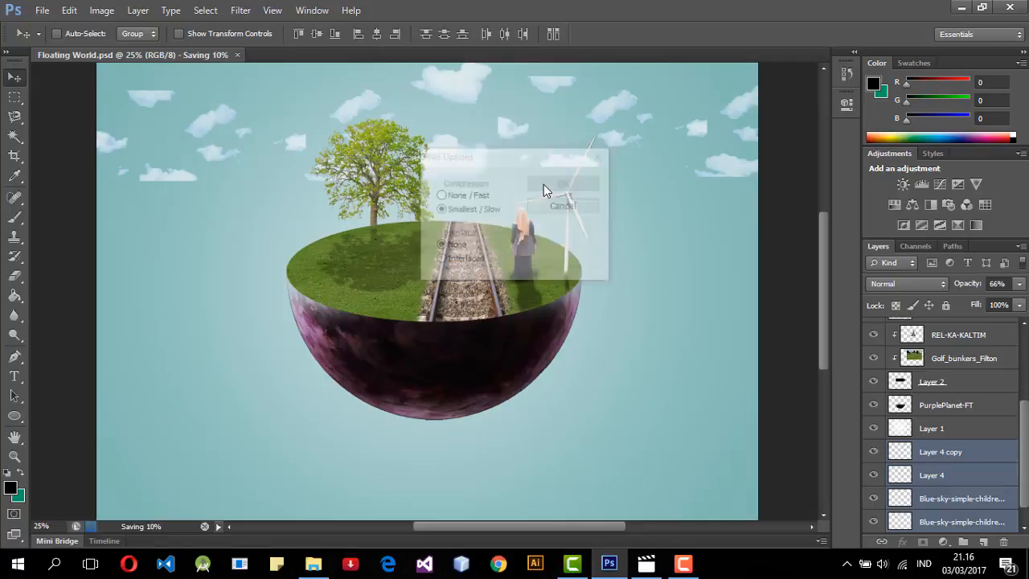
Step: Switch to File Explorer, browse to the RED USER (D:) drive and open Floating World.png in the photo viewer to check it
left_click(315, 563)
left_click(83, 422)
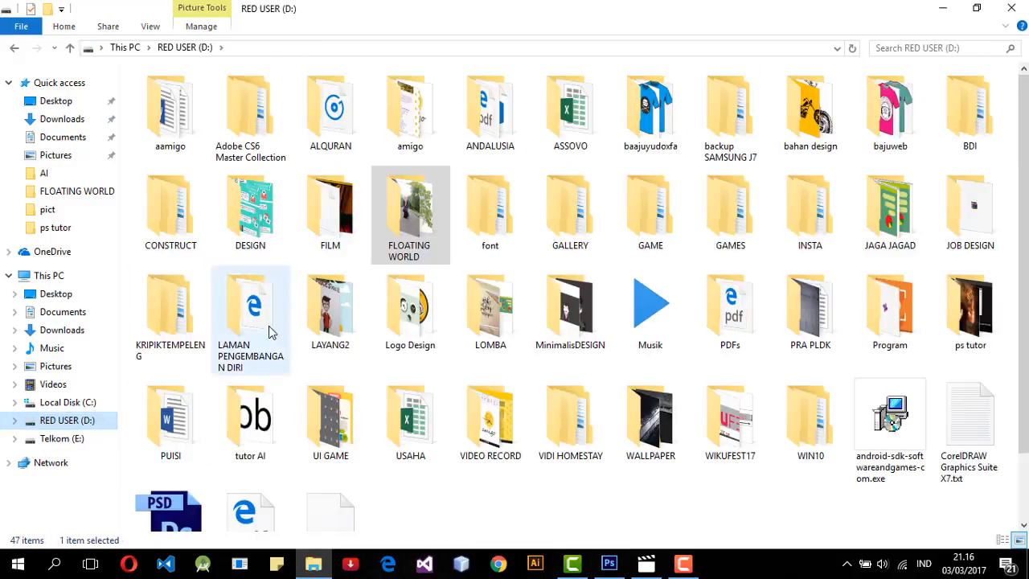
scroll(647, 414, "down", 2)
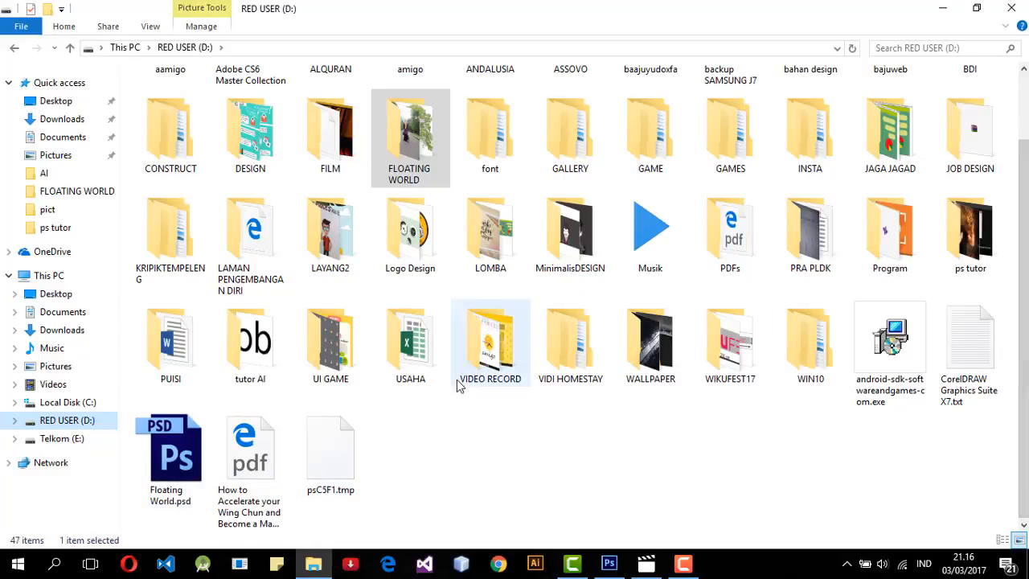
left_click(608, 563)
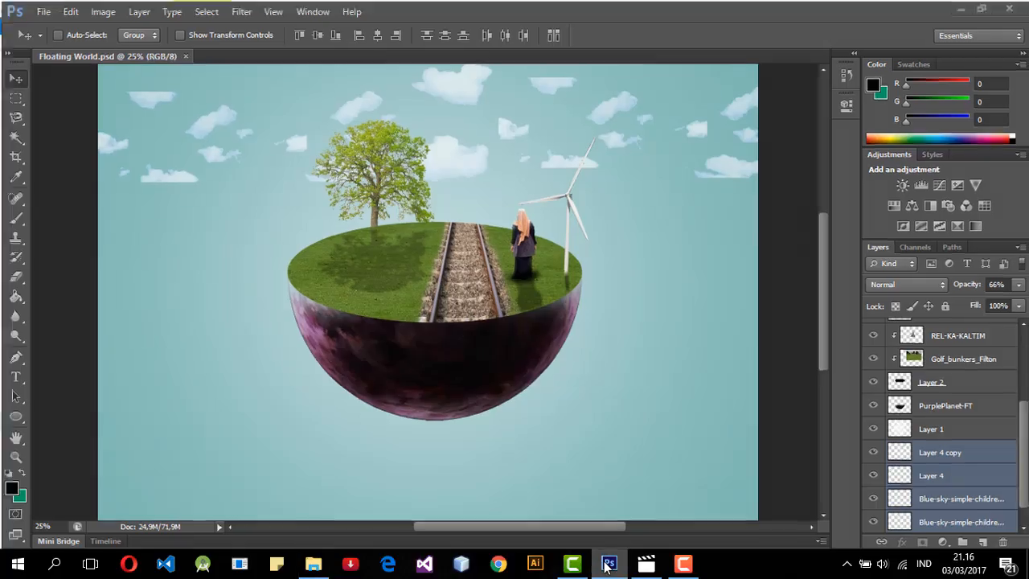
left_click(606, 564)
double_click(346, 457)
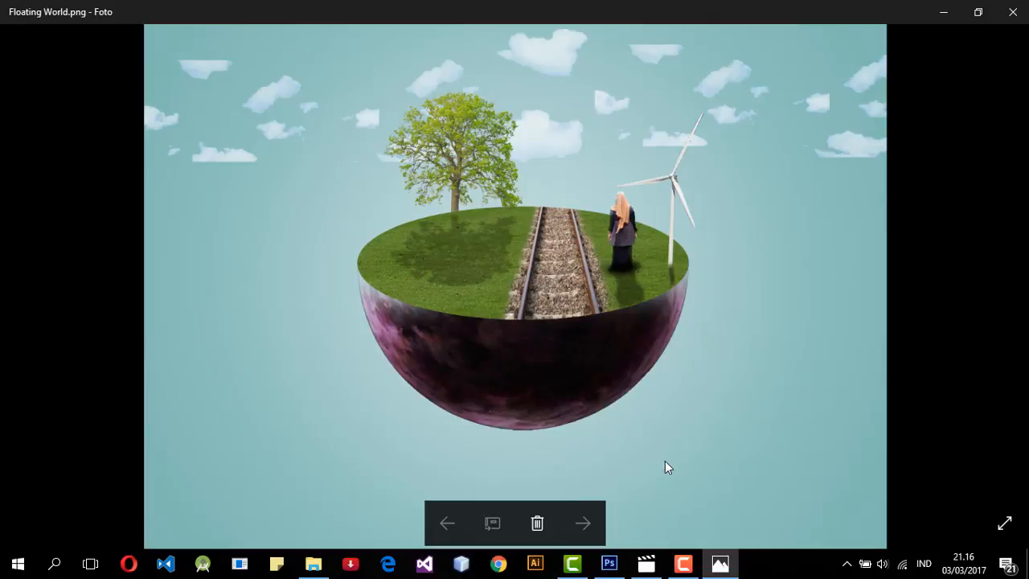
left_click(412, 225)
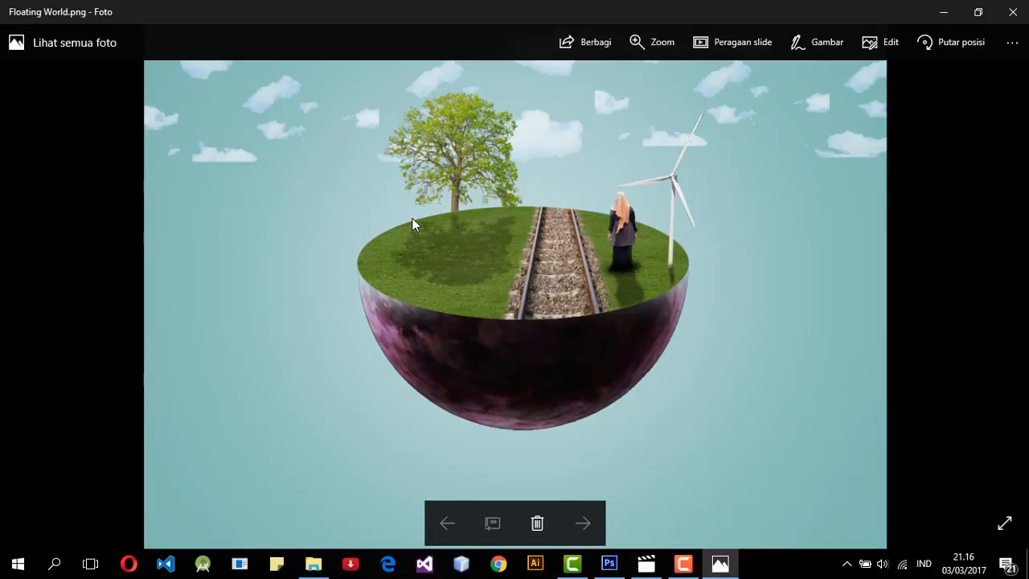